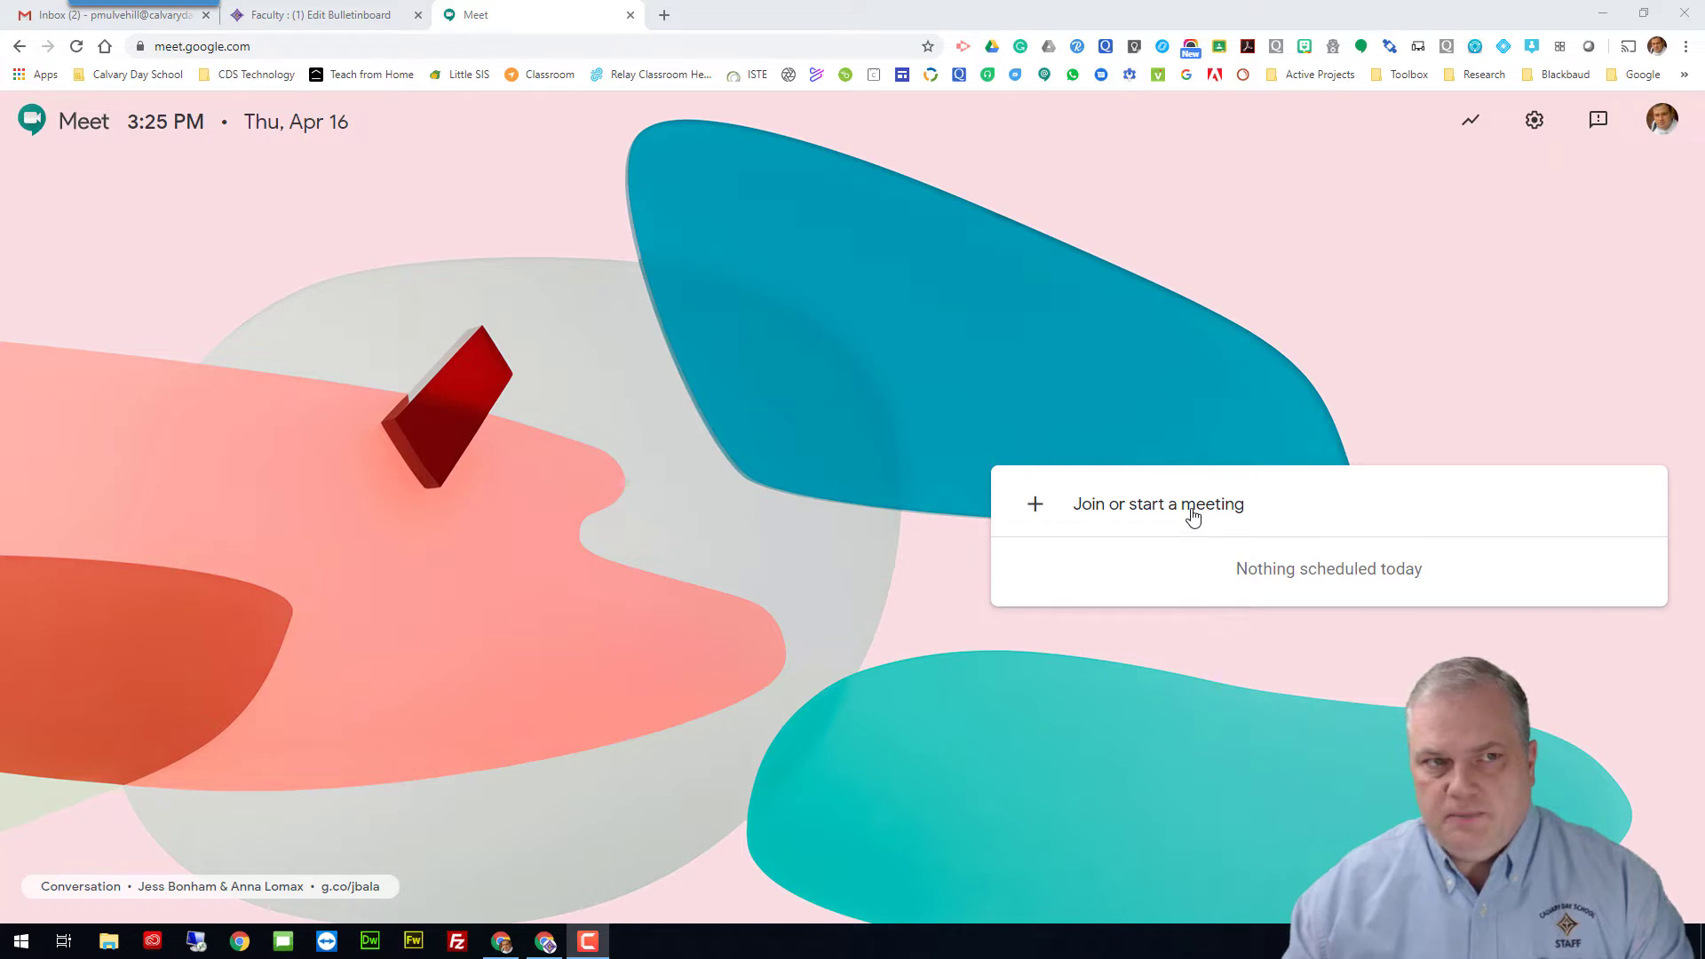
Step: Enter the class meeting nickname in Google Meet's join prompt and continue to the pre-join screen
click(1193, 515)
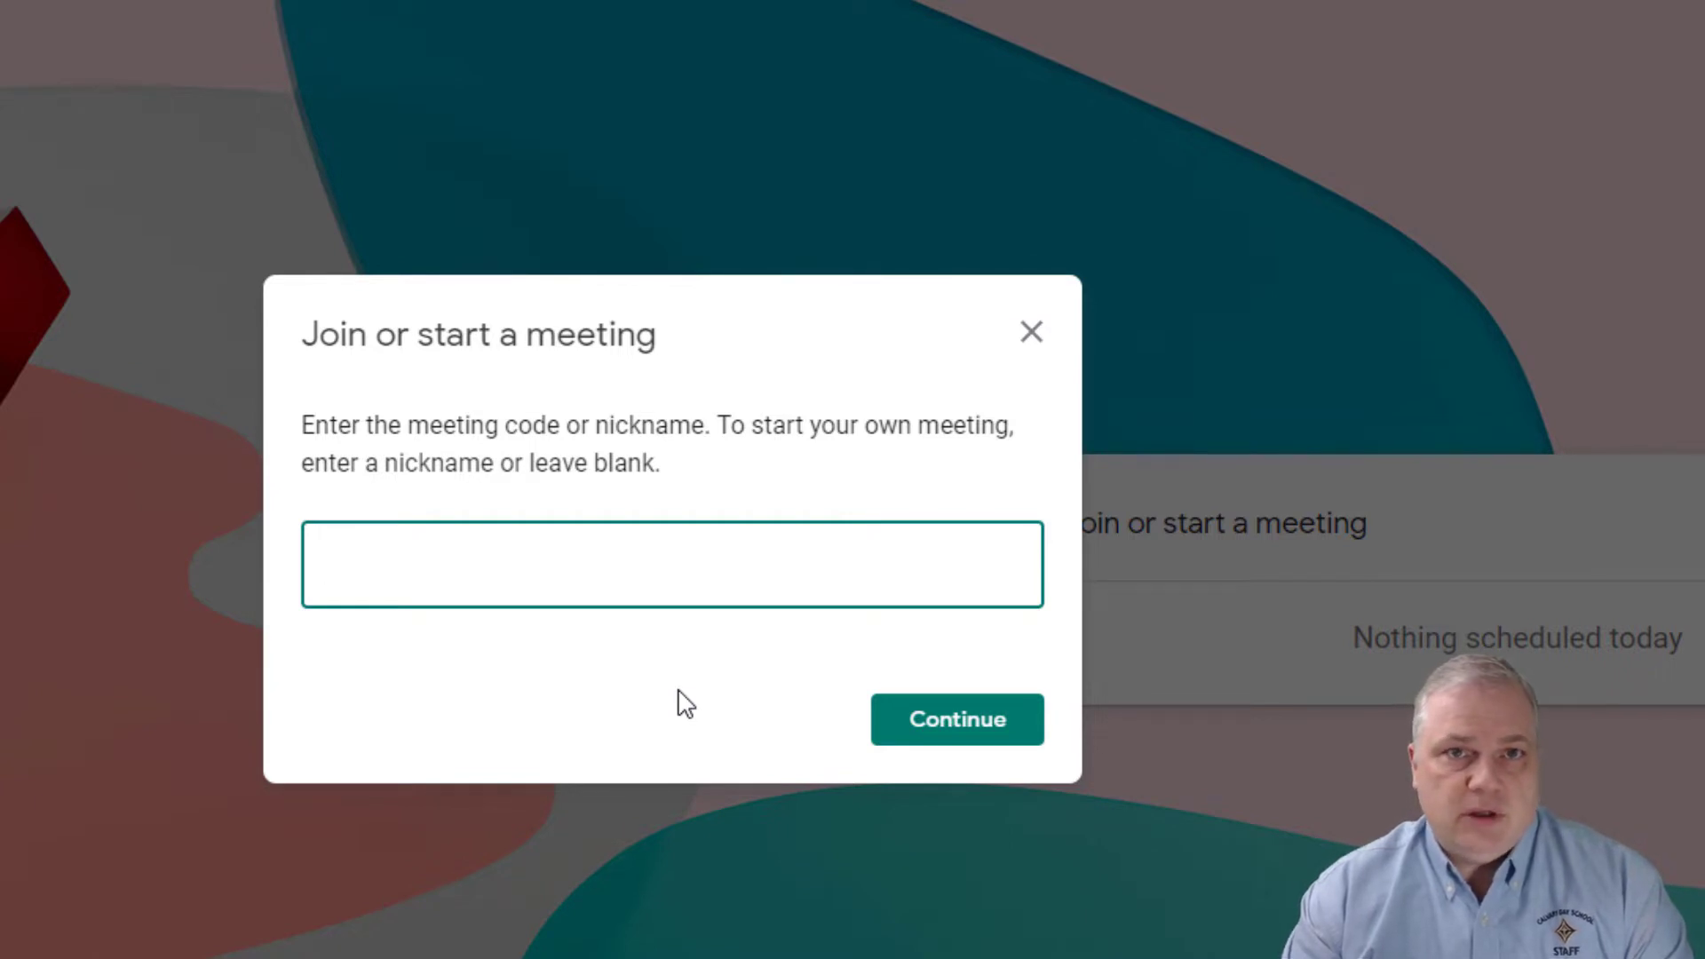
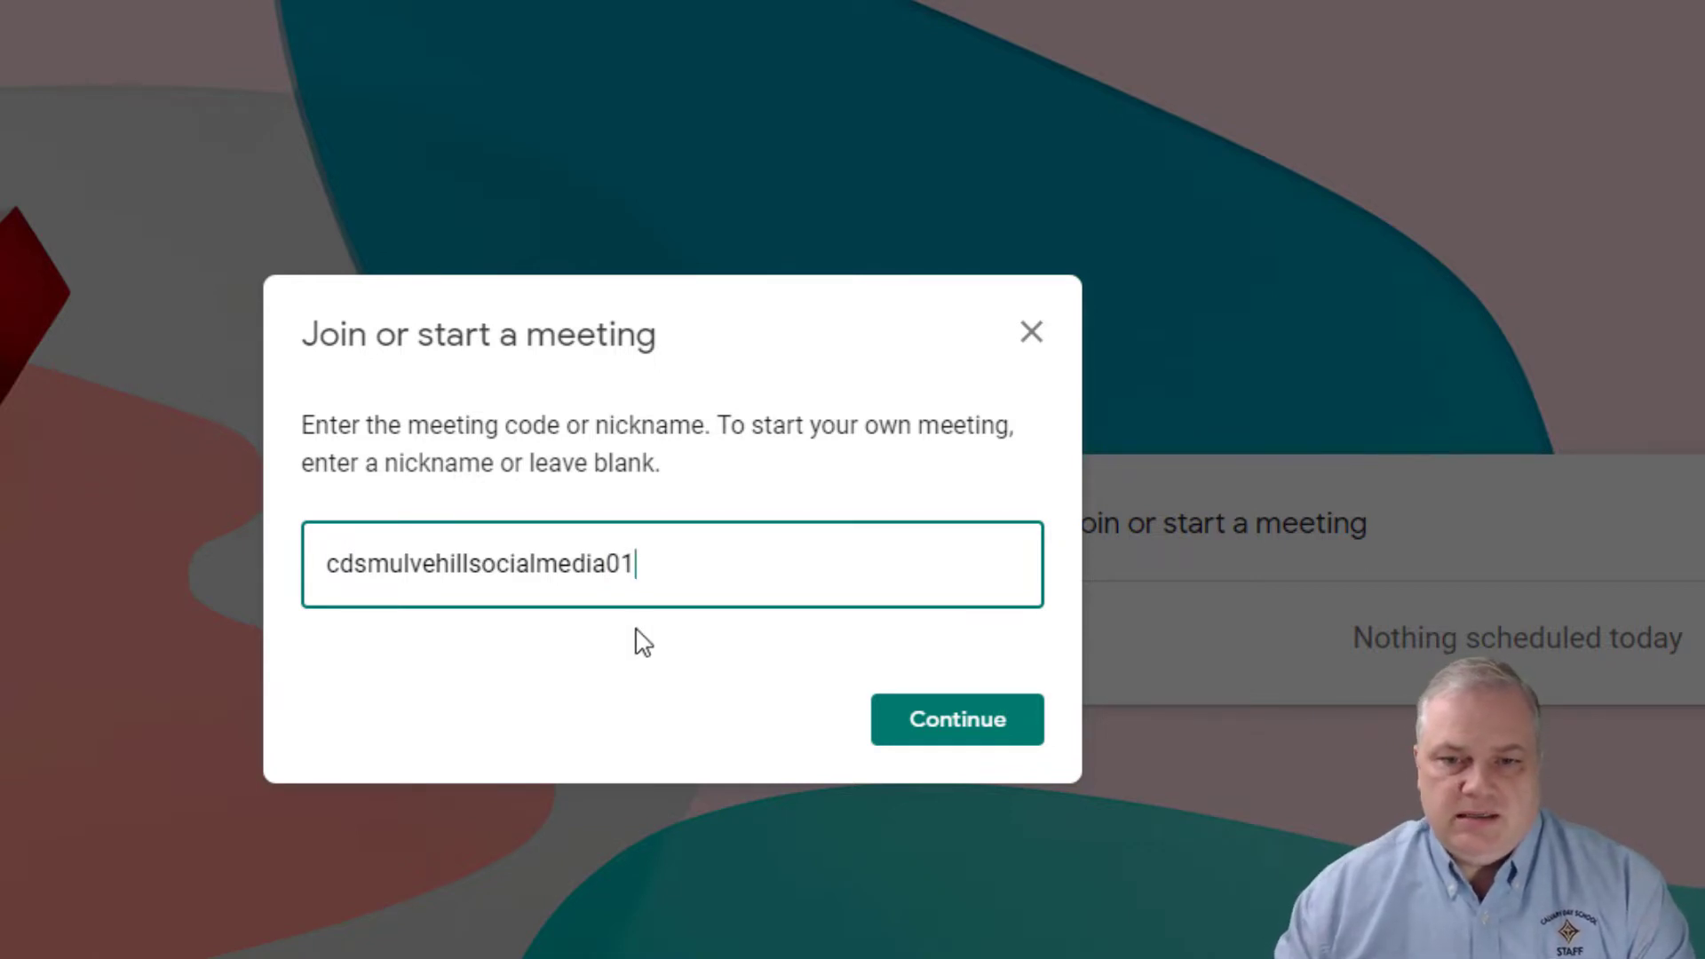
double_click(524, 570)
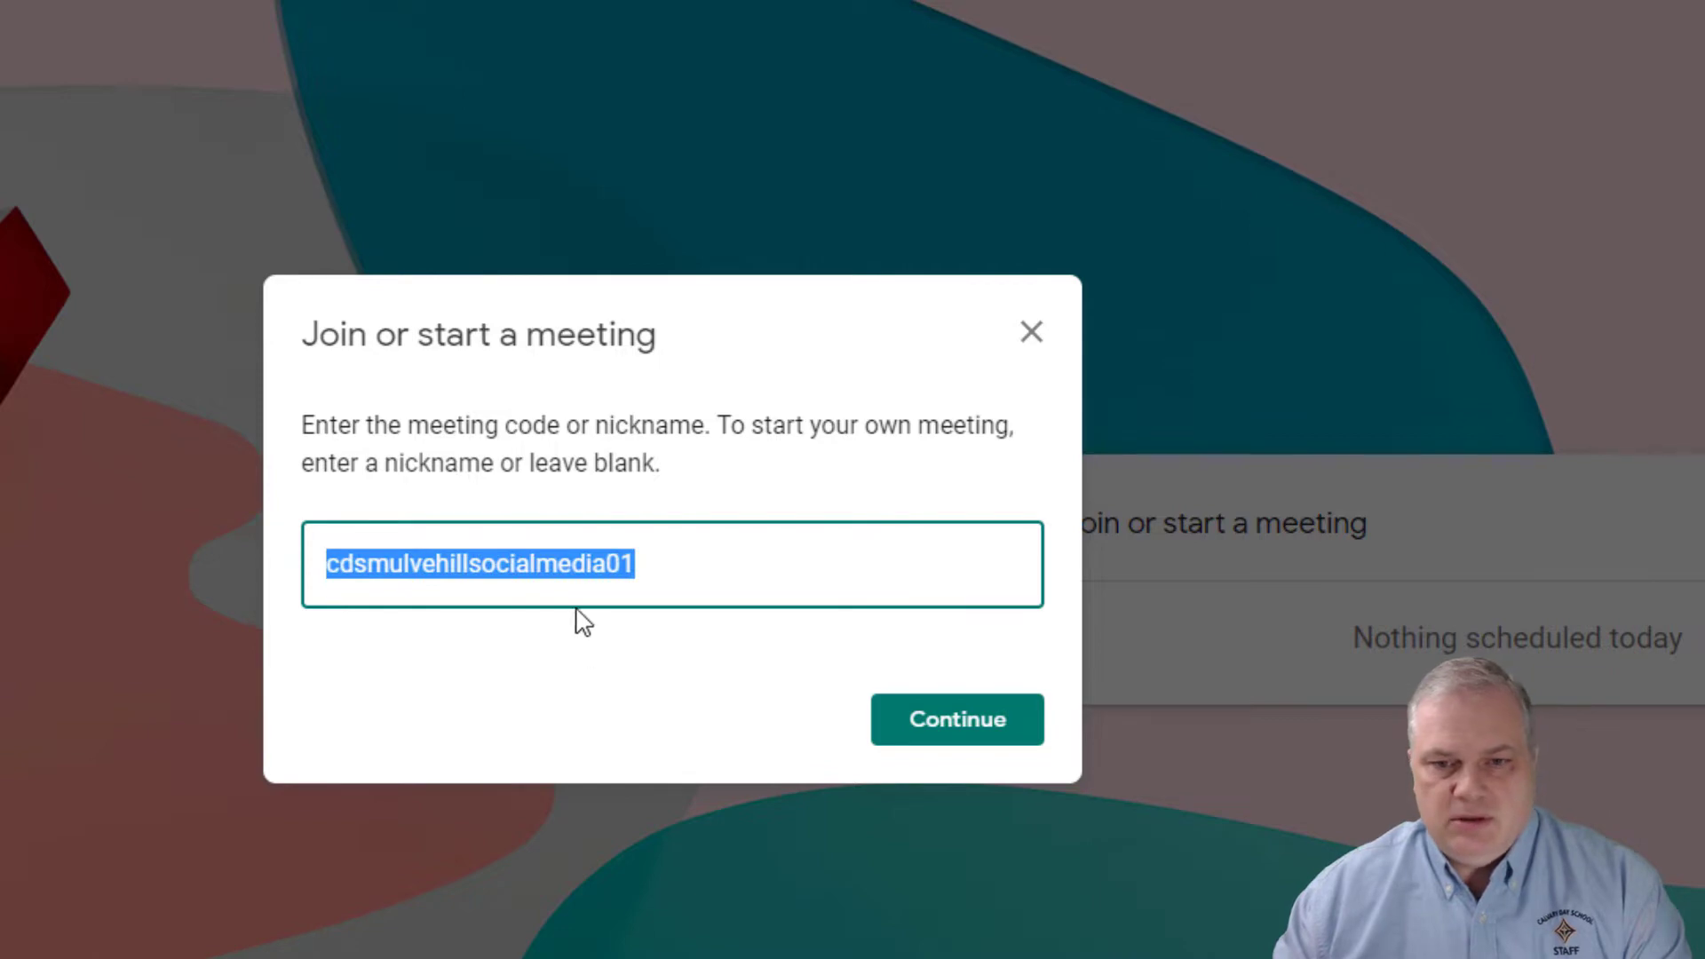
click(919, 734)
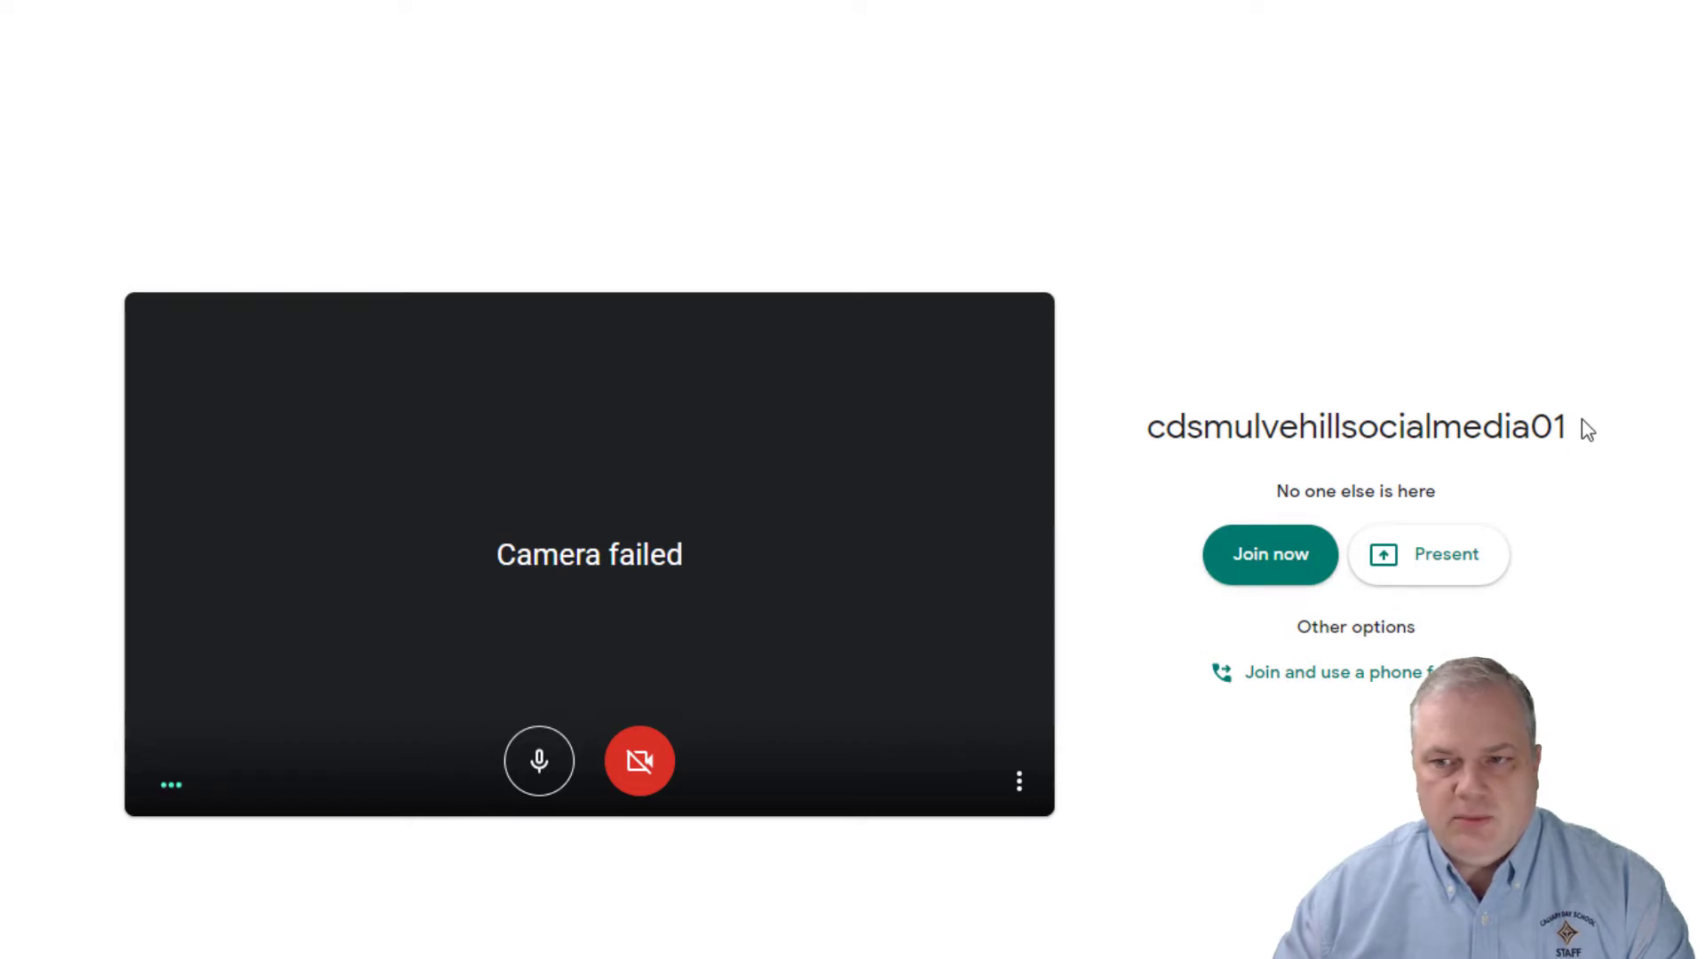
Step: Join the nicknamed meeting, close the Add others sharing details, and hang up
click(1219, 558)
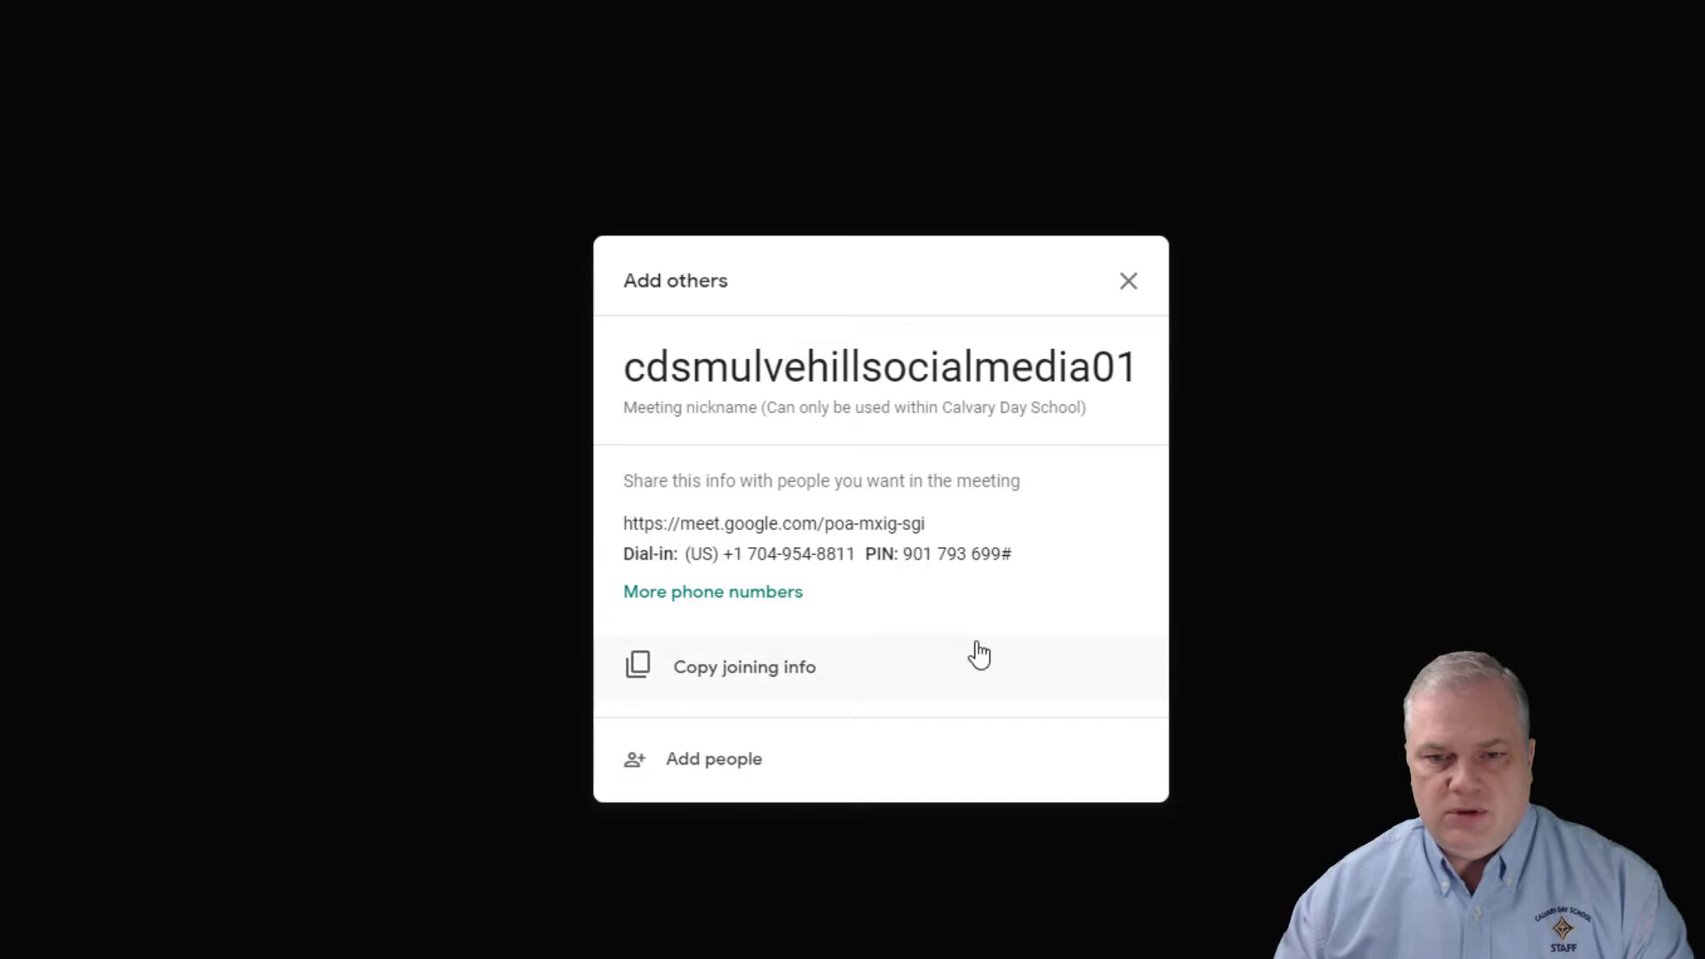
click(1128, 281)
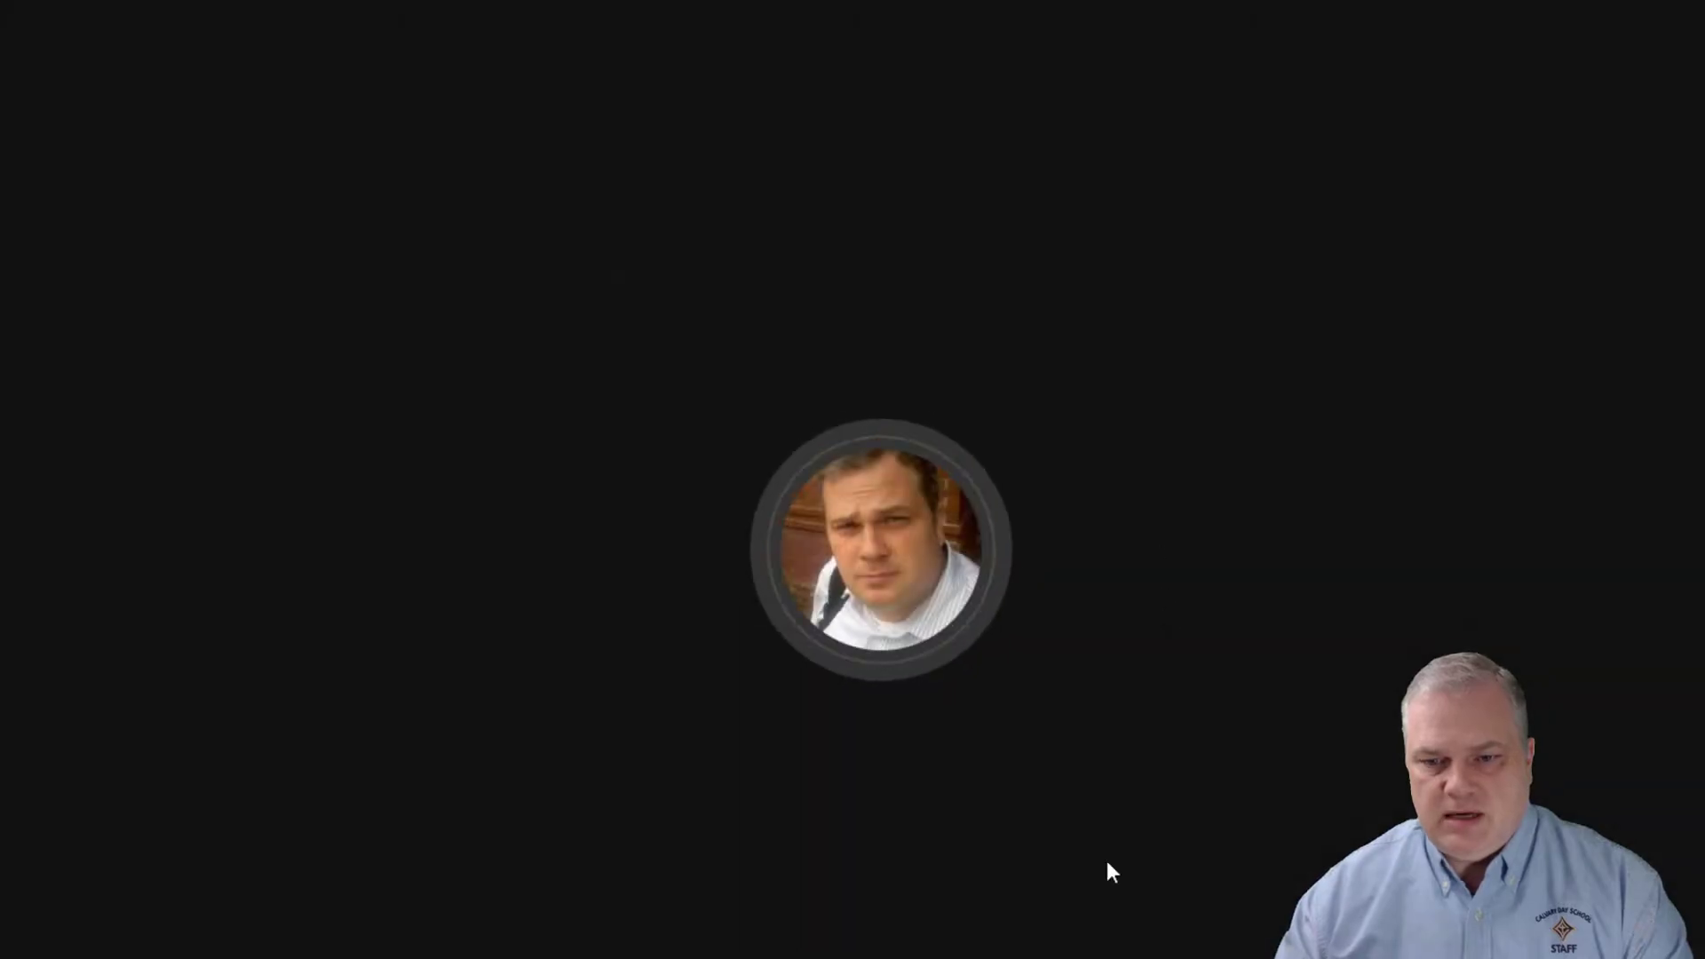
click(881, 958)
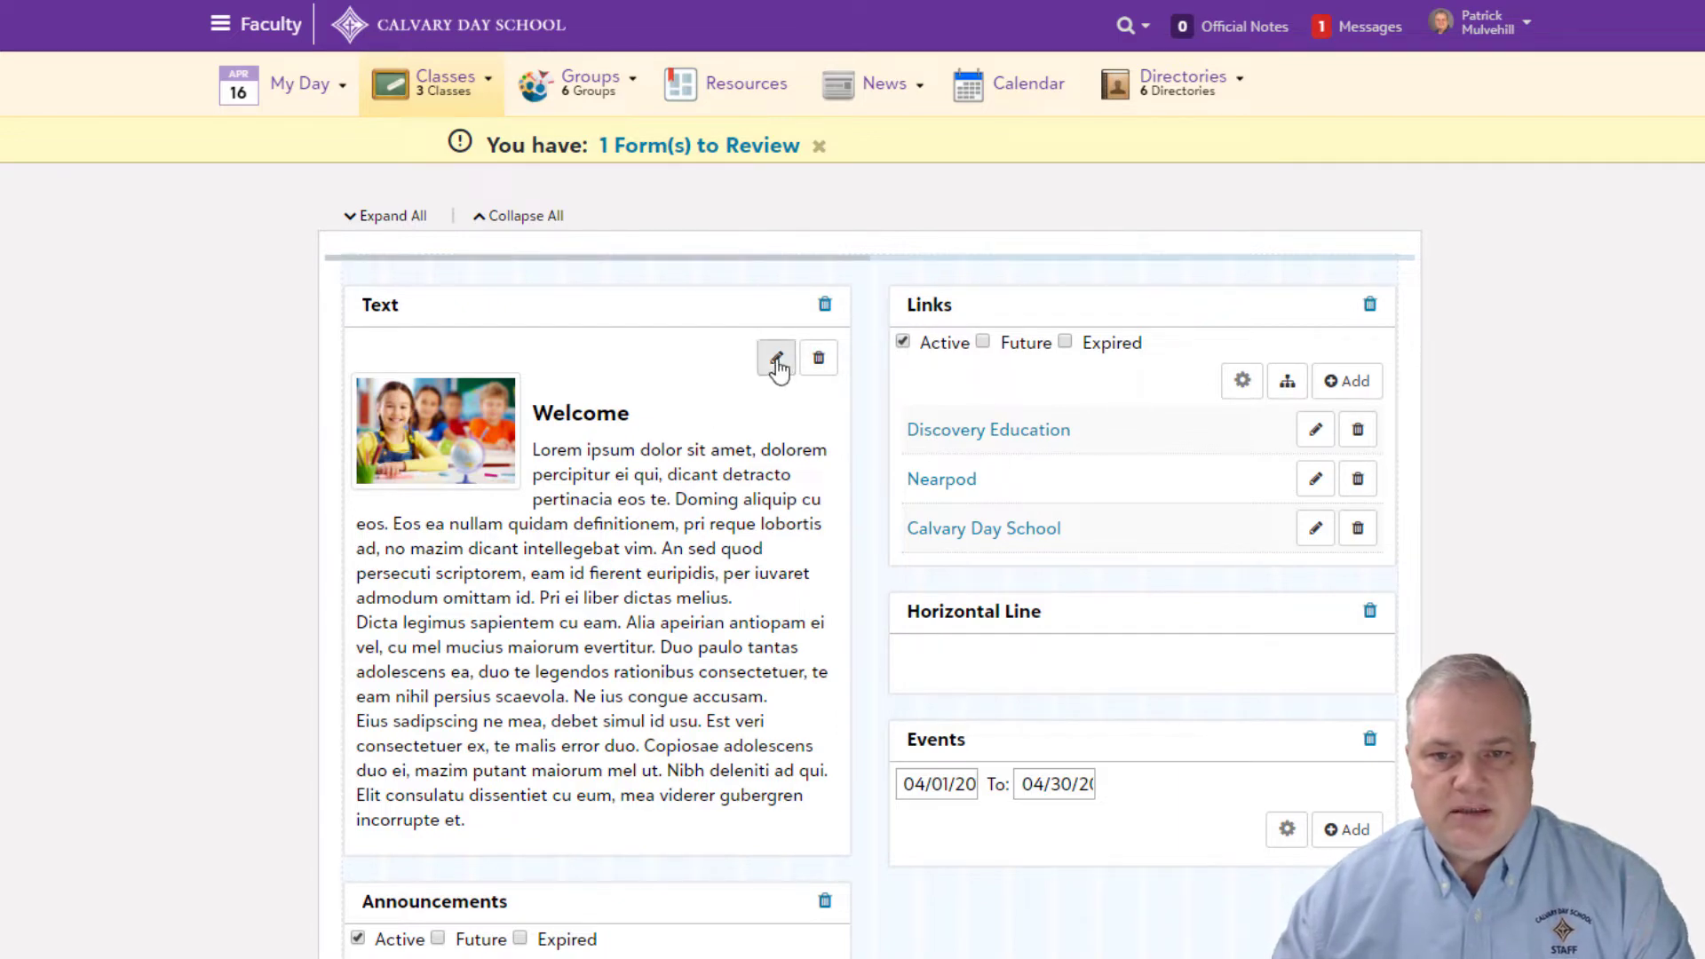
Step: Append the Google Meets details (Tuesday and Thursday 8 AM, meet.google.com, nickname) to the Welcome text
click(776, 358)
scroll(833, 334, down, 5)
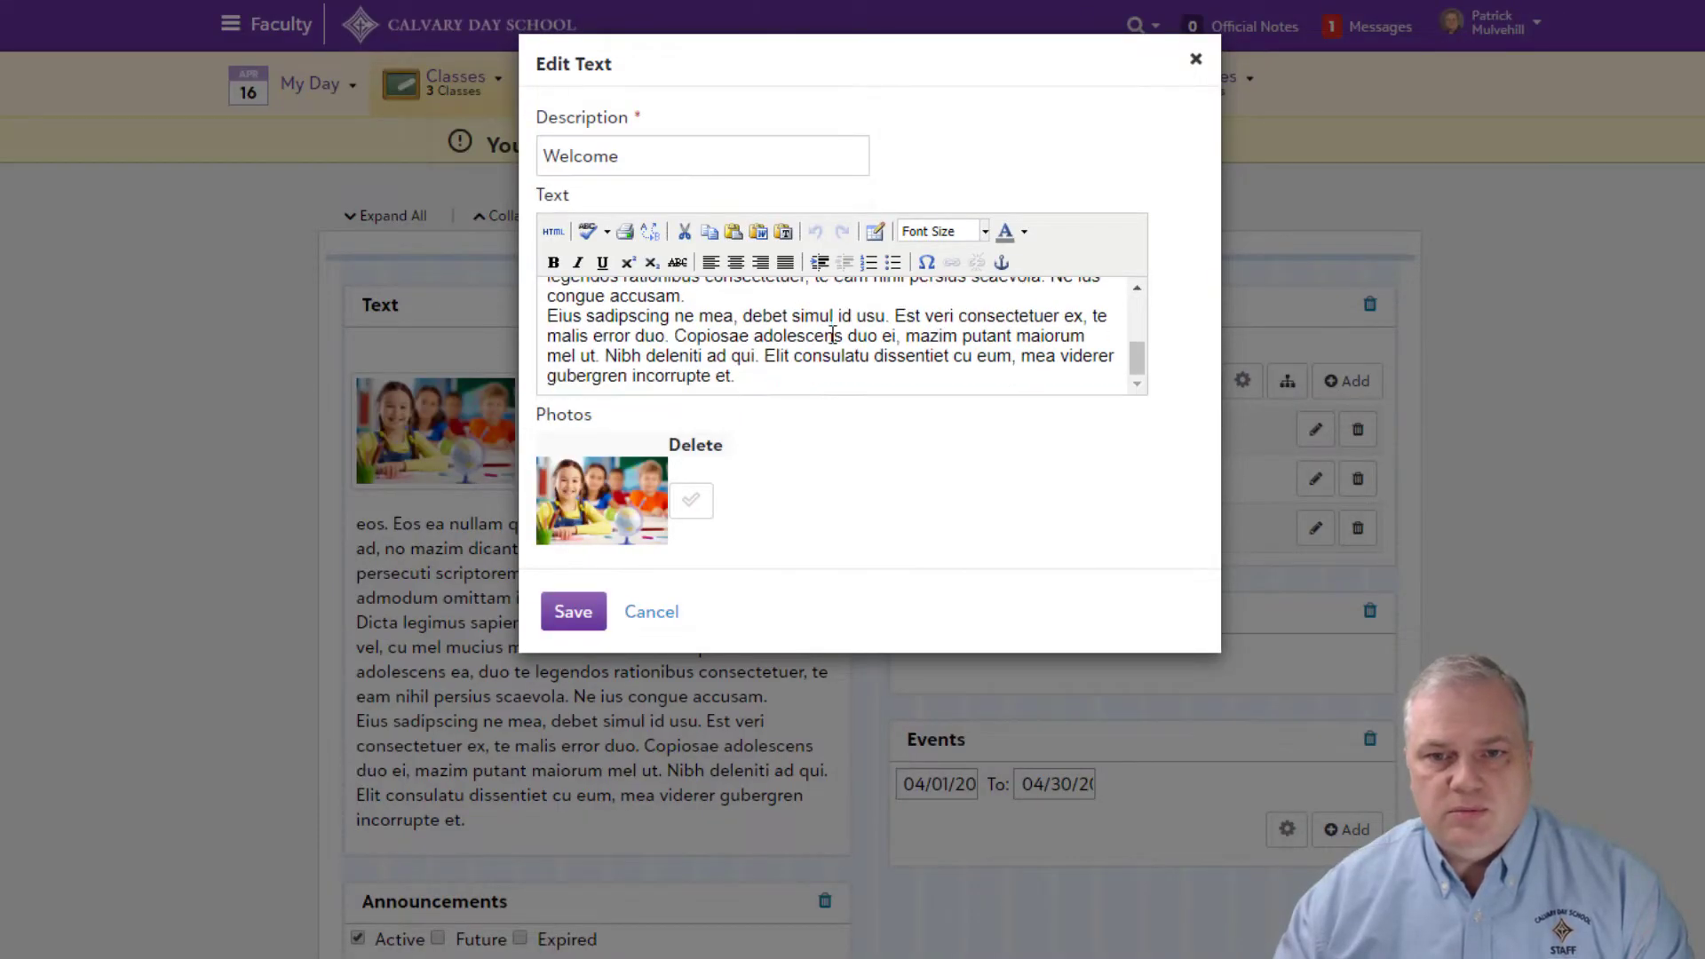
click(763, 379)
key(Return)
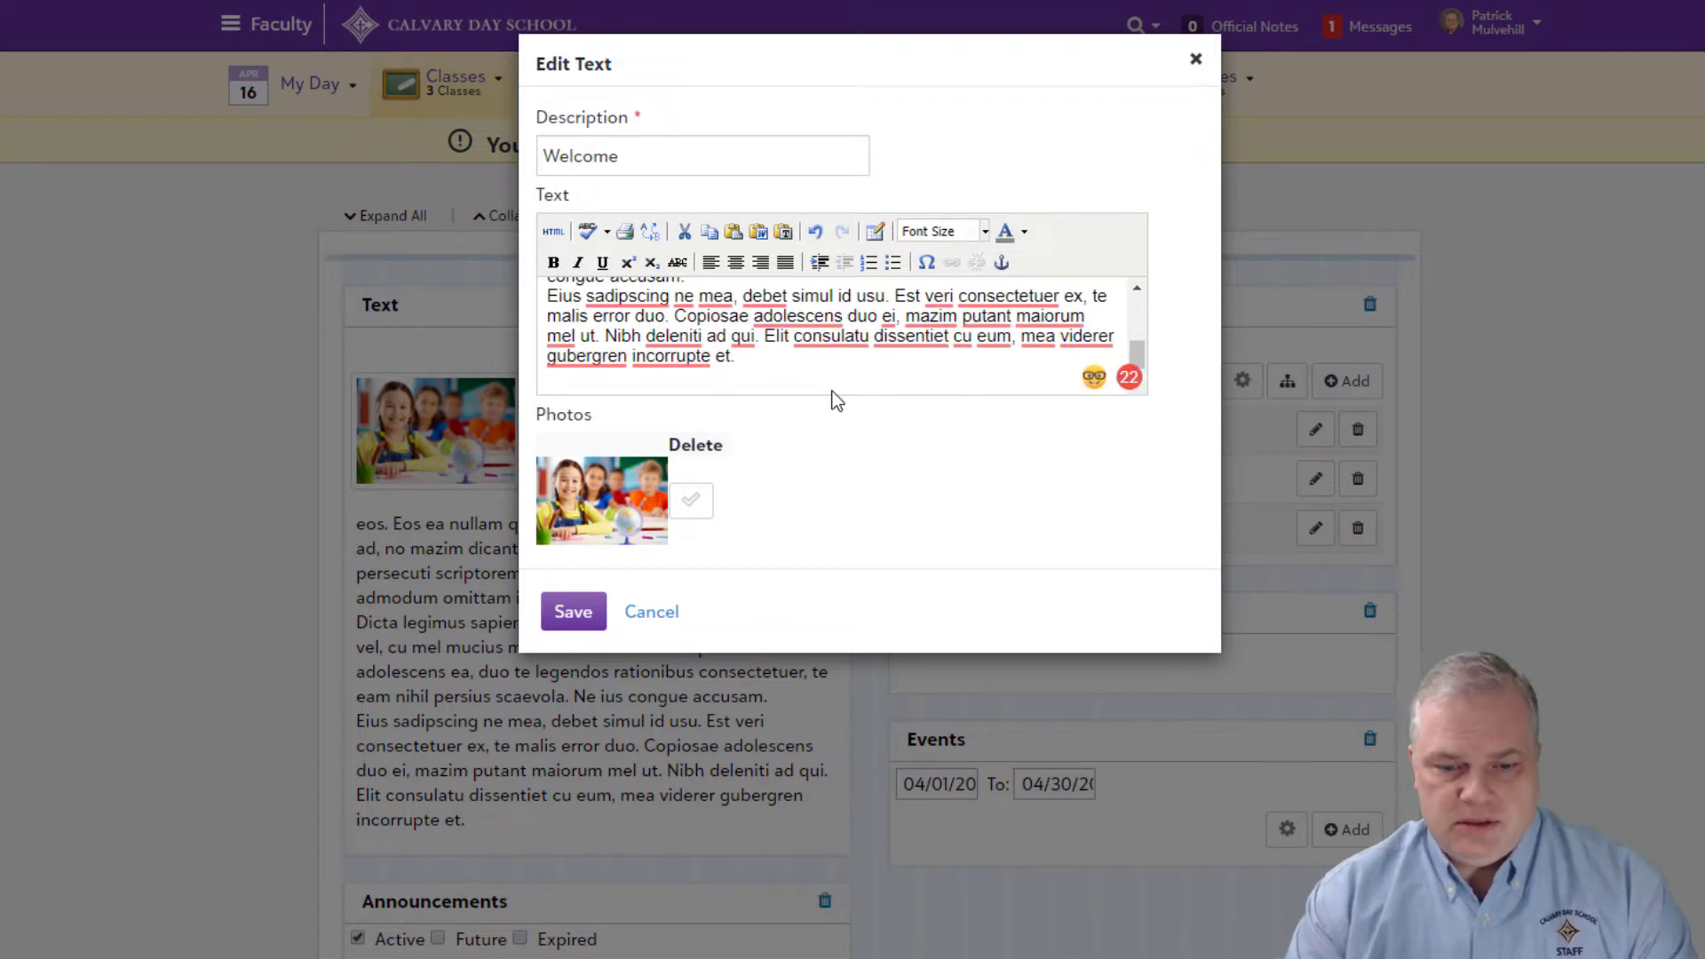
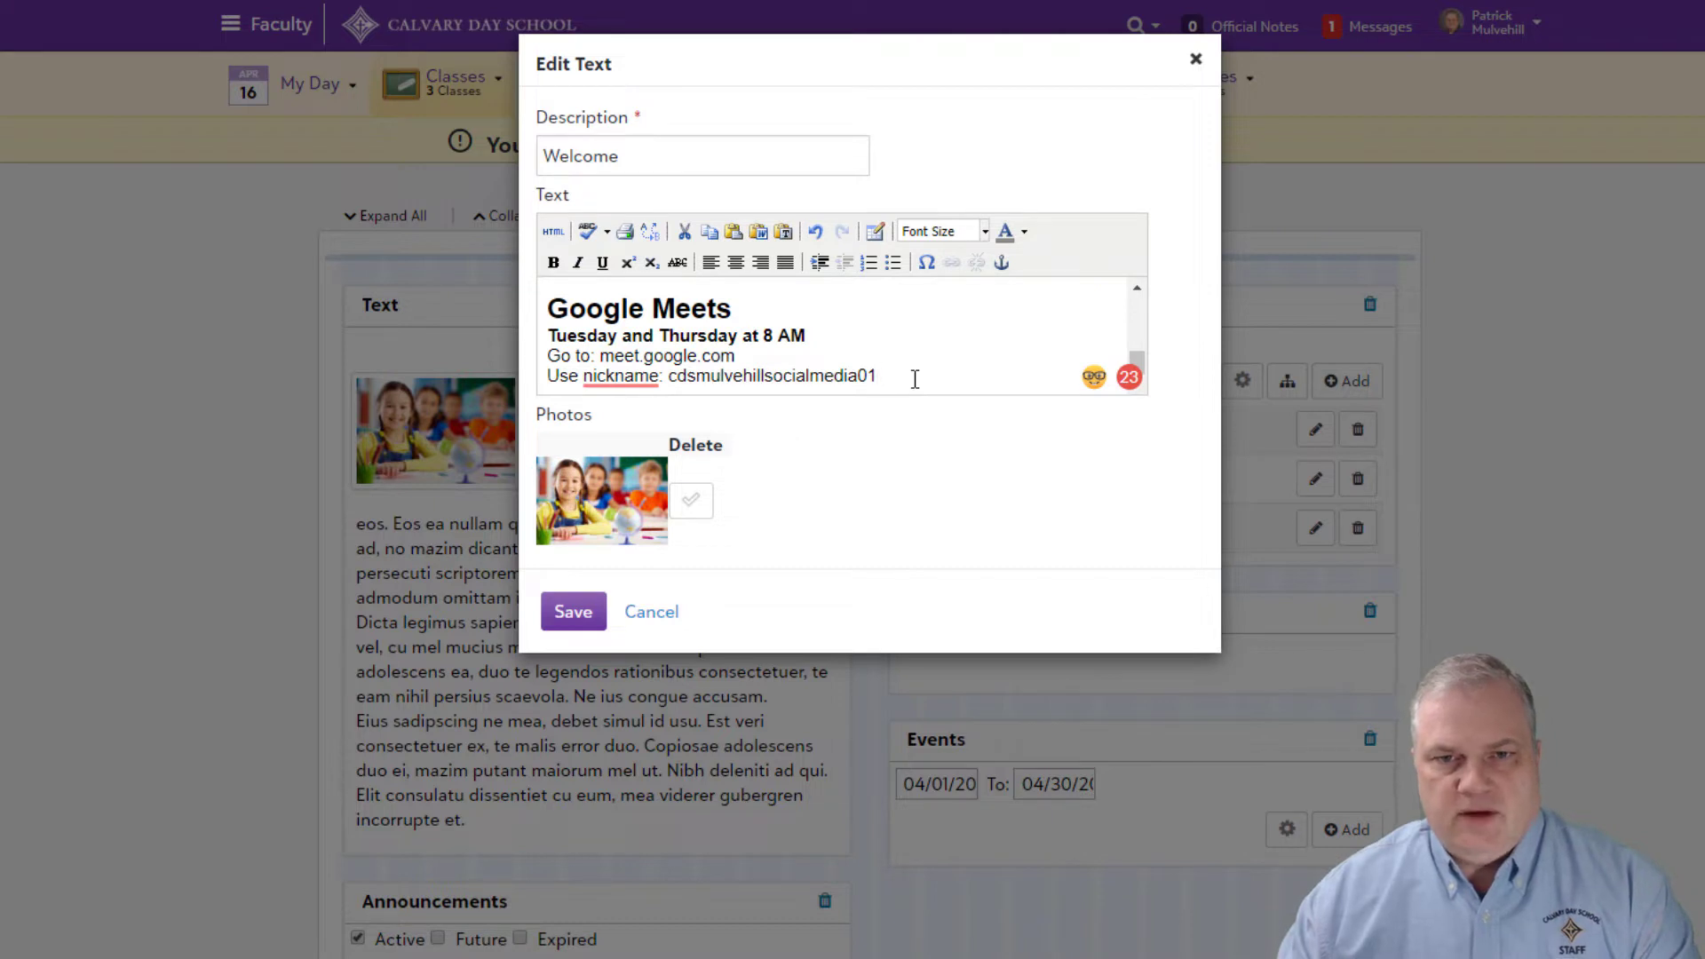
click(590, 610)
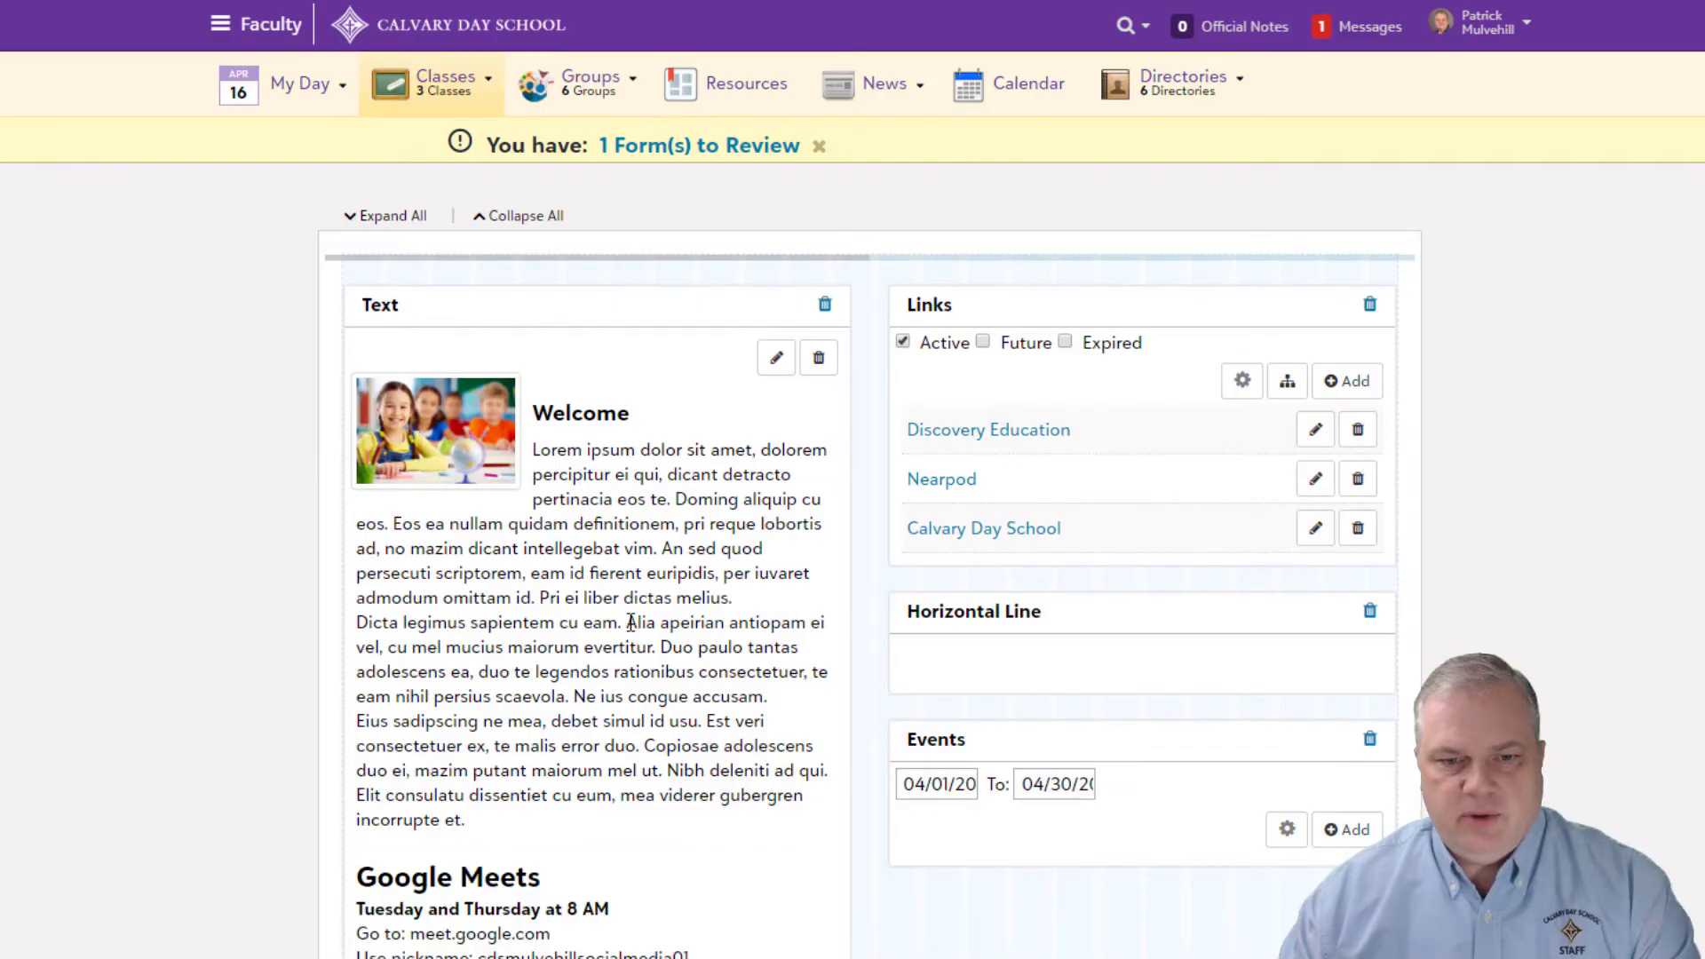
scroll(552, 792, down, 3)
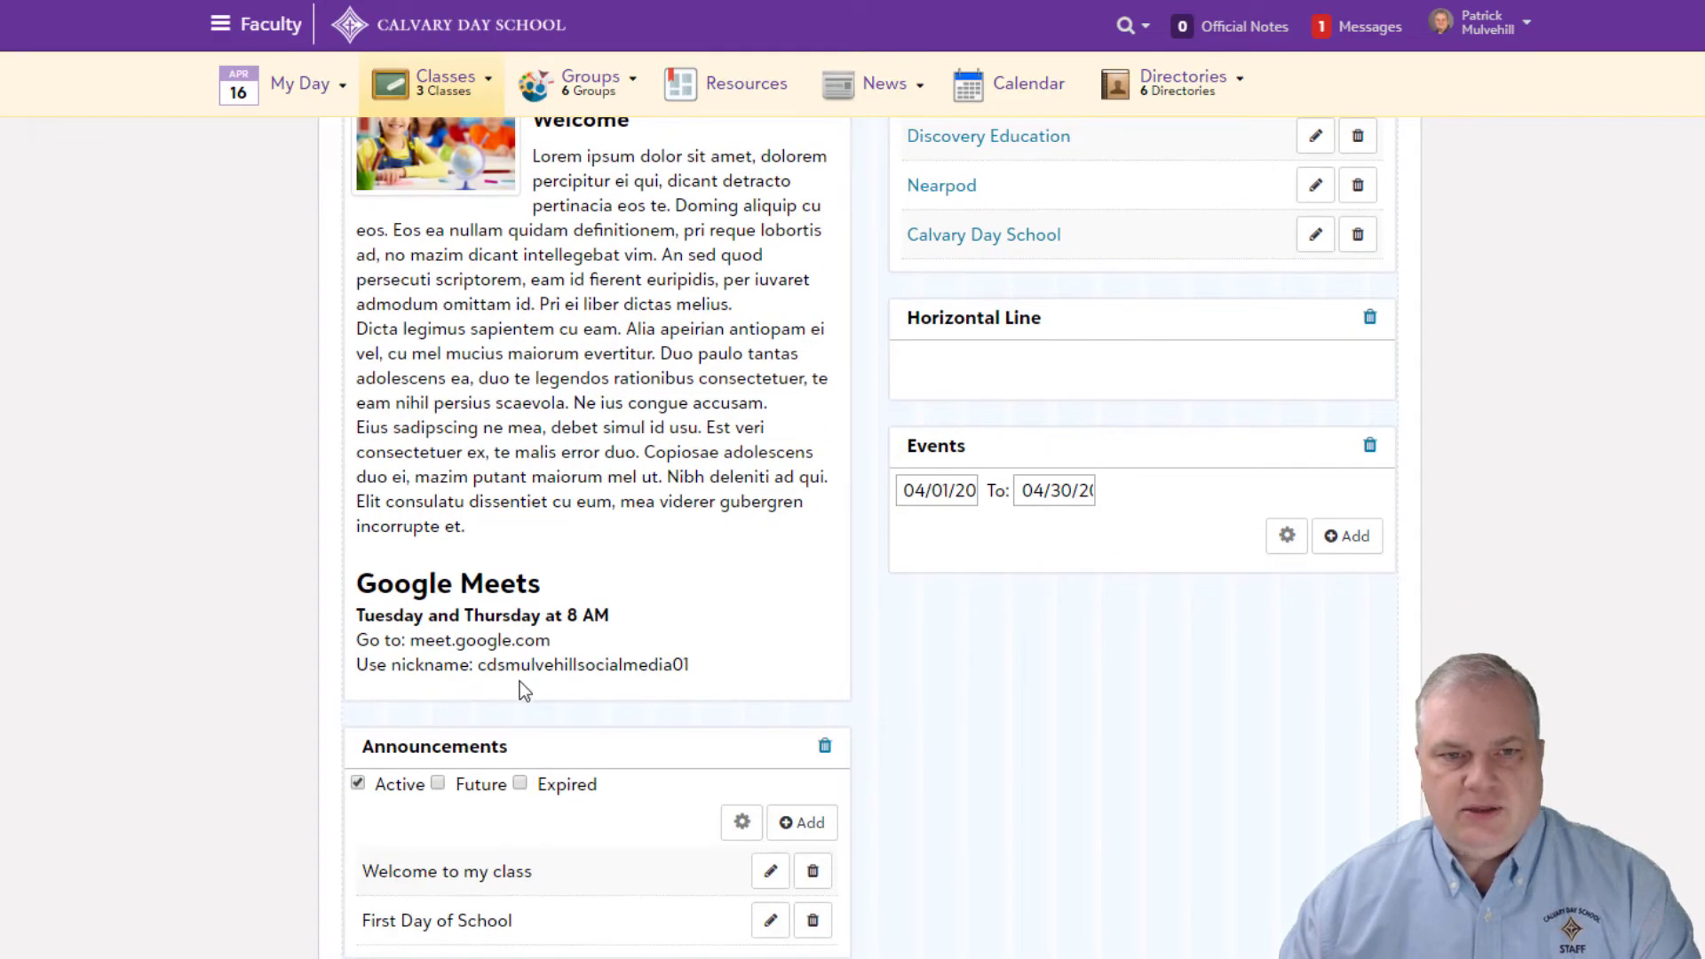
scroll(524, 684, up, 3)
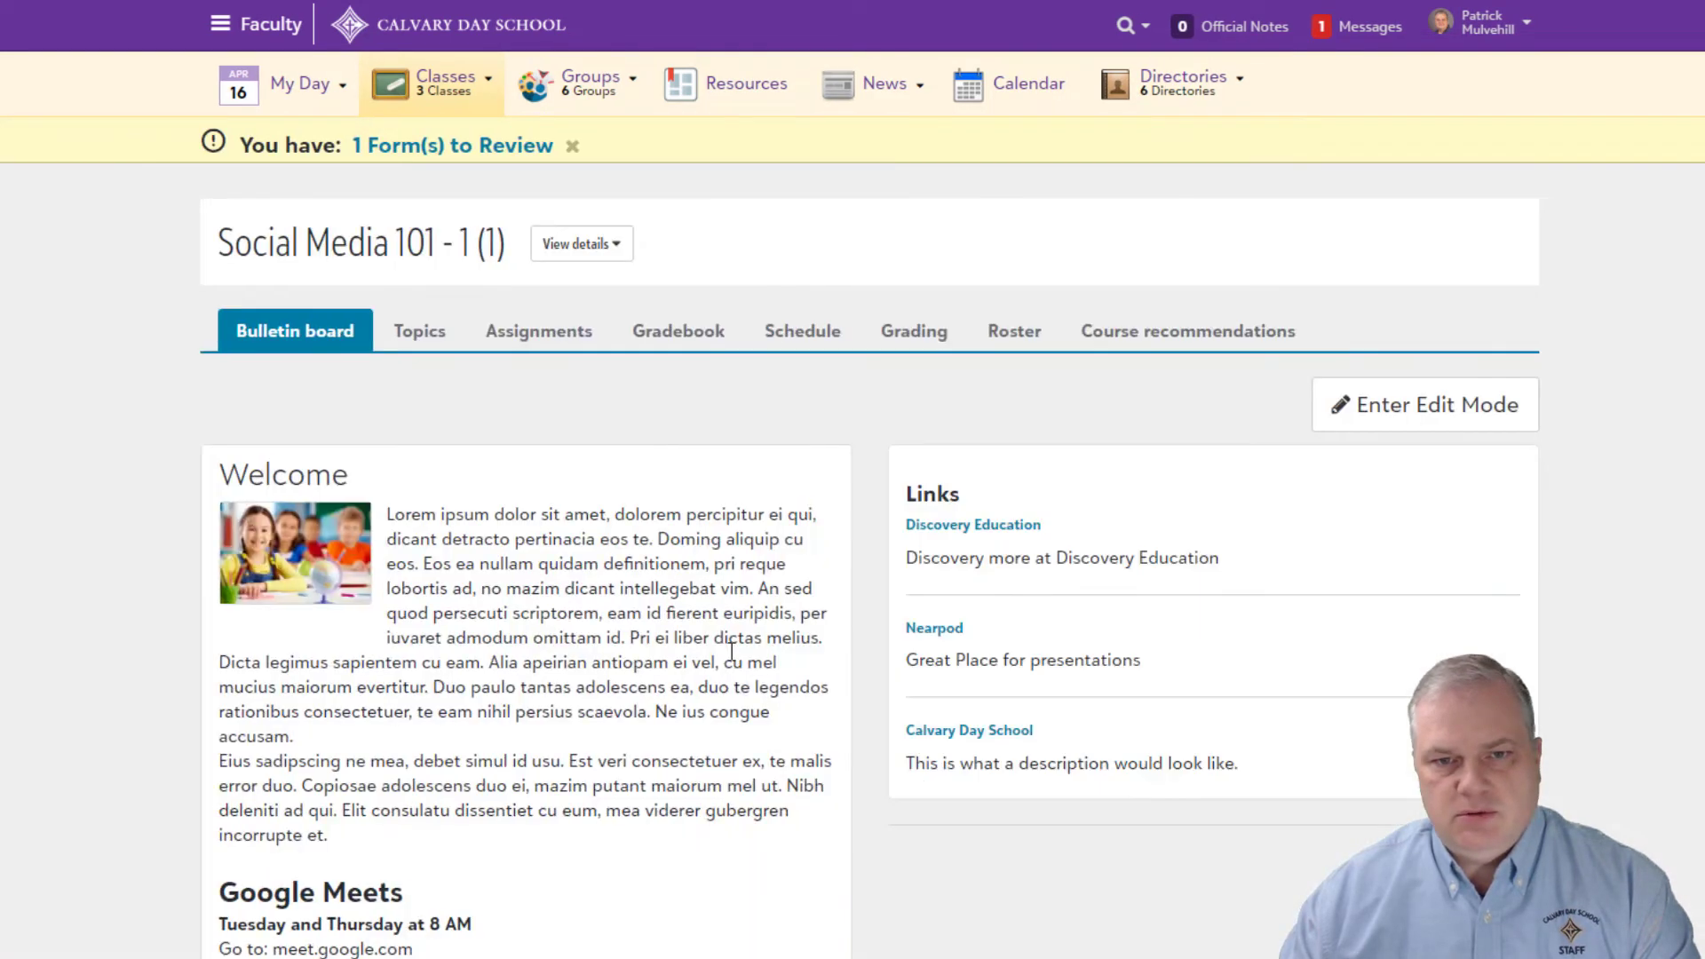
scroll(400, 651, down, 3)
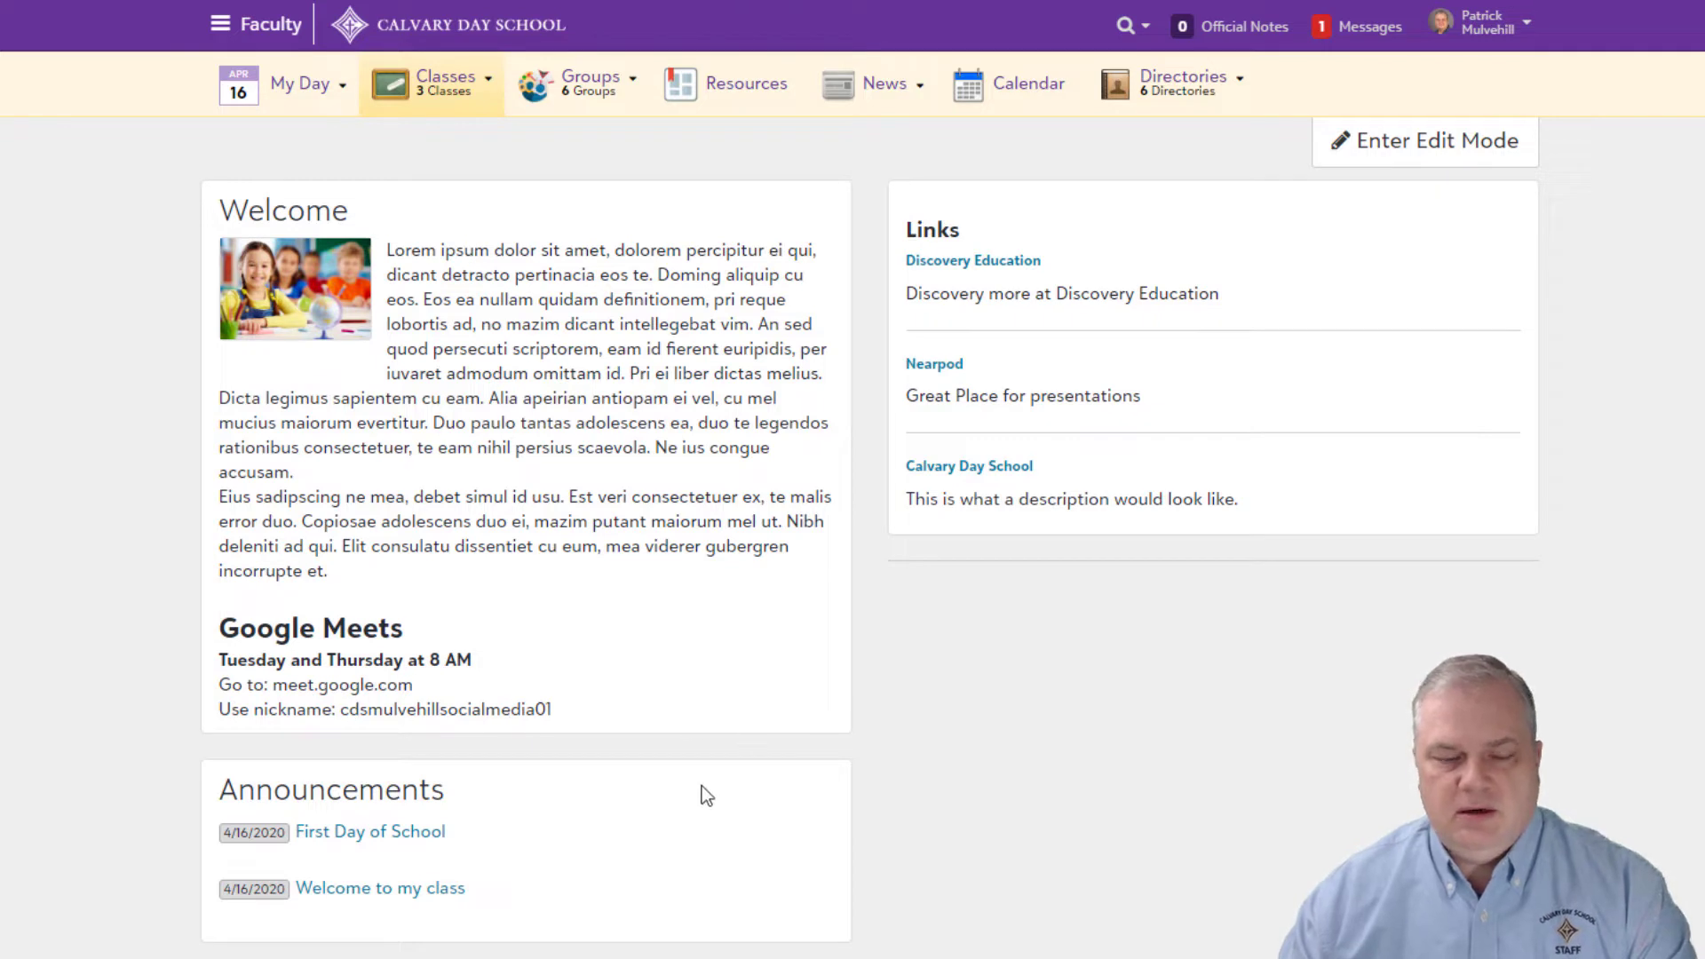
scroll(702, 786, down, 2)
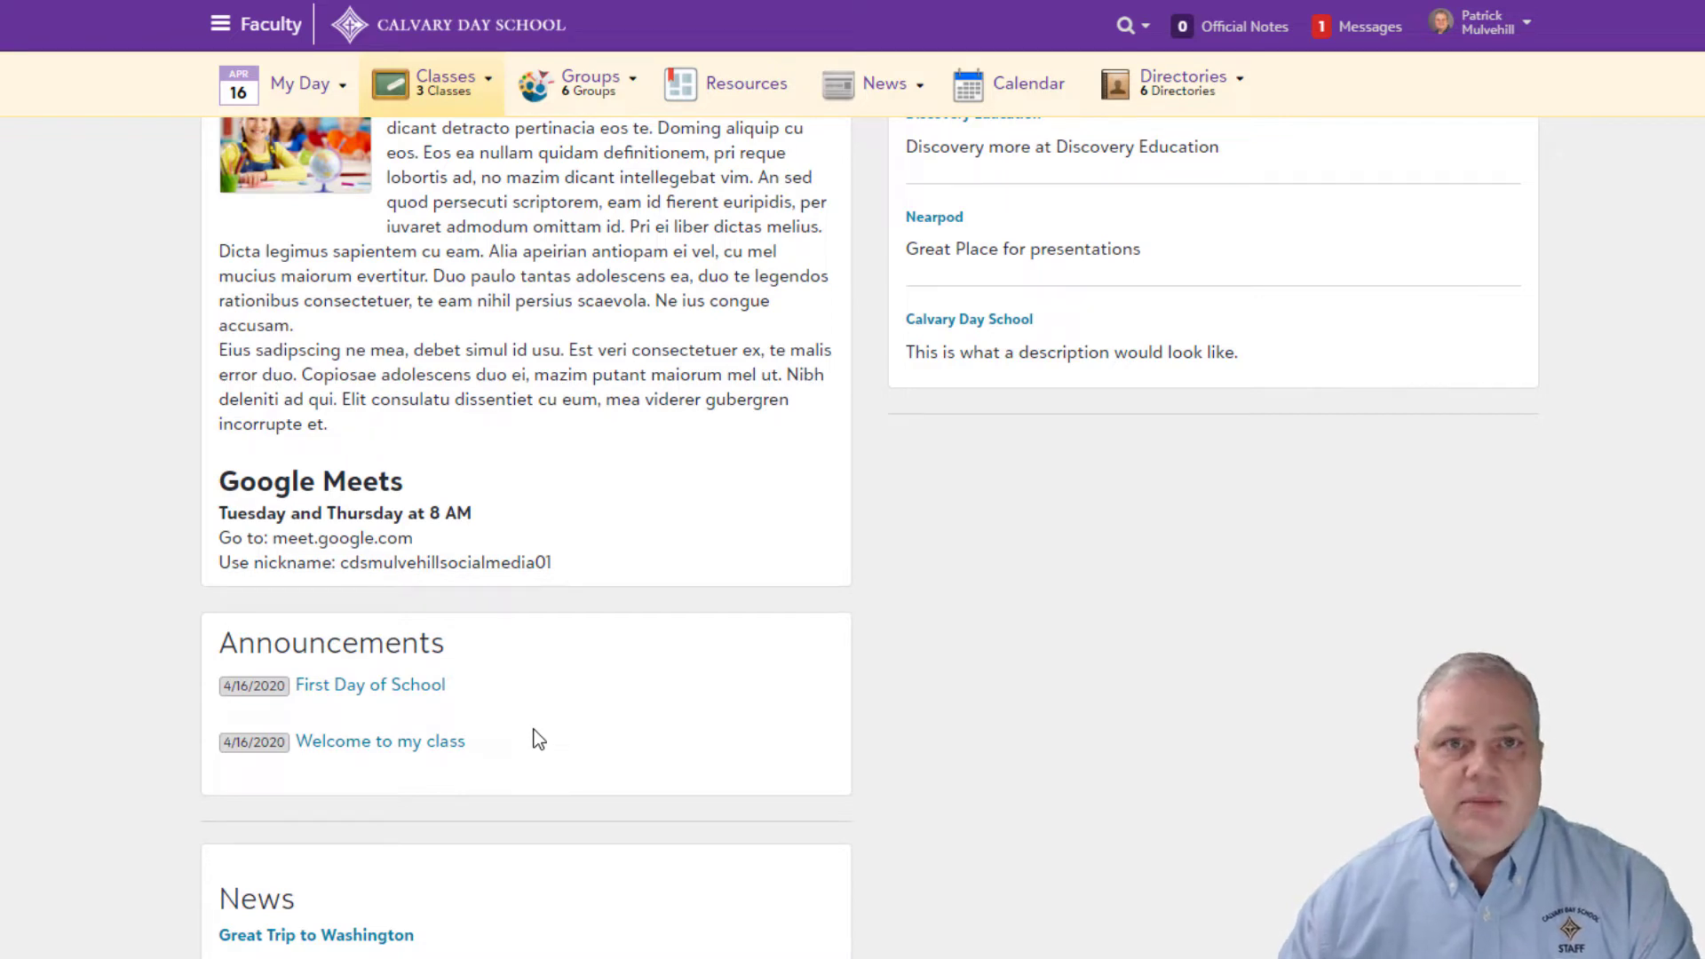
scroll(538, 739, down, 3)
scroll(538, 739, up, 6)
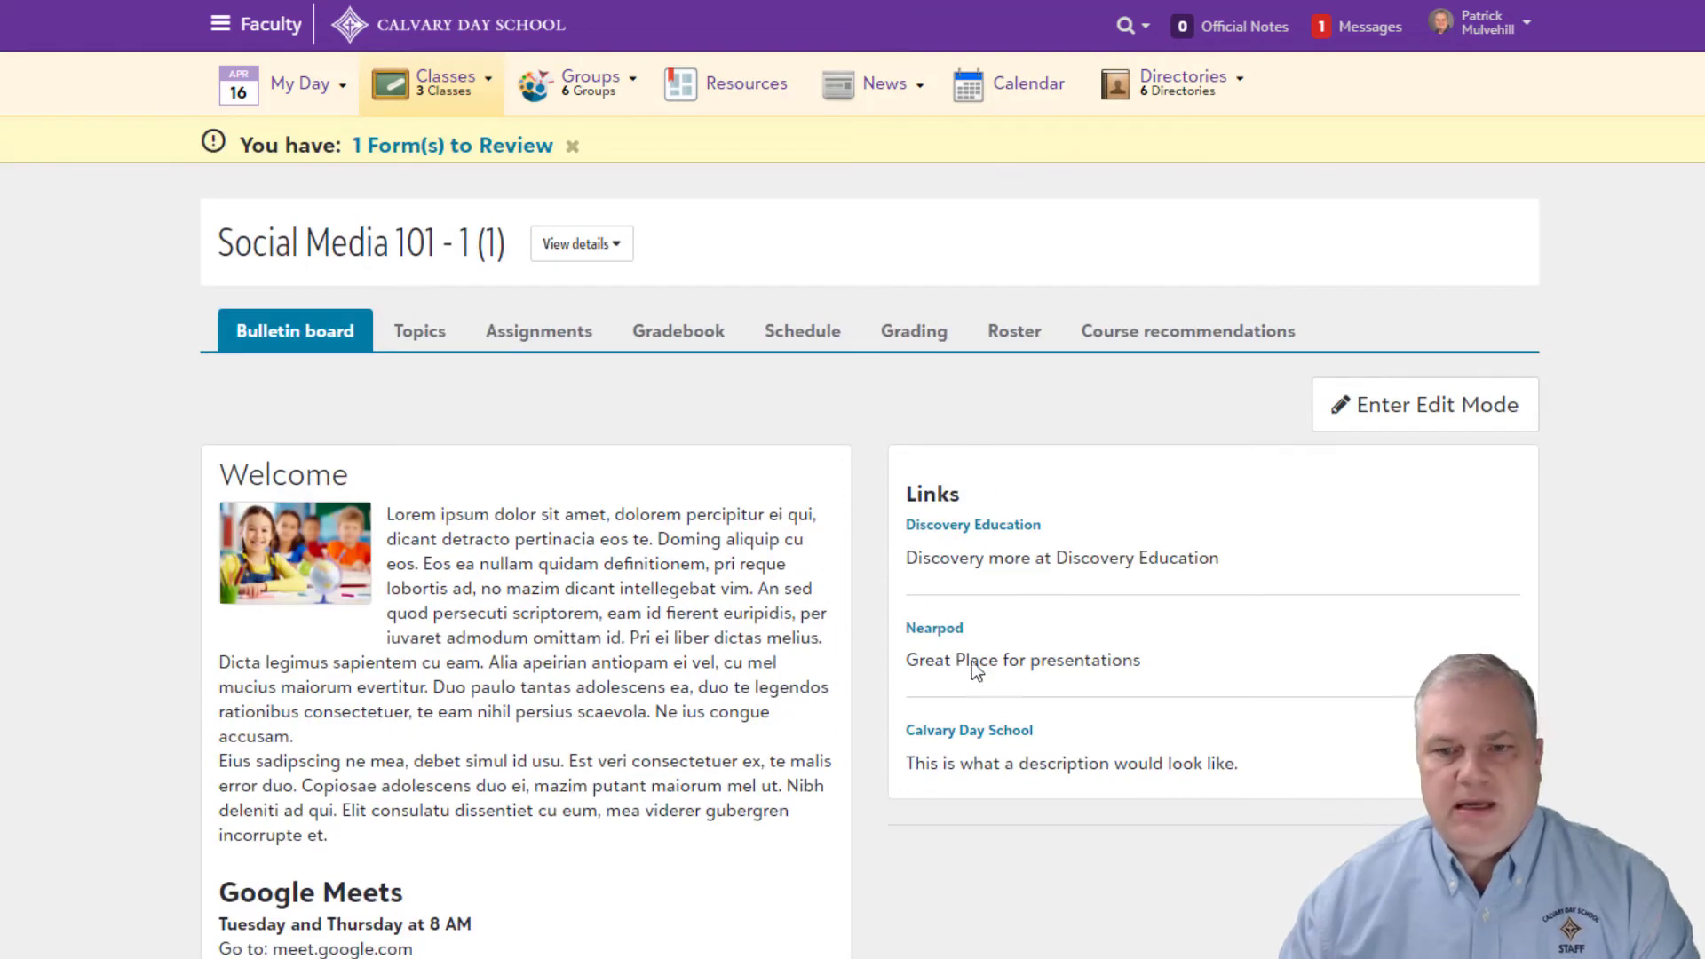
click(1391, 408)
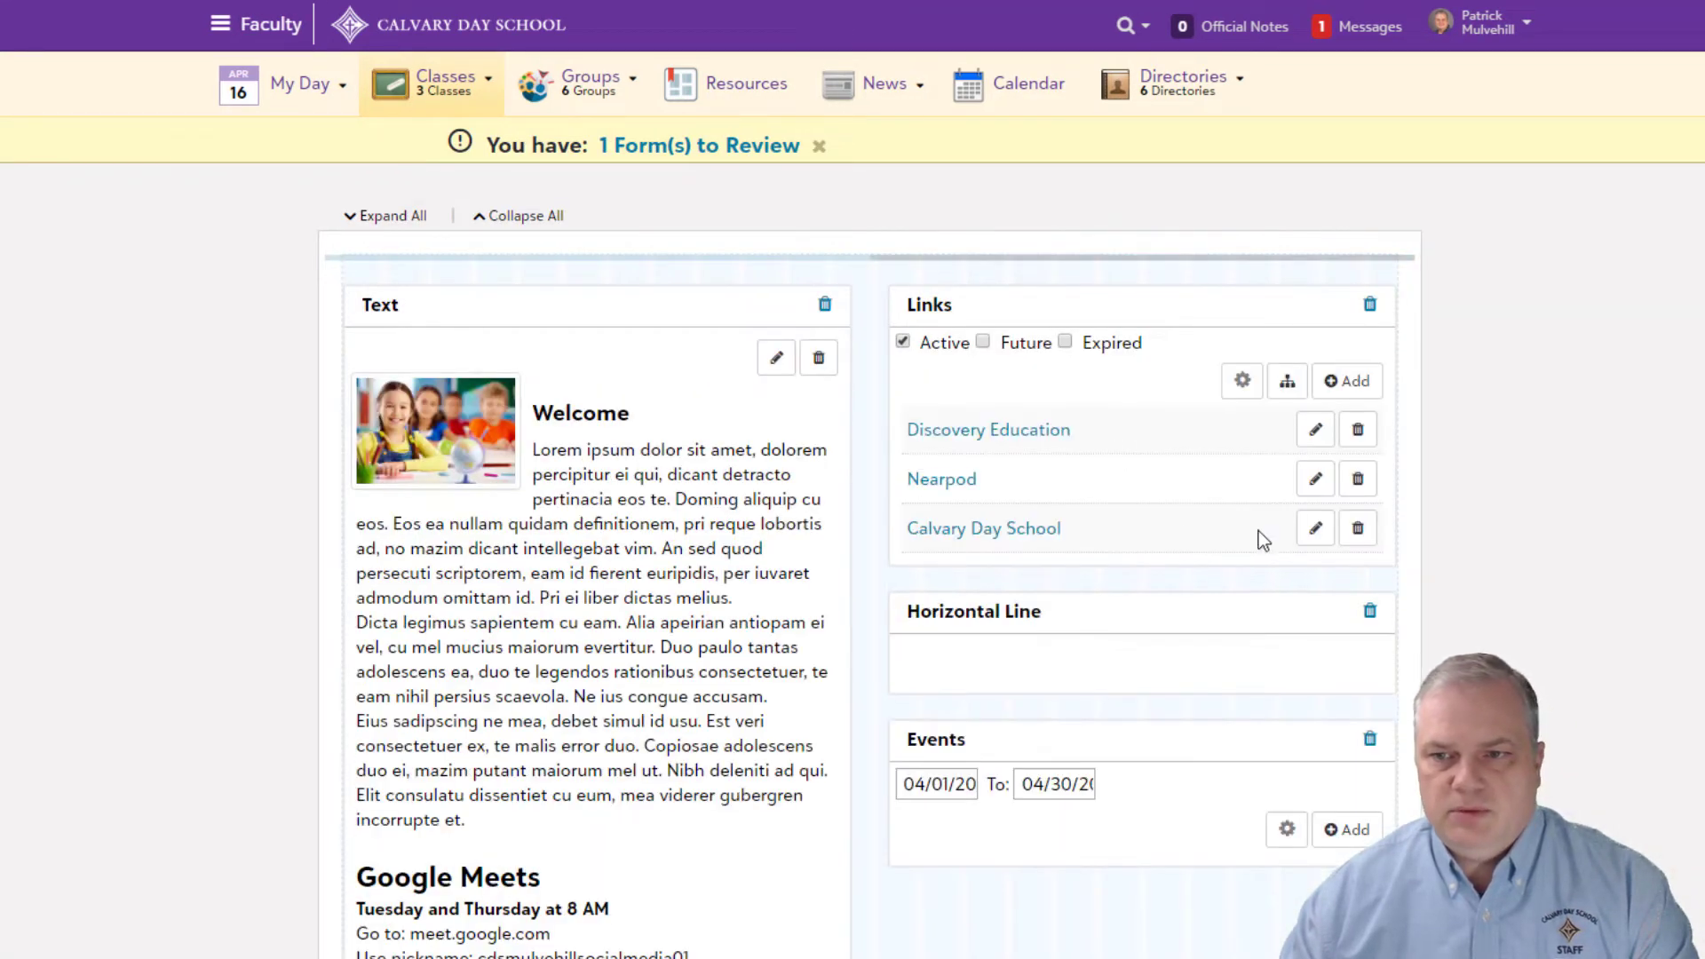
Step: Add a new link titled 'Google Meet' with URL meet.google.com
click(1346, 380)
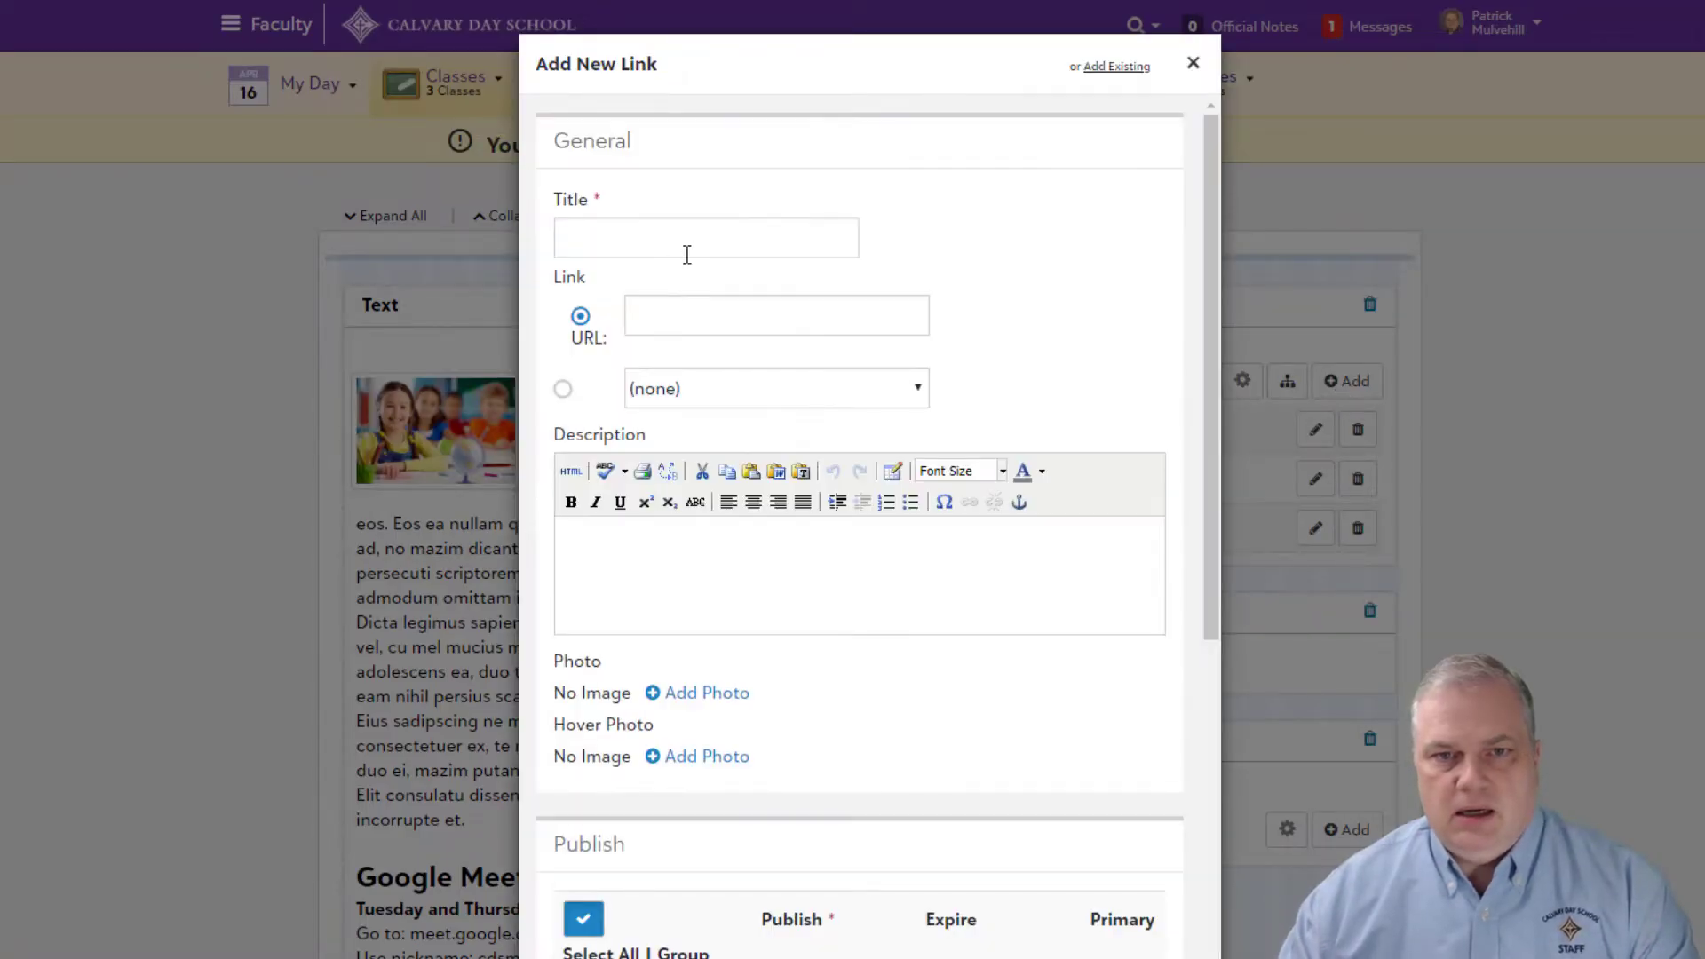
click(685, 249)
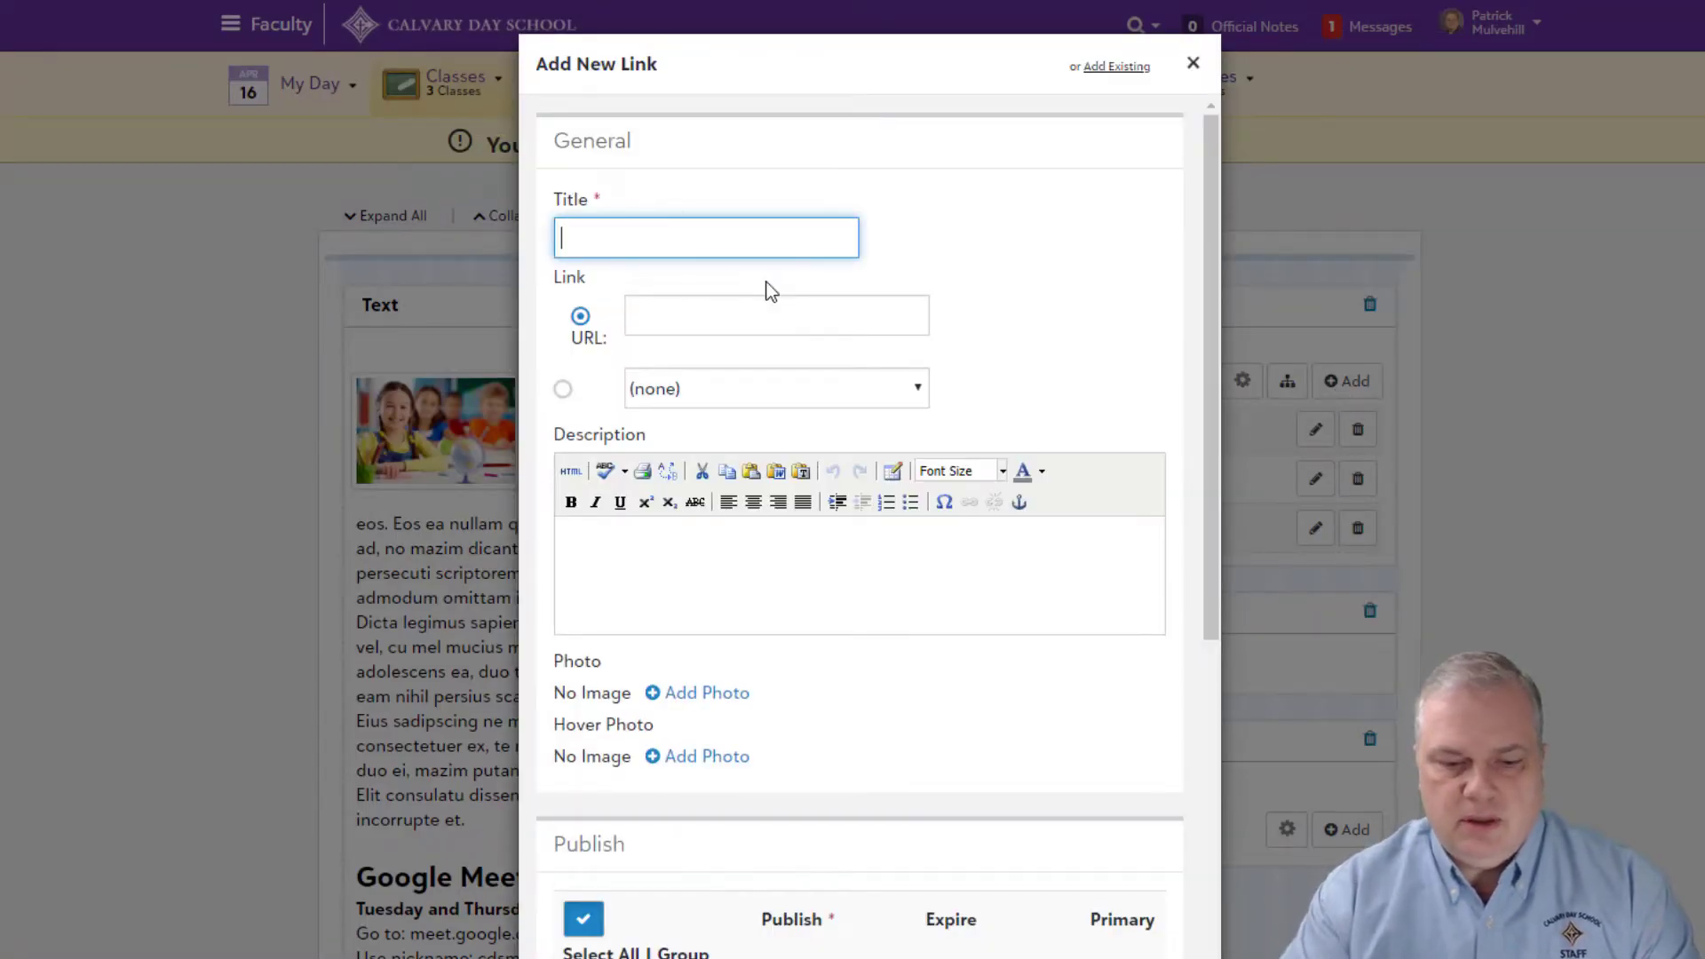
text(Google Meet)
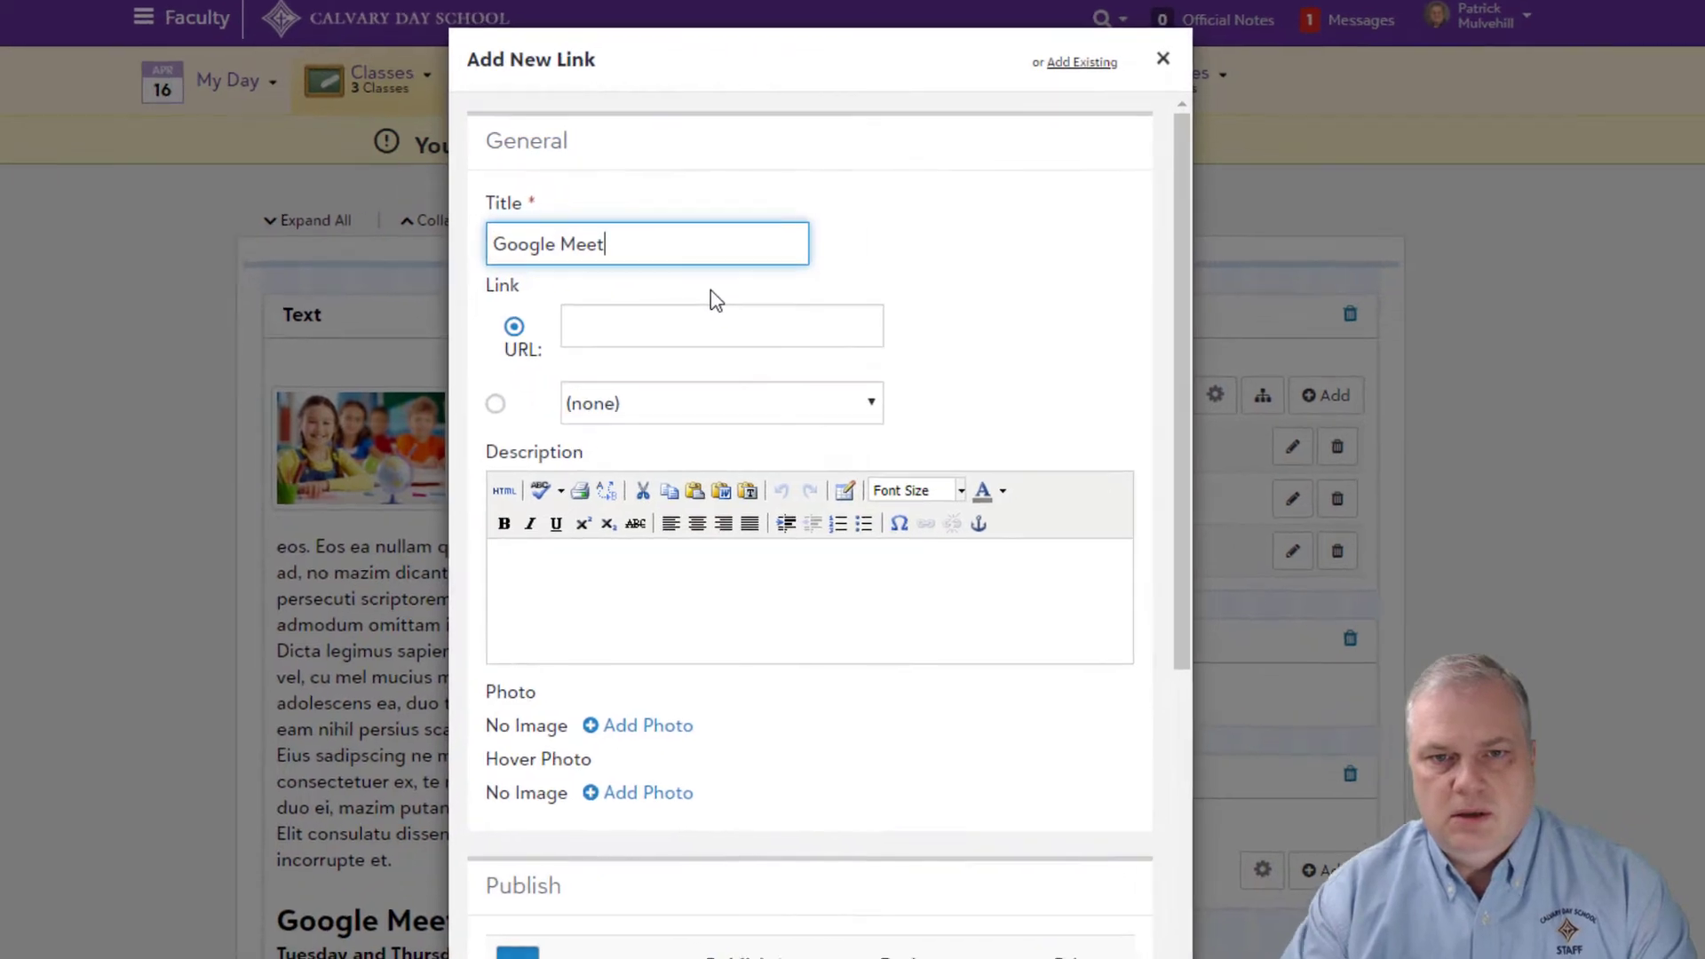
click(722, 321)
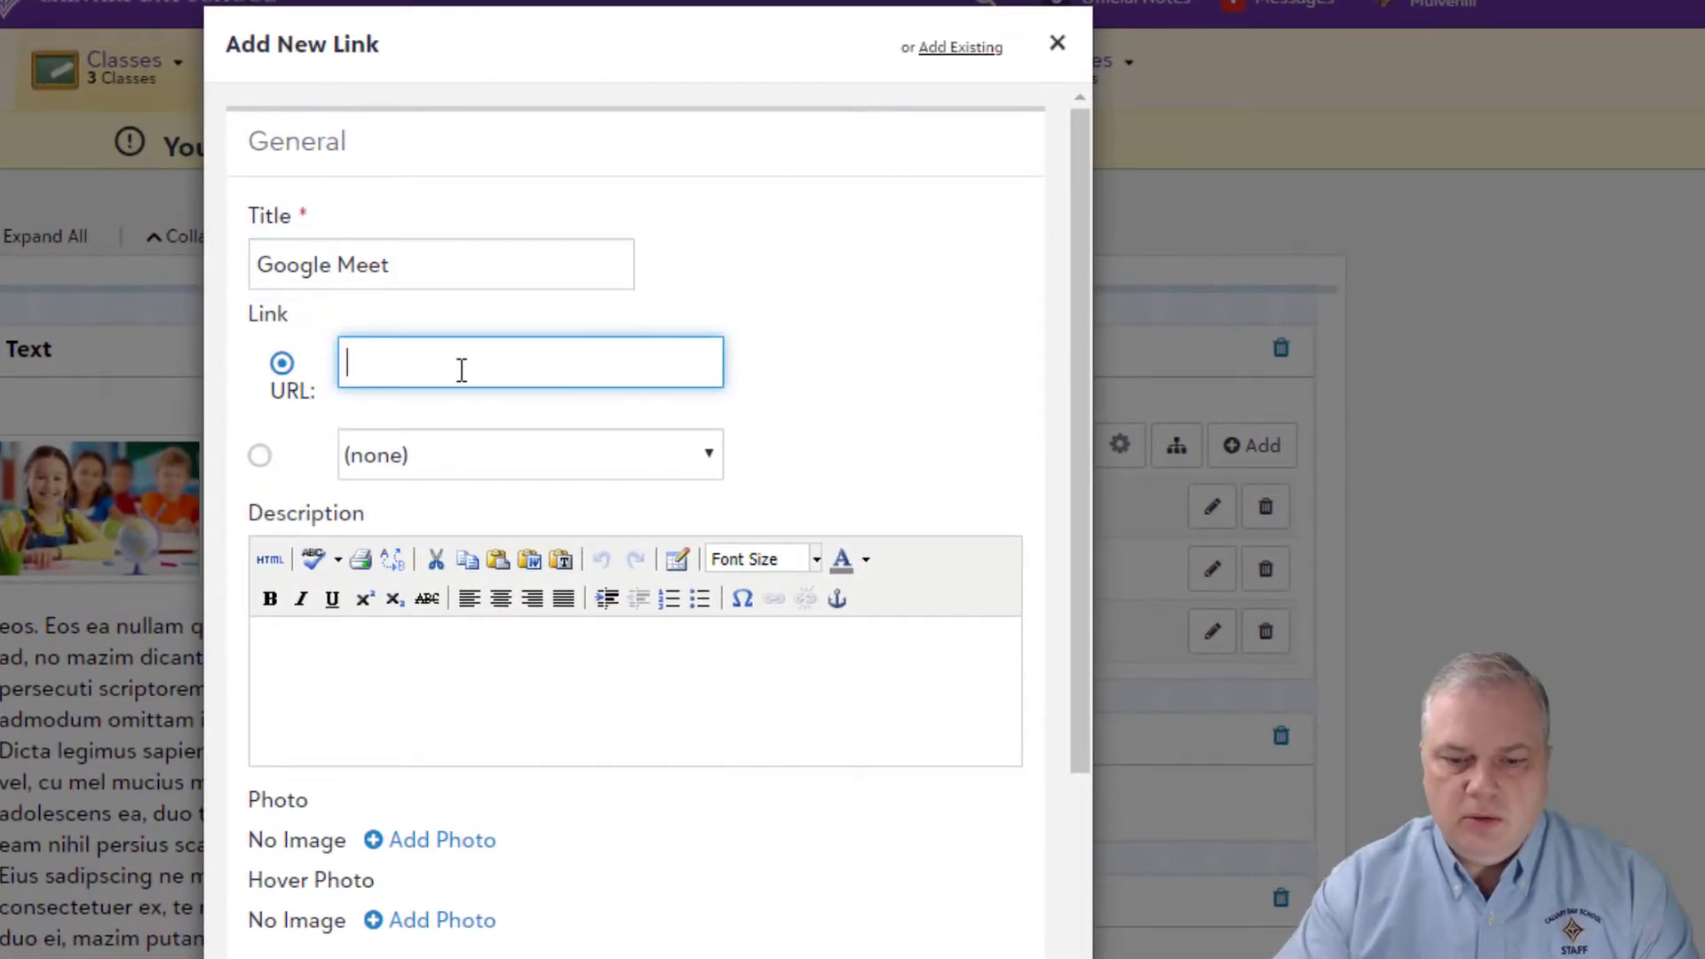
text(m)
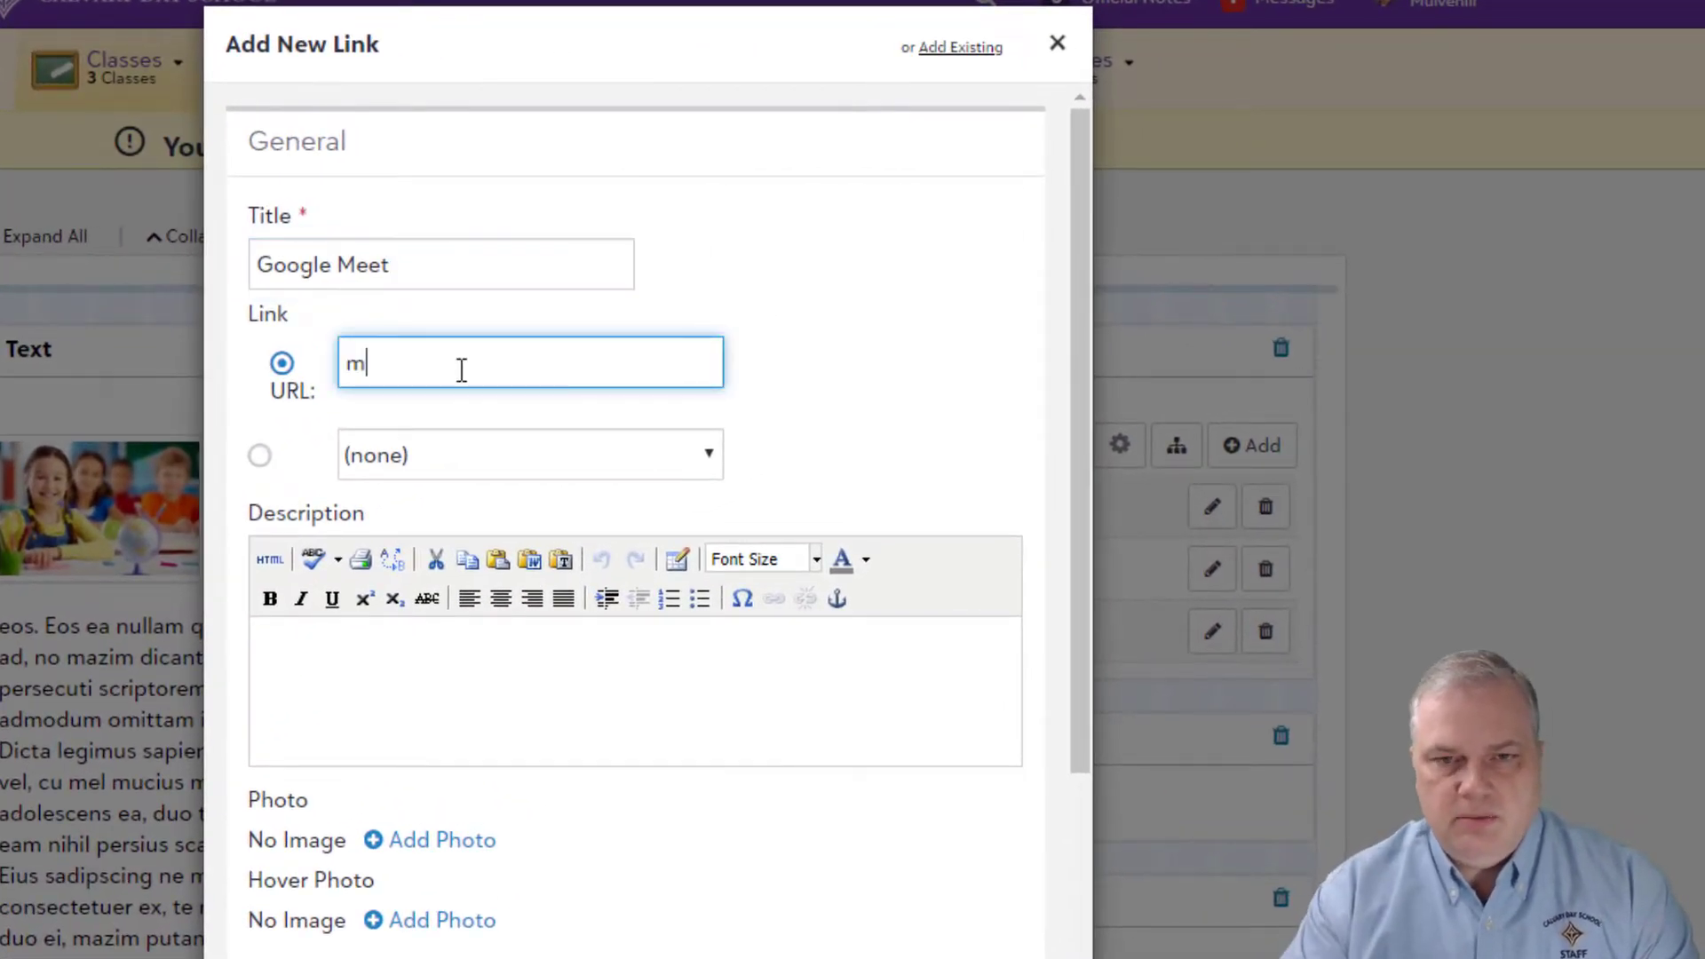
text(eet.google.com)
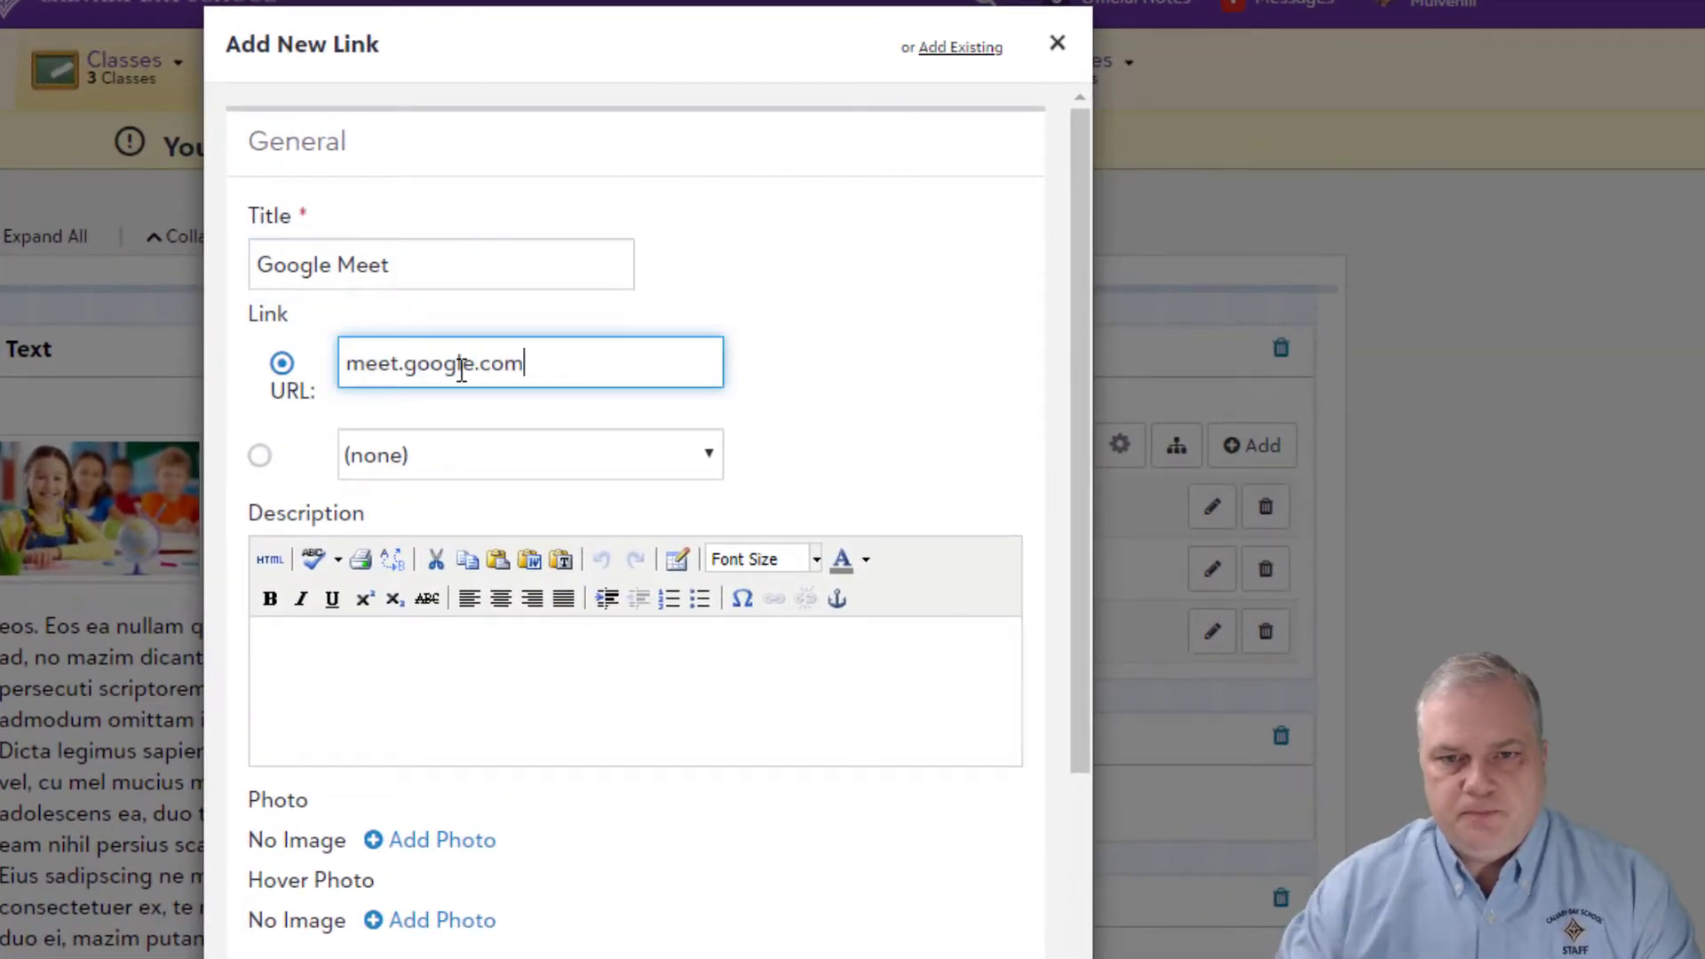
click(444, 699)
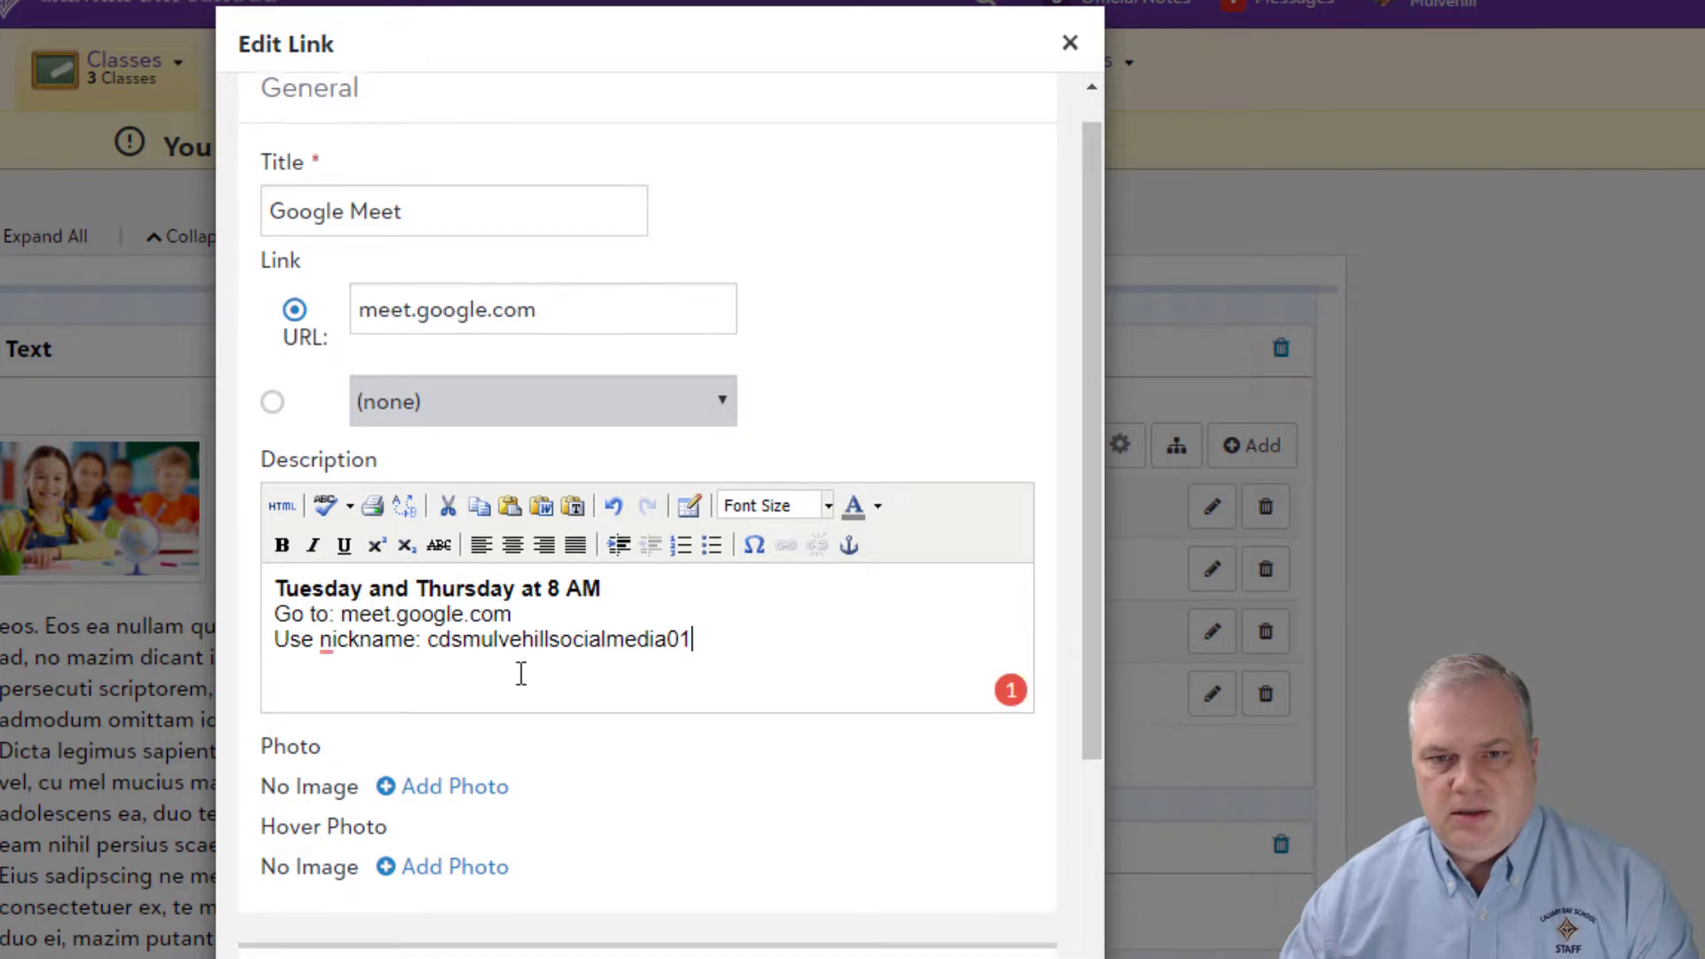
Step: Unpublish the link from sections 101 - 2 and 101 - 3 and move Google Meet to the top
scroll(522, 671, down, 2)
scroll(521, 674, down, 5)
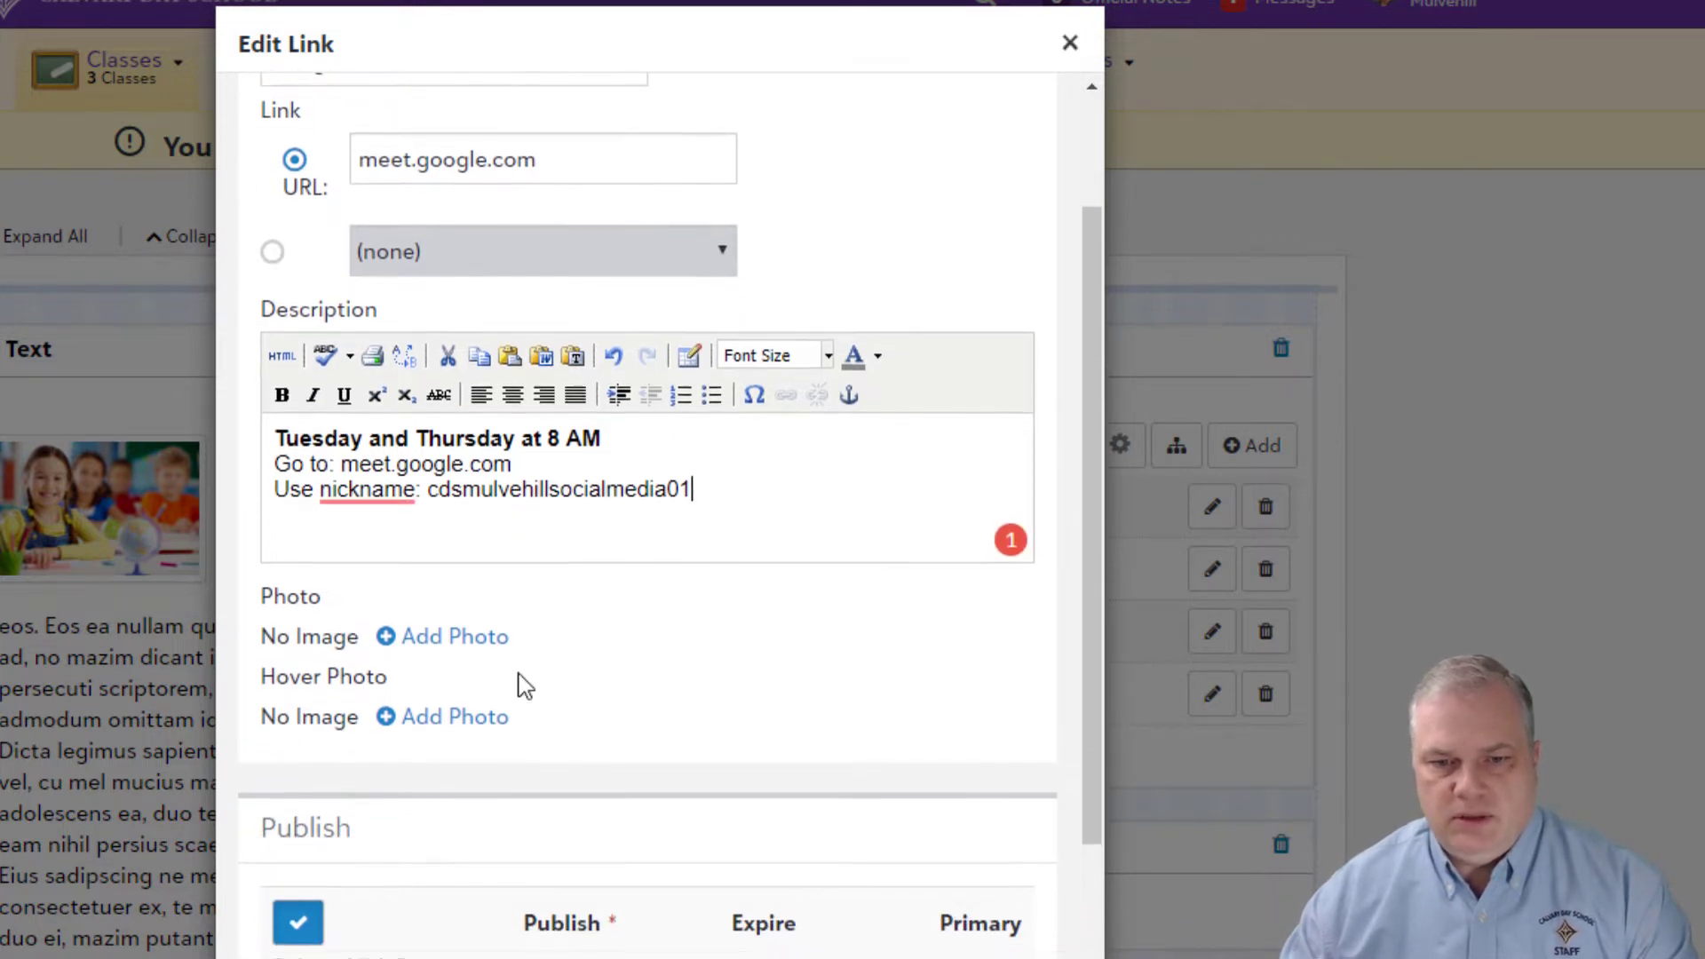
scroll(524, 684, down, 2)
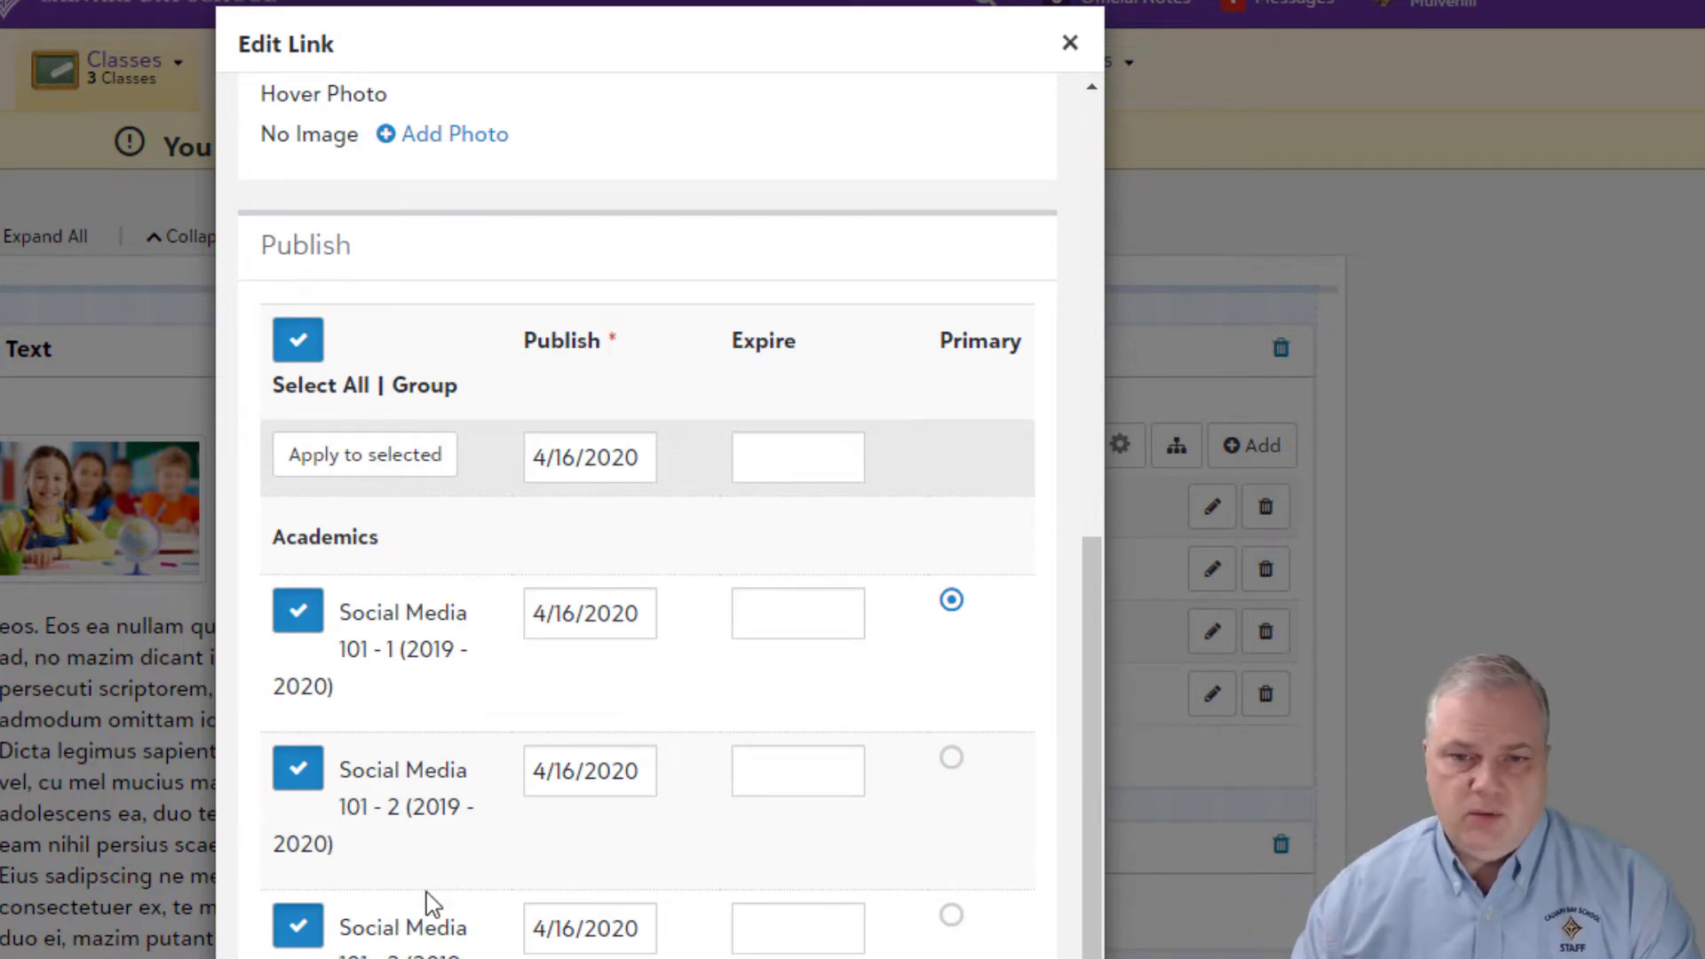
click(298, 769)
click(299, 928)
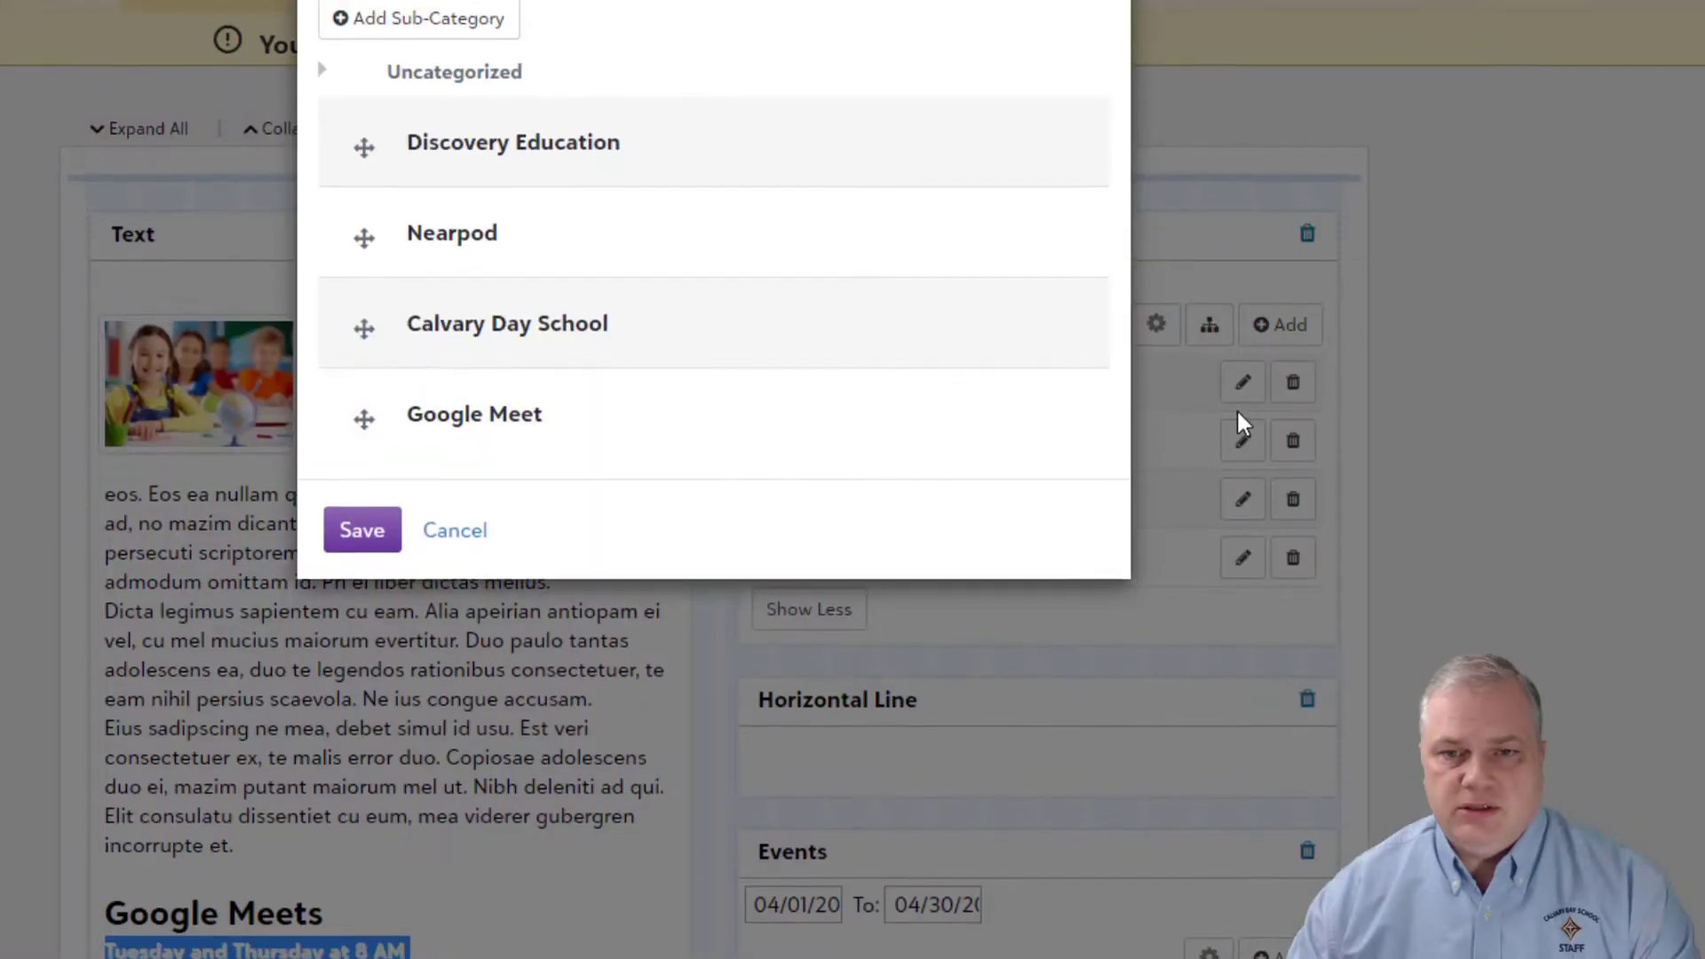
drag(393, 515, 418, 236)
click(360, 626)
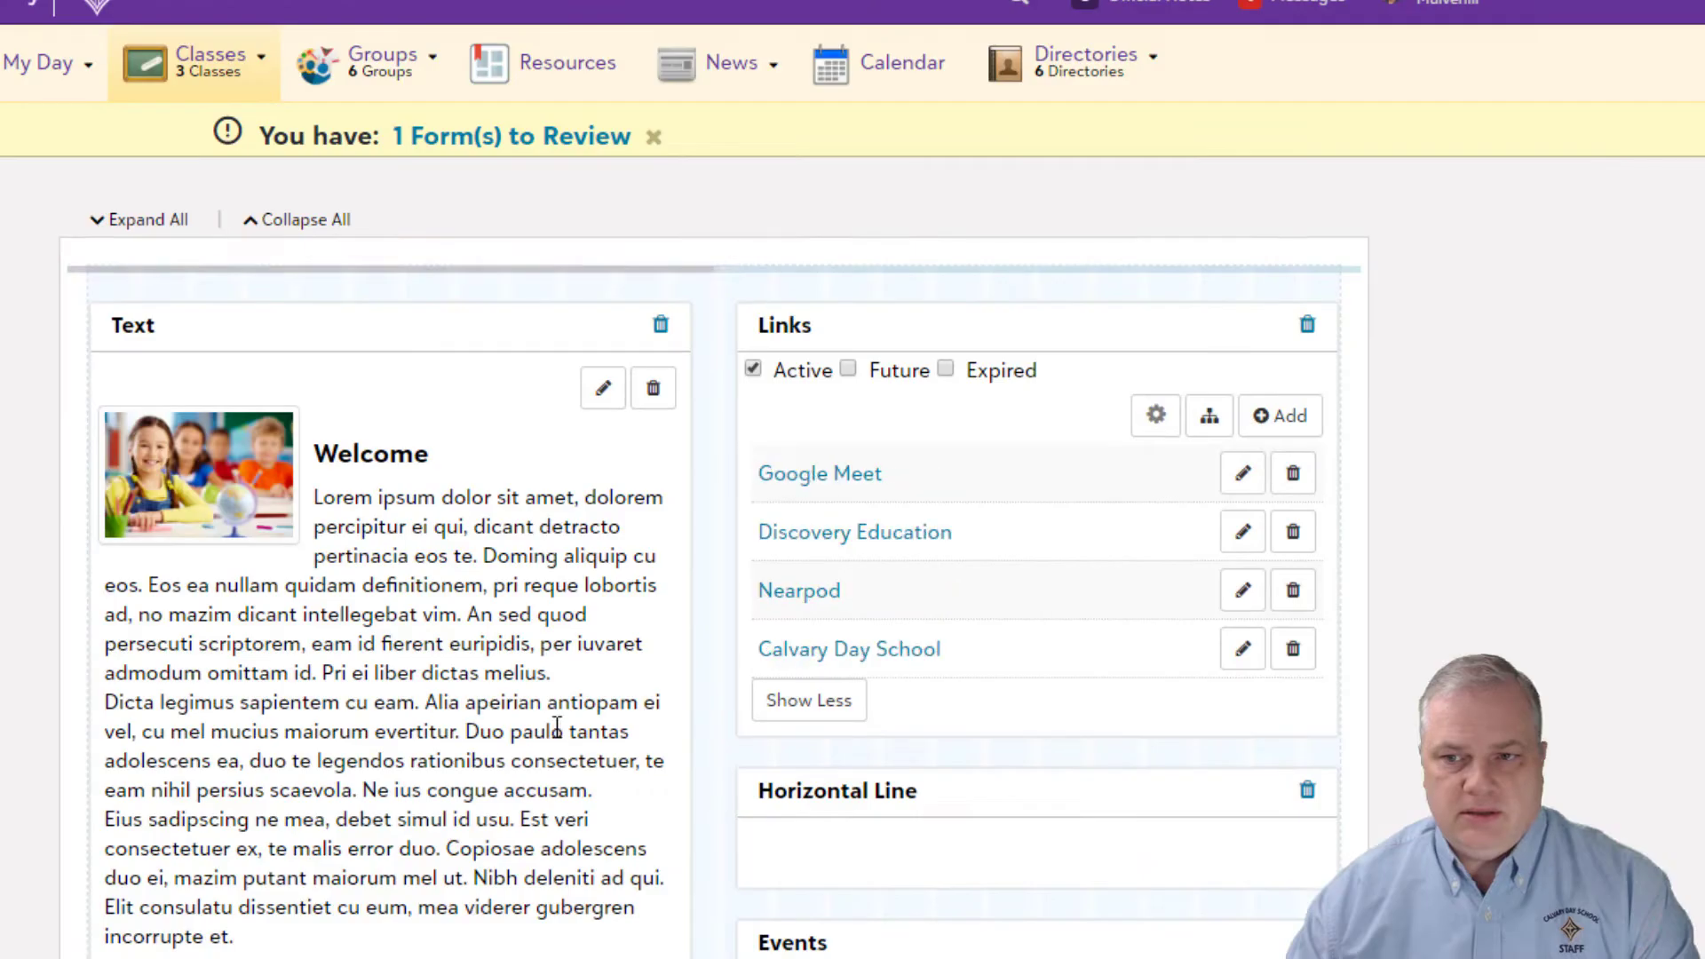
Step: Exit edit mode to preview the Google Meet details on the bulletin board
click(800, 955)
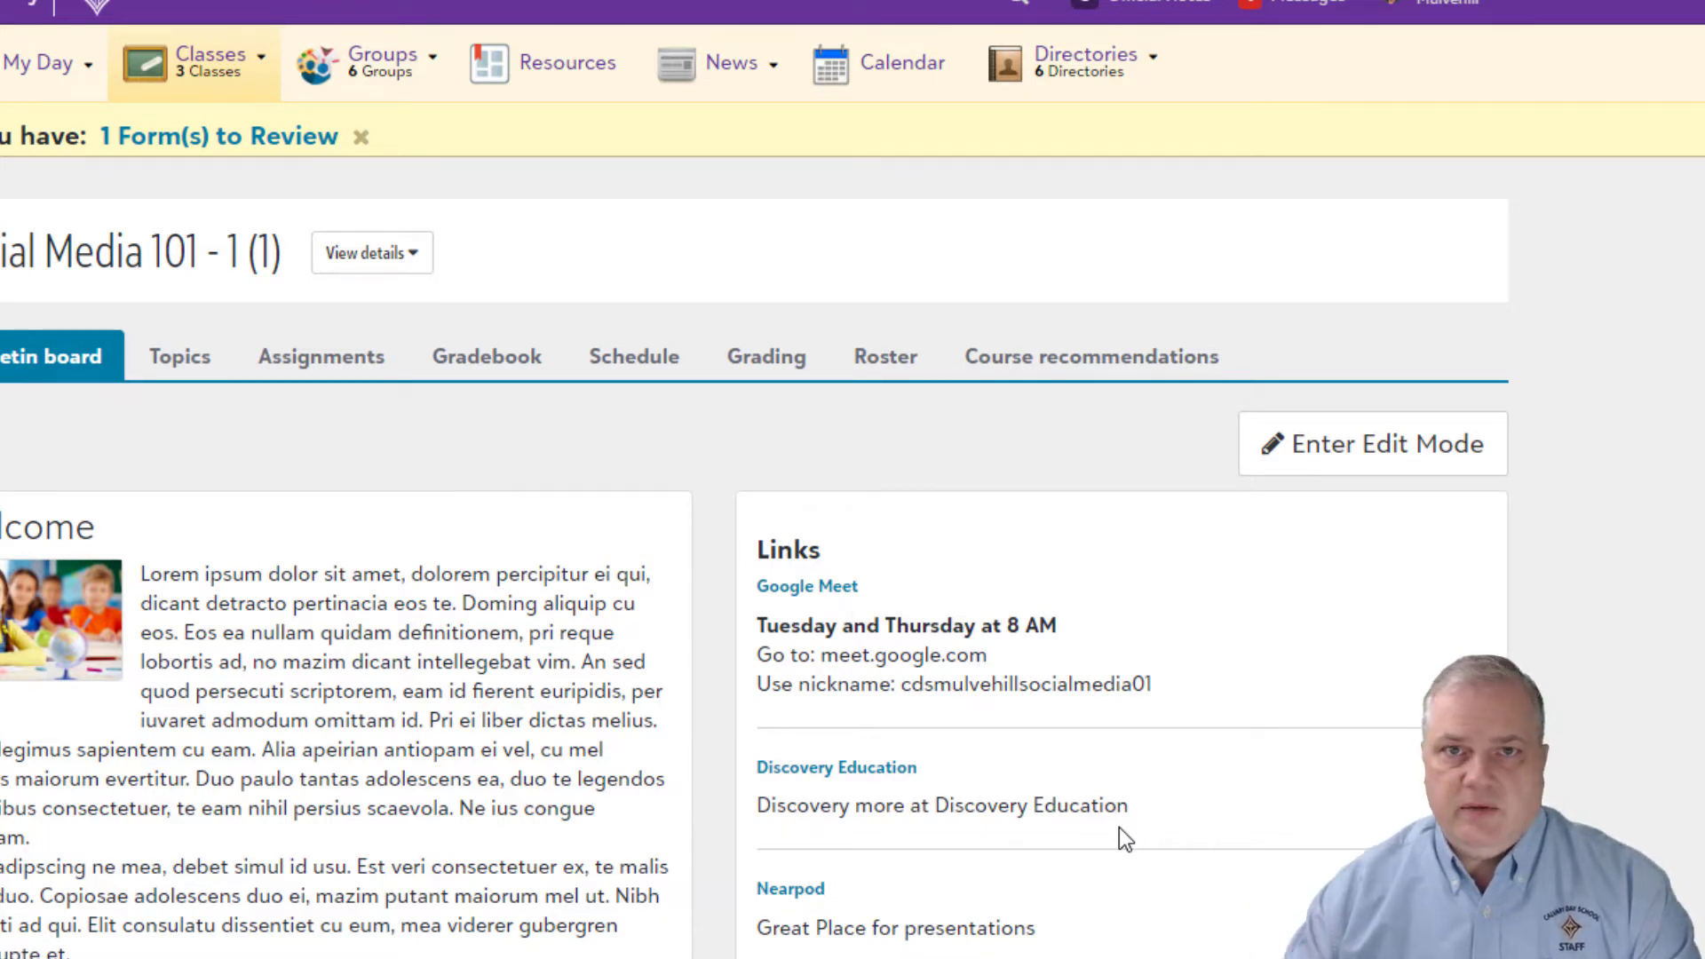
scroll(883, 678, down, 5)
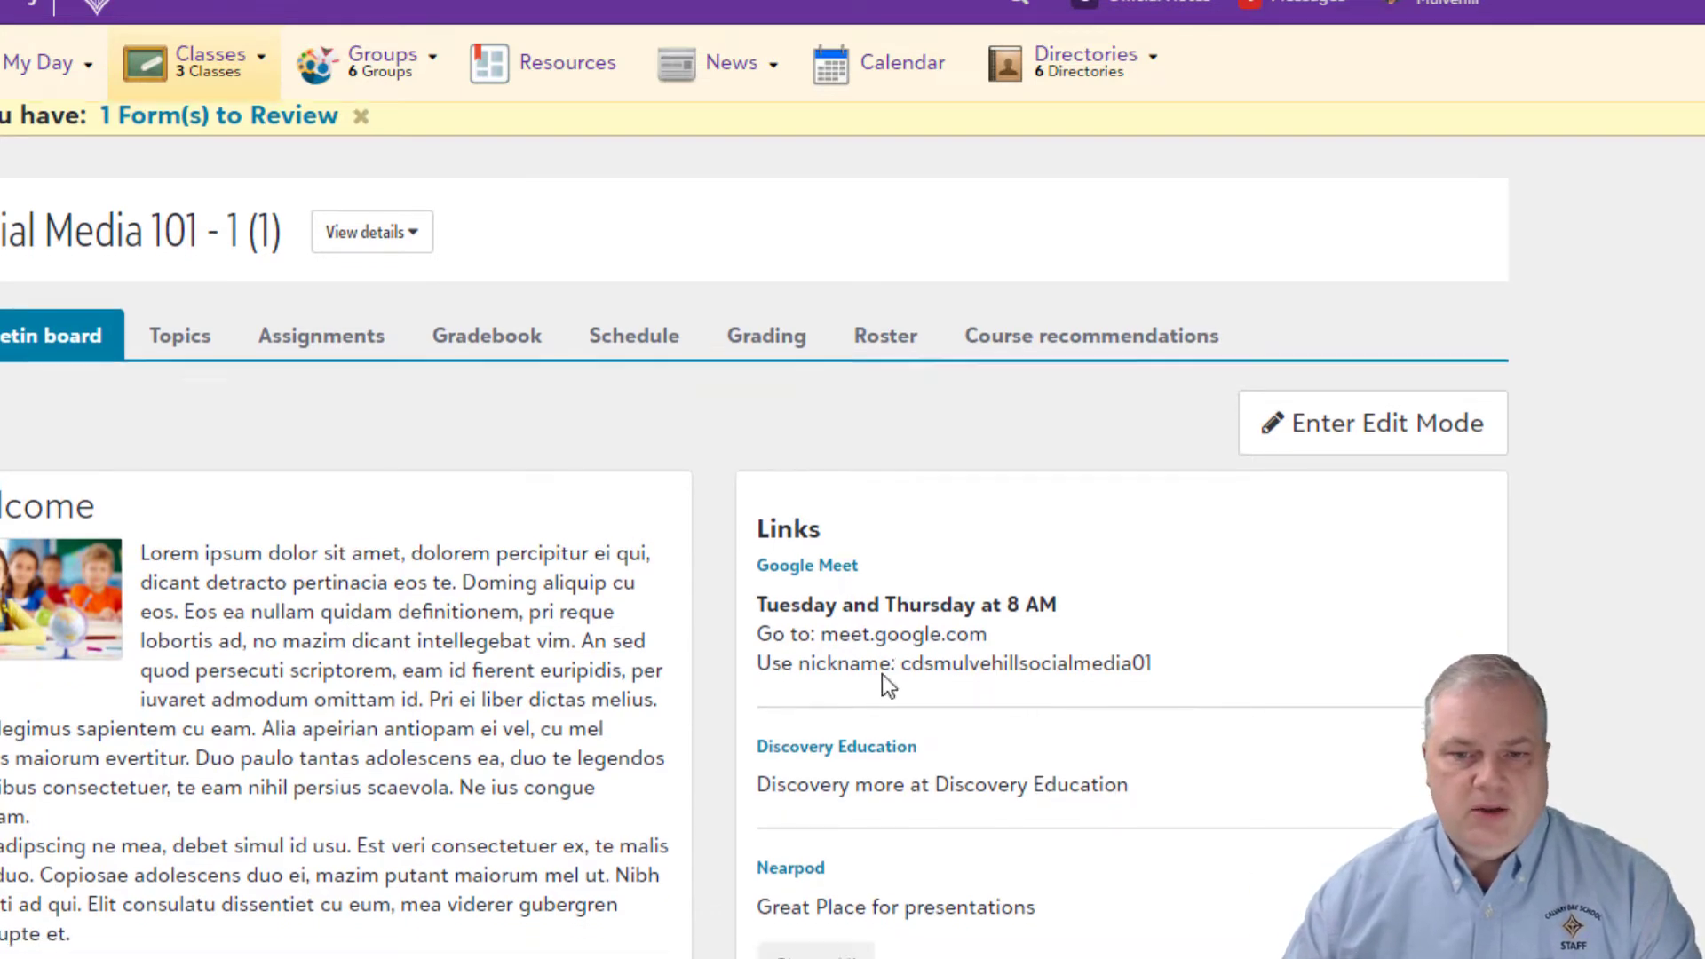
scroll(883, 685, up, 5)
Step: Return to edit mode and start adding a new event in the Events block
click(1286, 447)
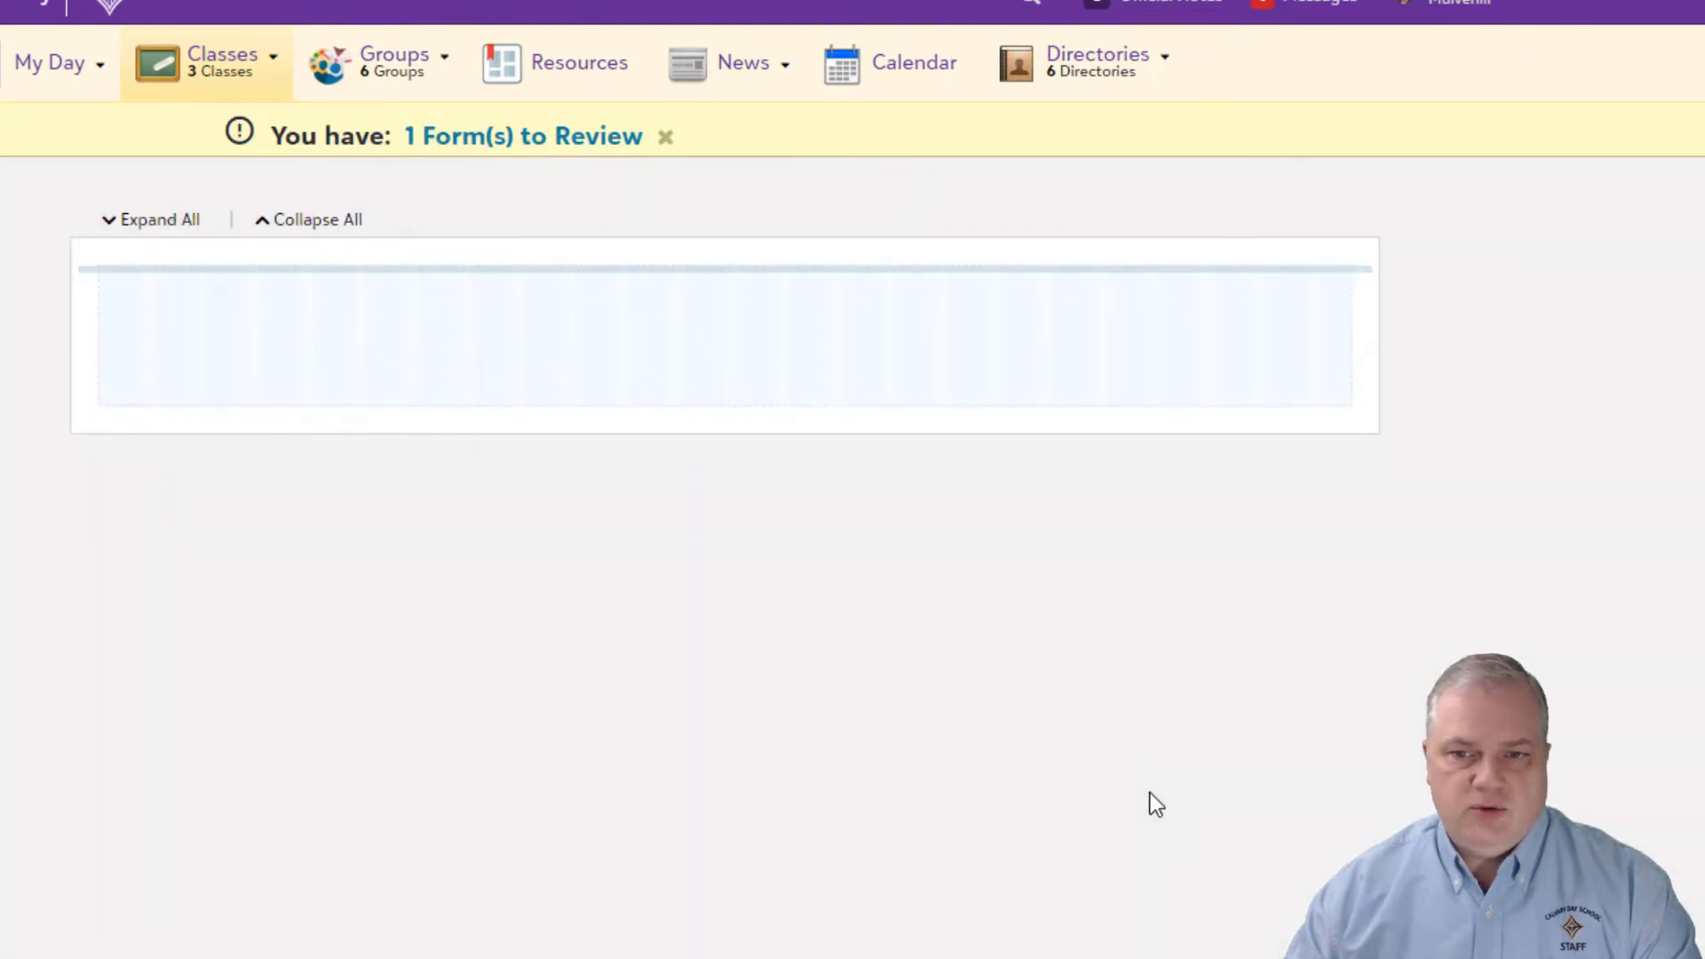
scroll(1139, 748, down, 1)
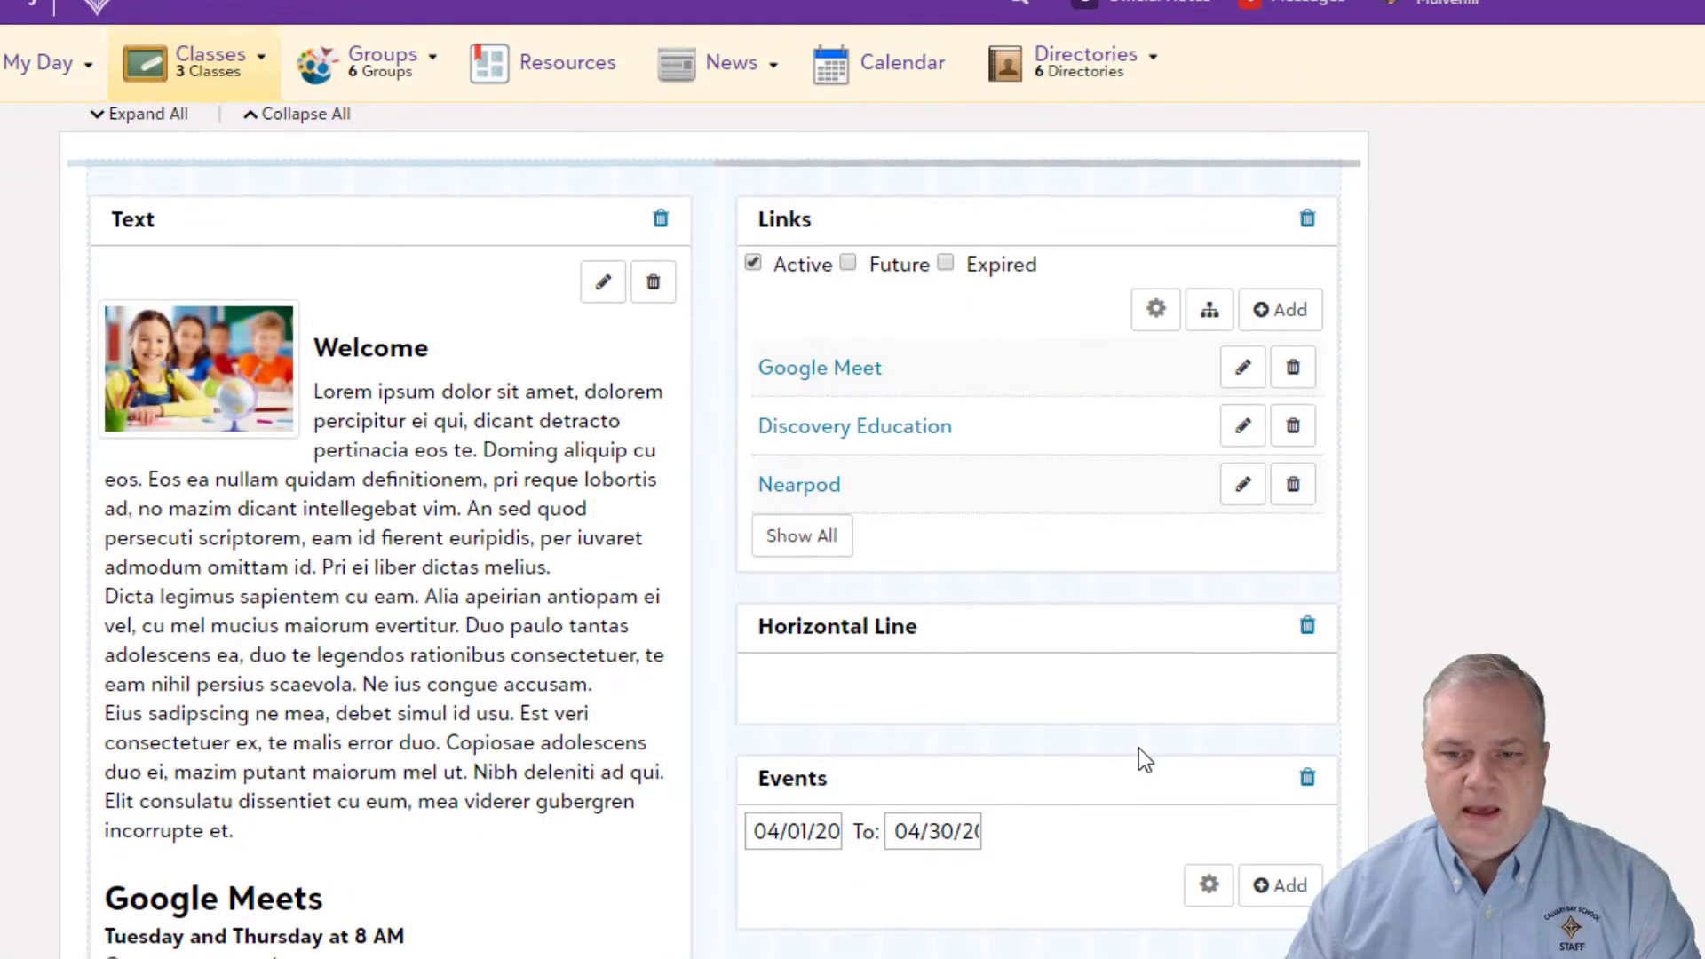
scroll(1138, 748, down, 2)
click(1268, 734)
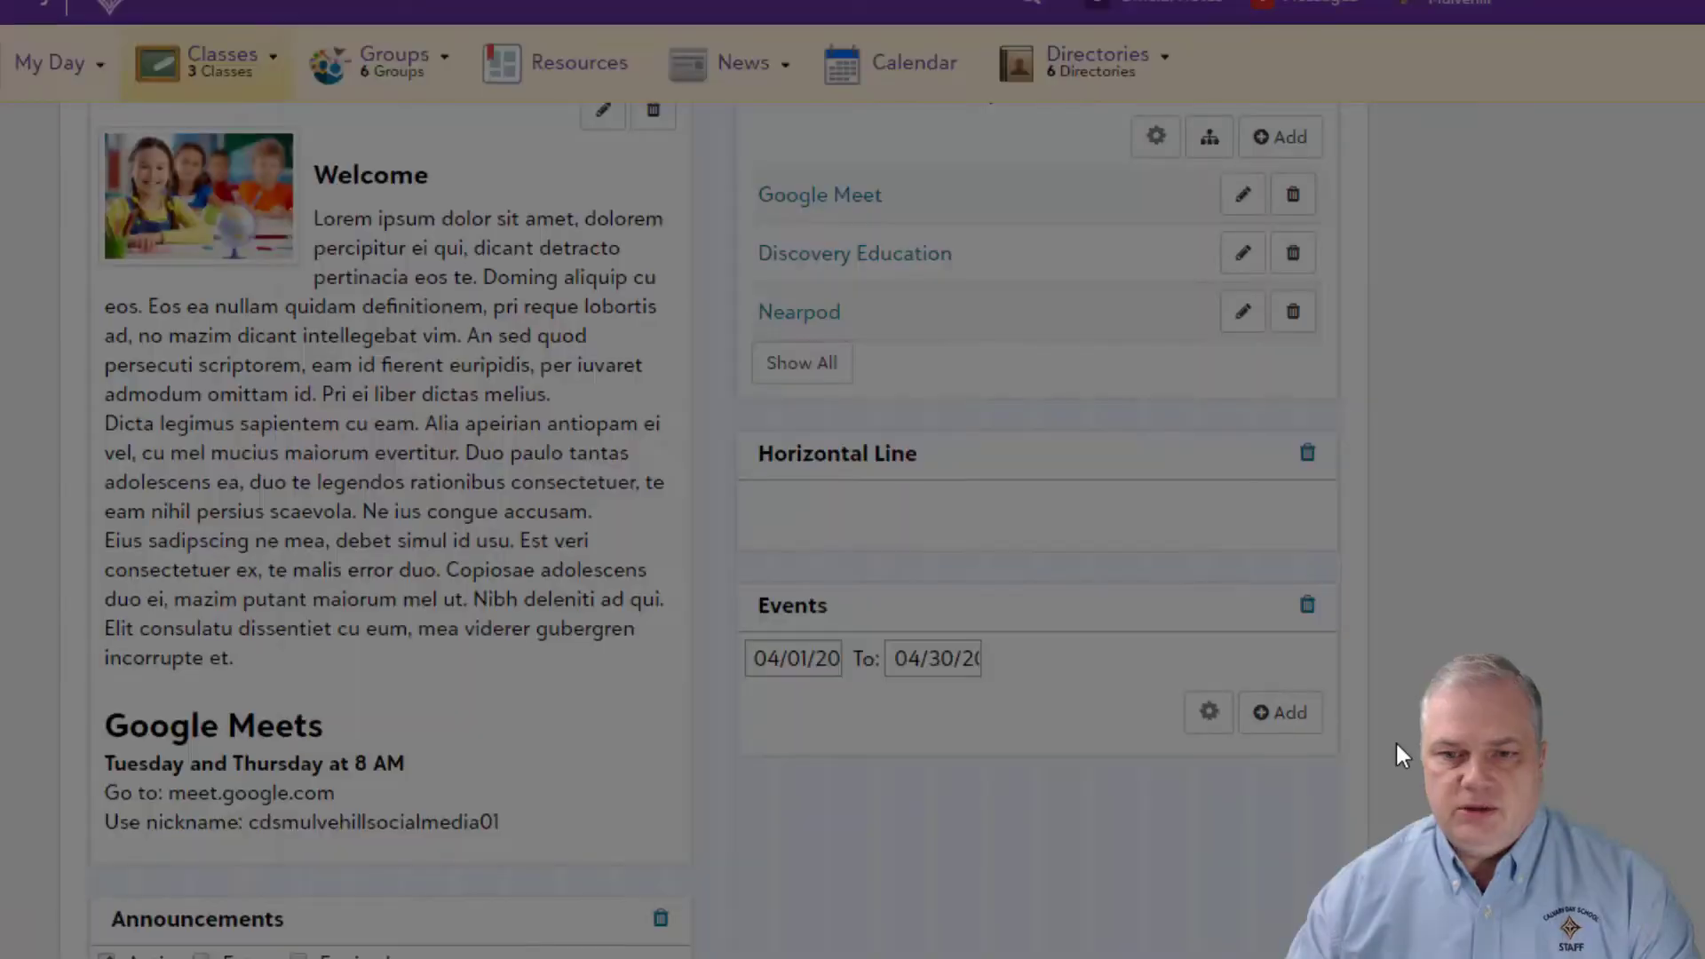
Step: Title the event 'Google Meet' and paste the meeting schedule and nickname into its details
click(456, 392)
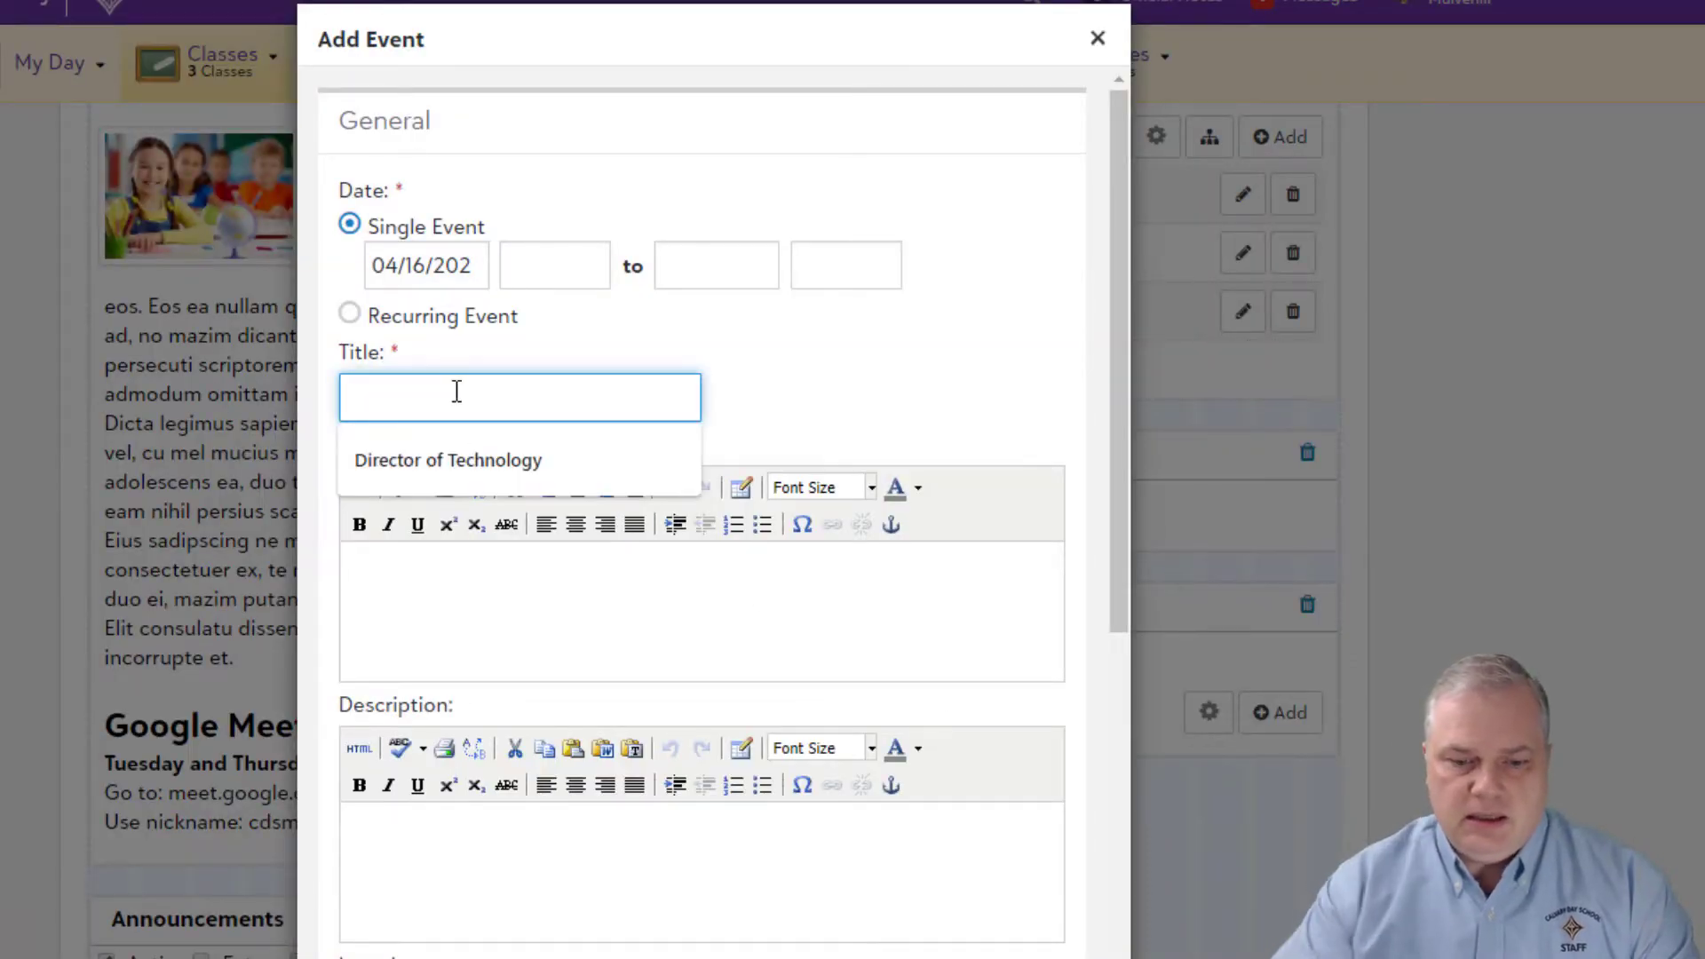
text(Google MEet)
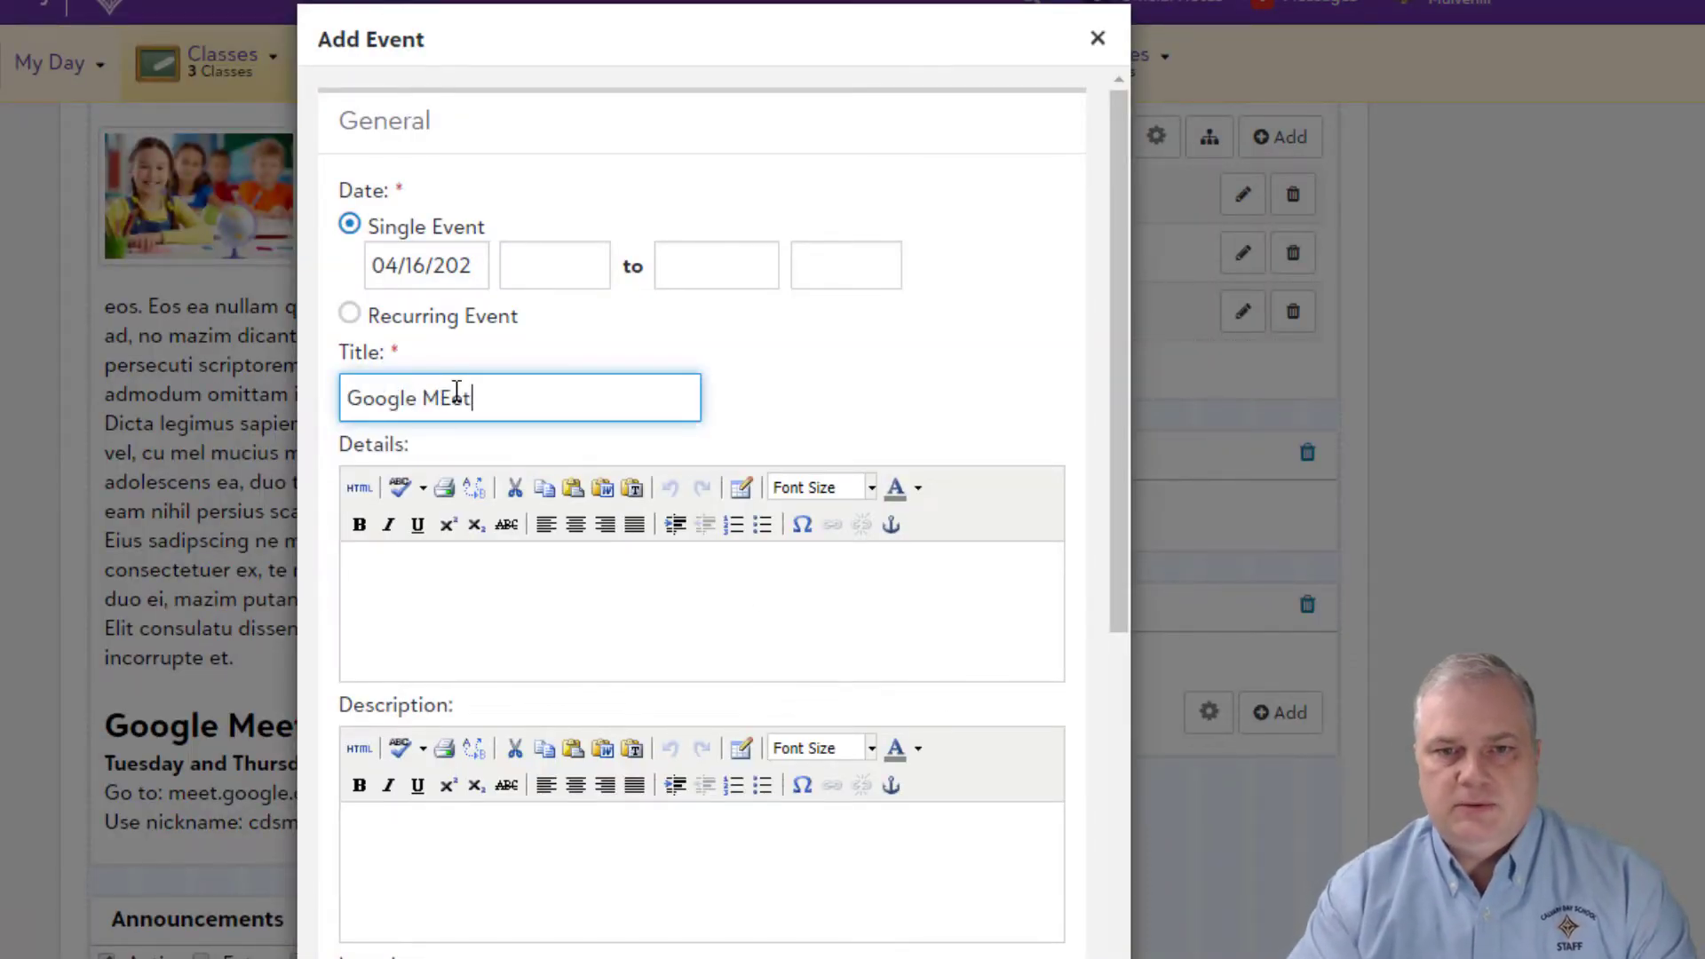
key(BackSpace)
text(eet)
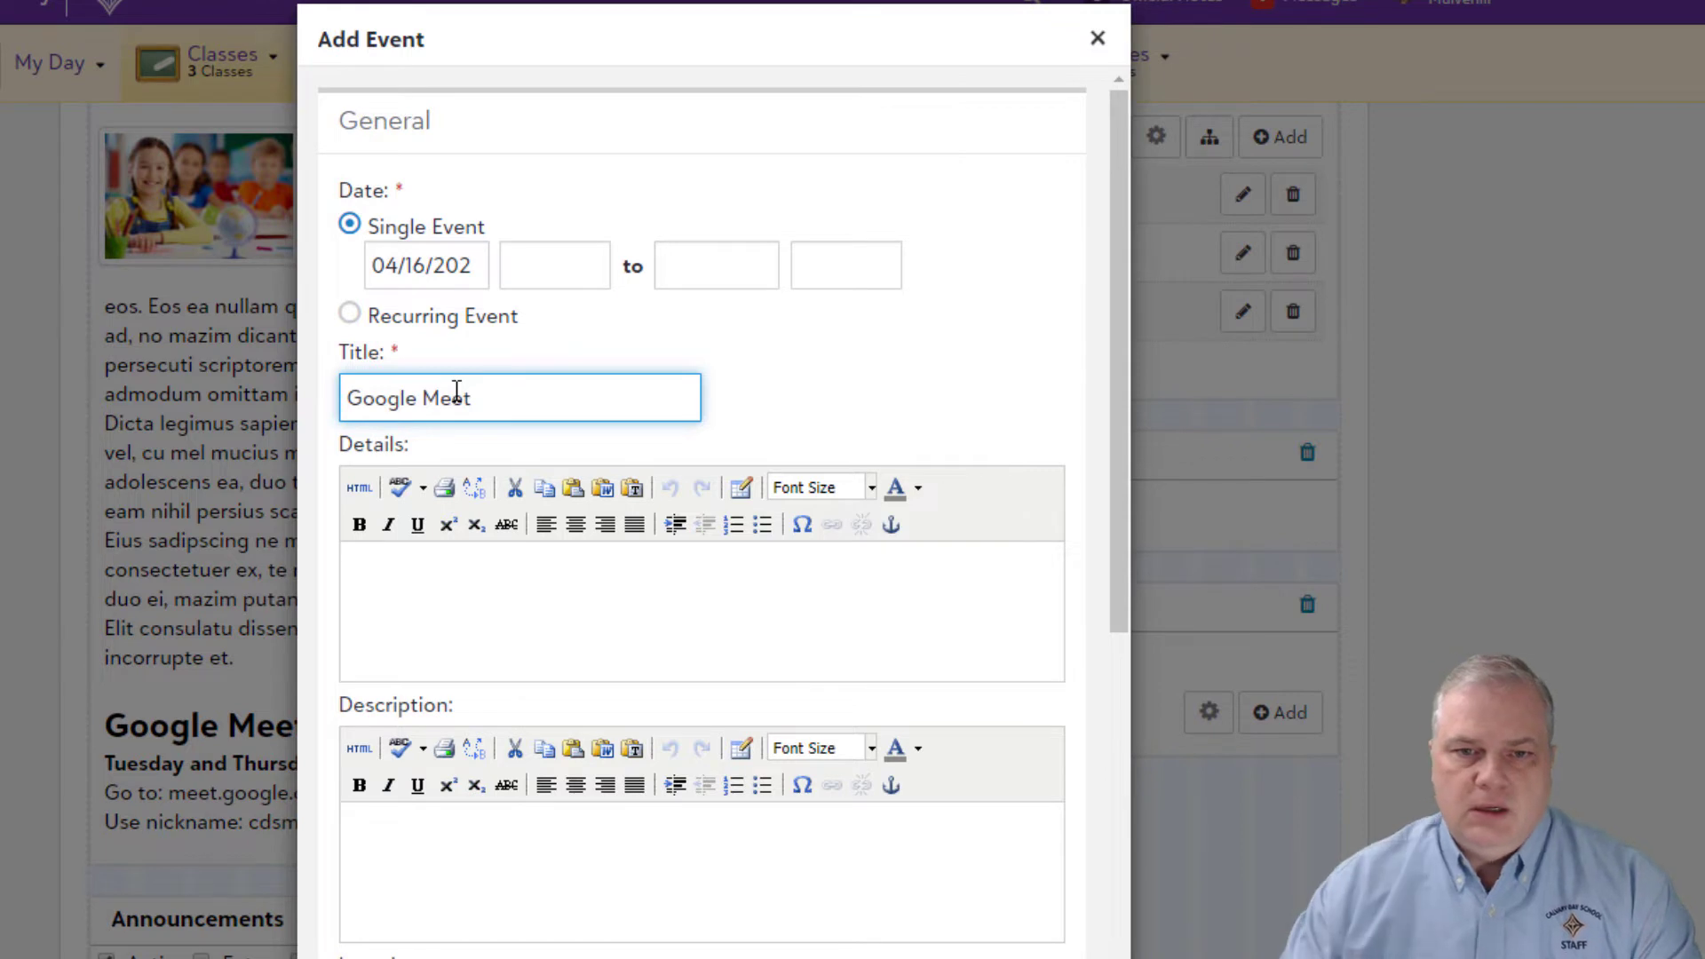
click(442, 597)
click(350, 572)
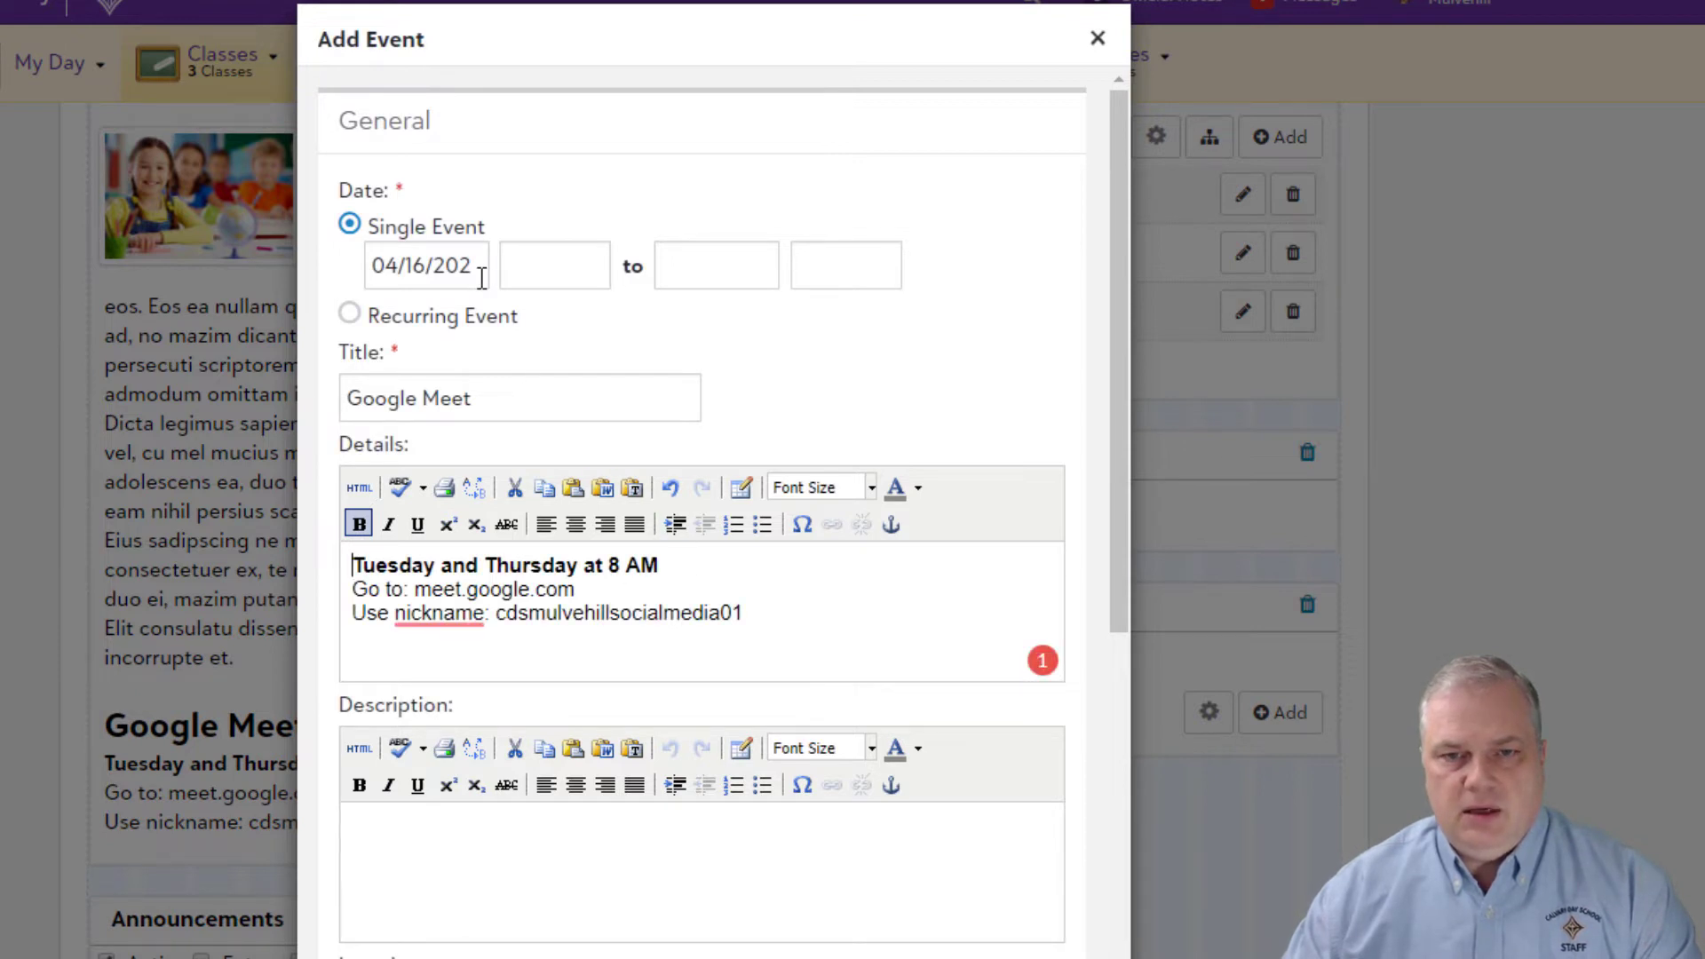
Step: Make the event a recurring event
click(541, 267)
click(605, 433)
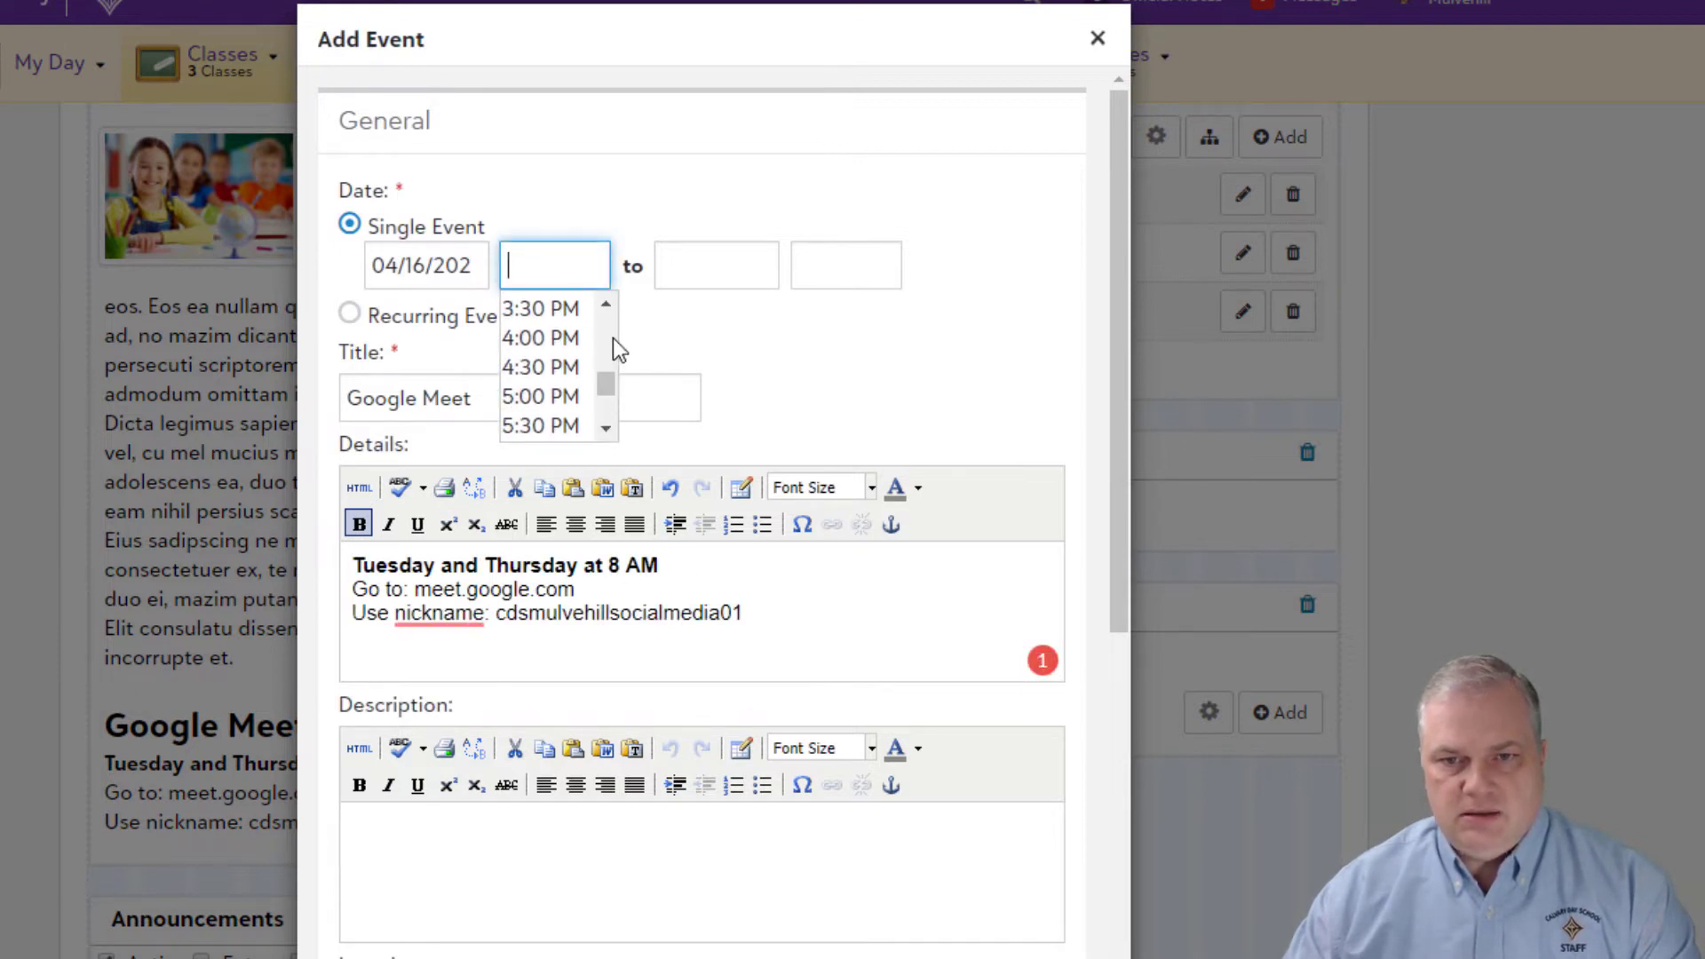
scroll(604, 328, up, 5)
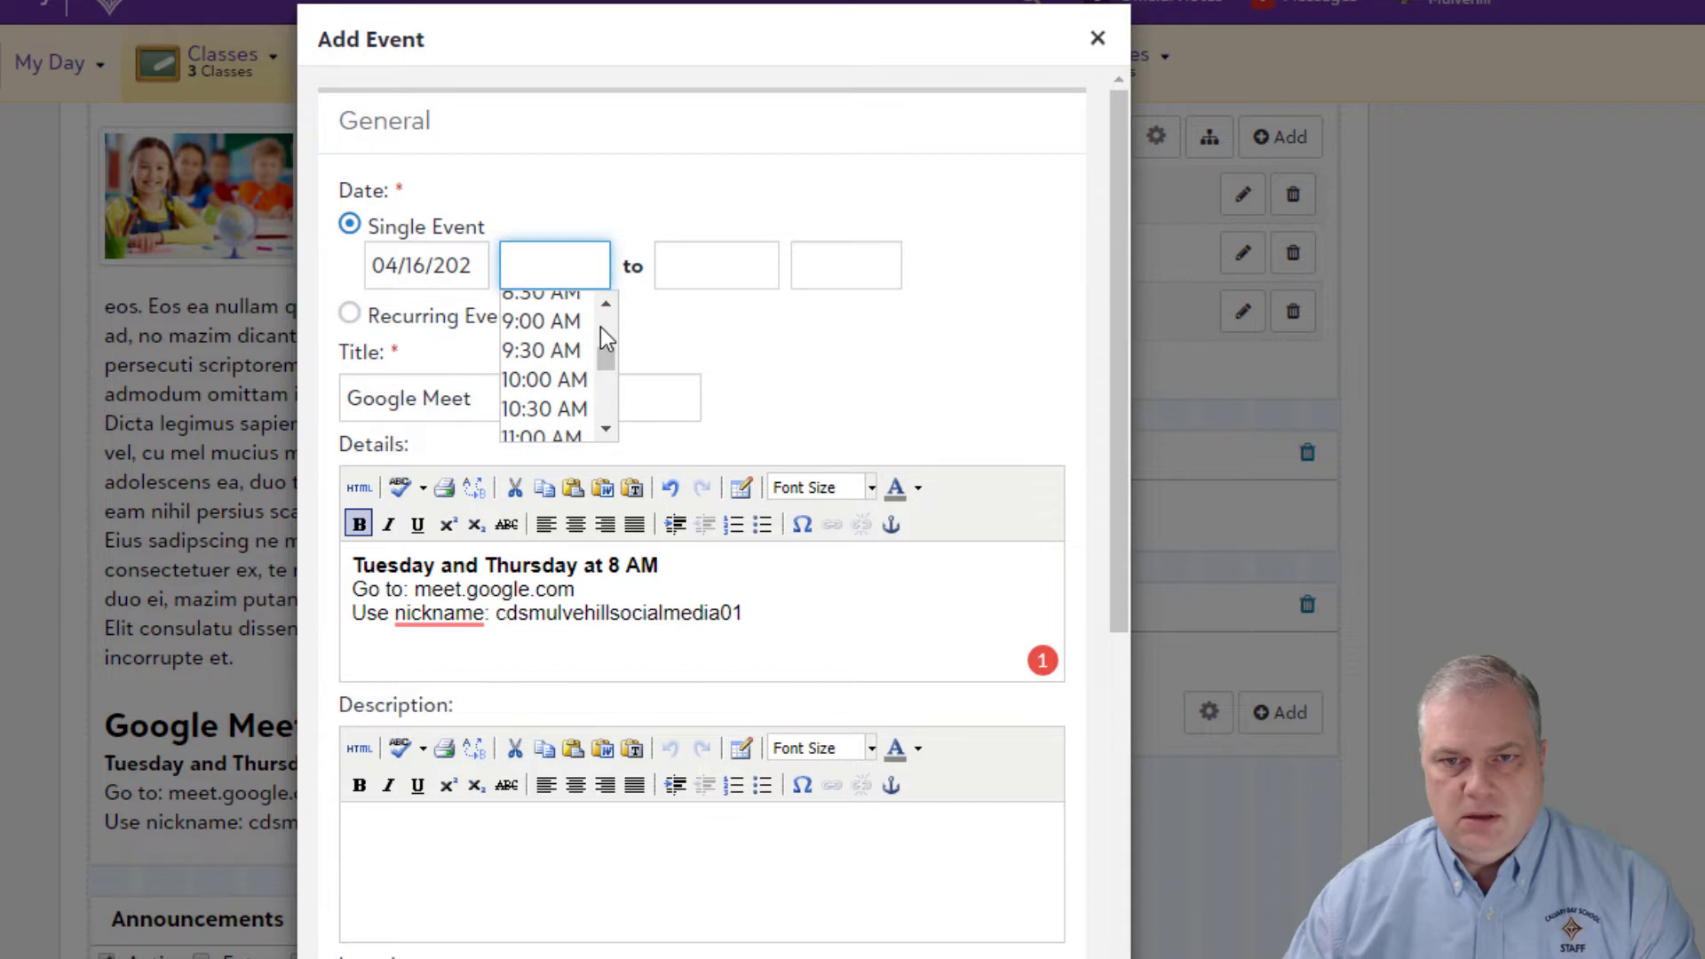
scroll(600, 327, up, 3)
click(449, 314)
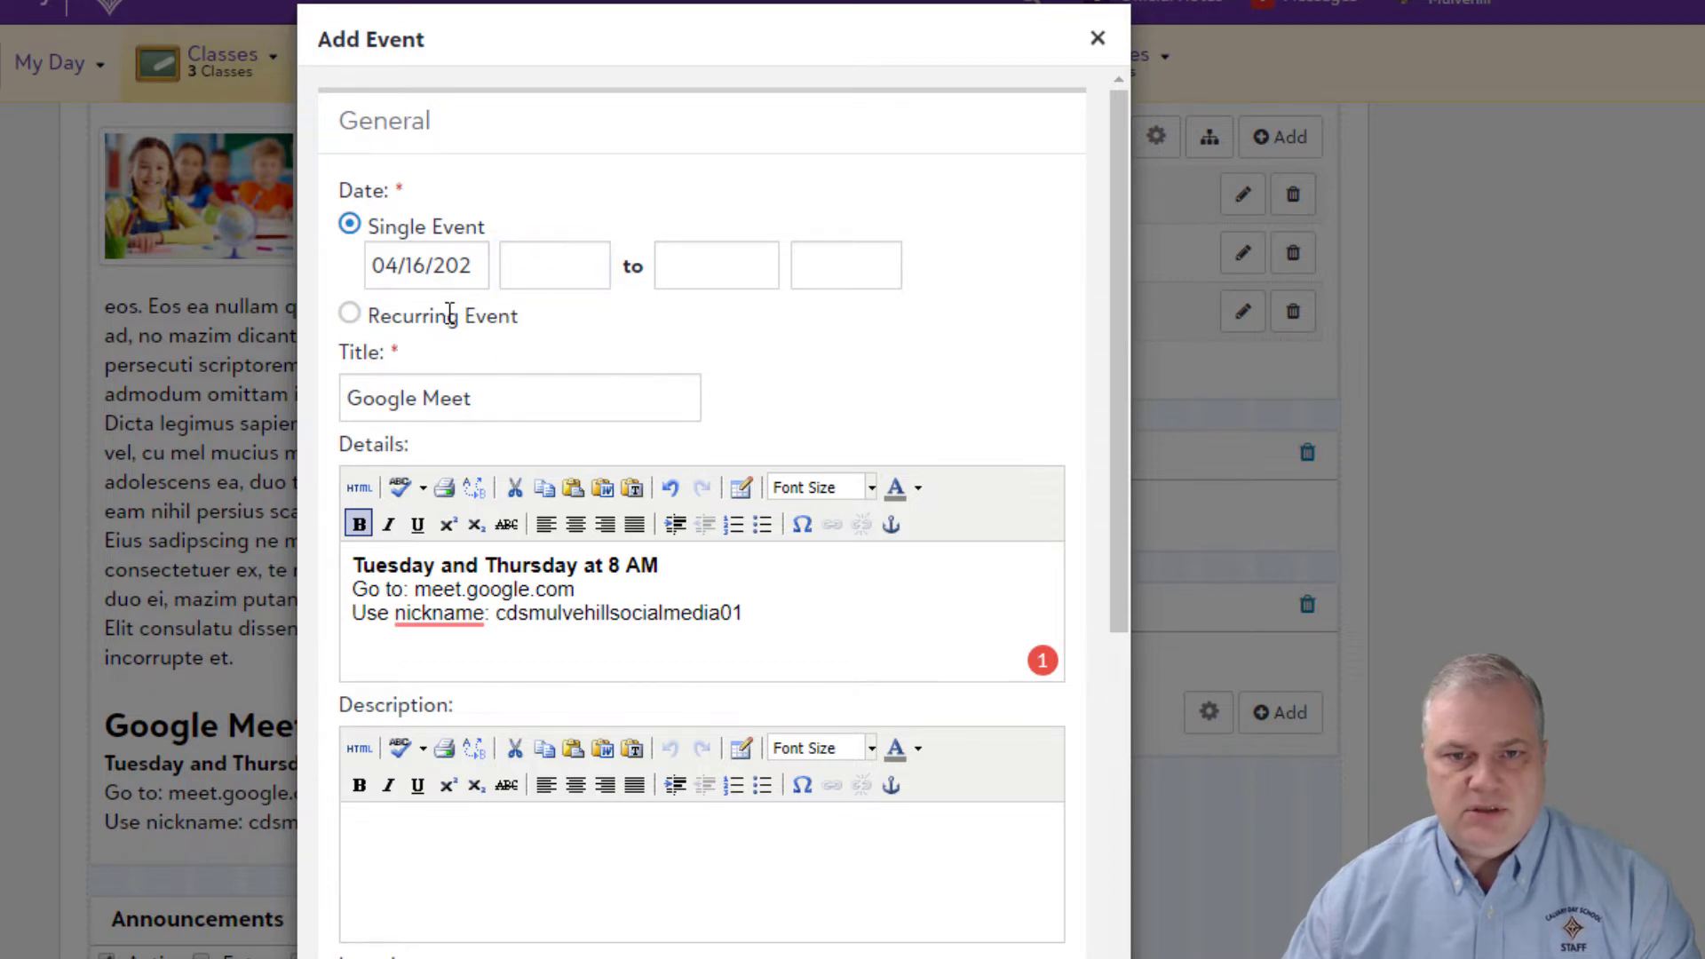
click(350, 314)
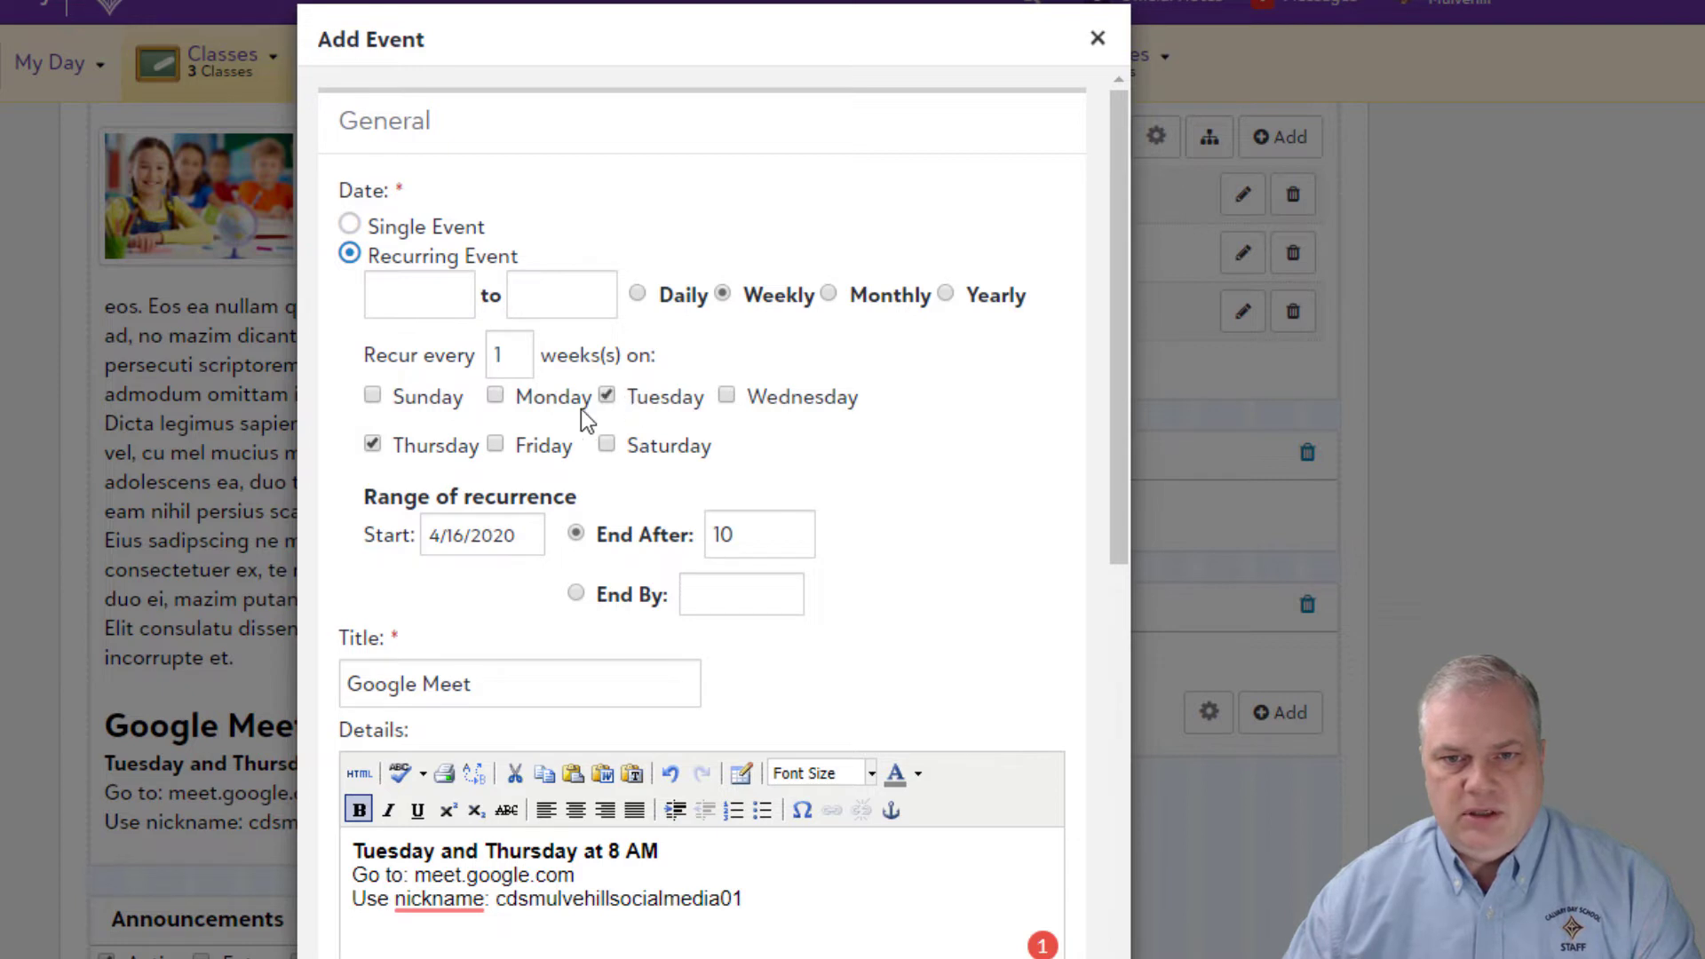
Step: Set the recurrence to 8 AM–9 AM, ending by 05/01/2020
click(439, 295)
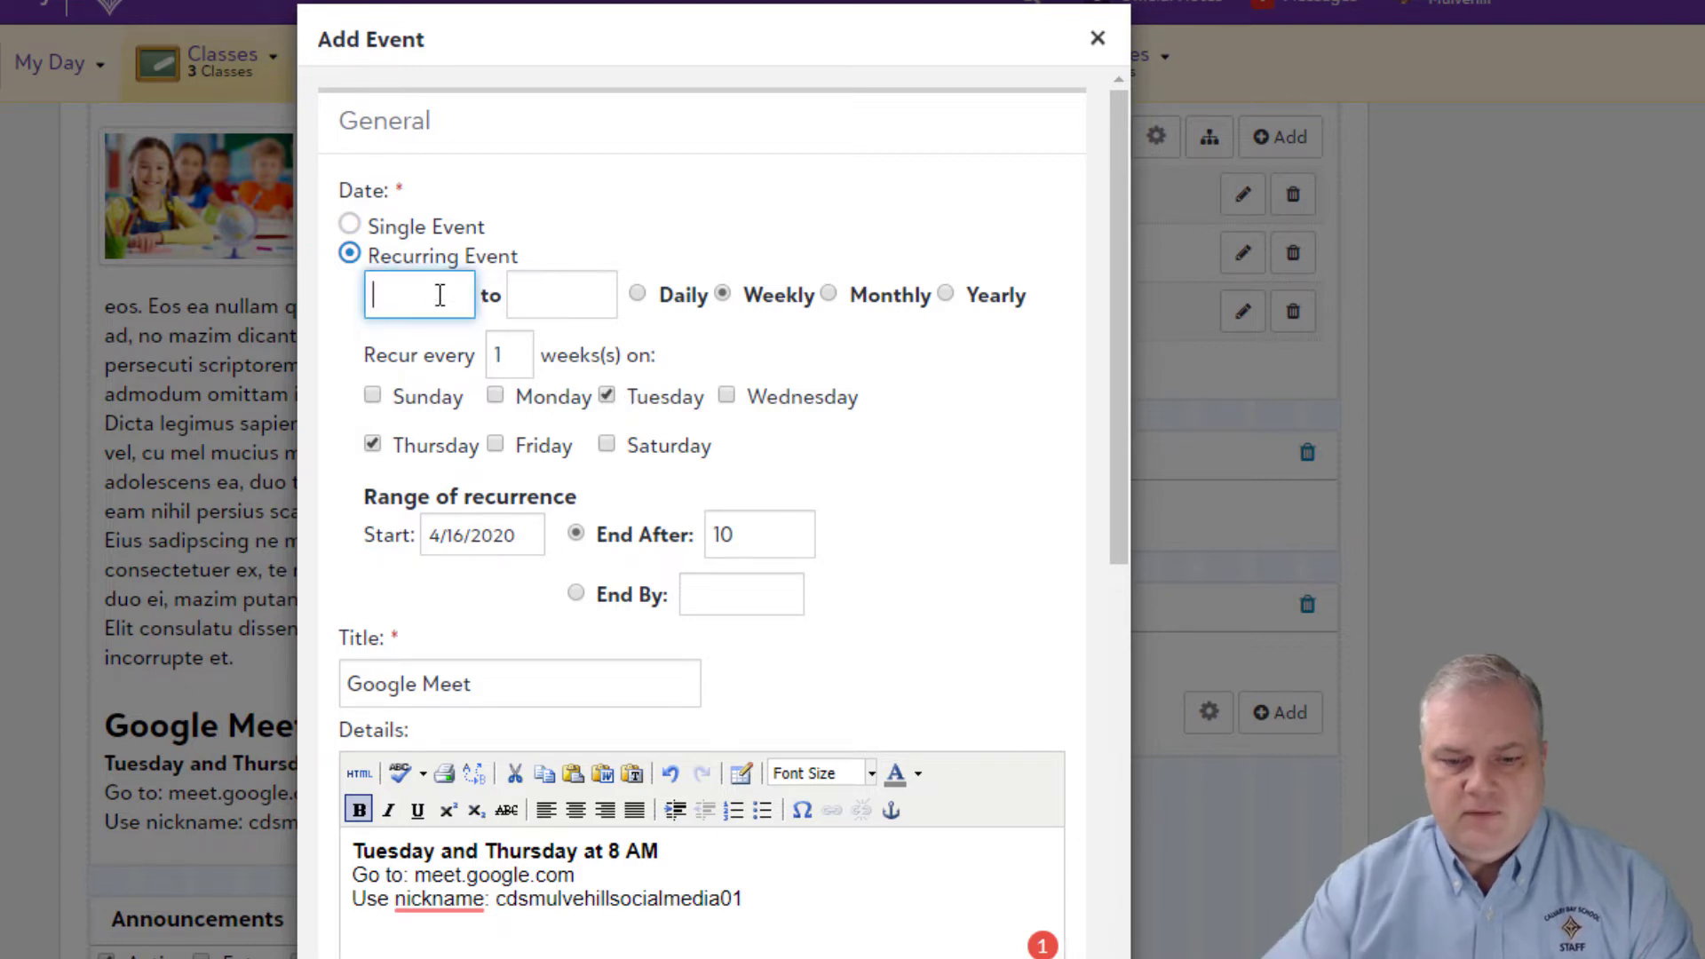
text(8 AM)
key(Tab)
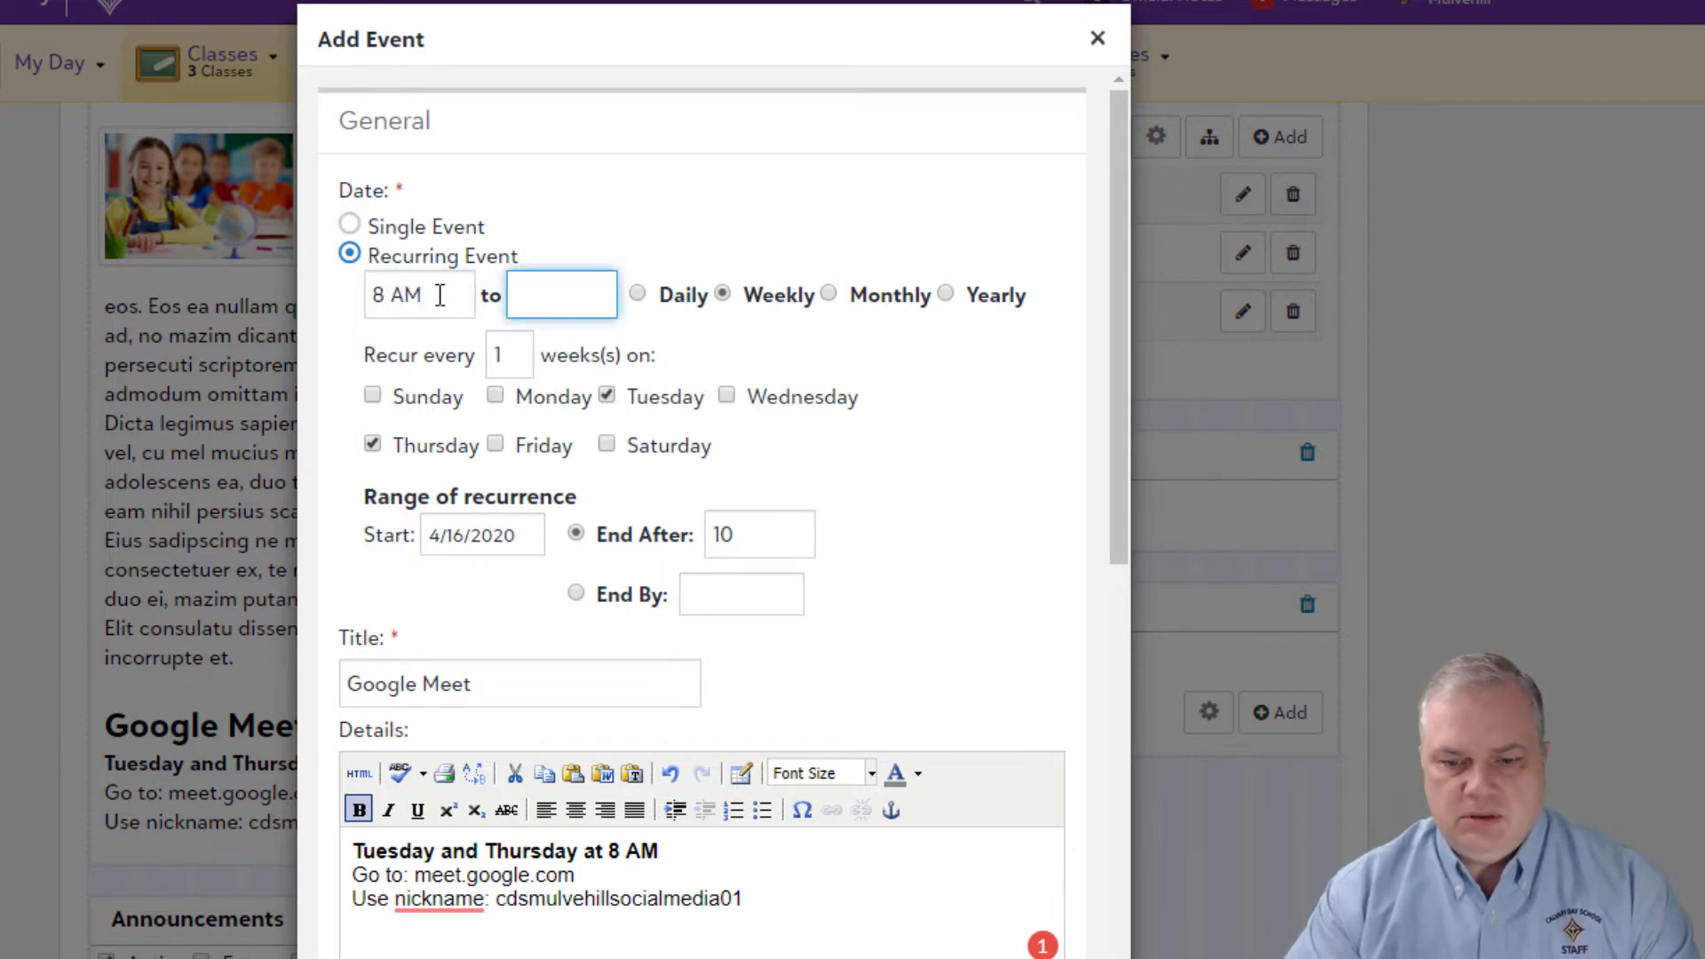
text(9 AM)
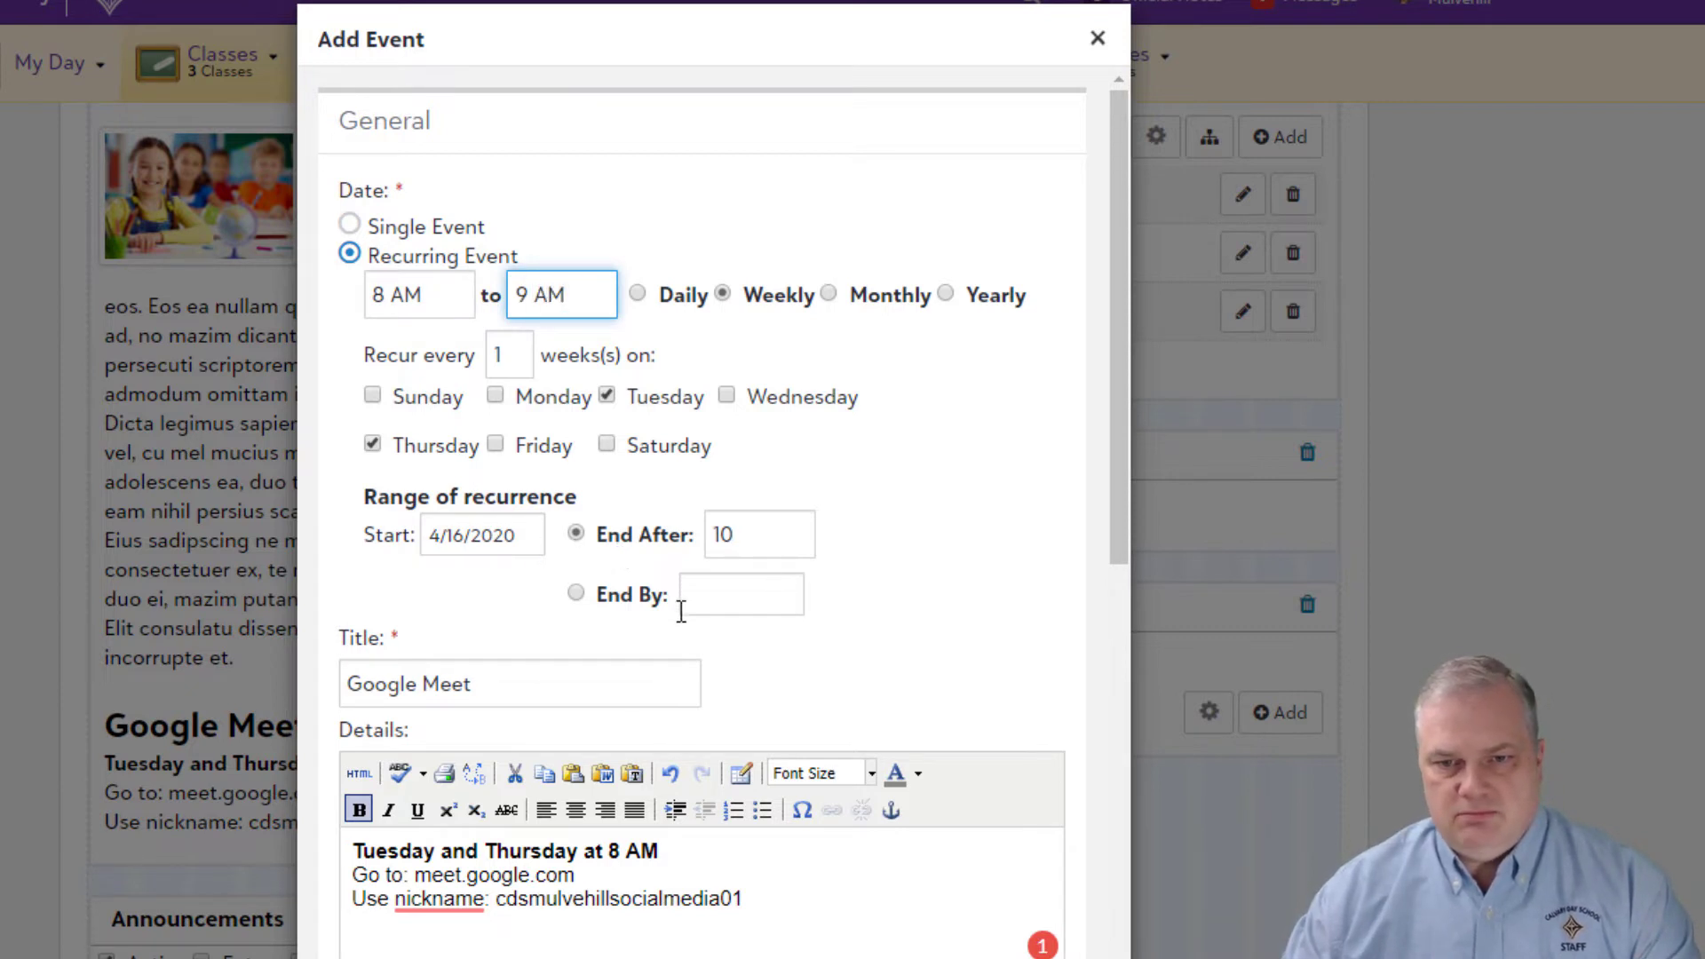
click(576, 592)
click(721, 604)
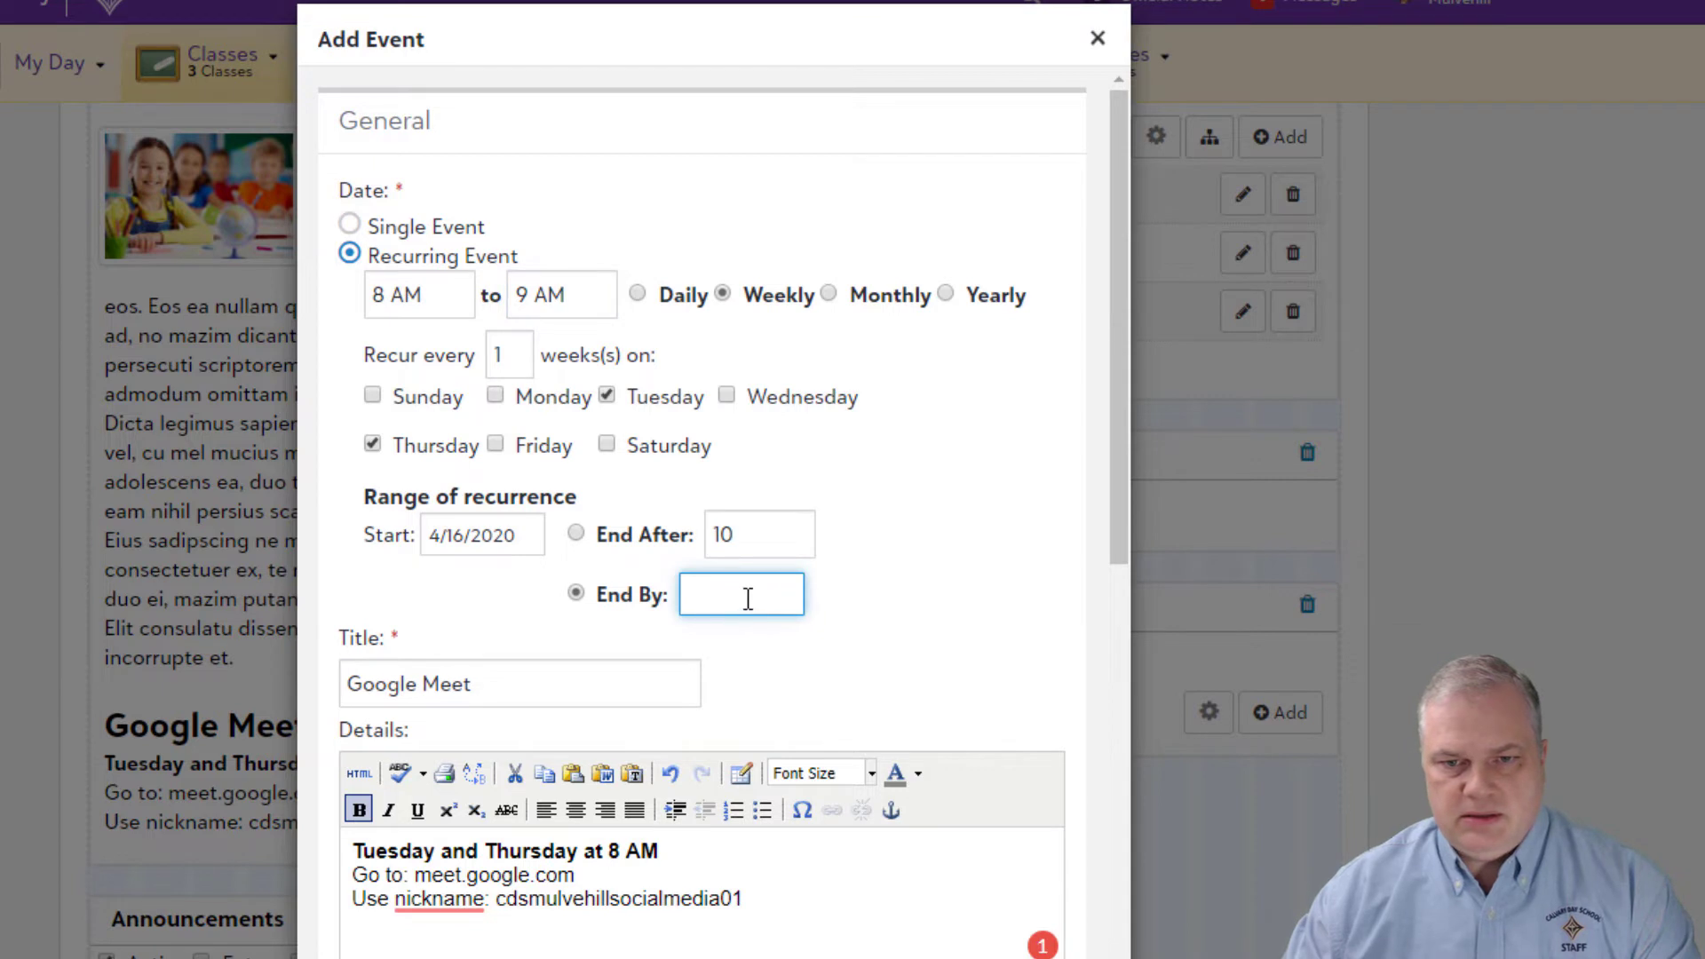
text(0)
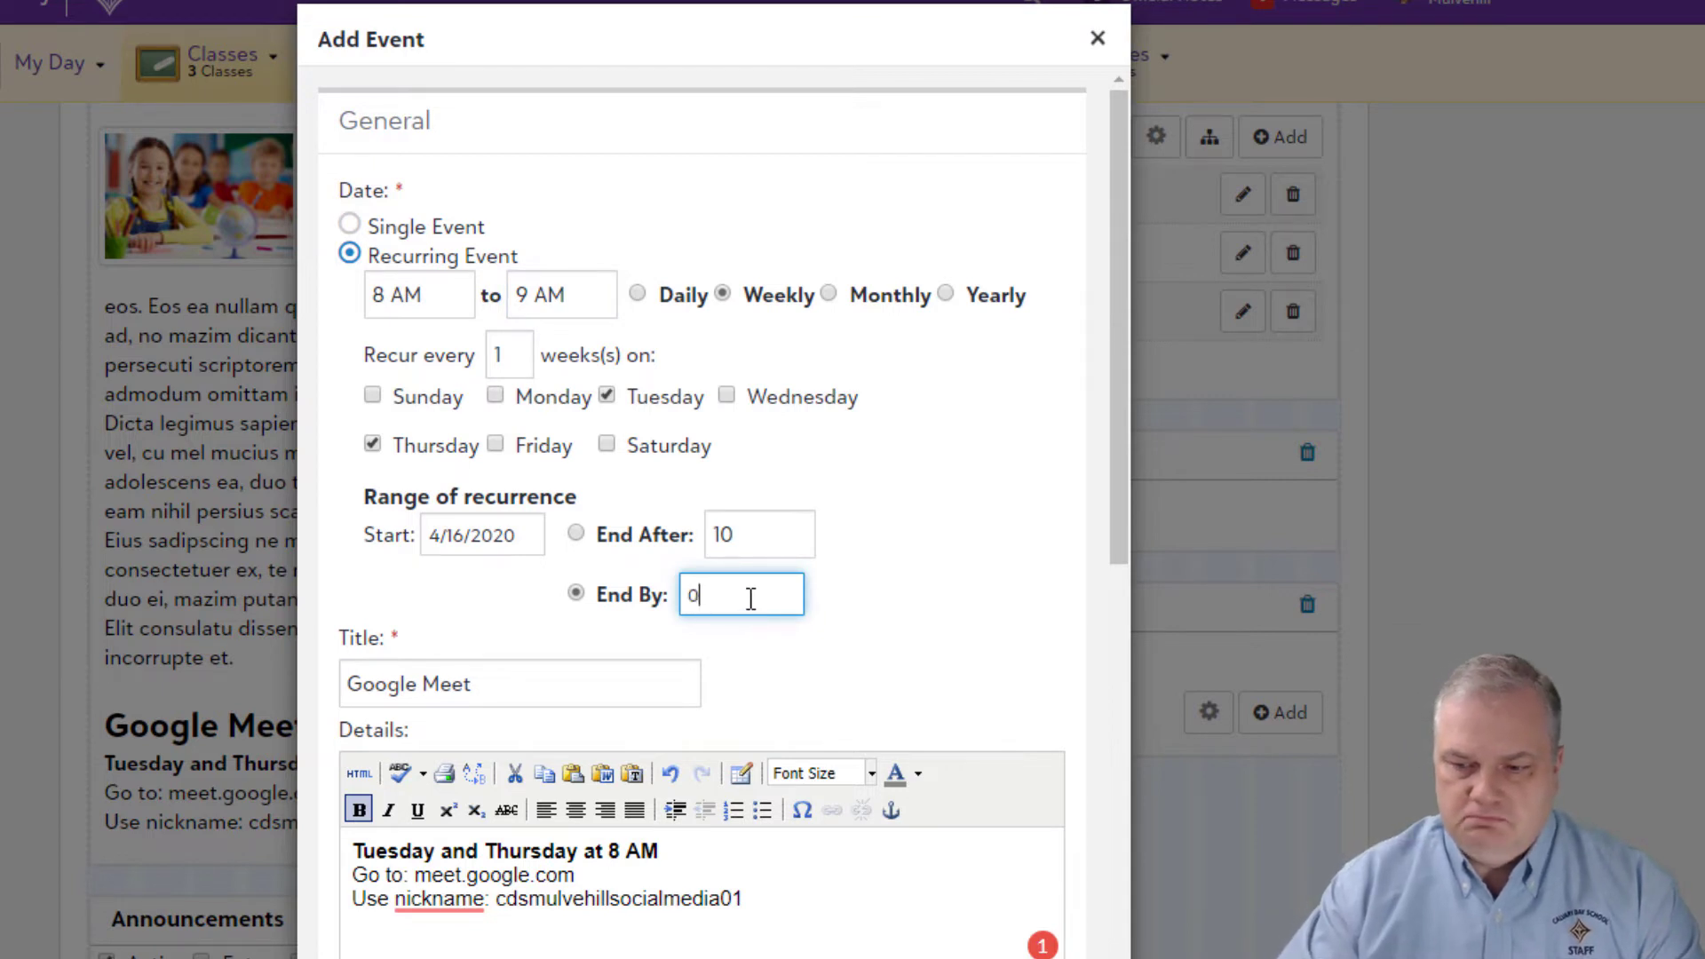
text(5/)
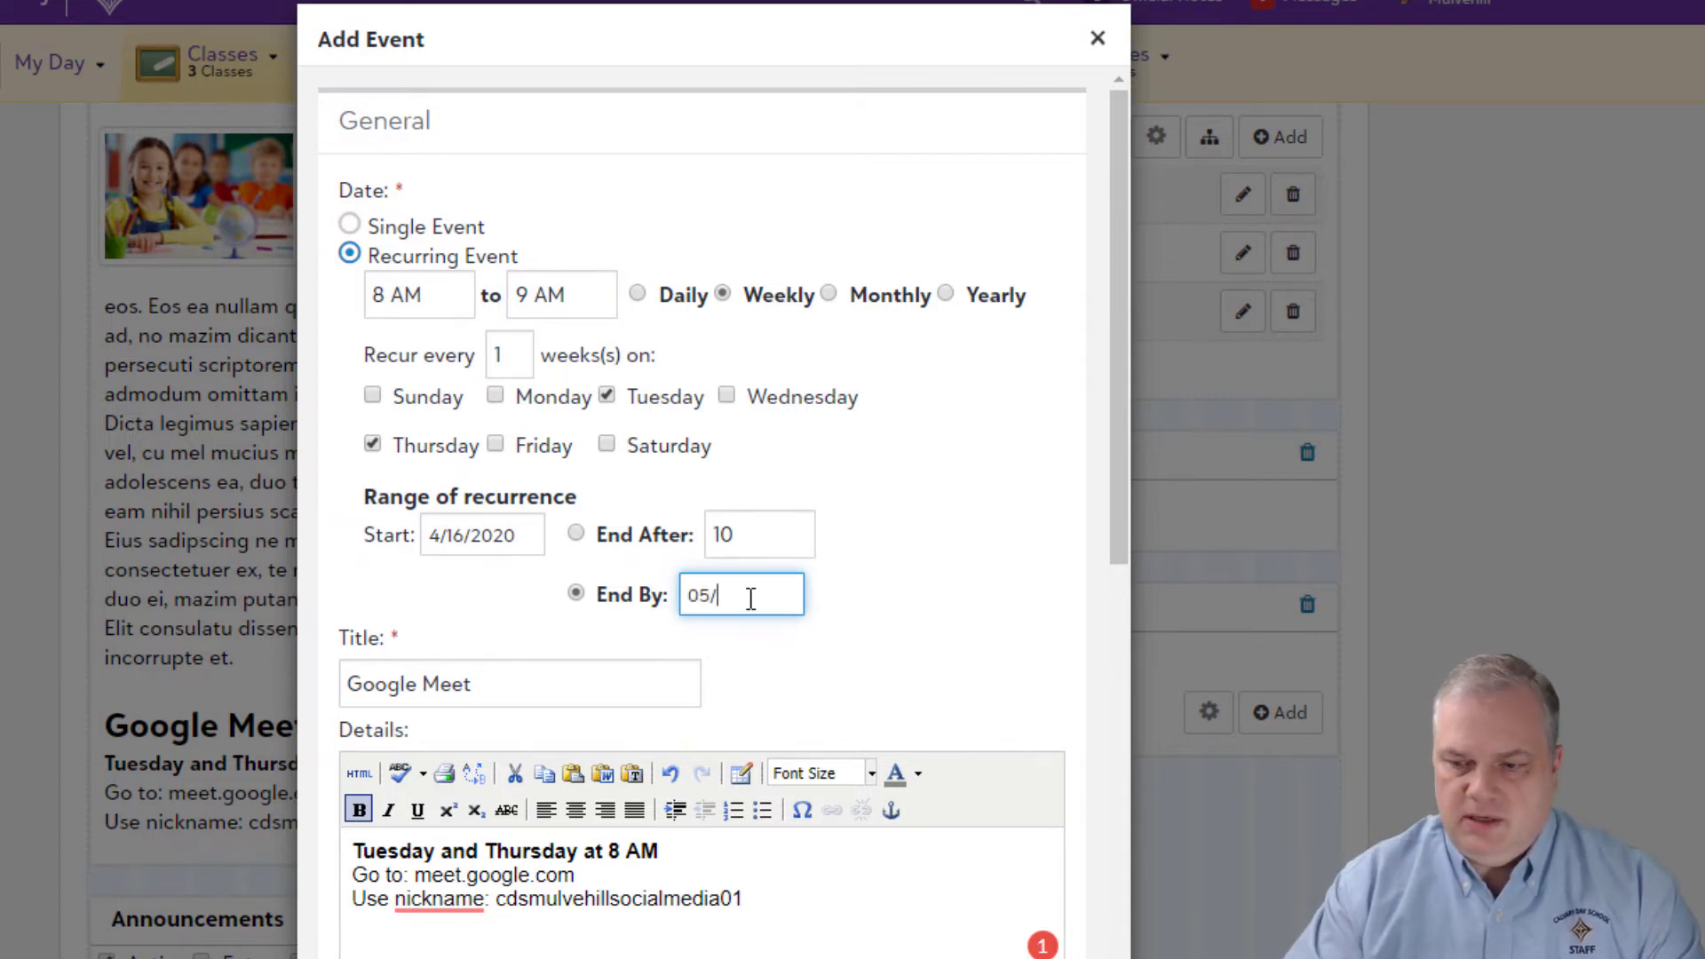
text(01/2020)
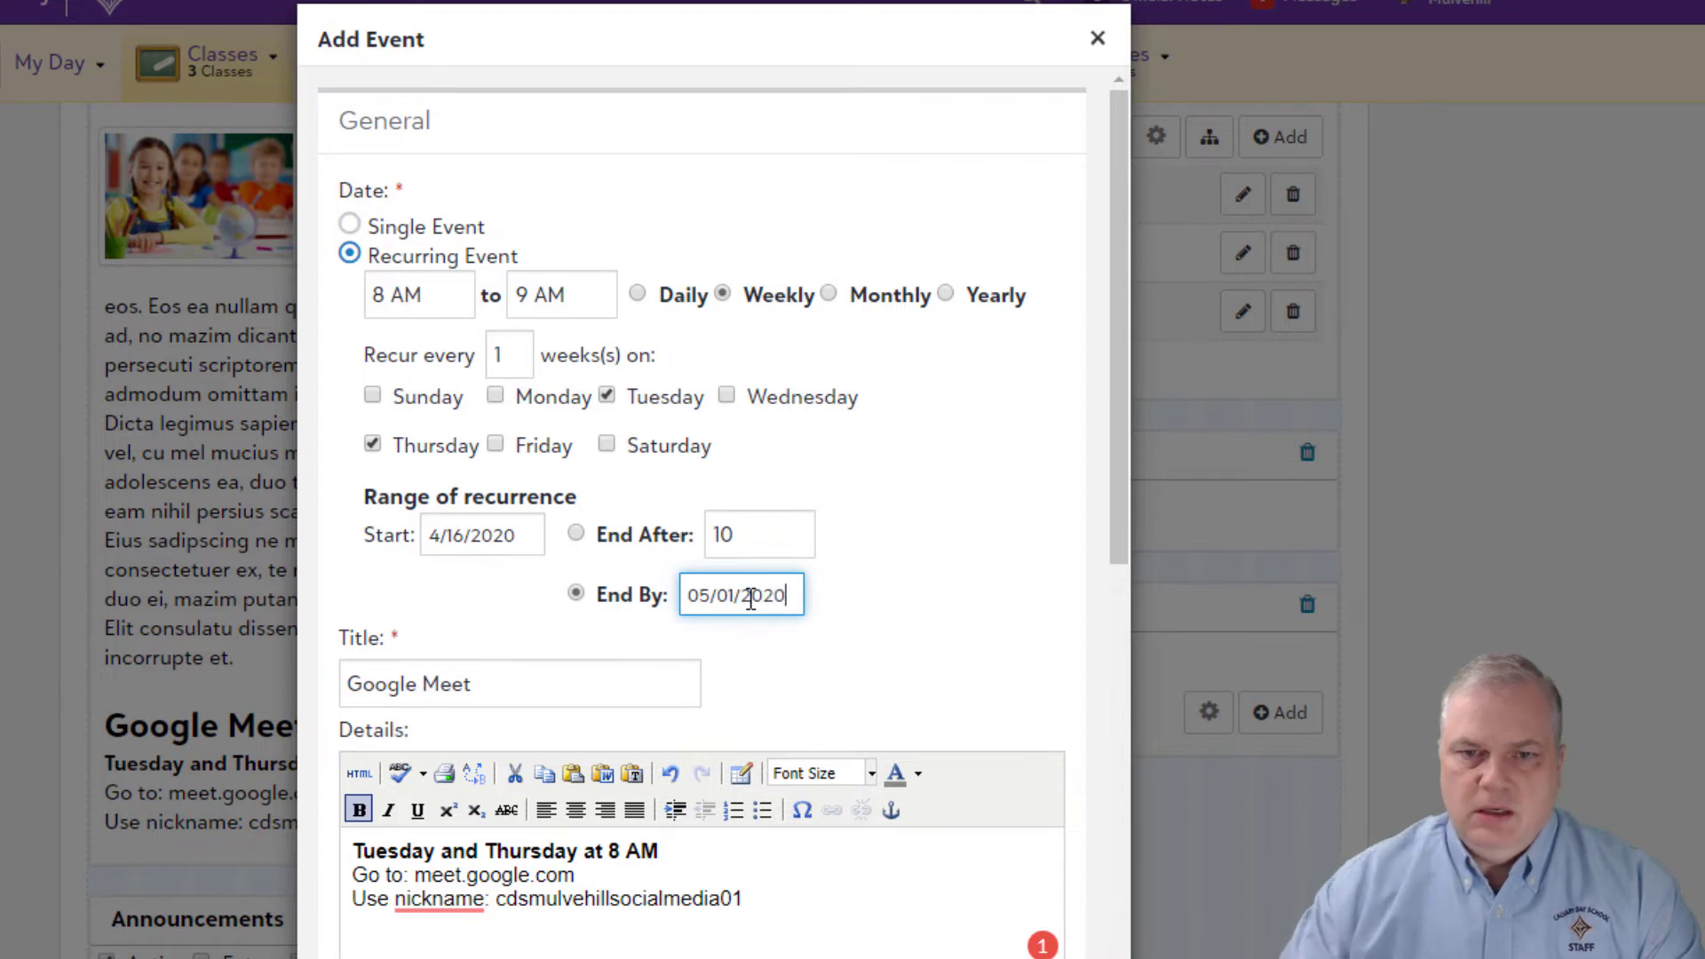
Step: Enter the contact's name and fill the contact e-mail from the suggestion
scroll(776, 690, down, 3)
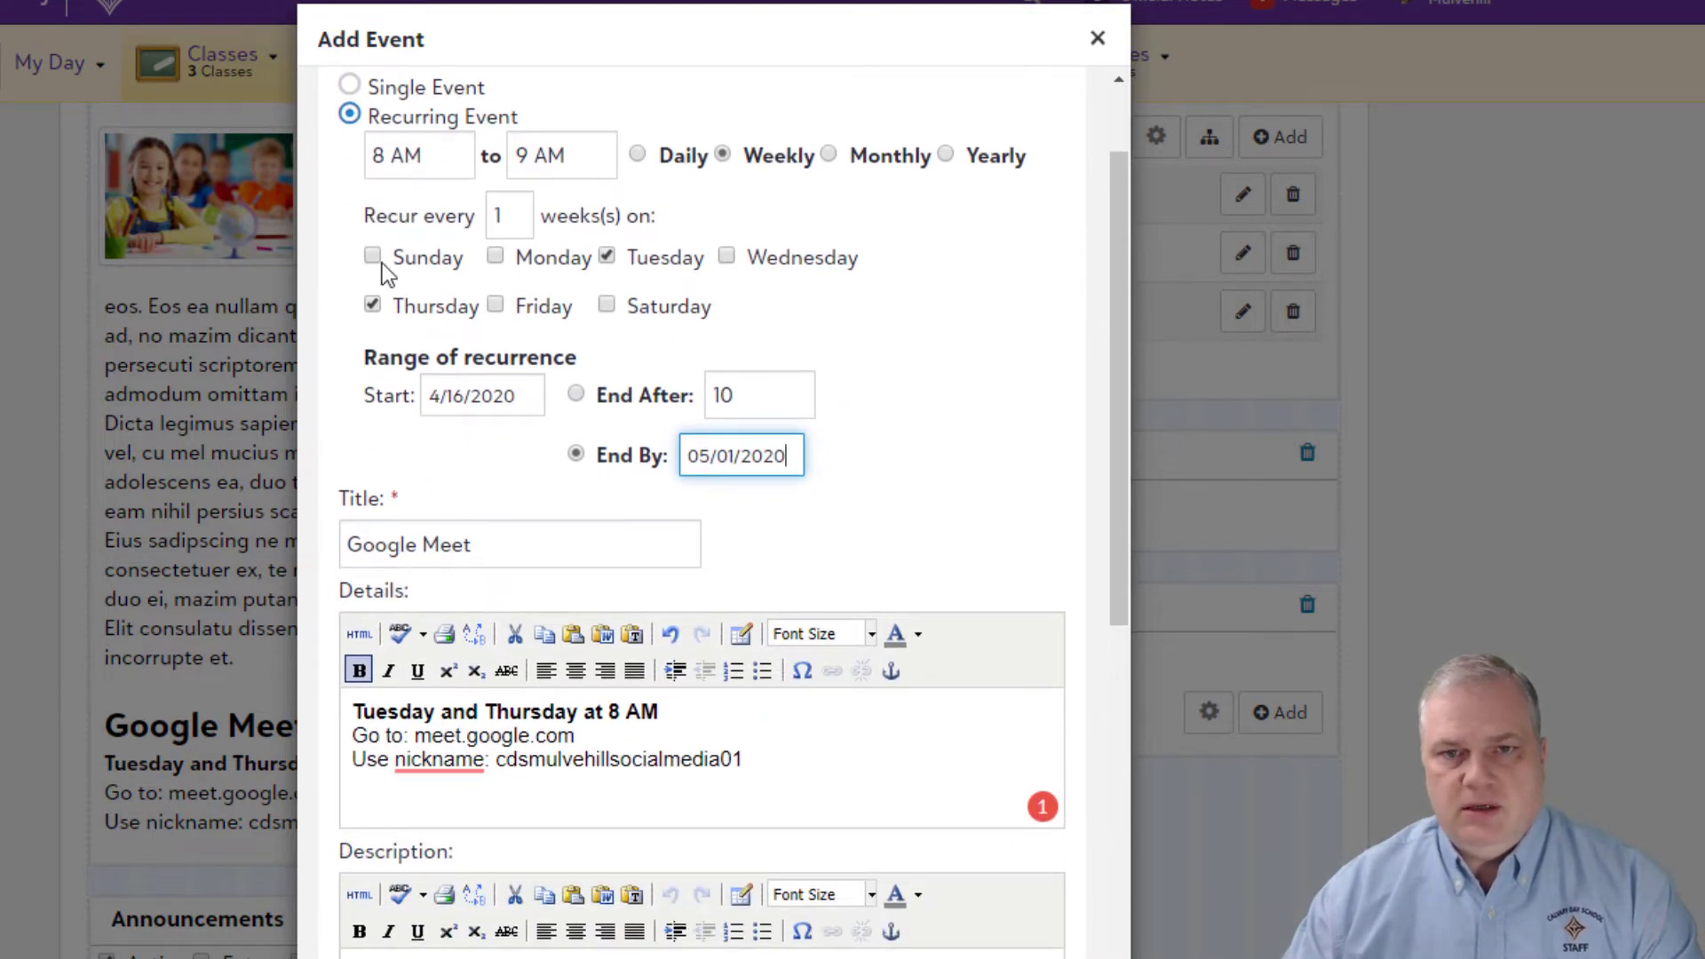
scroll(490, 764, down, 4)
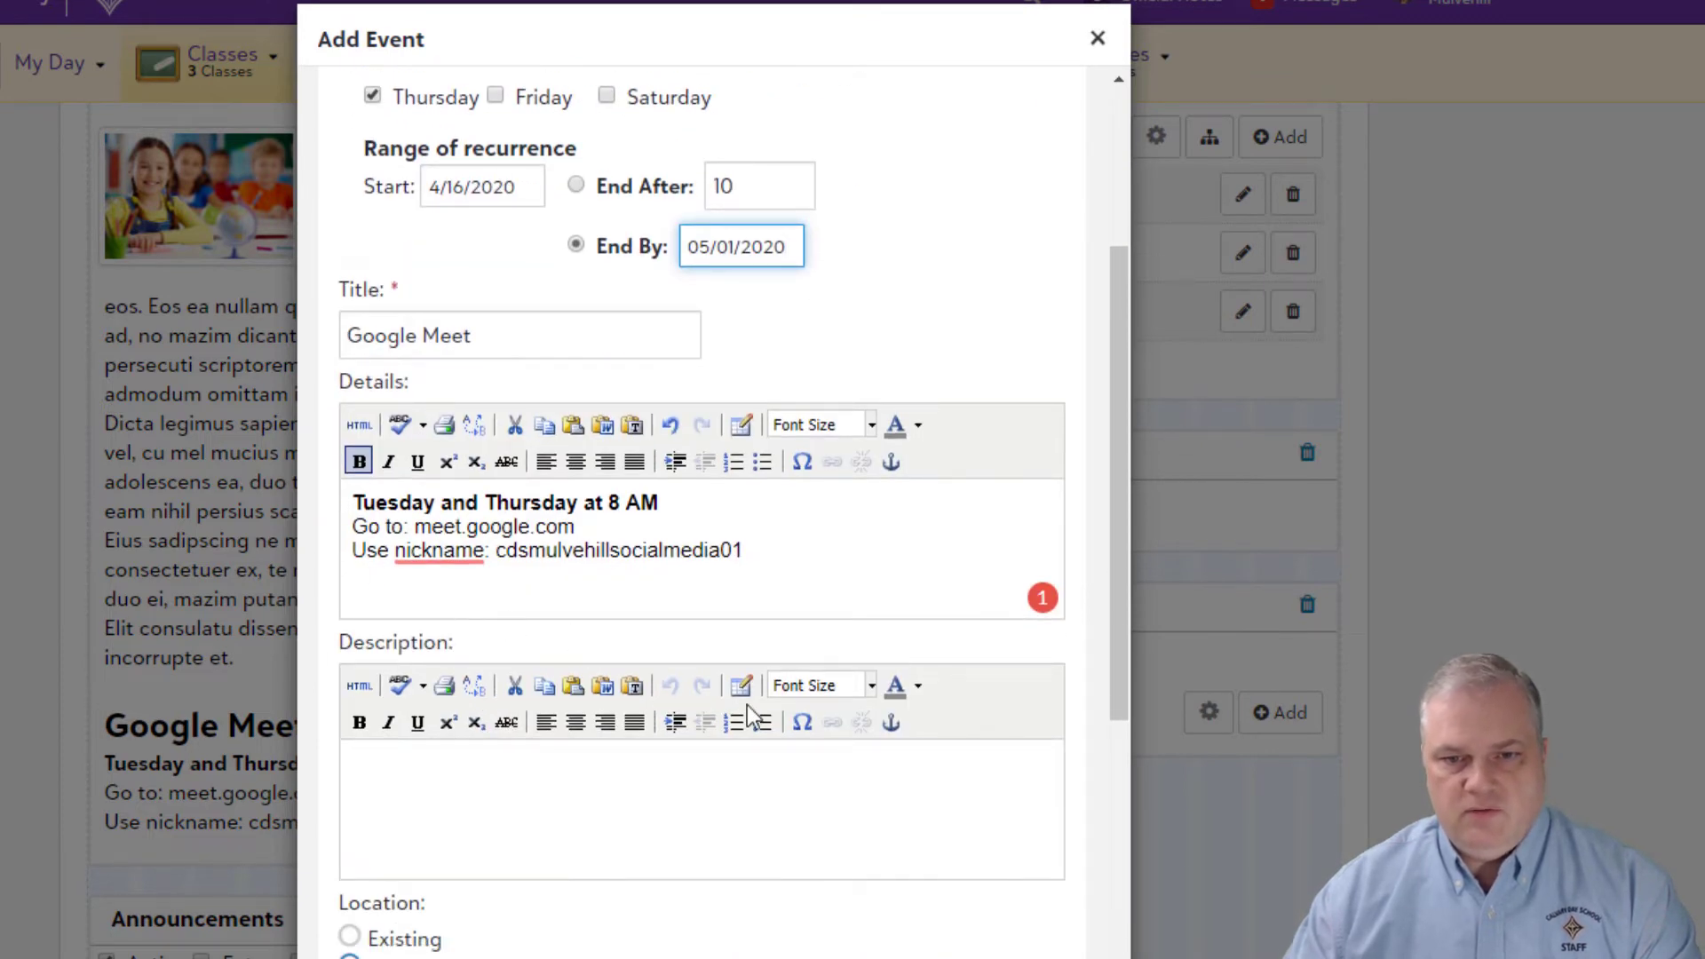
scroll(746, 715, down, 8)
scroll(744, 720, down, 3)
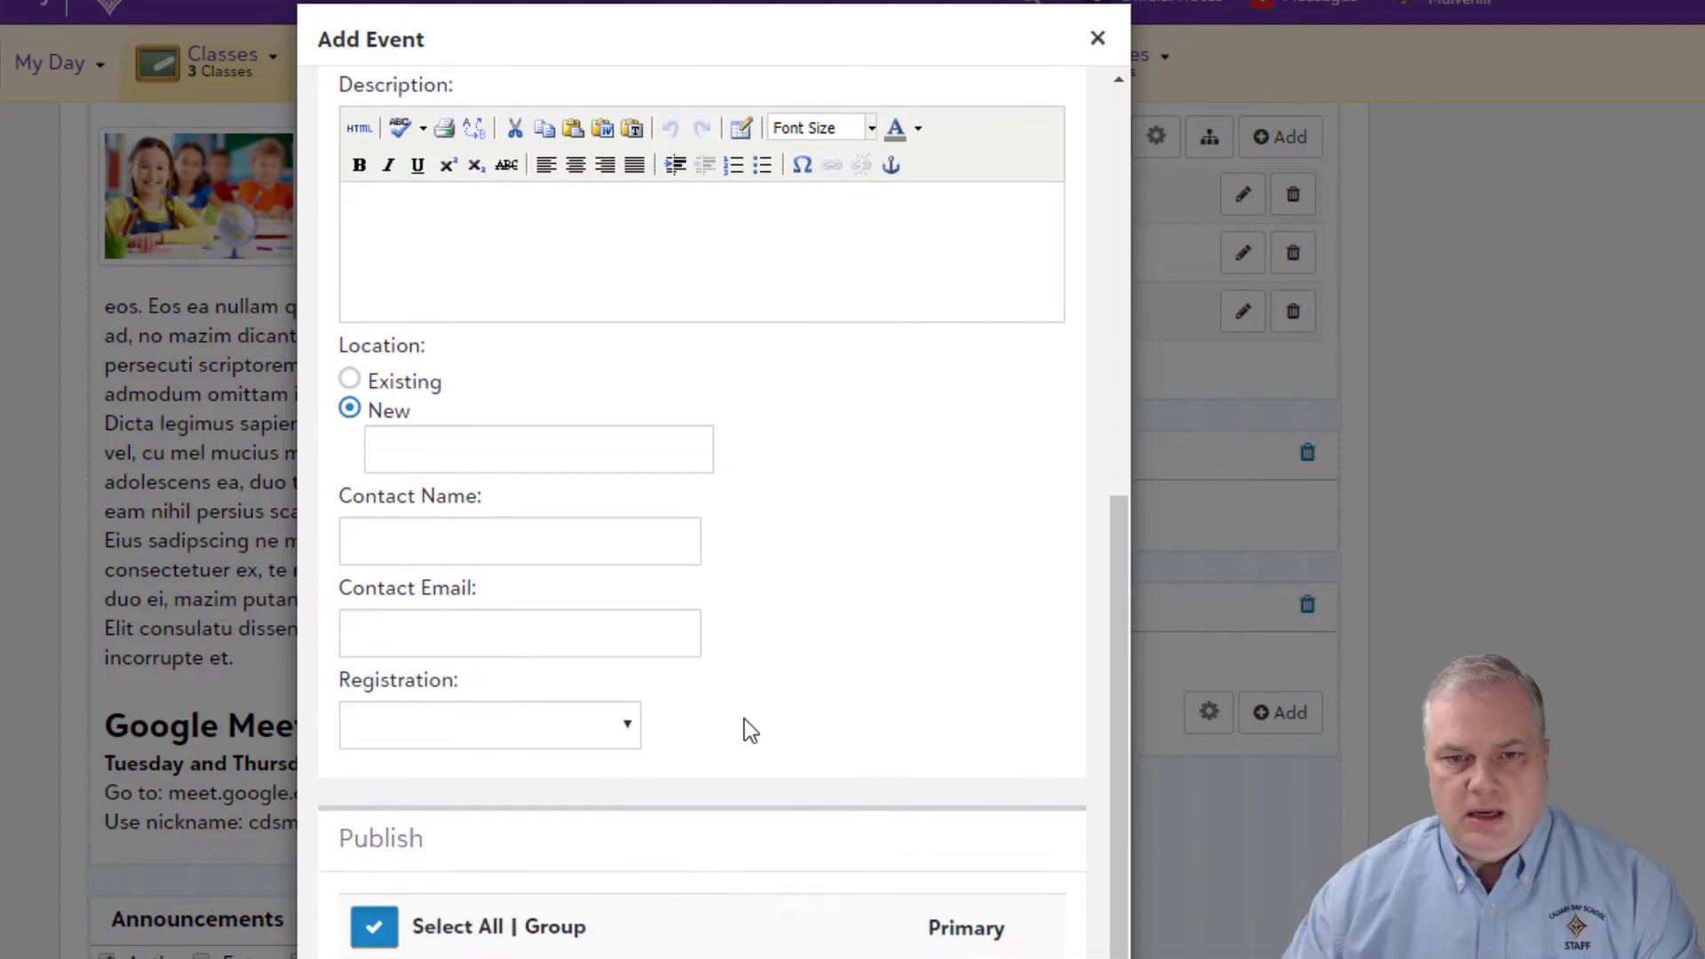
click(469, 542)
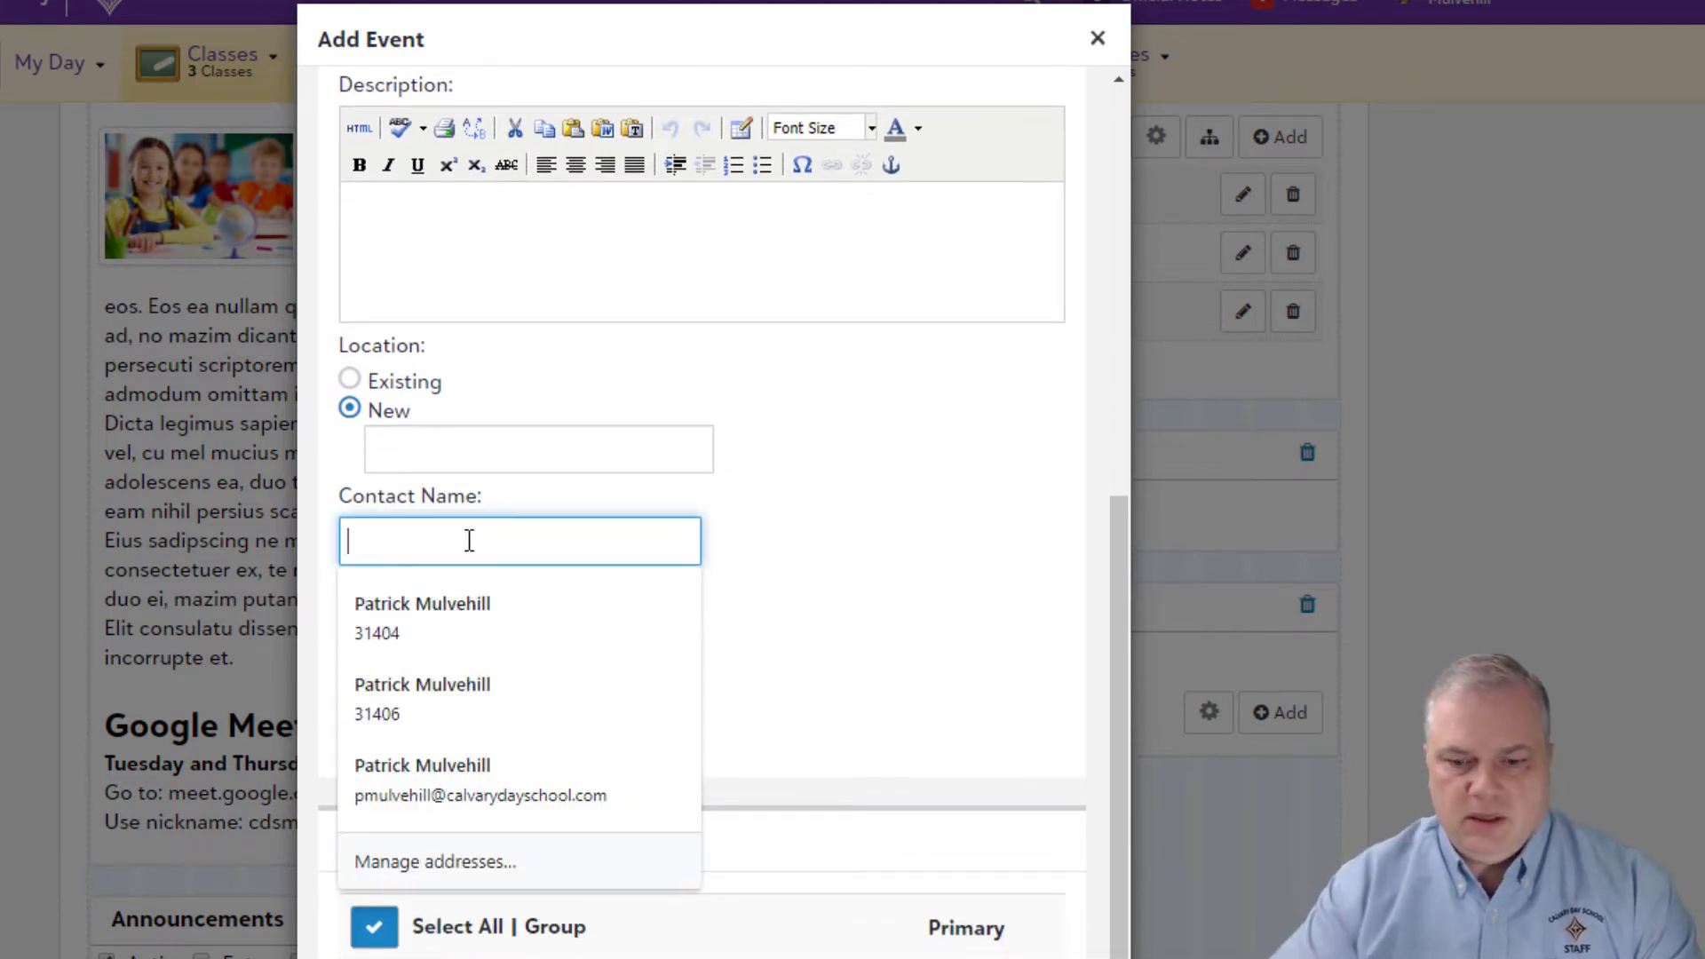
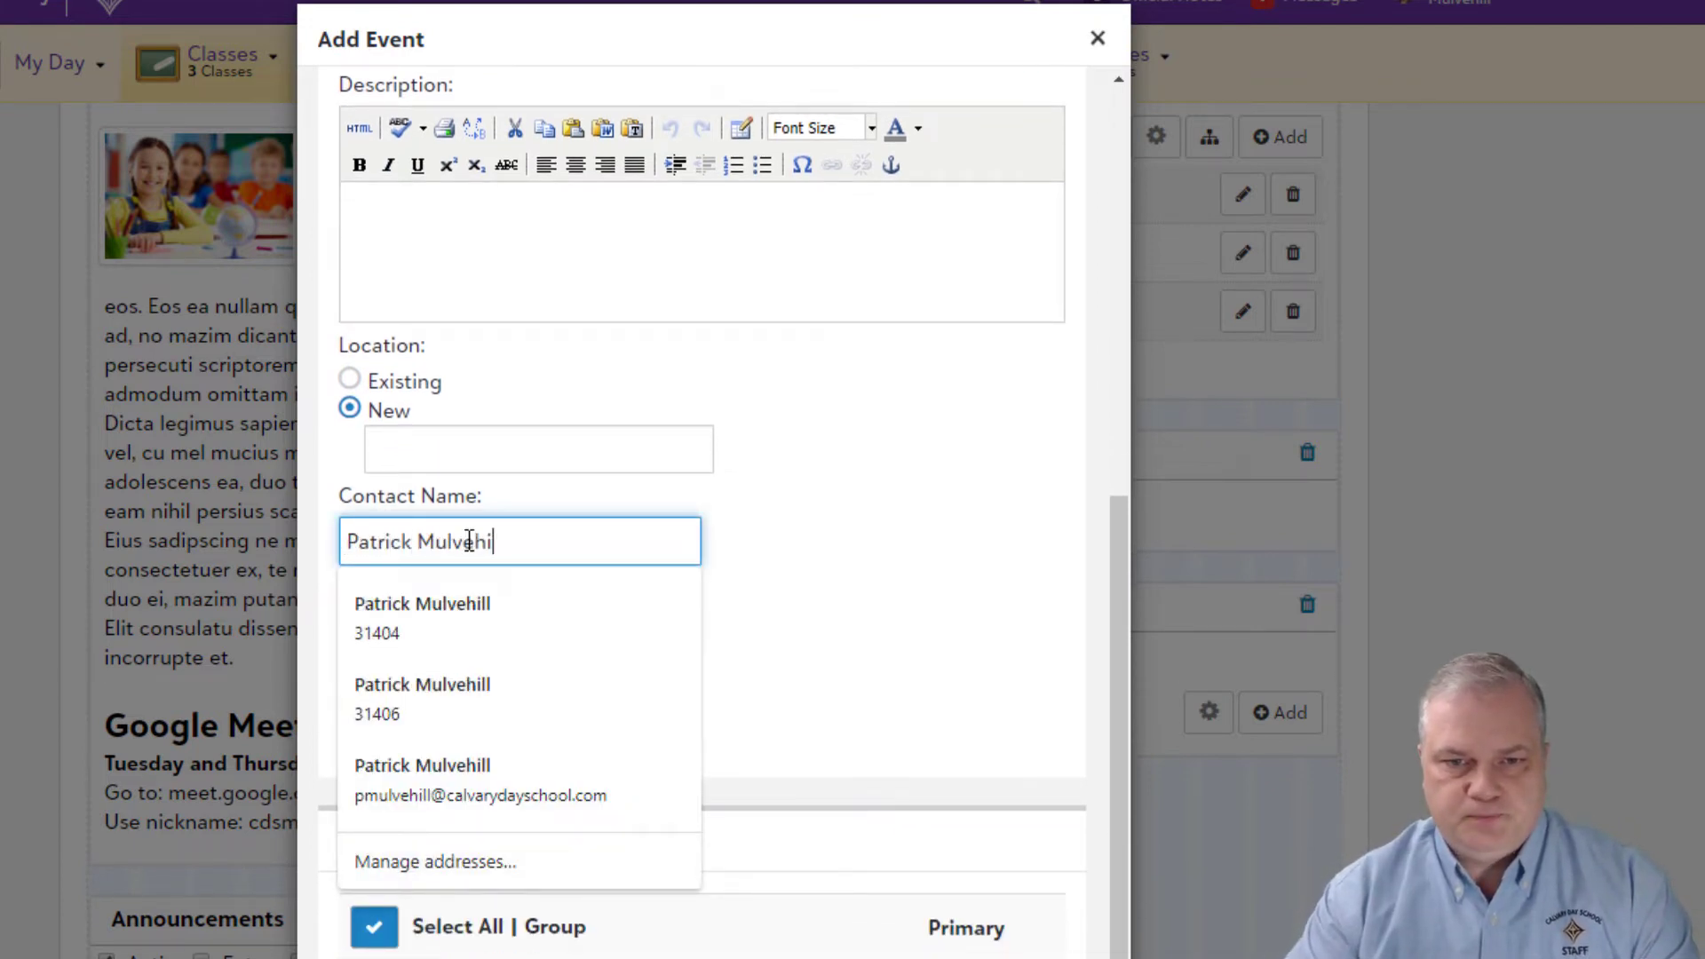
key(Tab)
text(pm)
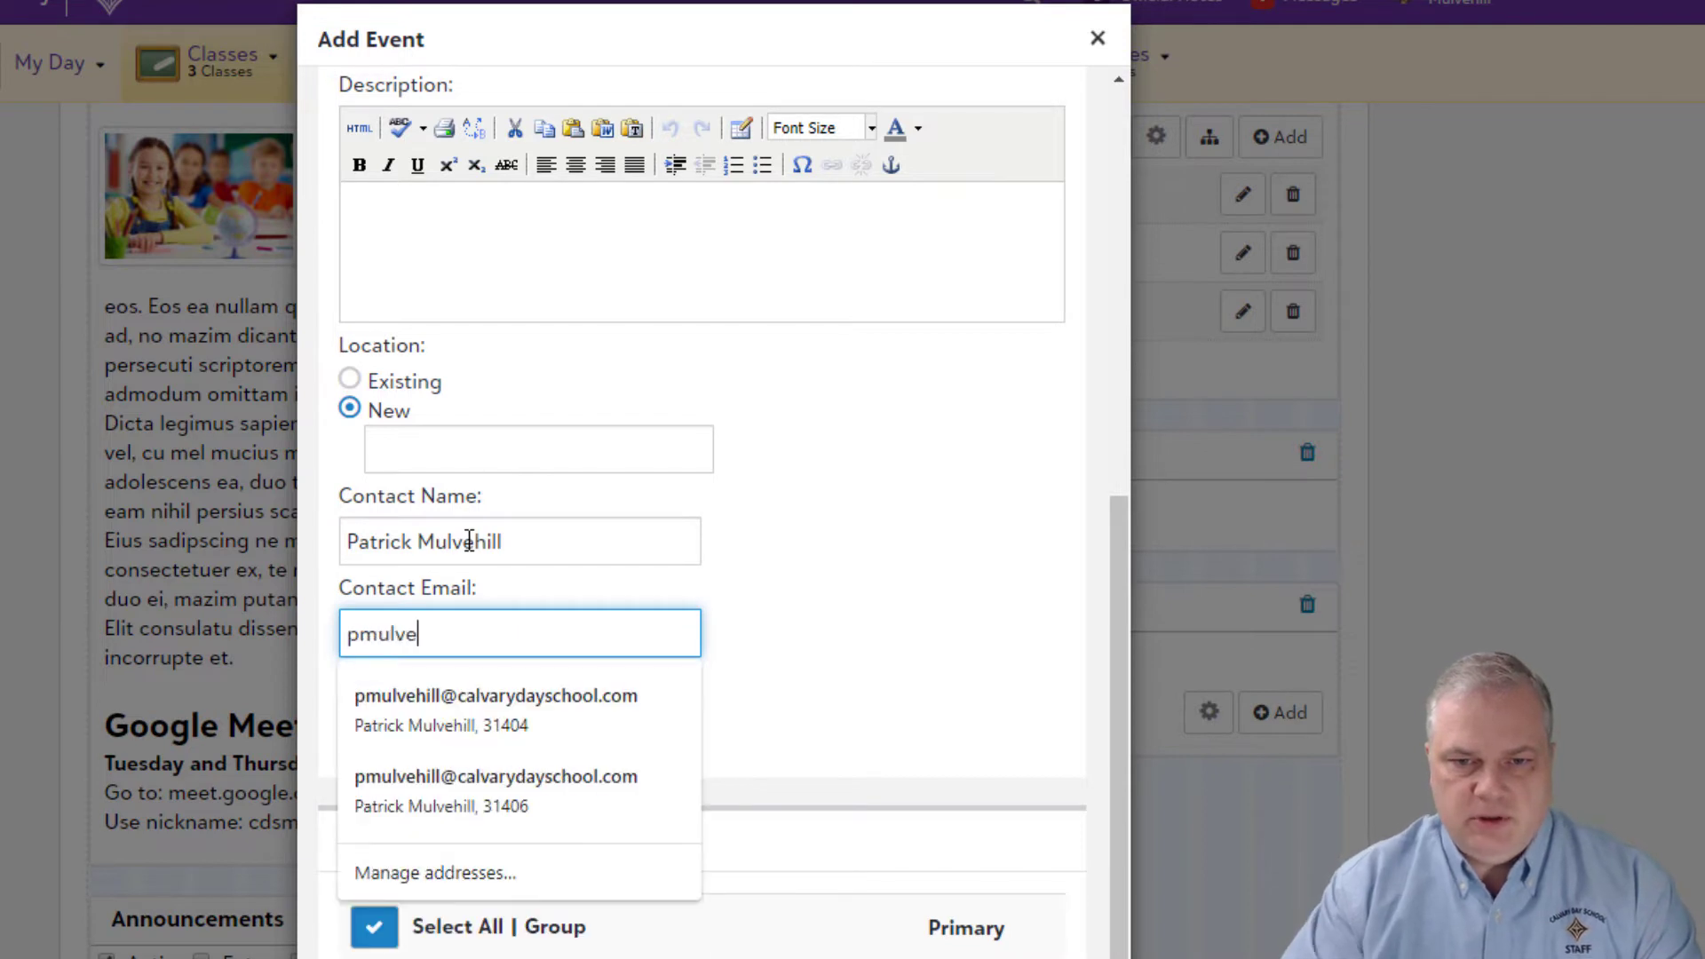
click(496, 697)
Step: Unpublish the event from Social Media 101 - 2 and 101 - 3
scroll(876, 753, down, 5)
click(374, 857)
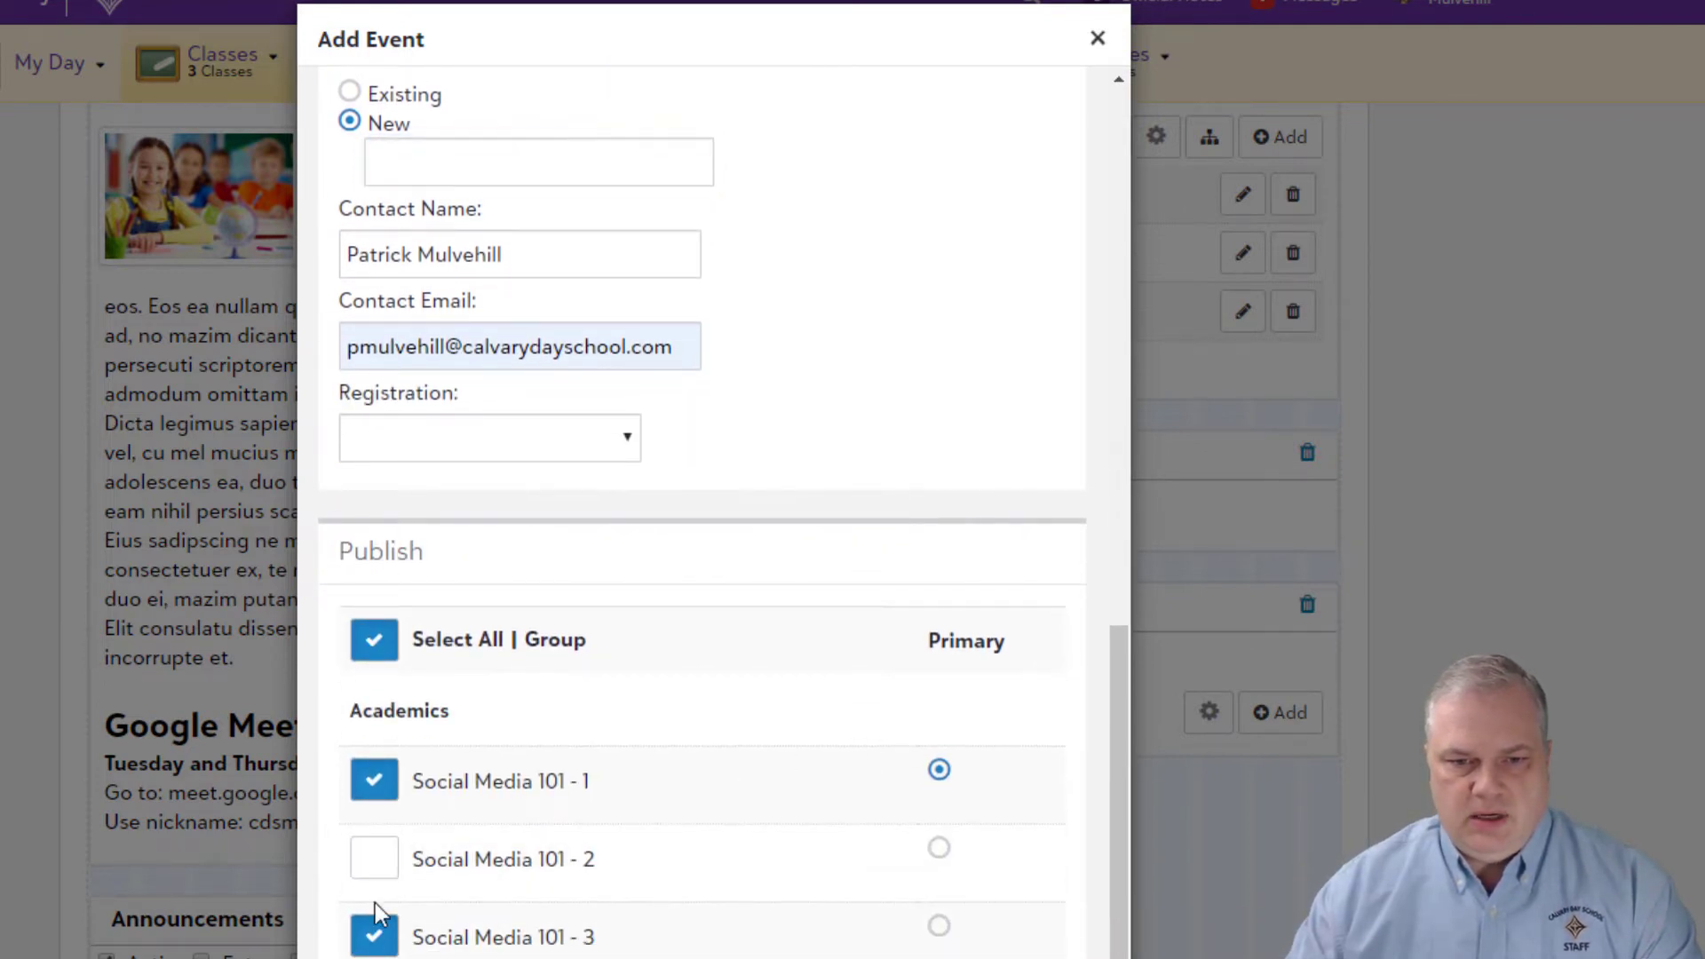
click(374, 928)
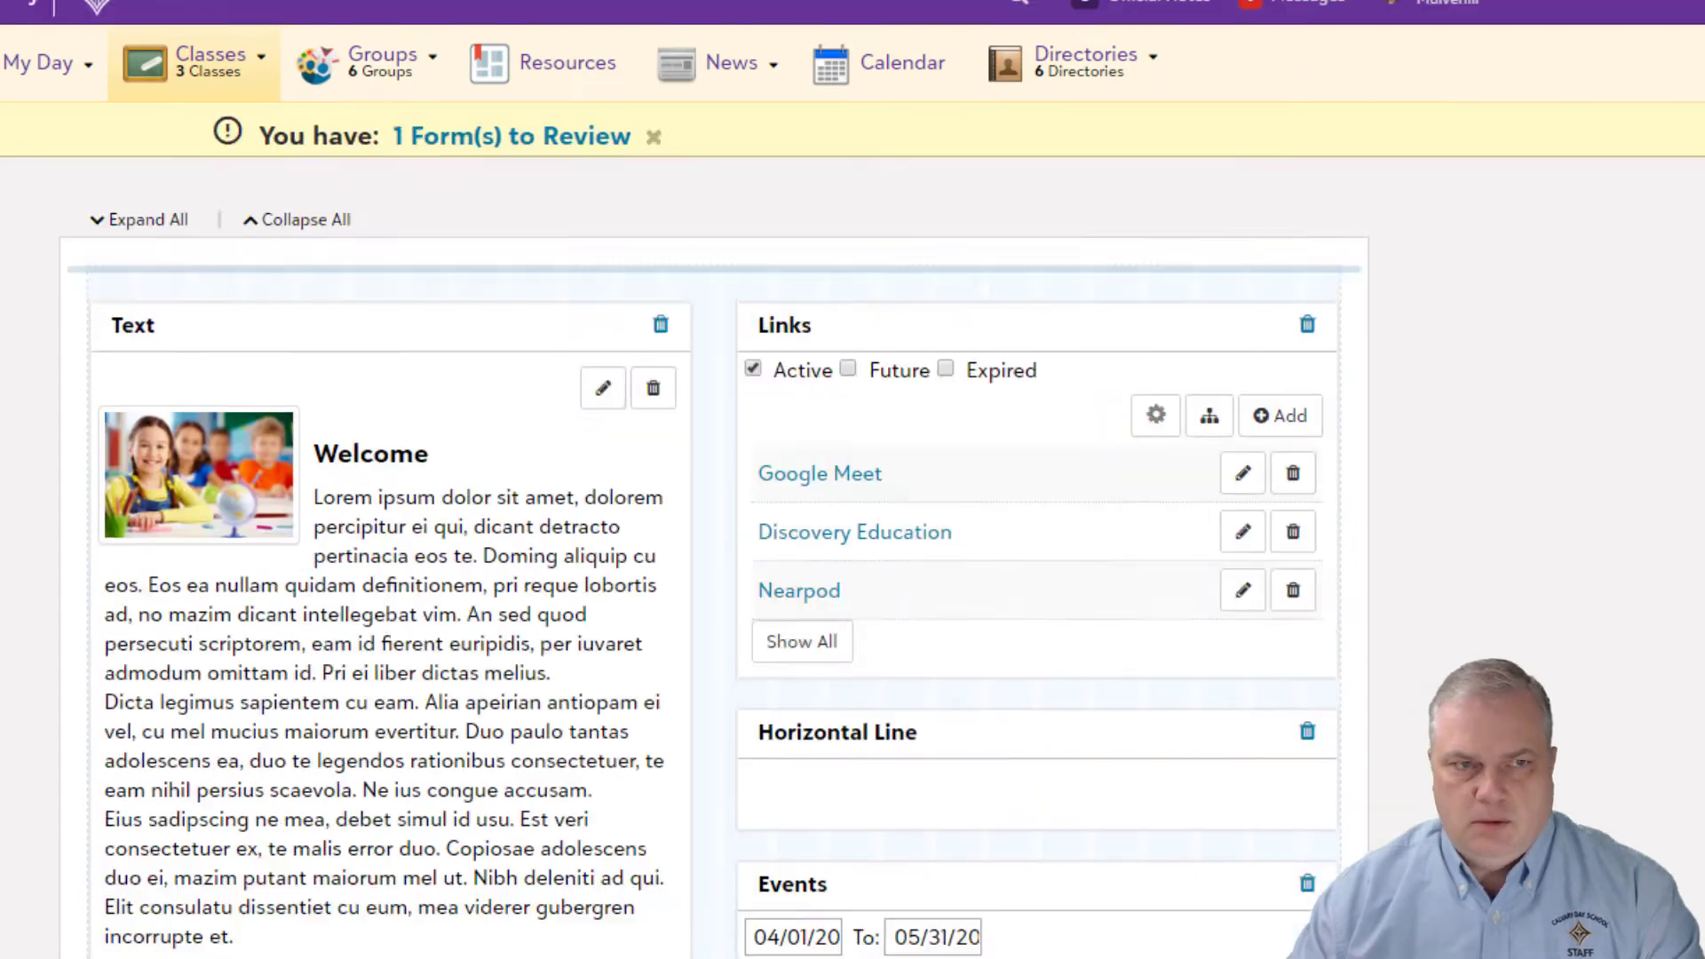
Step: Check the Events panel for the recurring Google Meet events, then go to Assignments
scroll(1075, 887, down, 6)
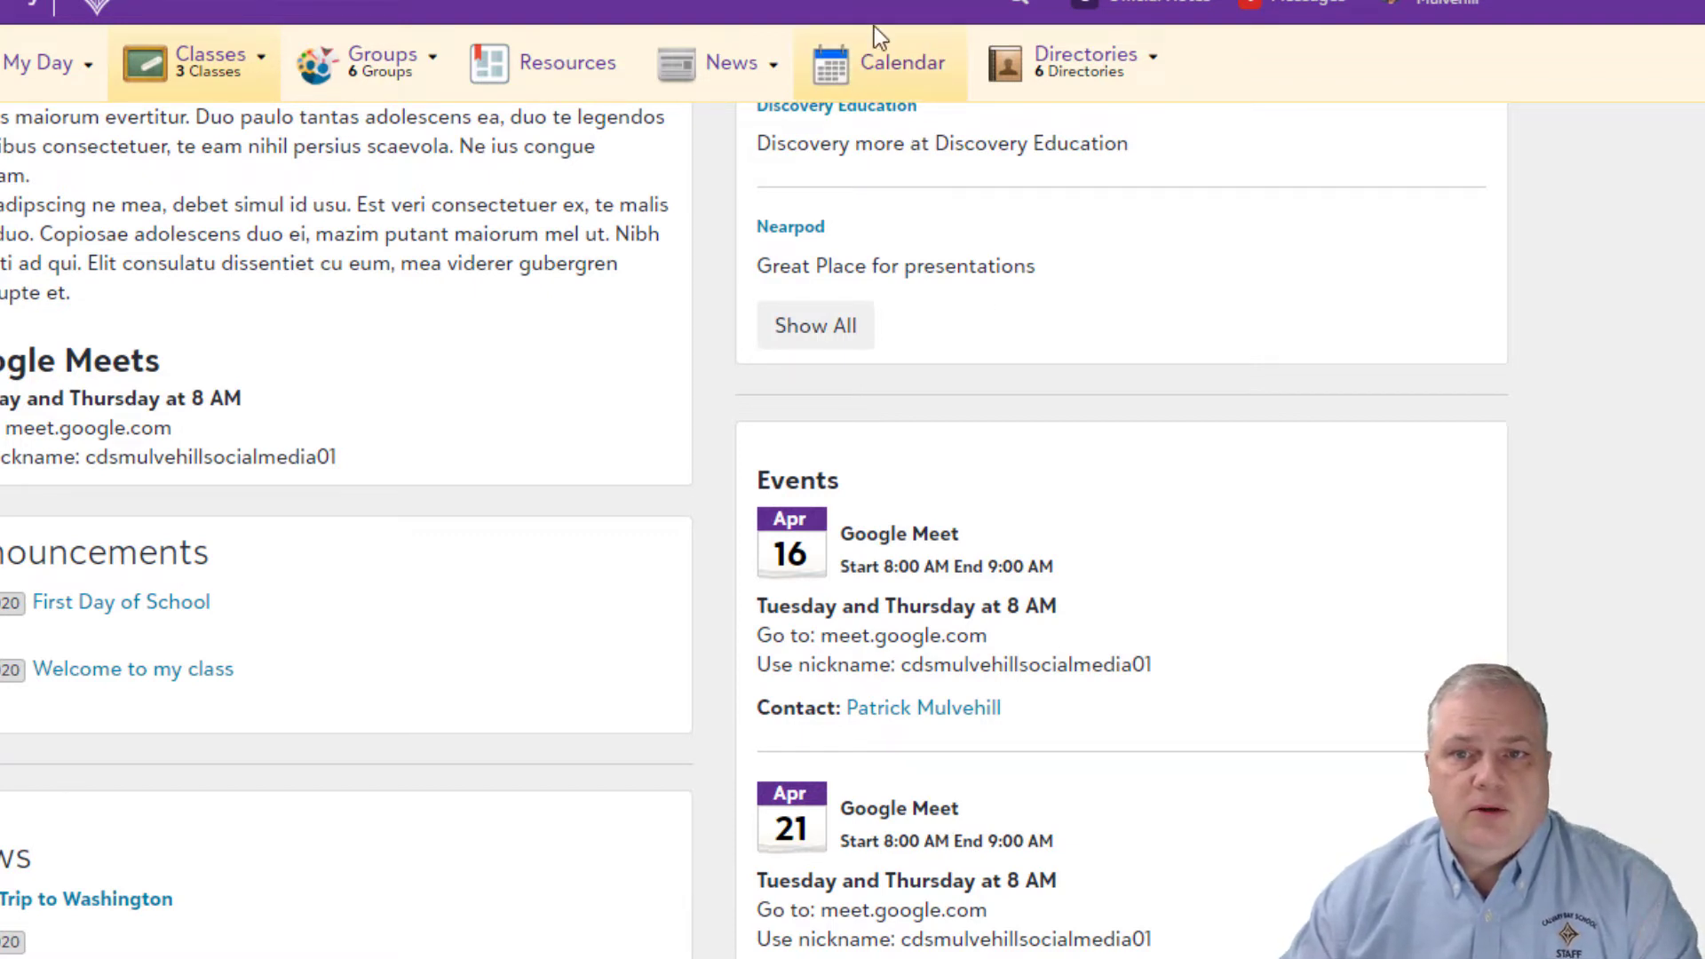
scroll(1215, 704, down, 1)
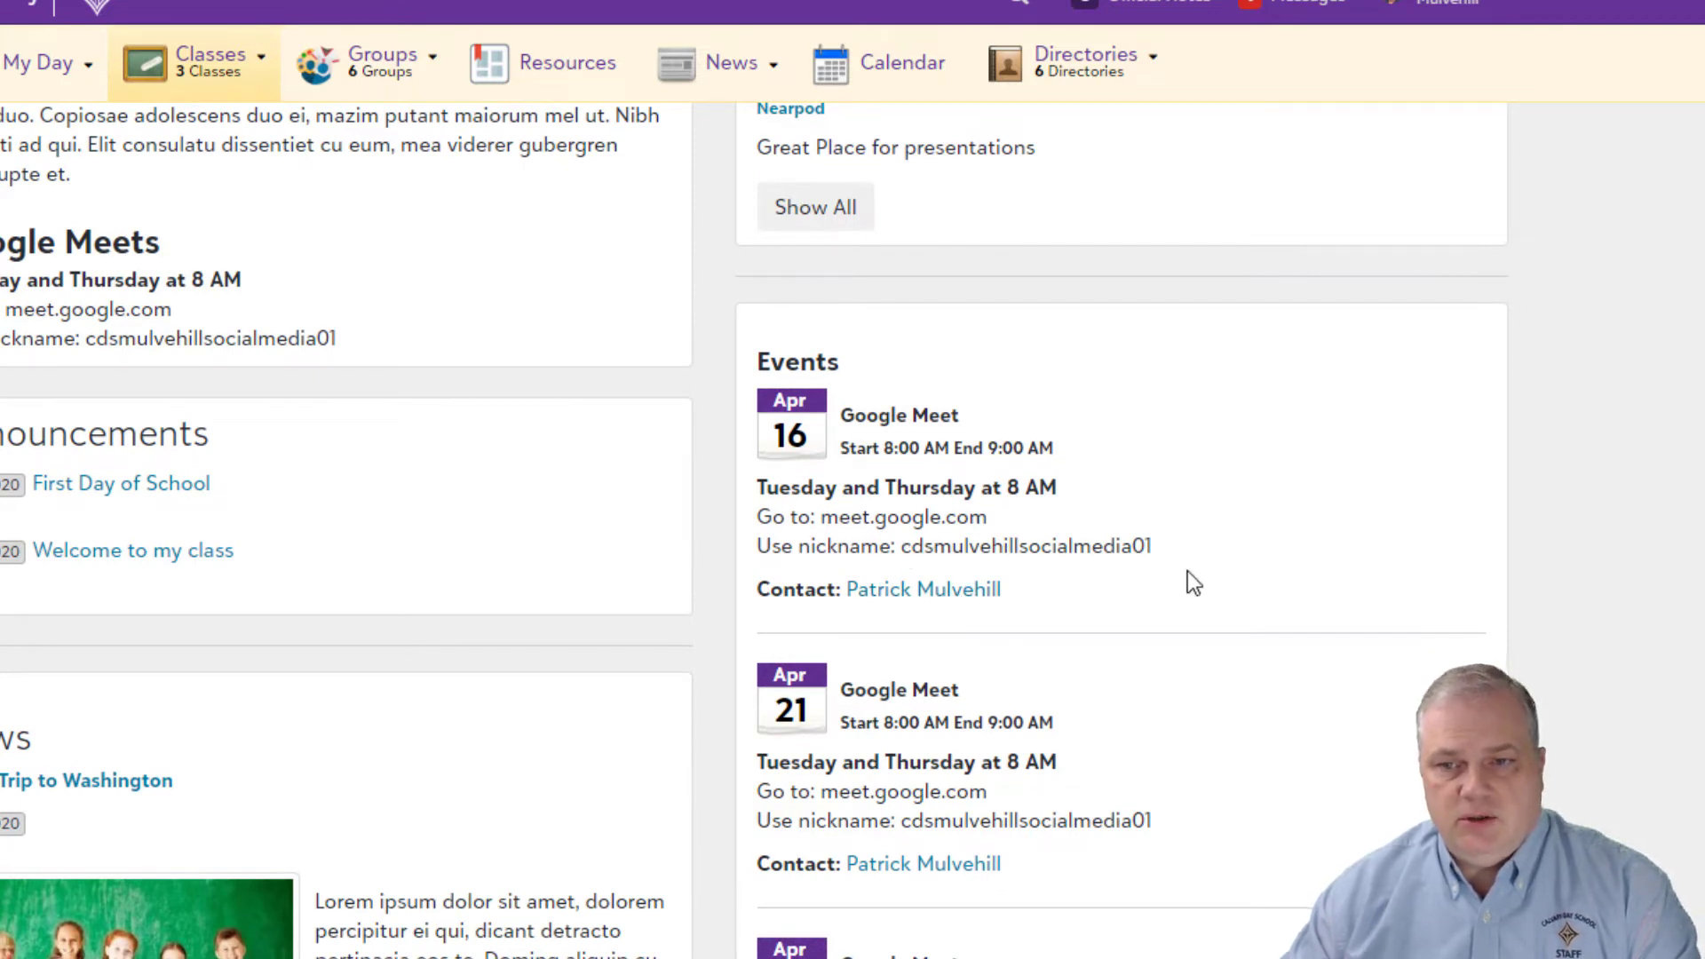
scroll(1192, 589, up, 5)
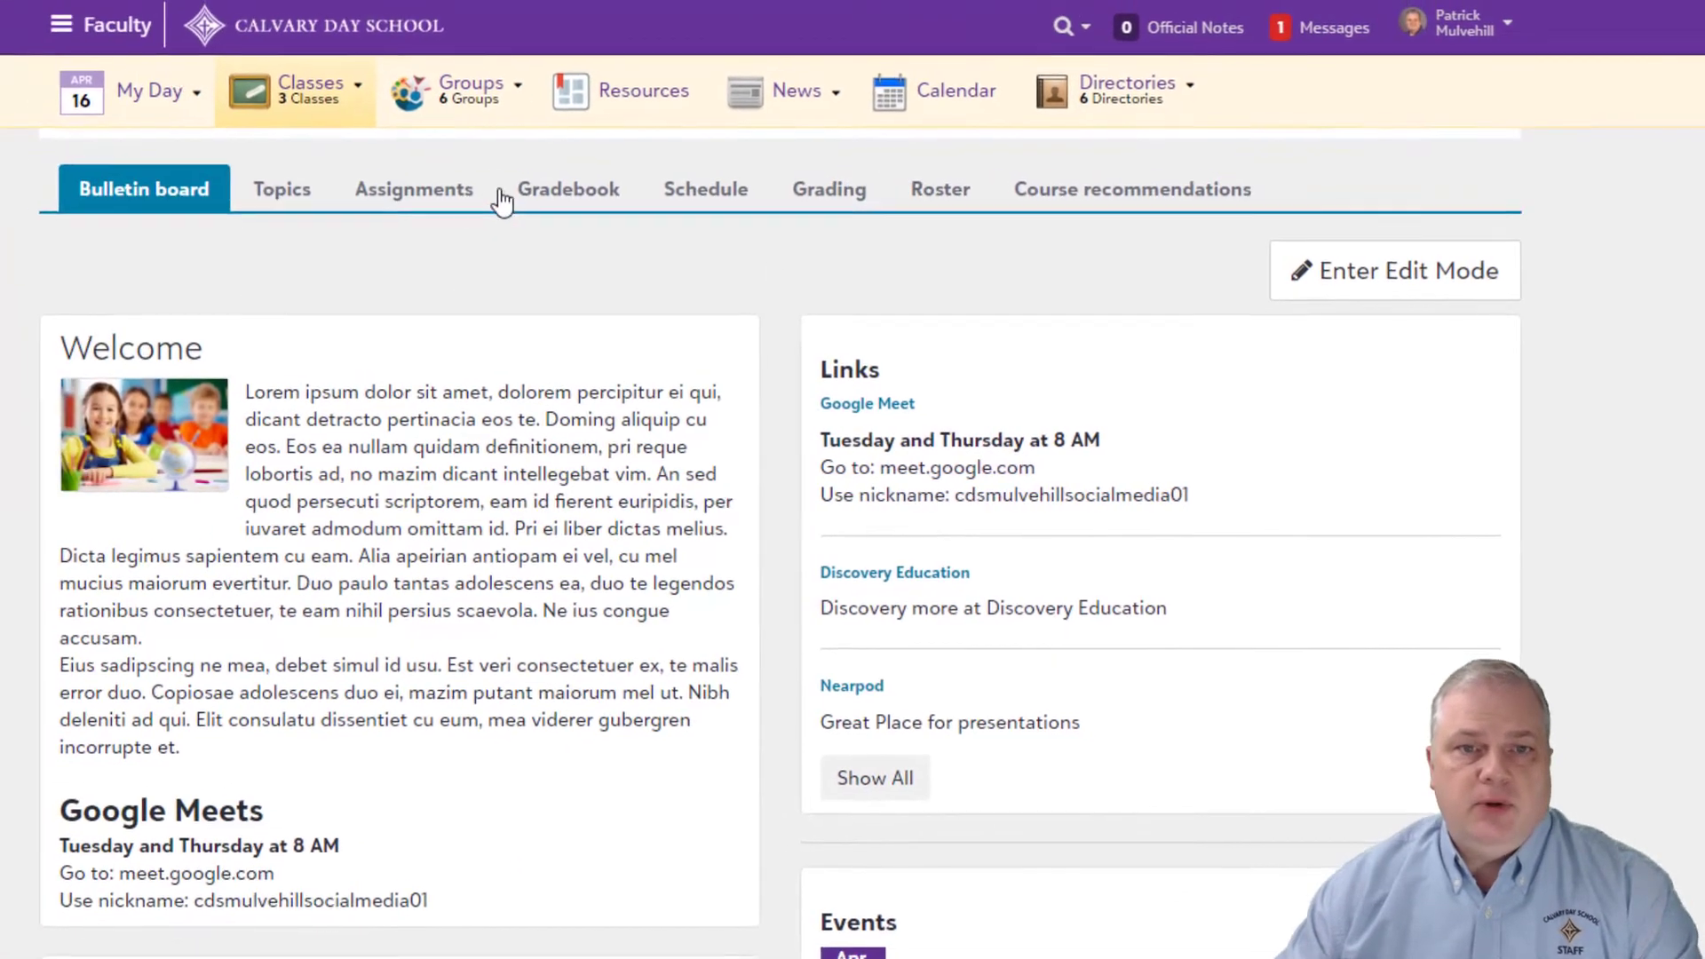
click(503, 201)
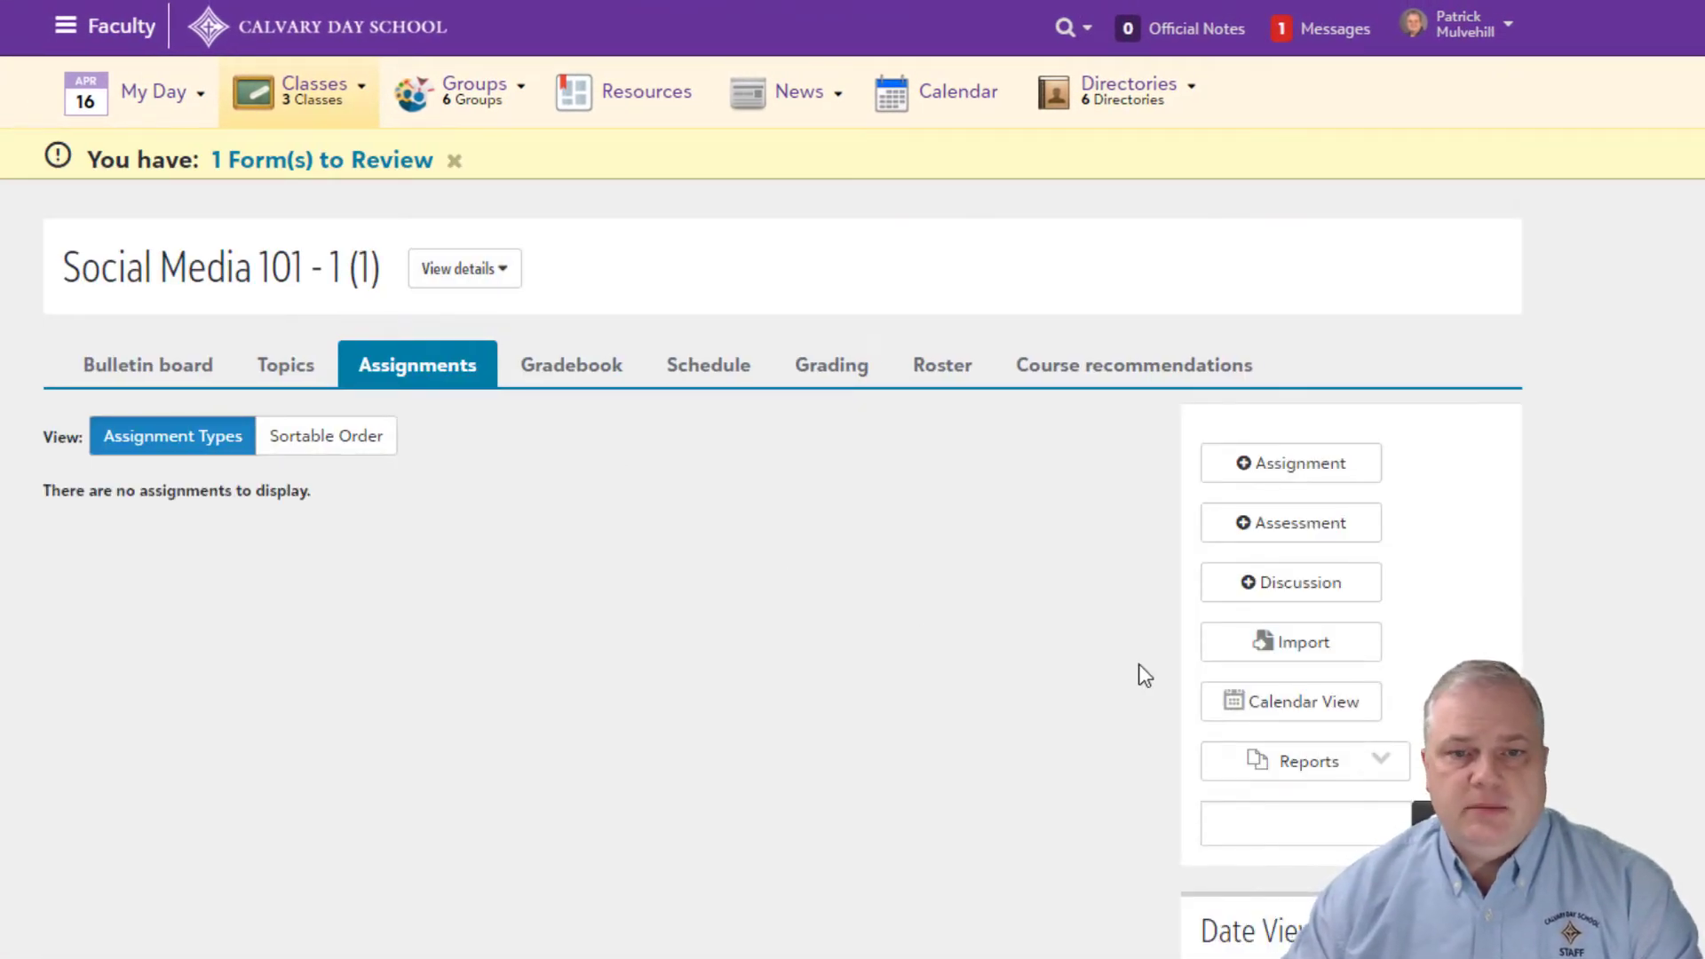
Step: Create a new assignment titled 'Google Meet' with the pasted meeting details as description
click(1283, 471)
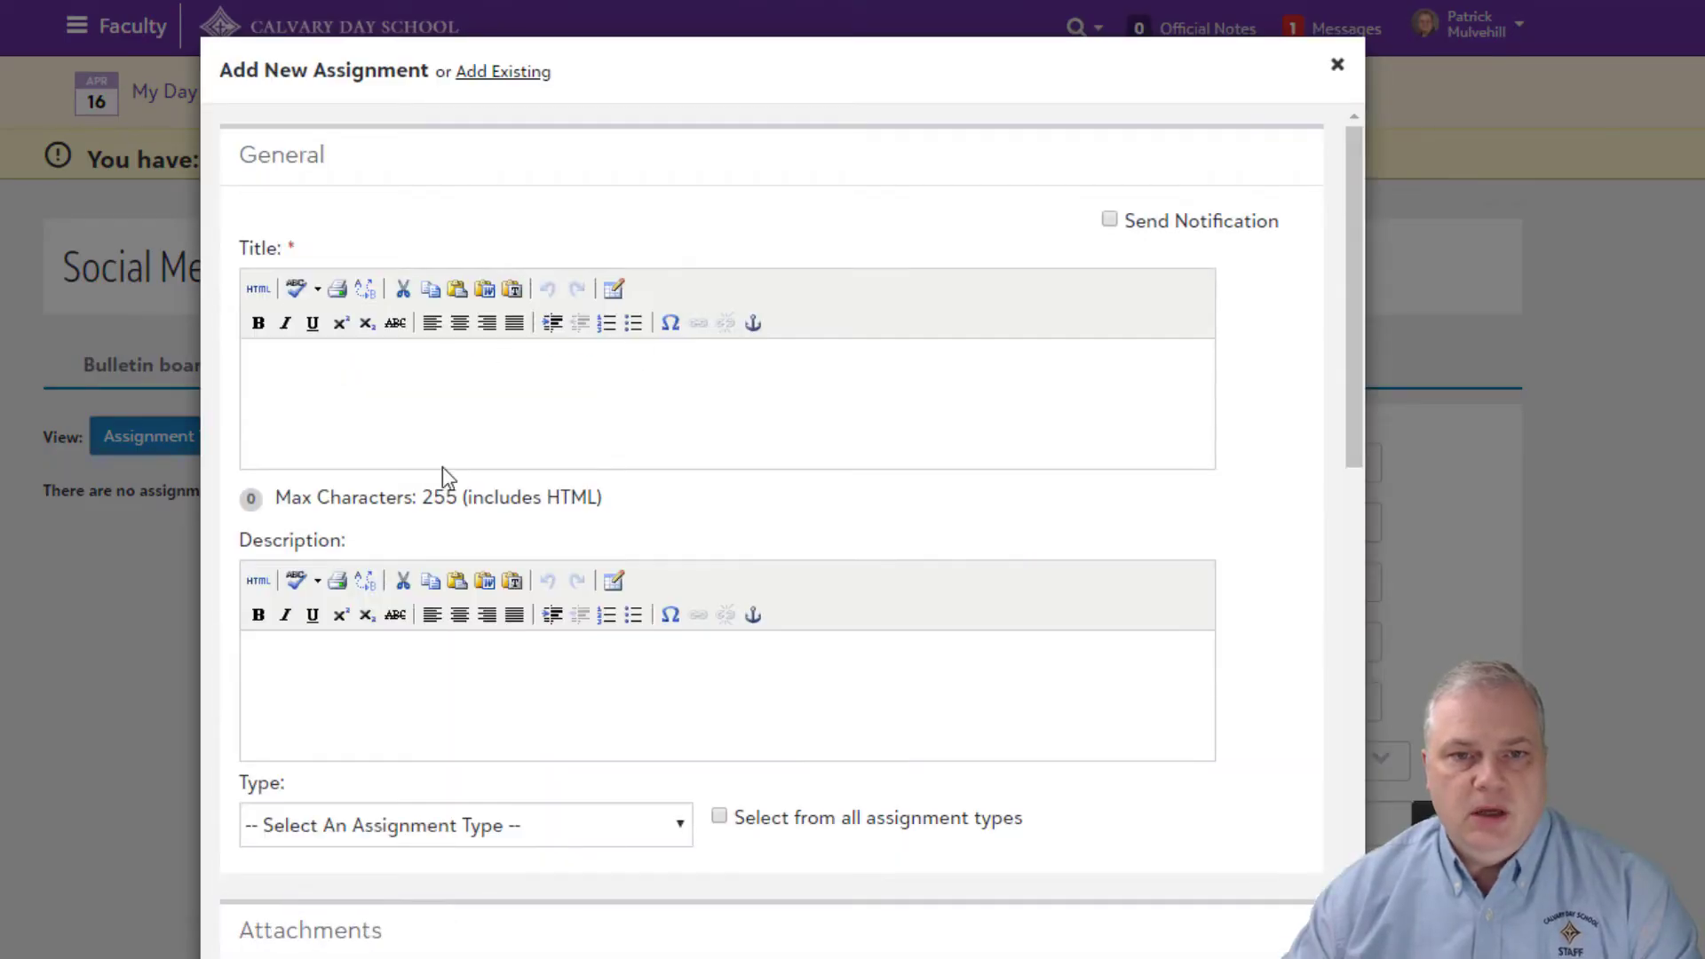
click(373, 411)
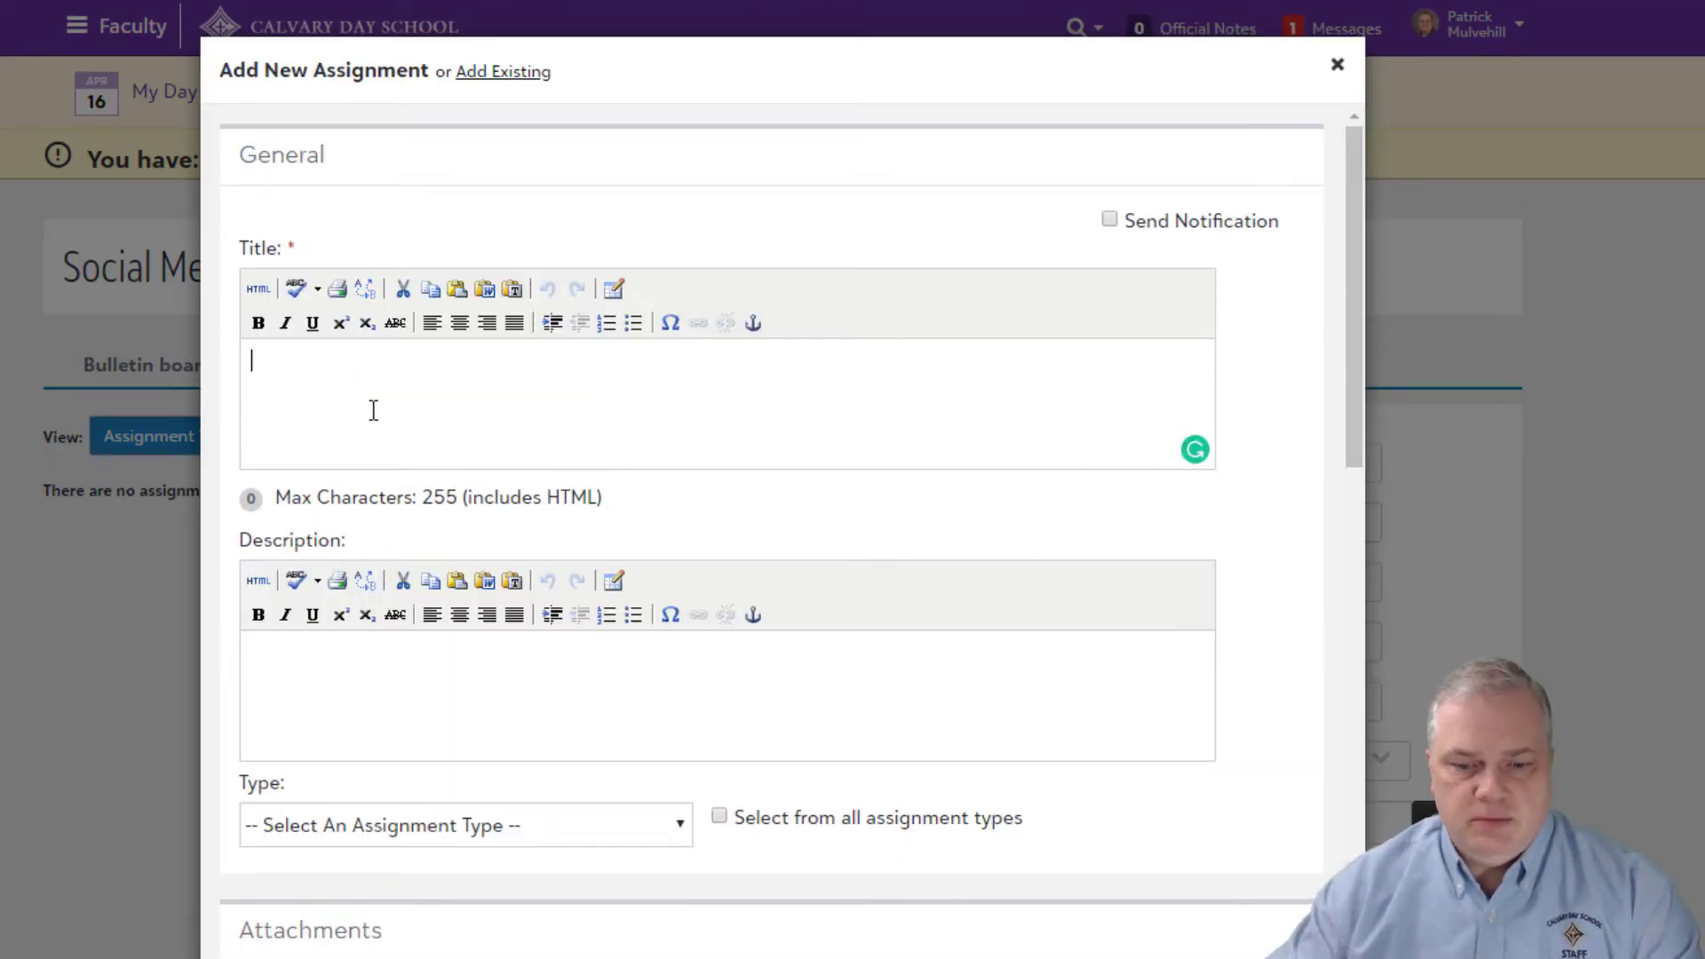
text(Google Meet)
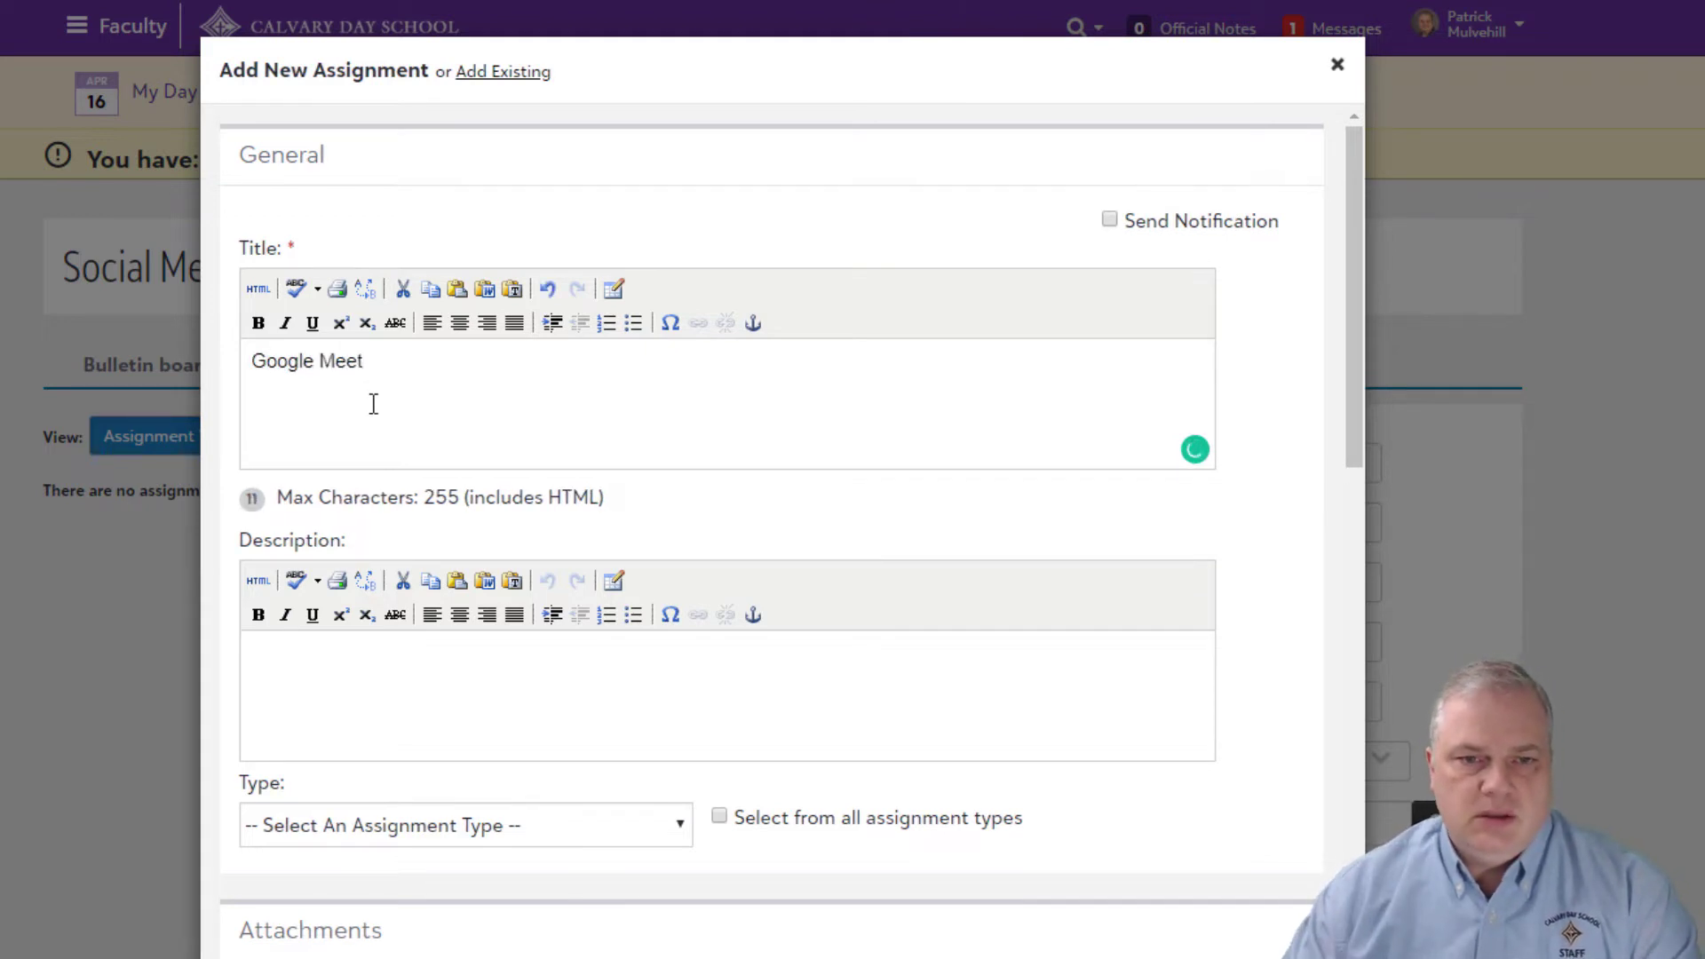
scroll(377, 430, down, 3)
click(377, 430)
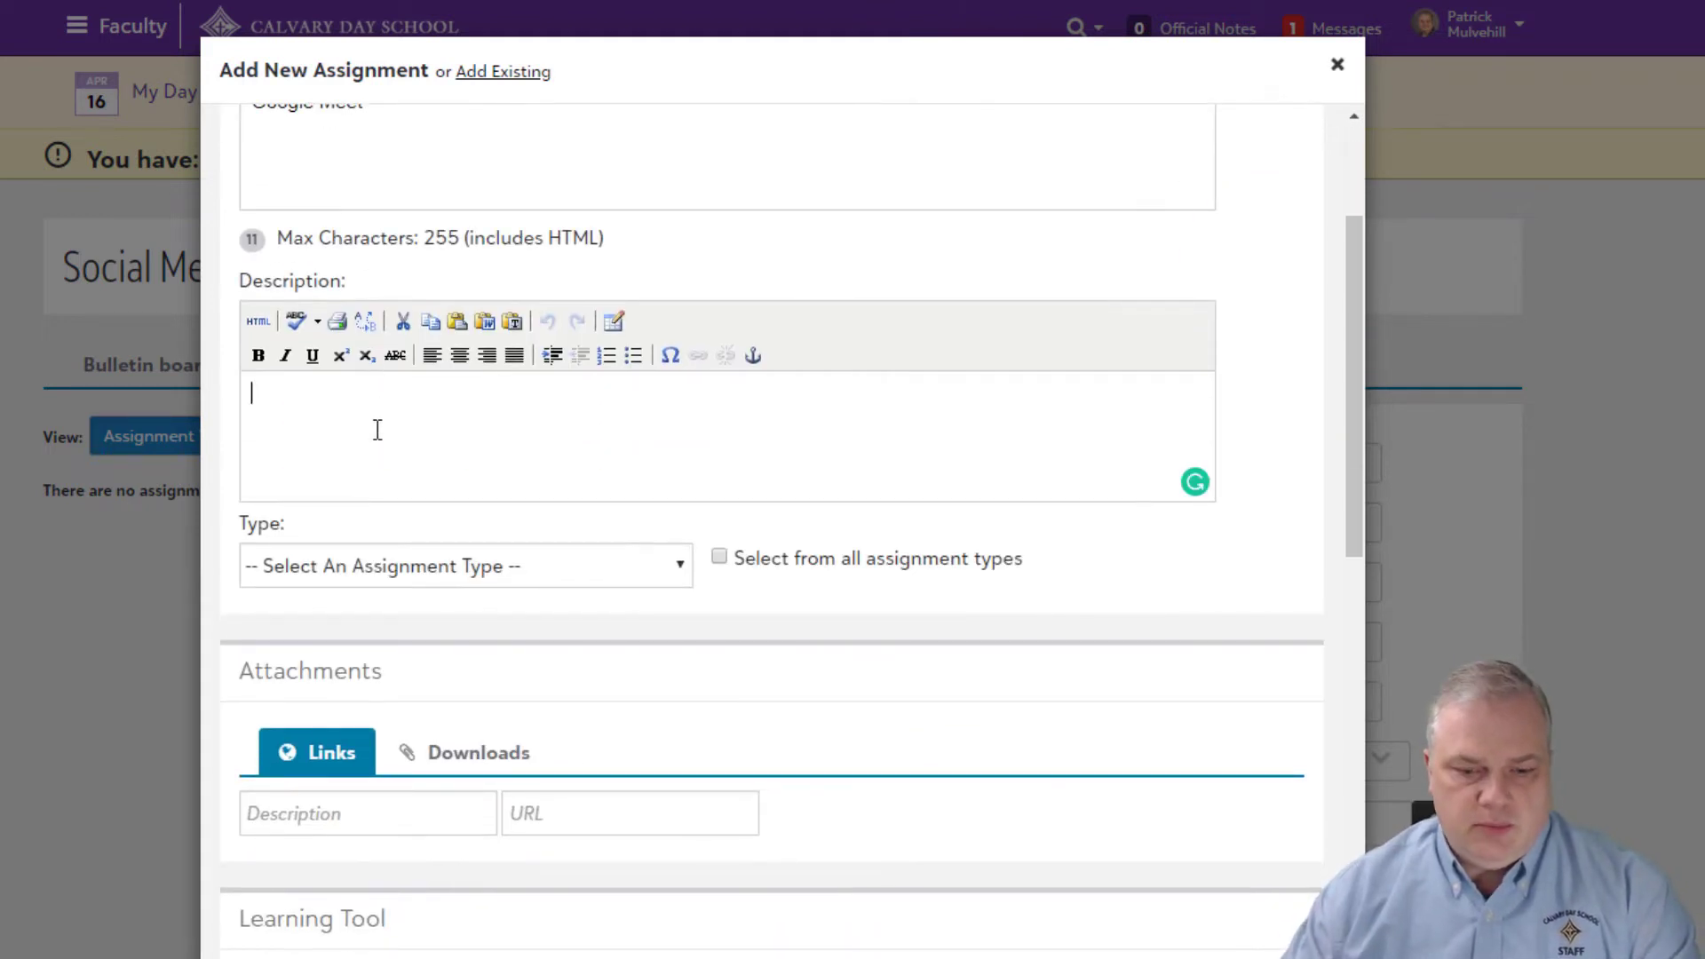
scroll(555, 476, down, 1)
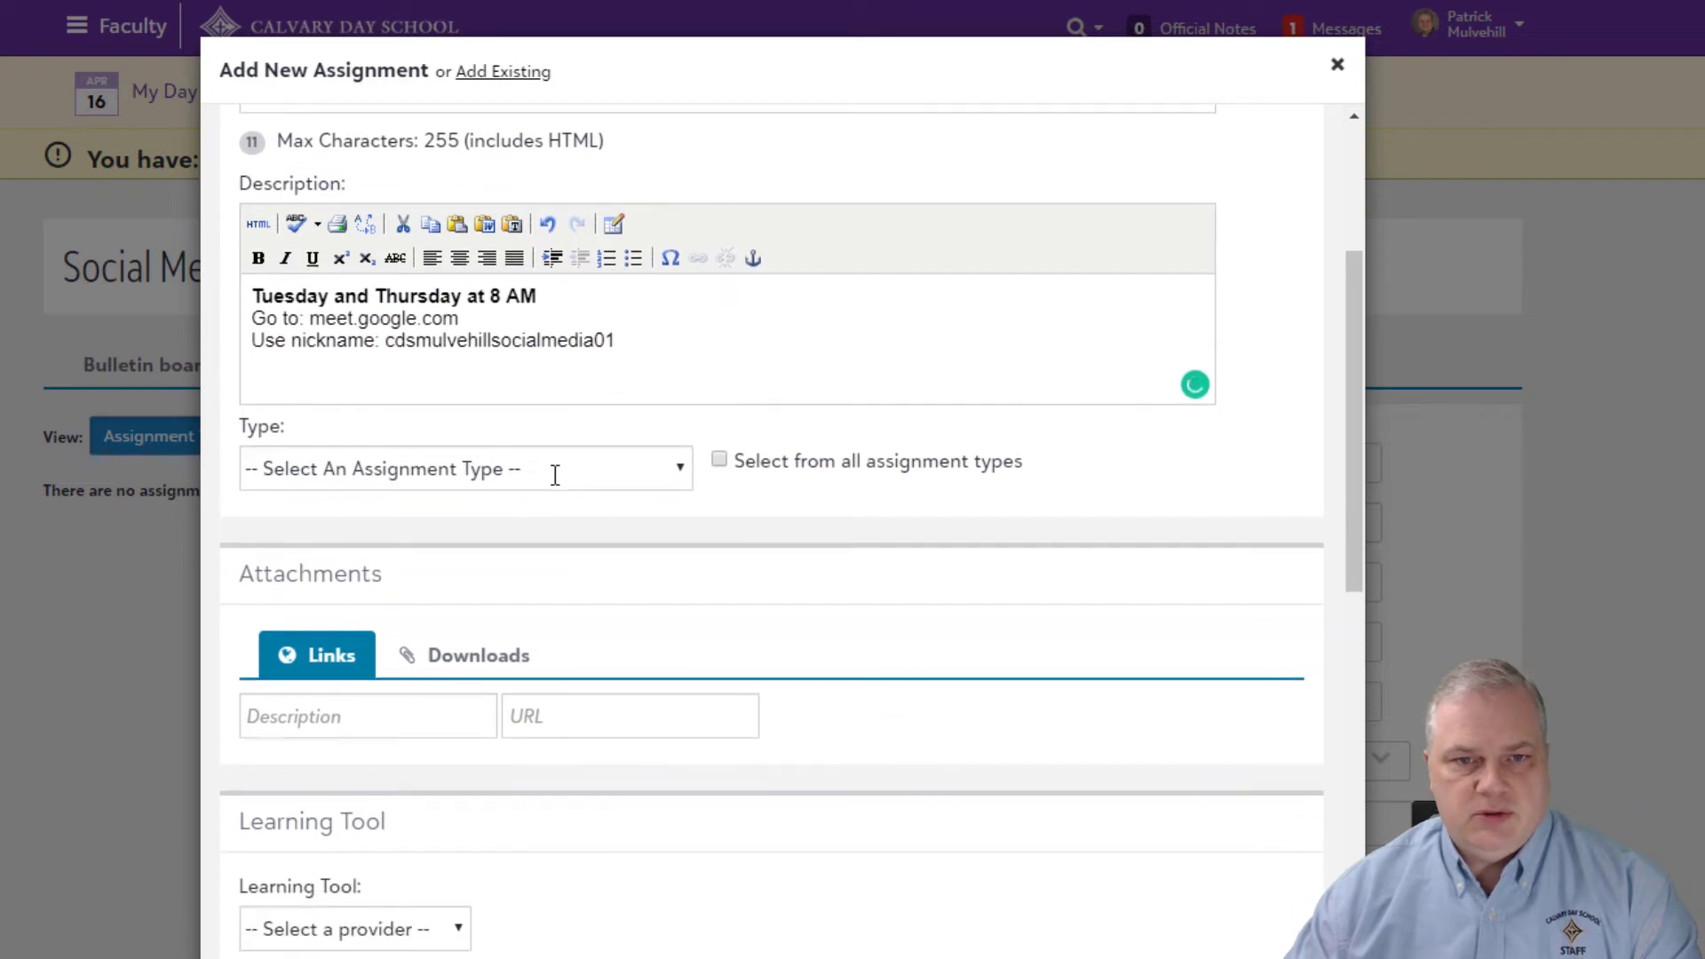
Step: Set the assignment type to Participation and keep it out of the gradebook
click(555, 486)
click(435, 553)
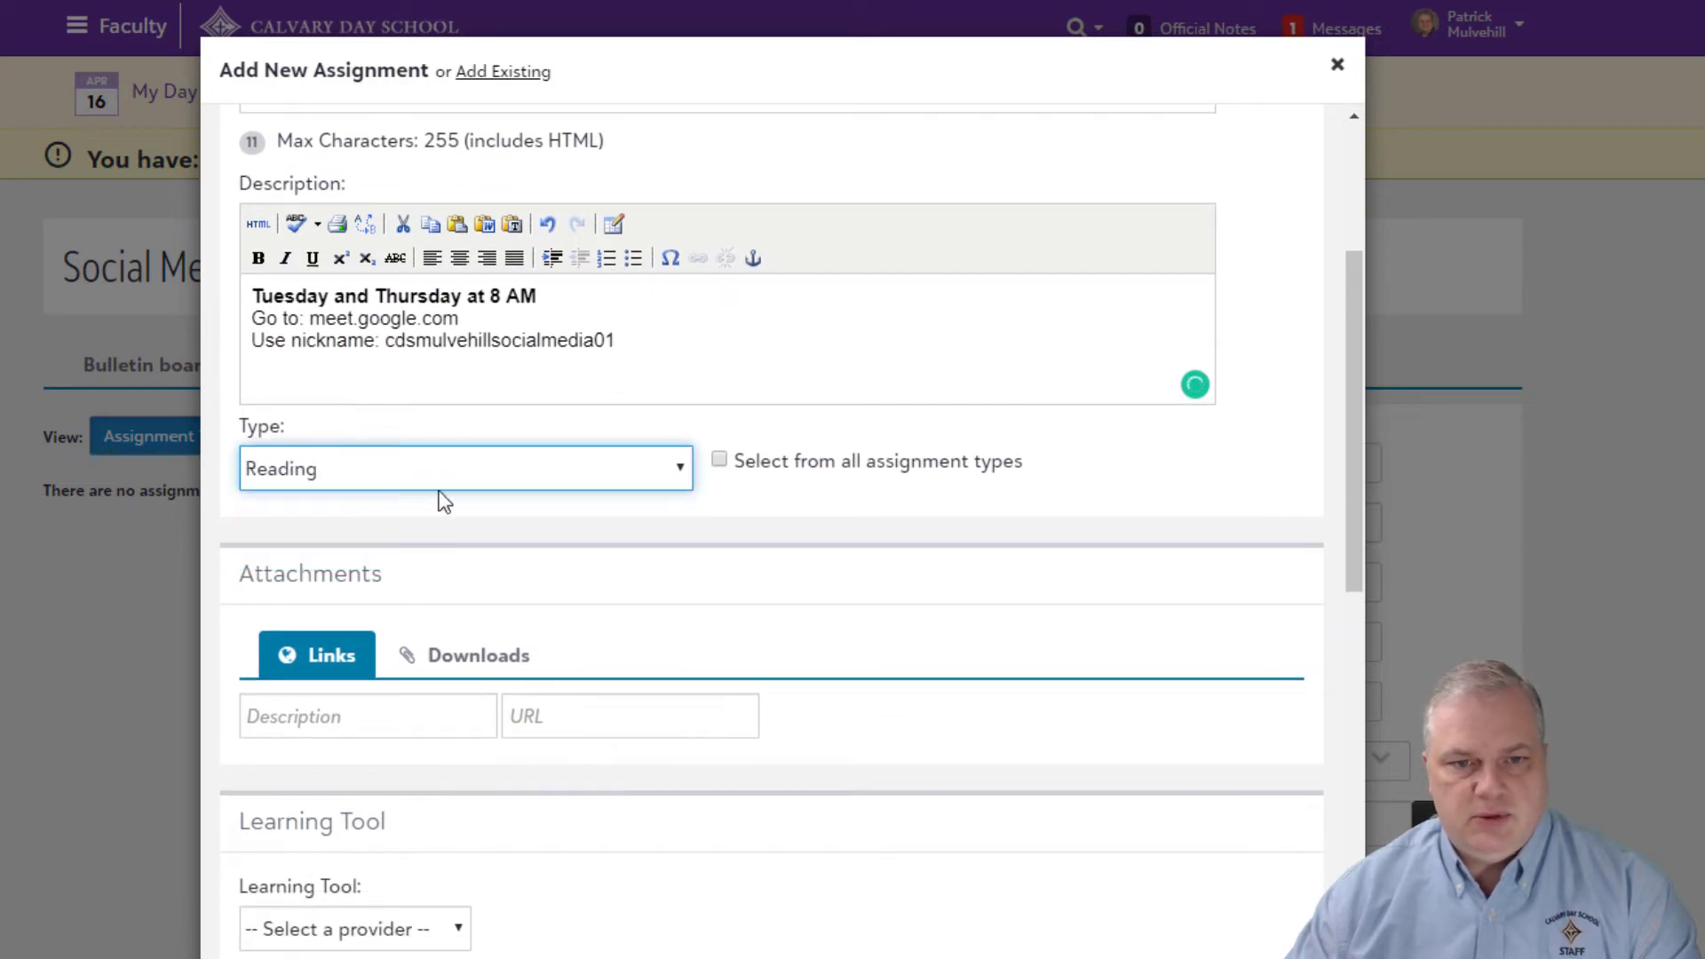
click(500, 479)
click(720, 459)
click(661, 479)
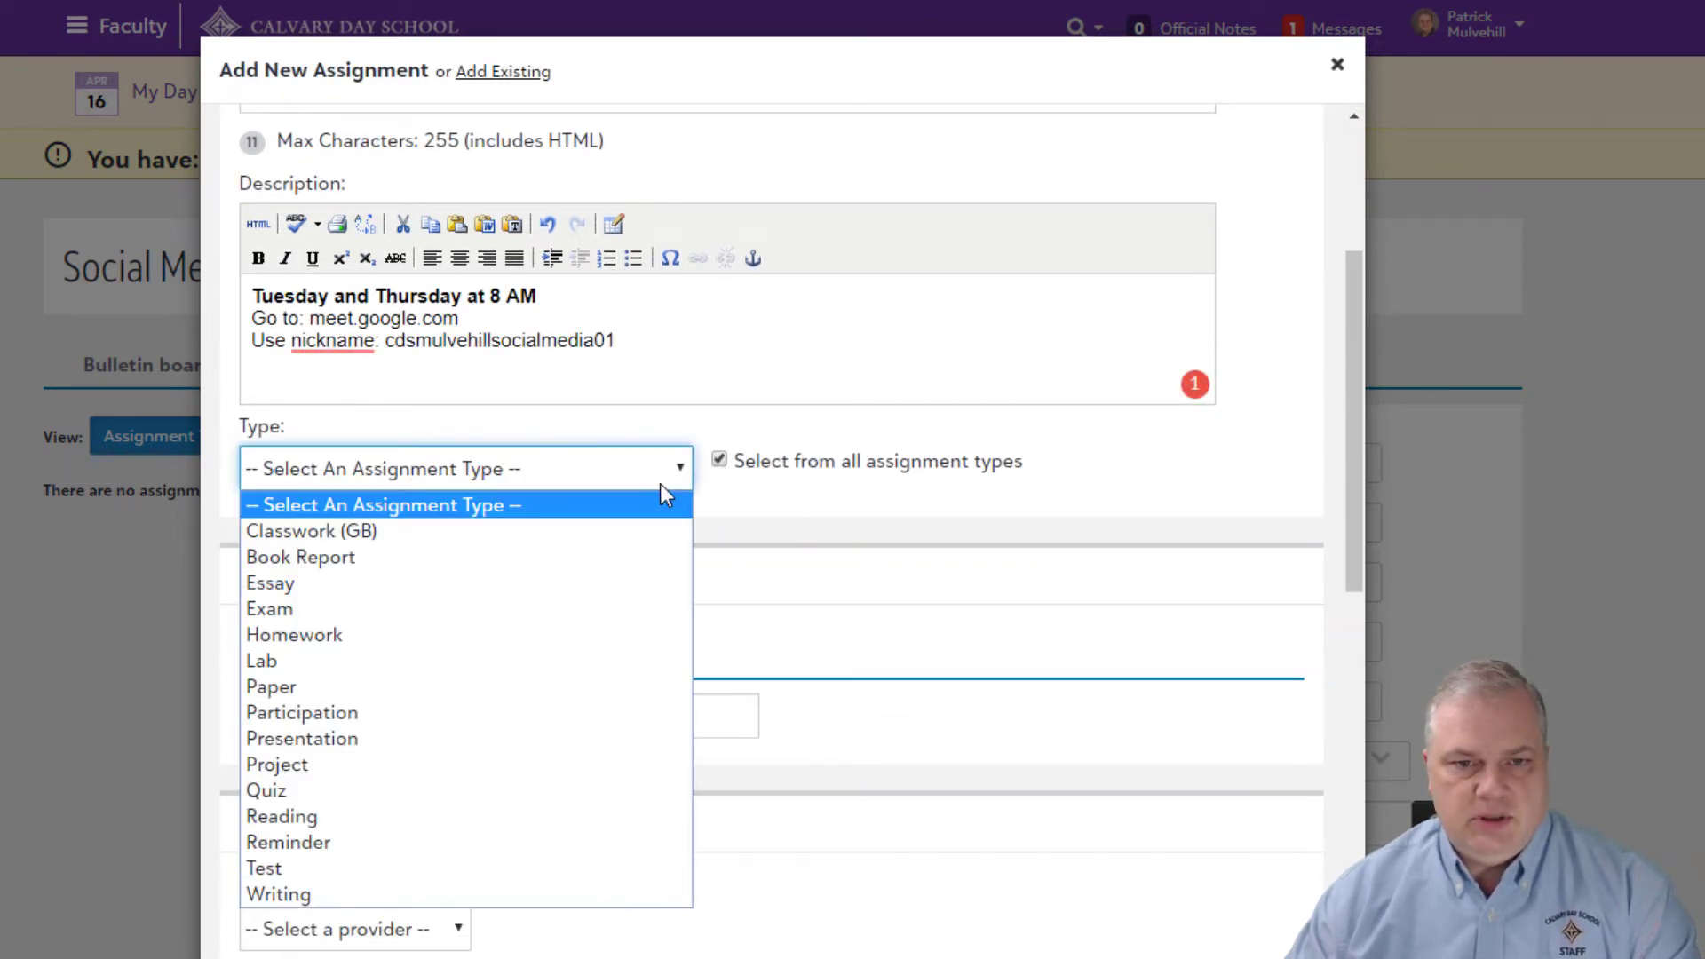
click(489, 713)
scroll(557, 697, down, 4)
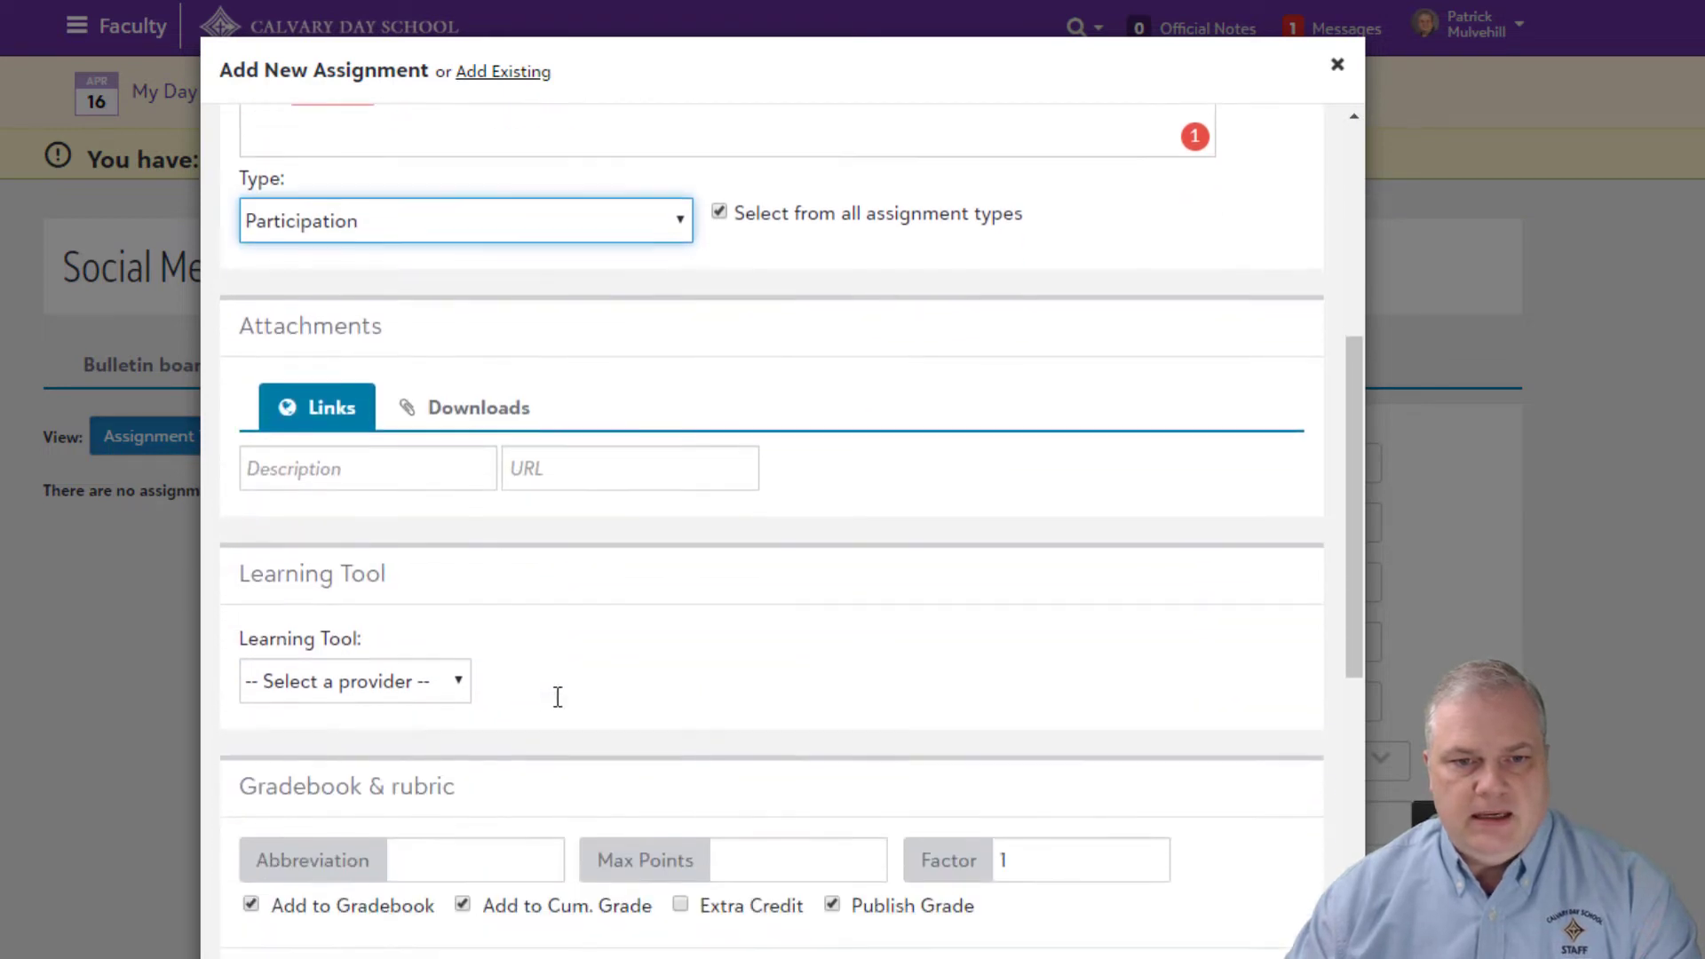
click(351, 668)
Step: Assign and make it due April 21, 2020 for Social Media 101 - 1, removing 101 - 2
scroll(533, 701, down, 5)
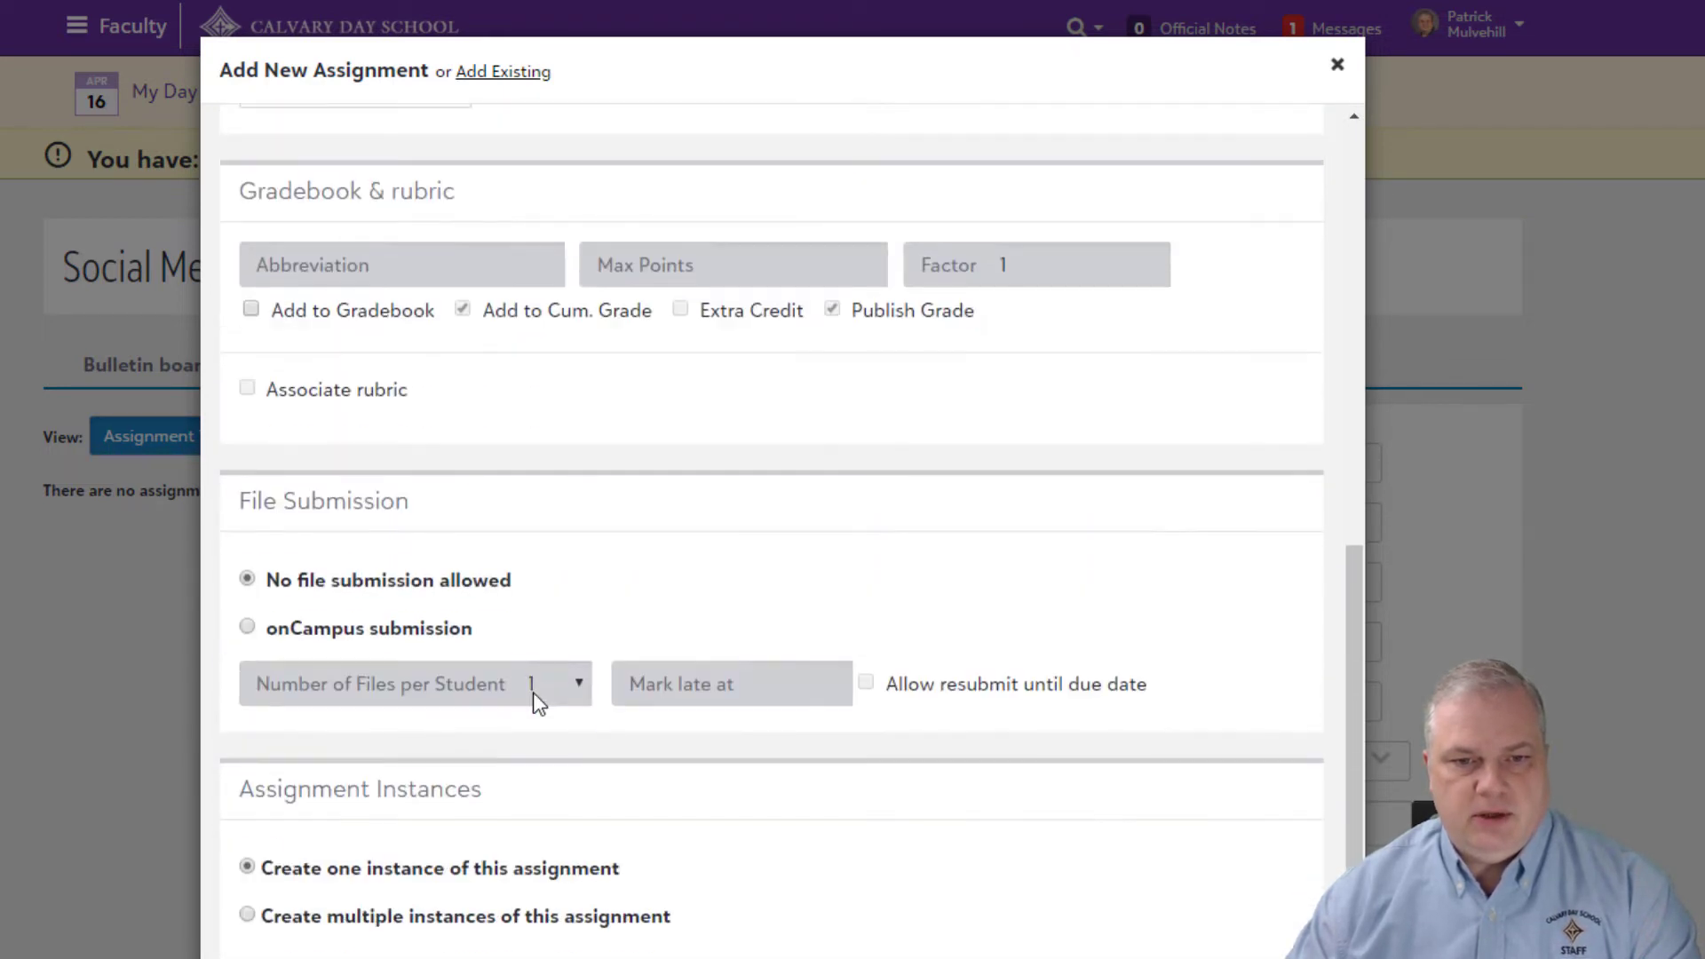
scroll(533, 701, down, 2)
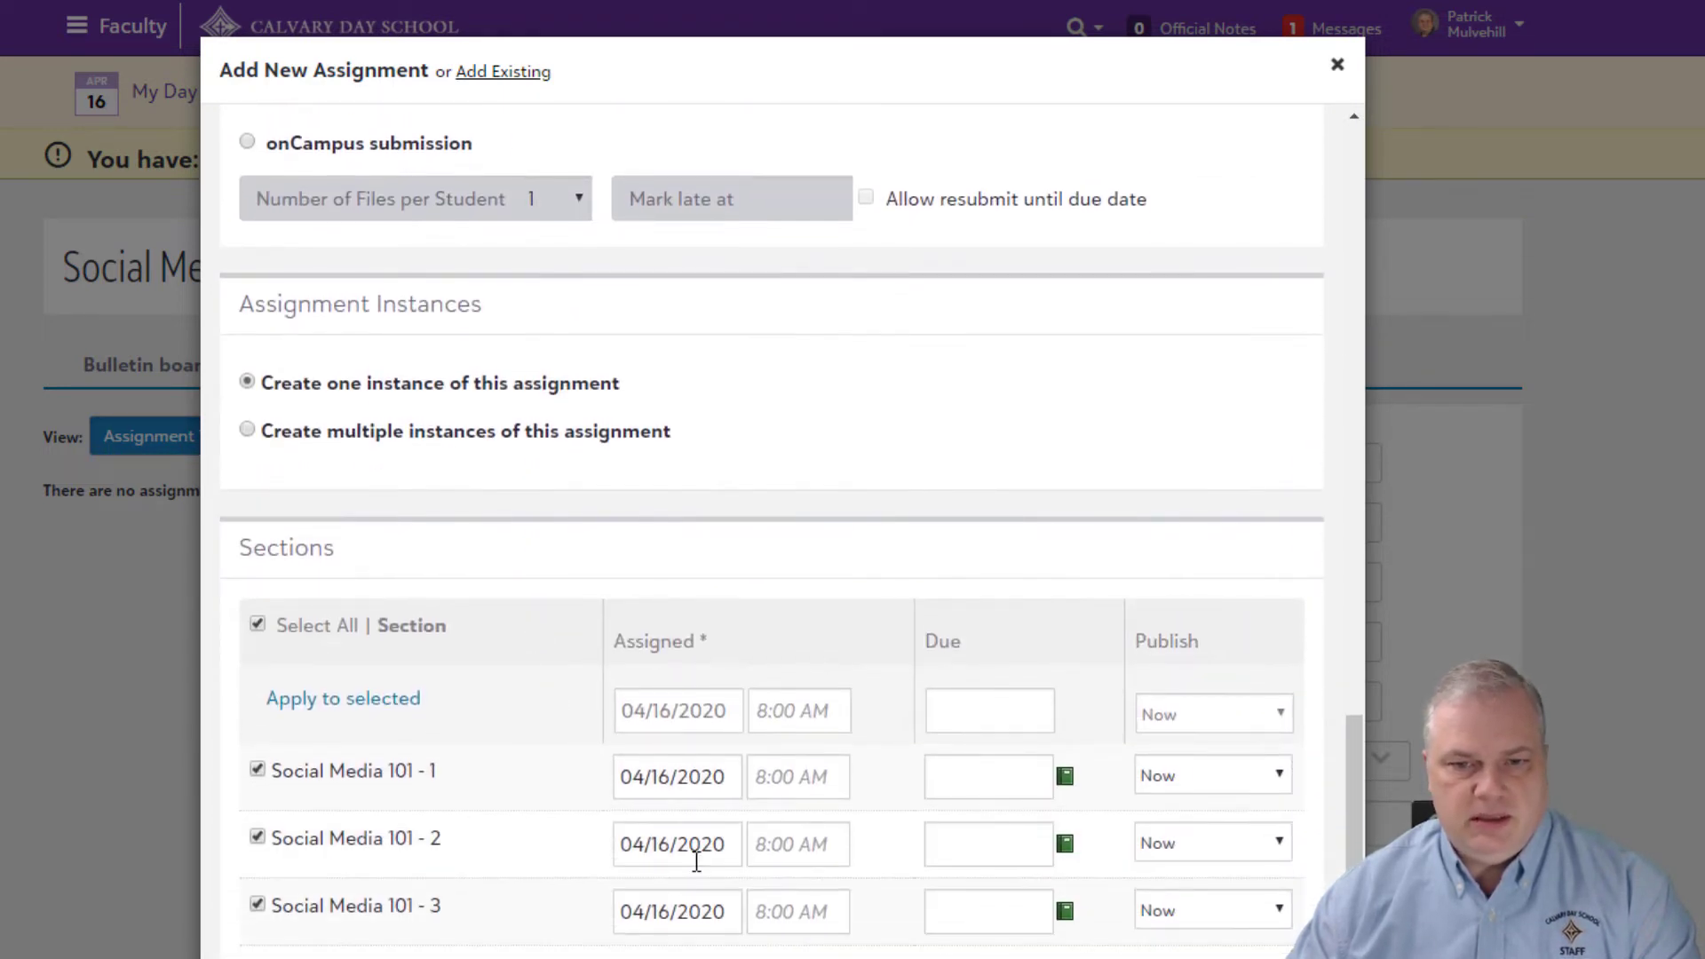
click(711, 777)
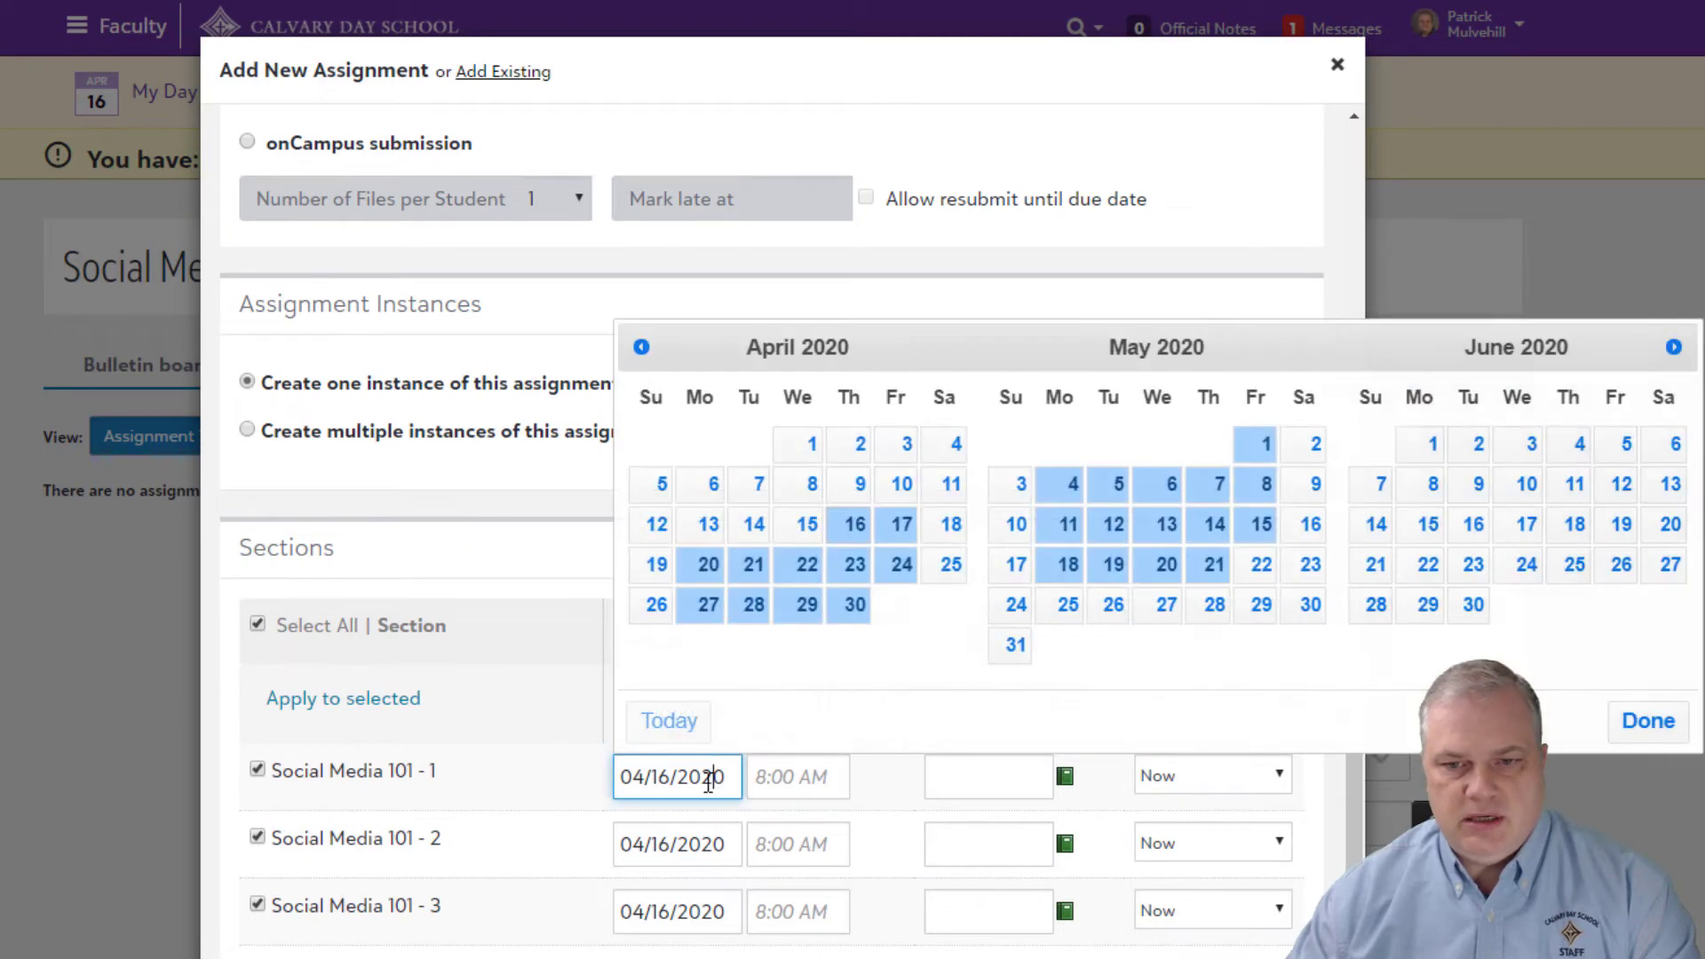
click(753, 565)
click(977, 777)
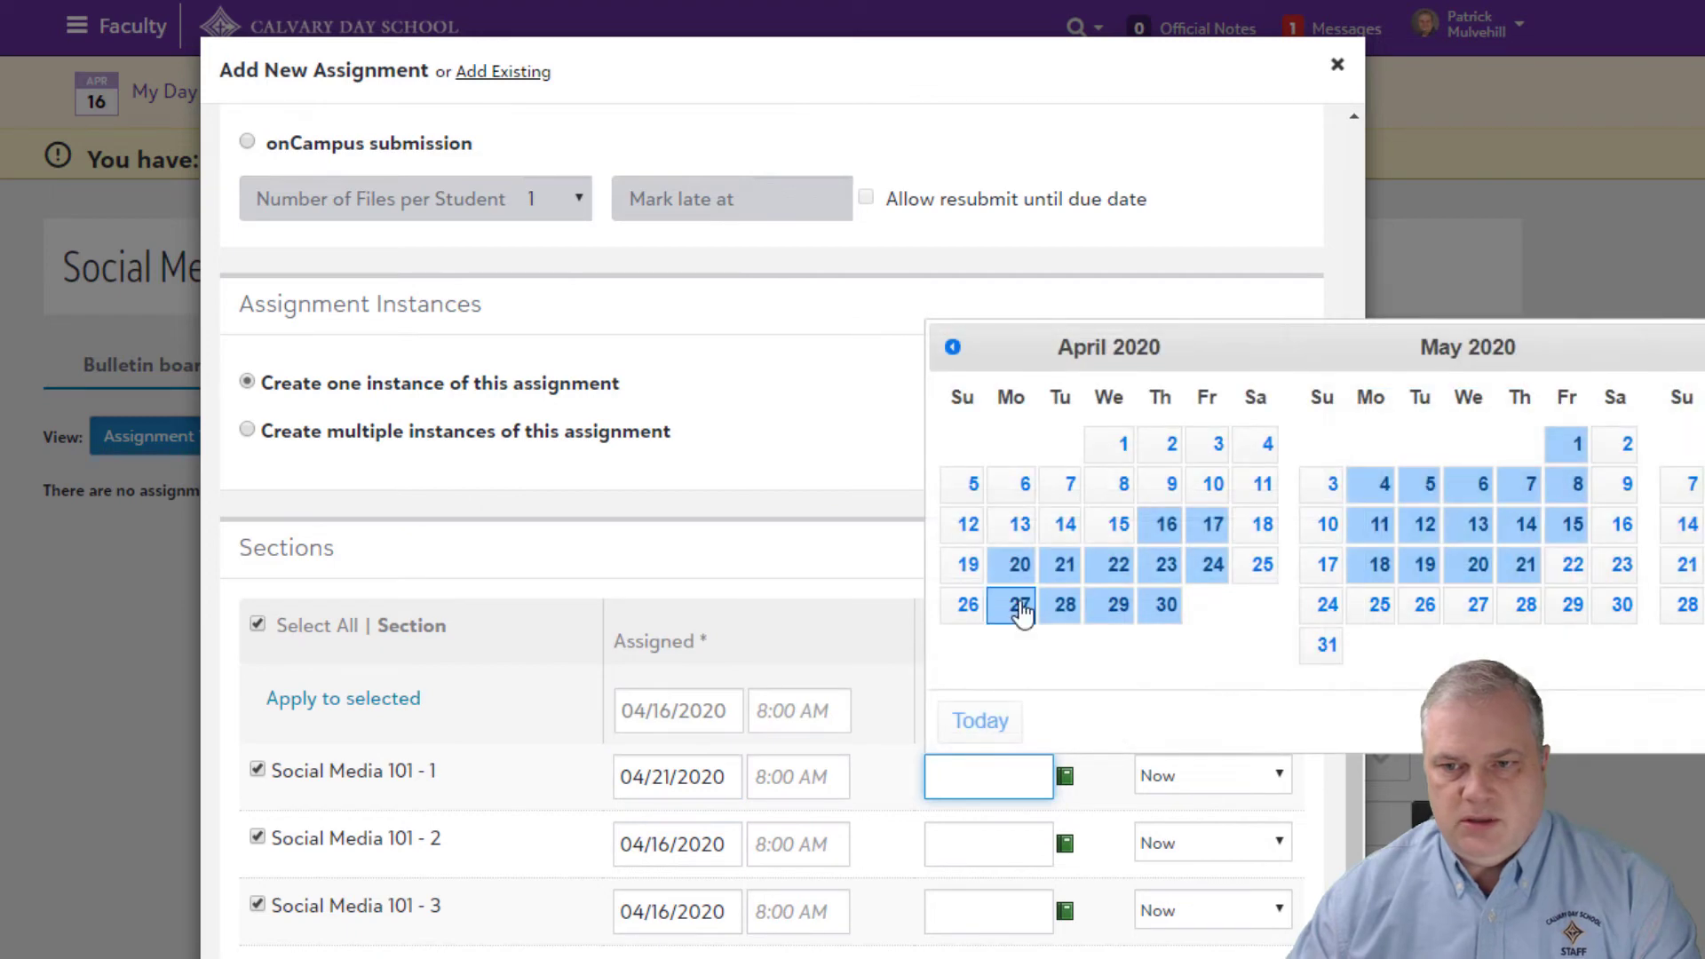
click(1063, 566)
click(355, 839)
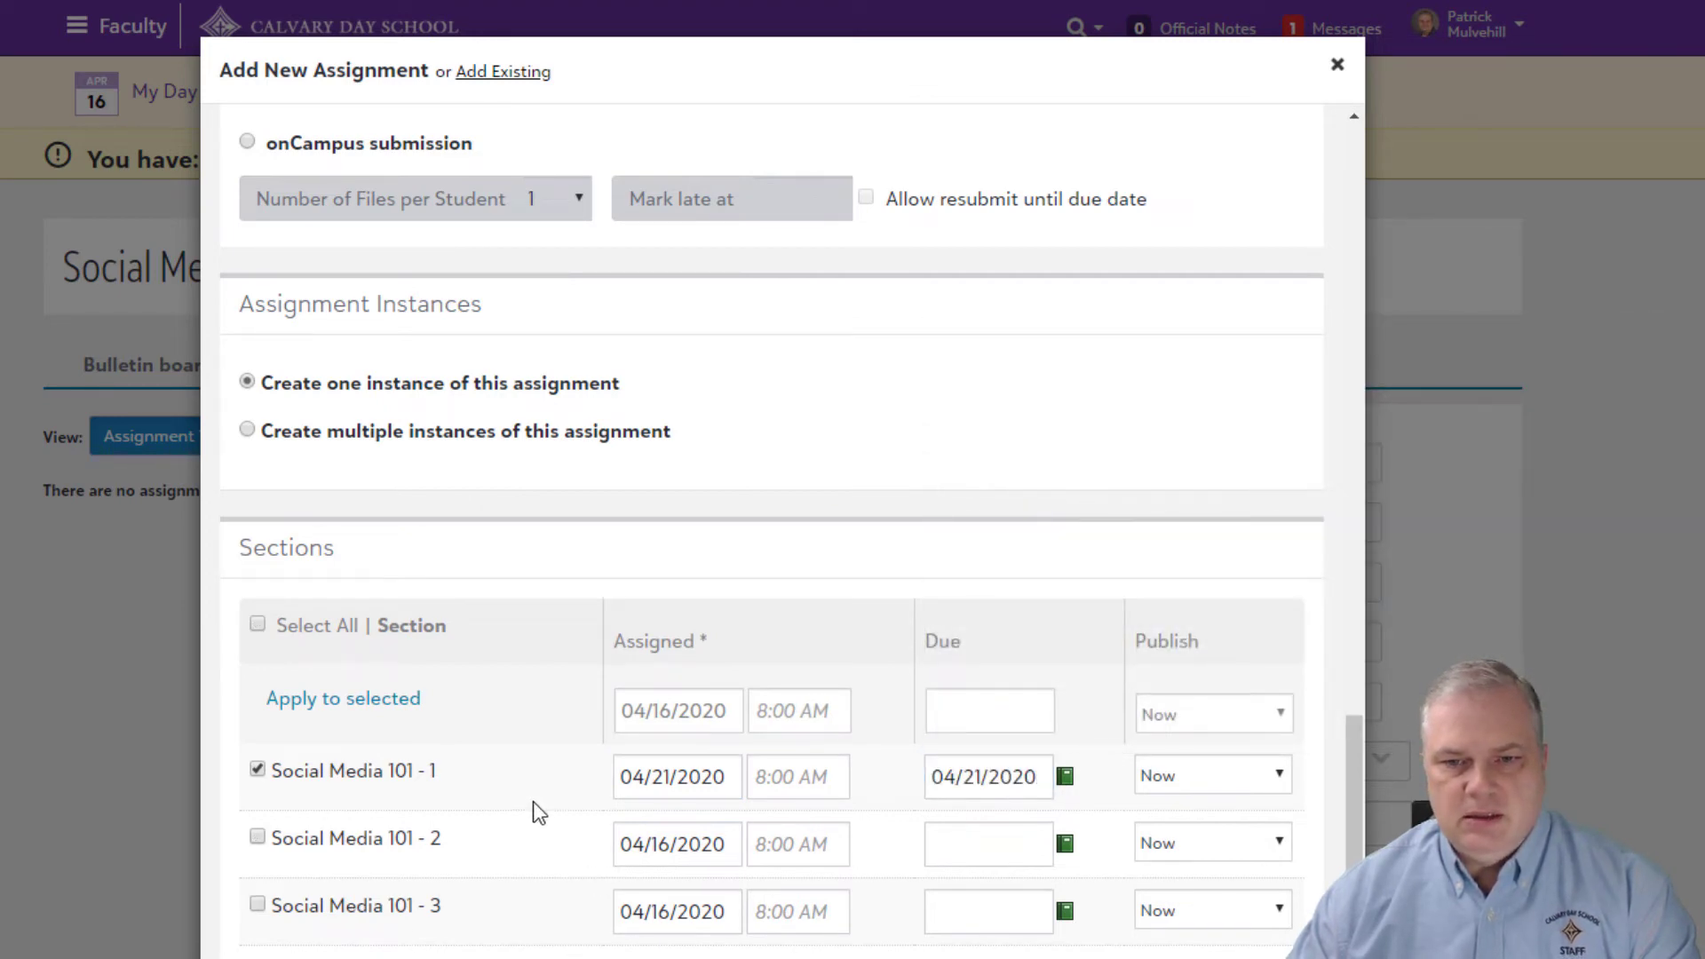
scroll(545, 808, up, 7)
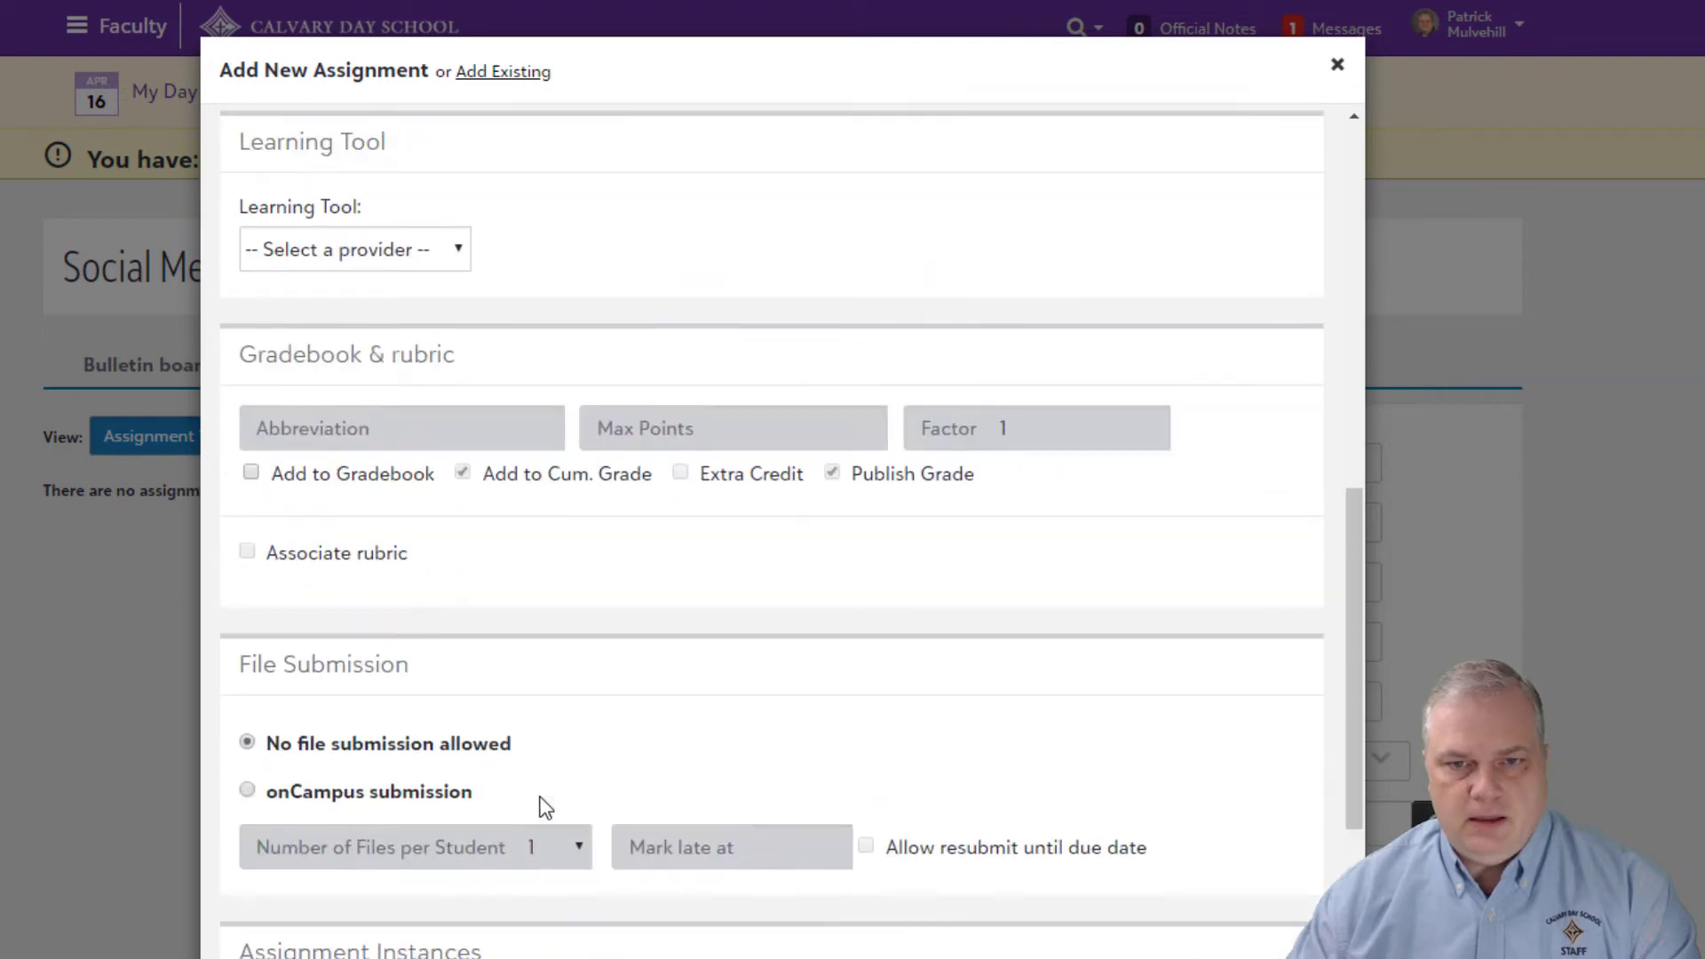
scroll(545, 809, down, 7)
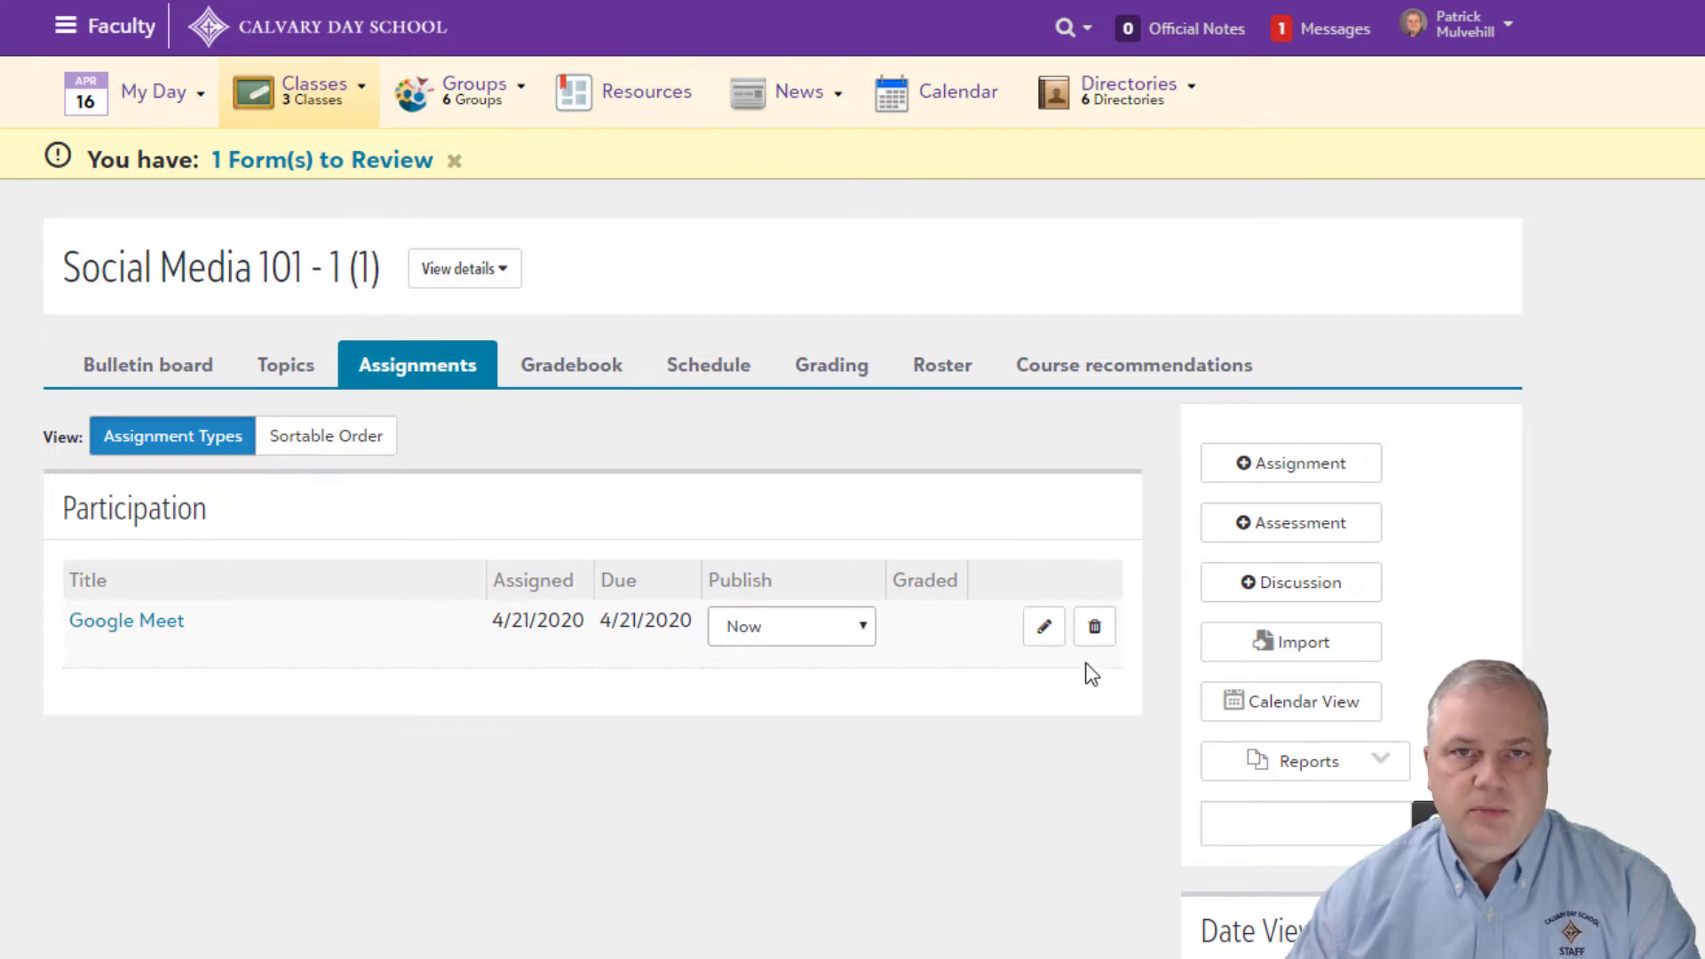
Step: Review the Google Meet assignment details and bulletin board, then open the assignment for editing
click(138, 623)
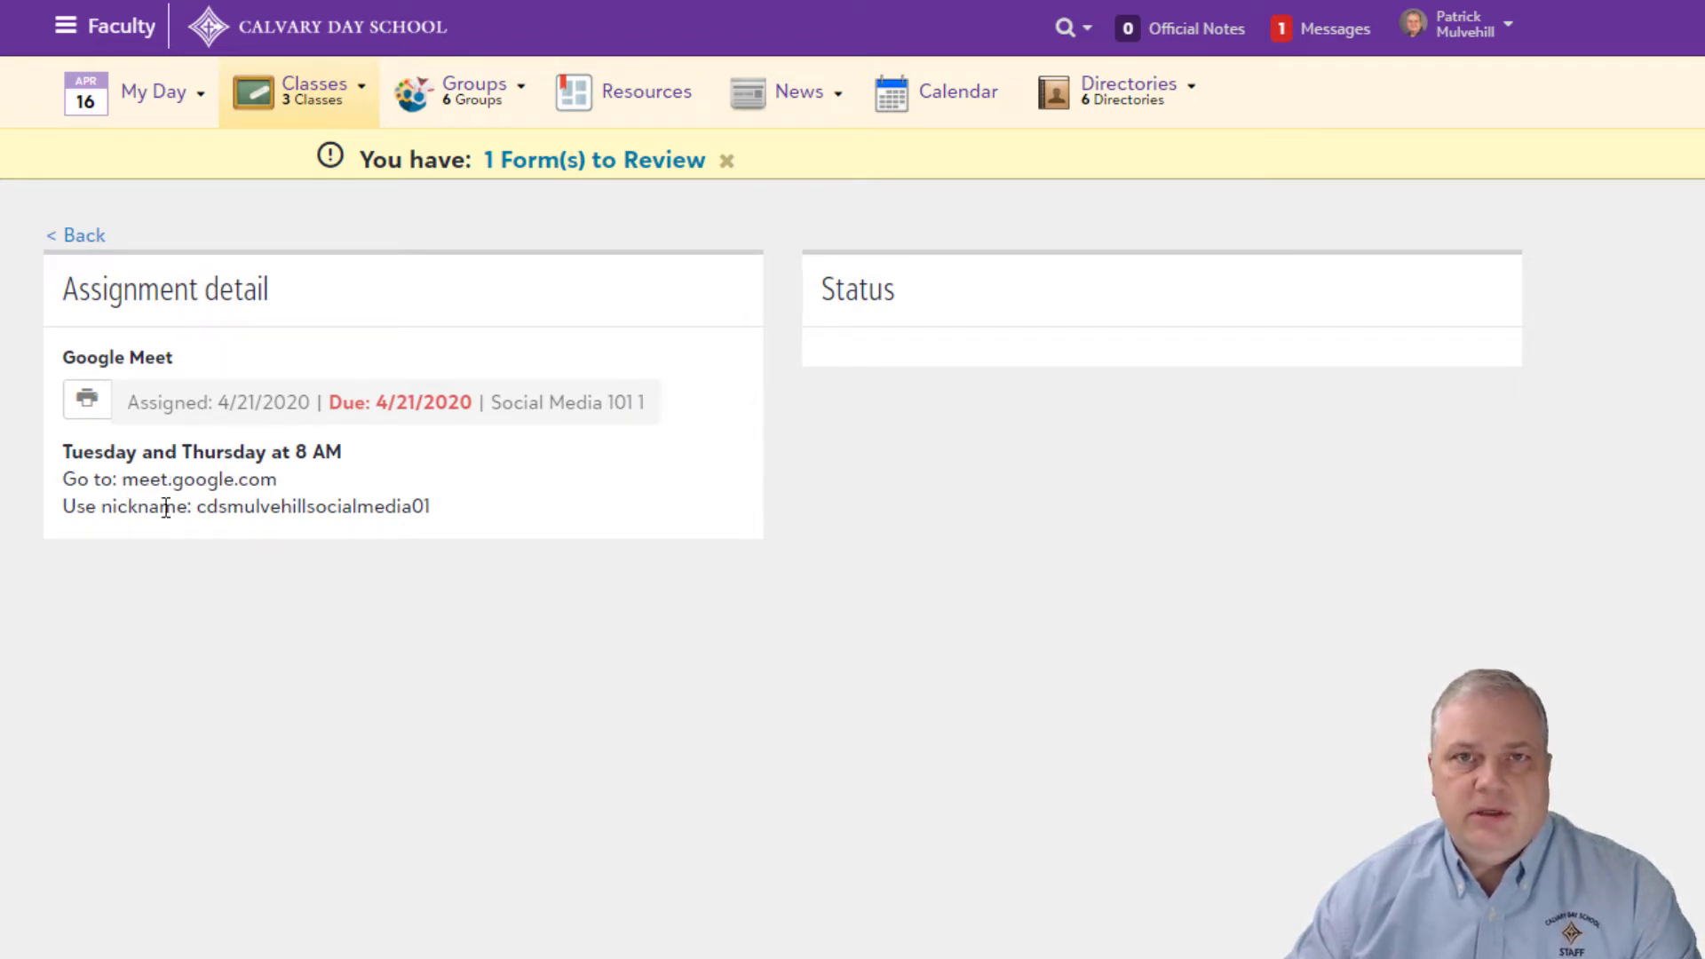
click(80, 237)
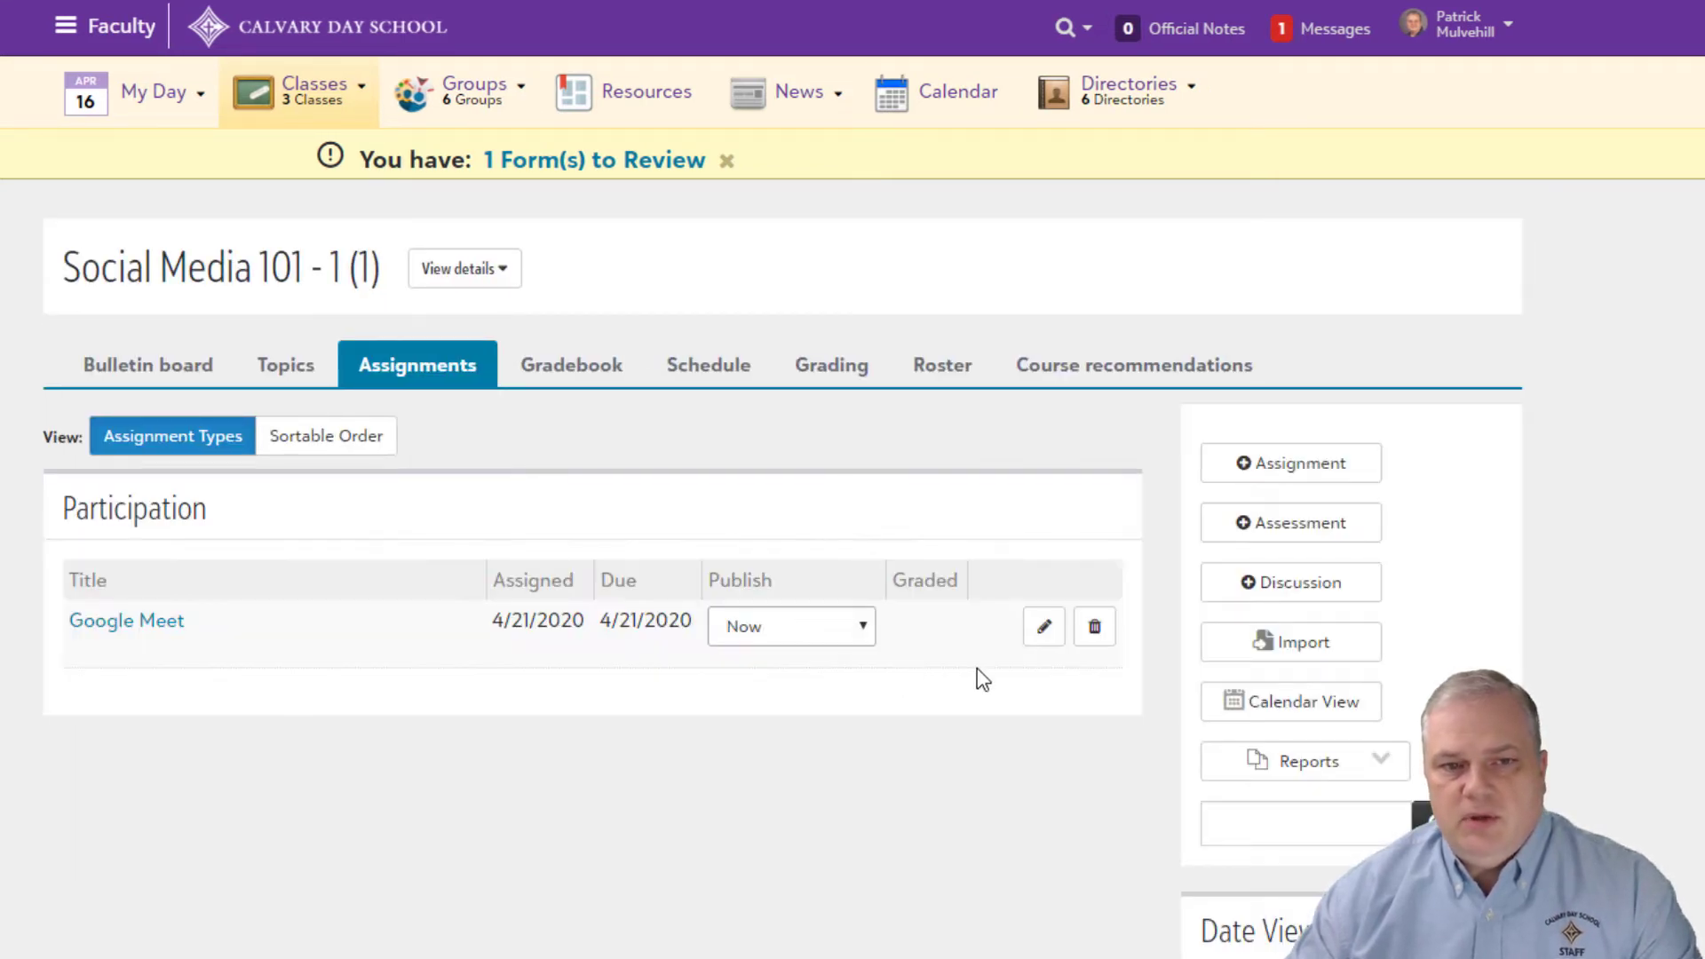
click(145, 364)
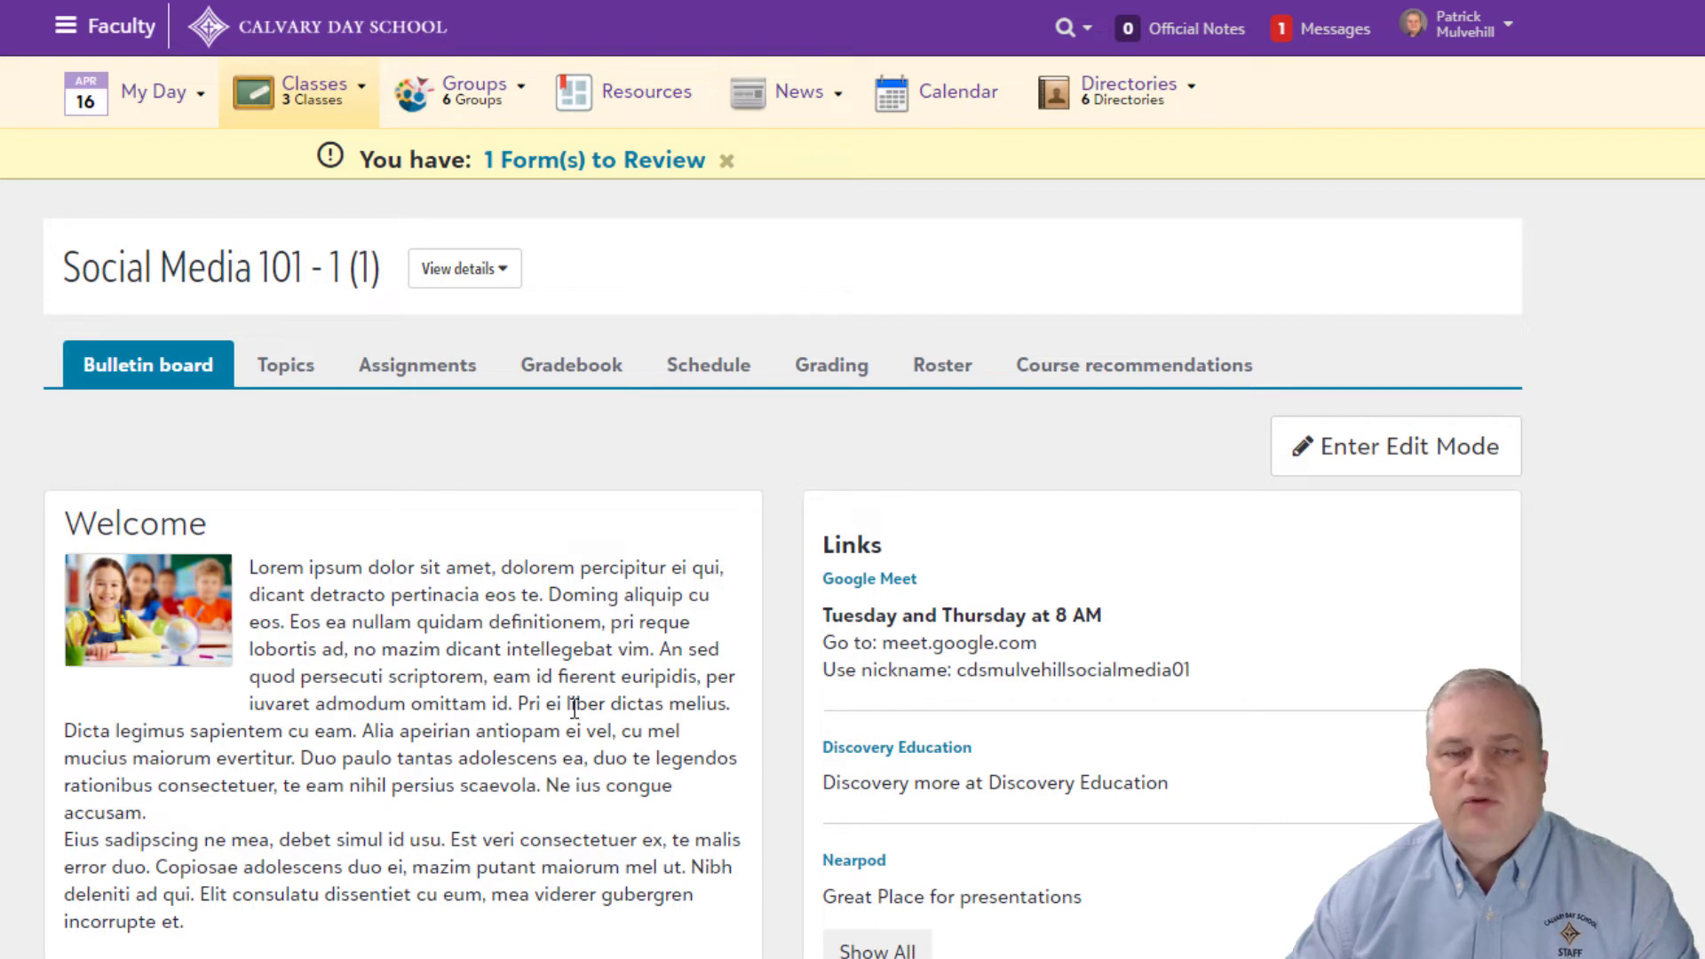
click(410, 369)
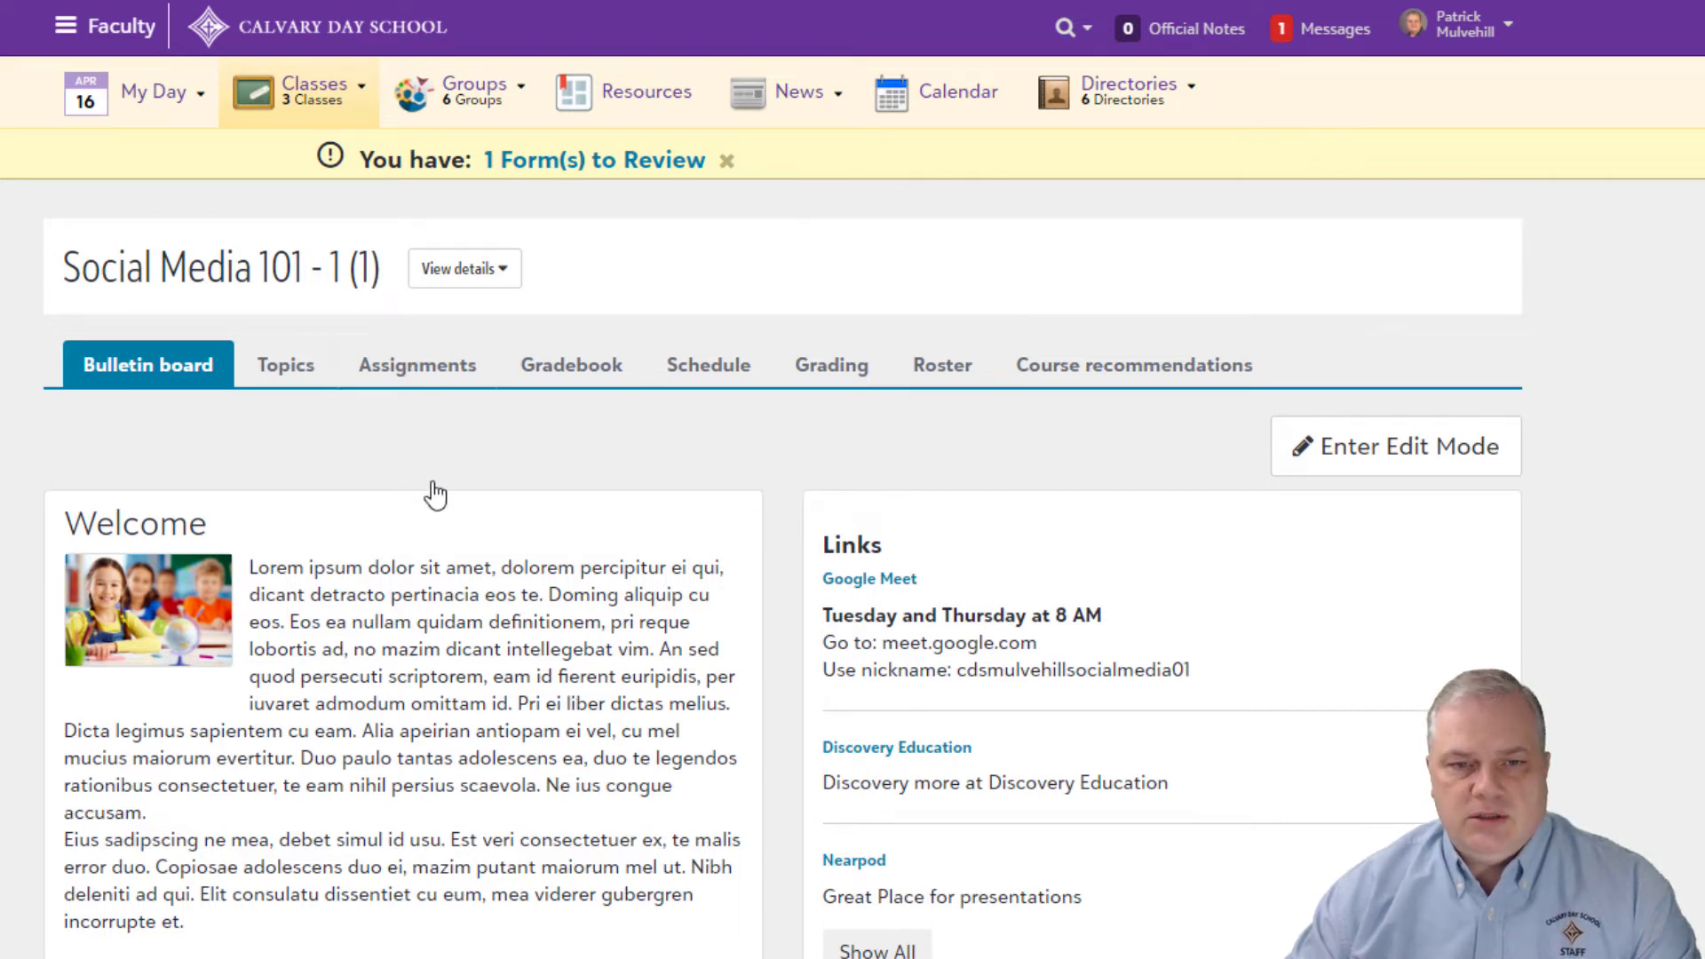
click(1045, 627)
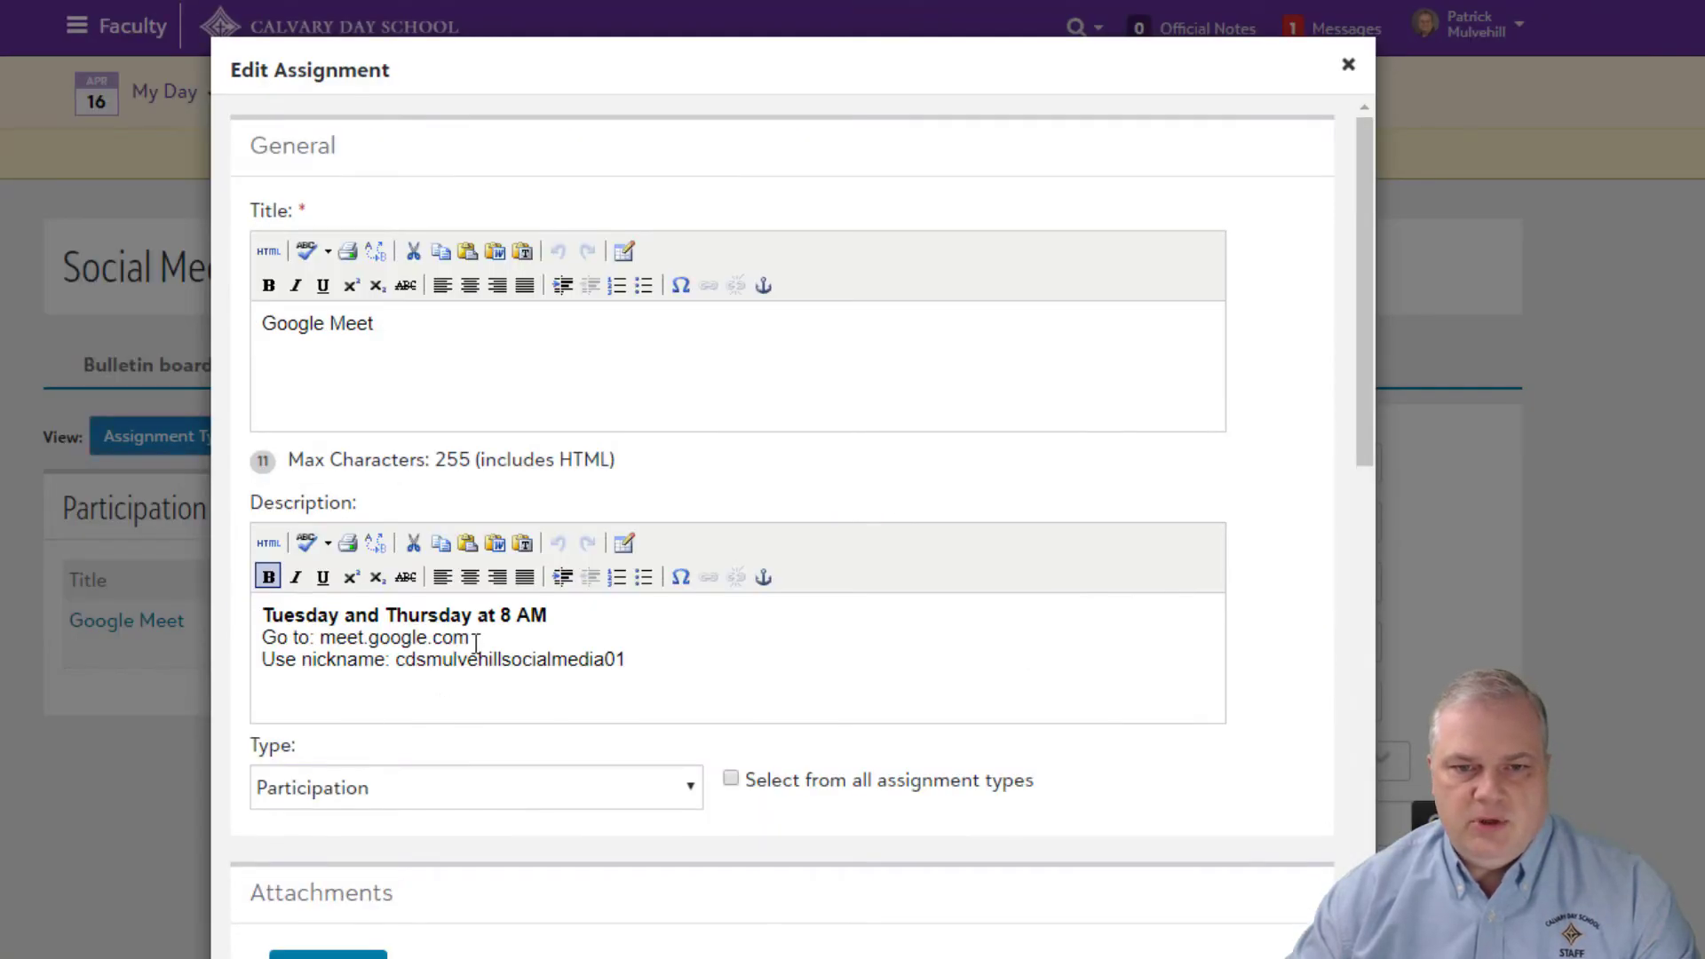
drag(475, 639, 318, 641)
key(ctrl+c)
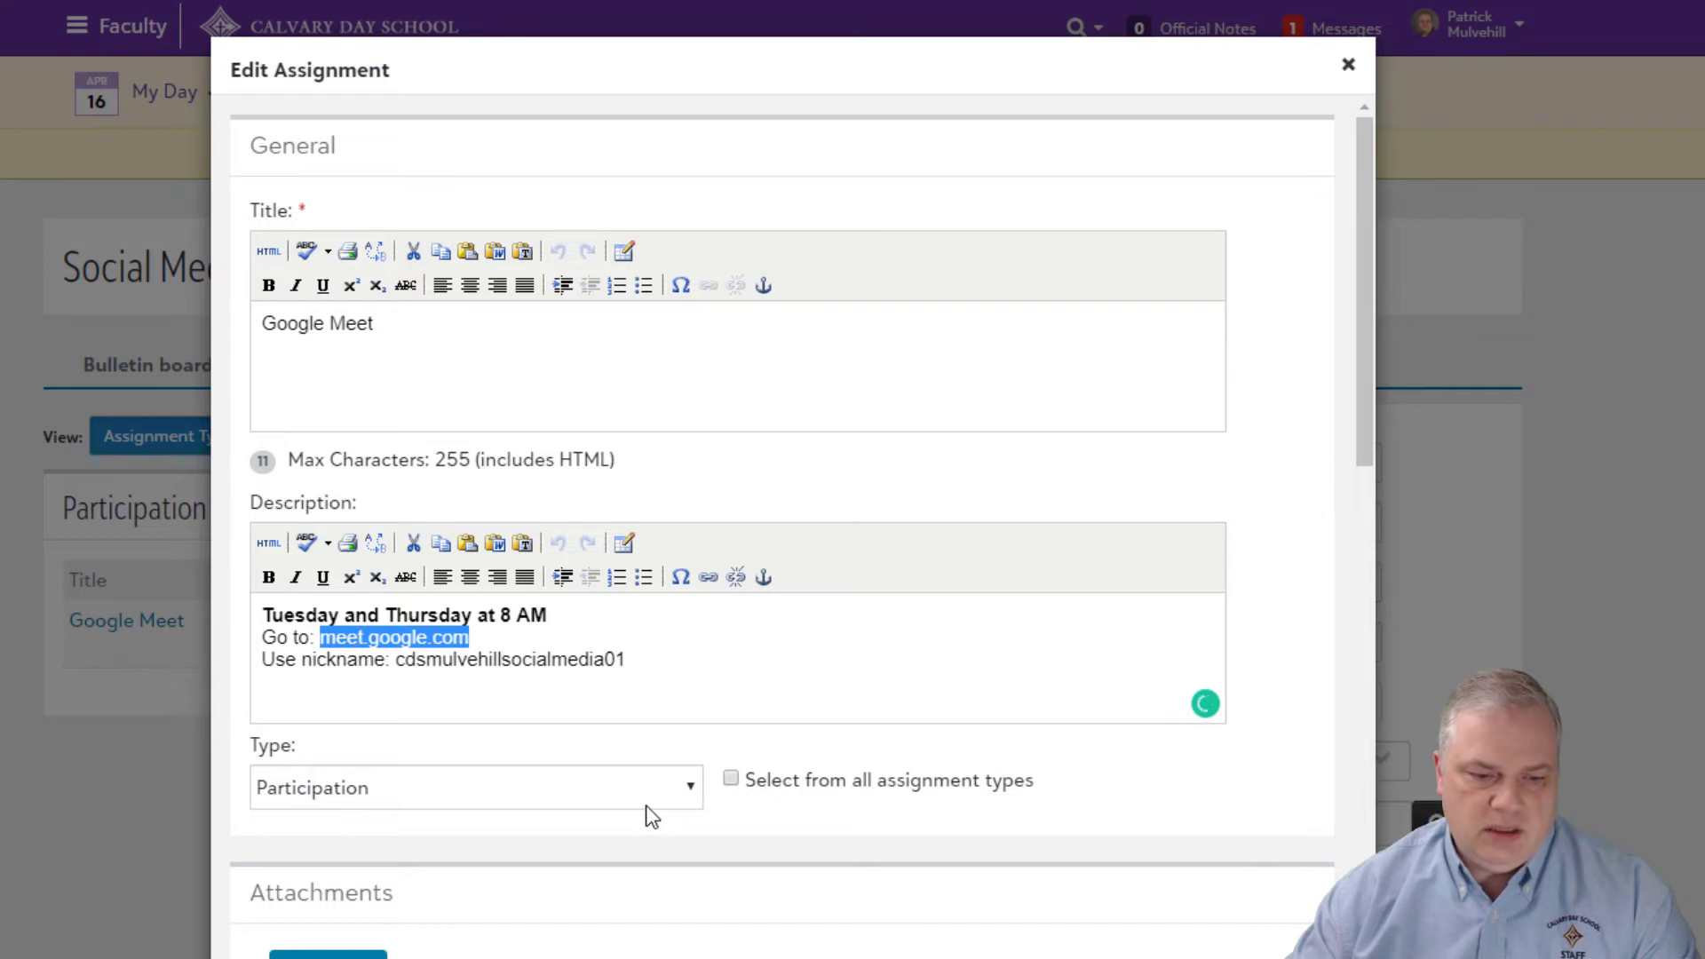
click(708, 579)
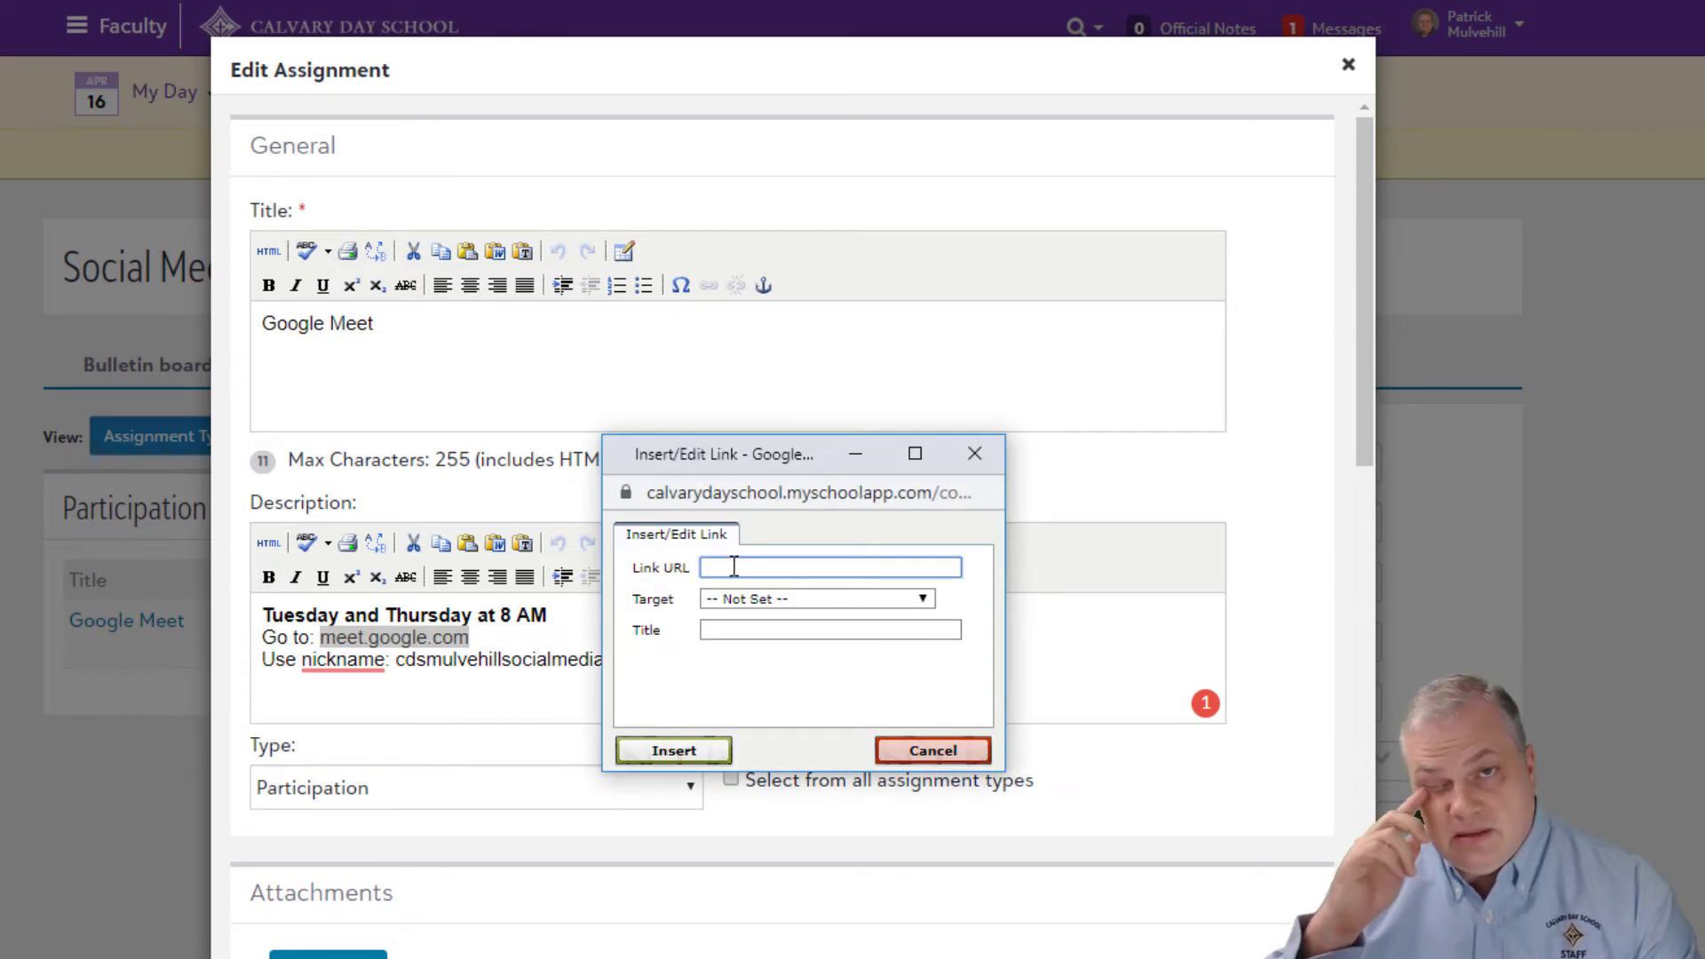
text(h)
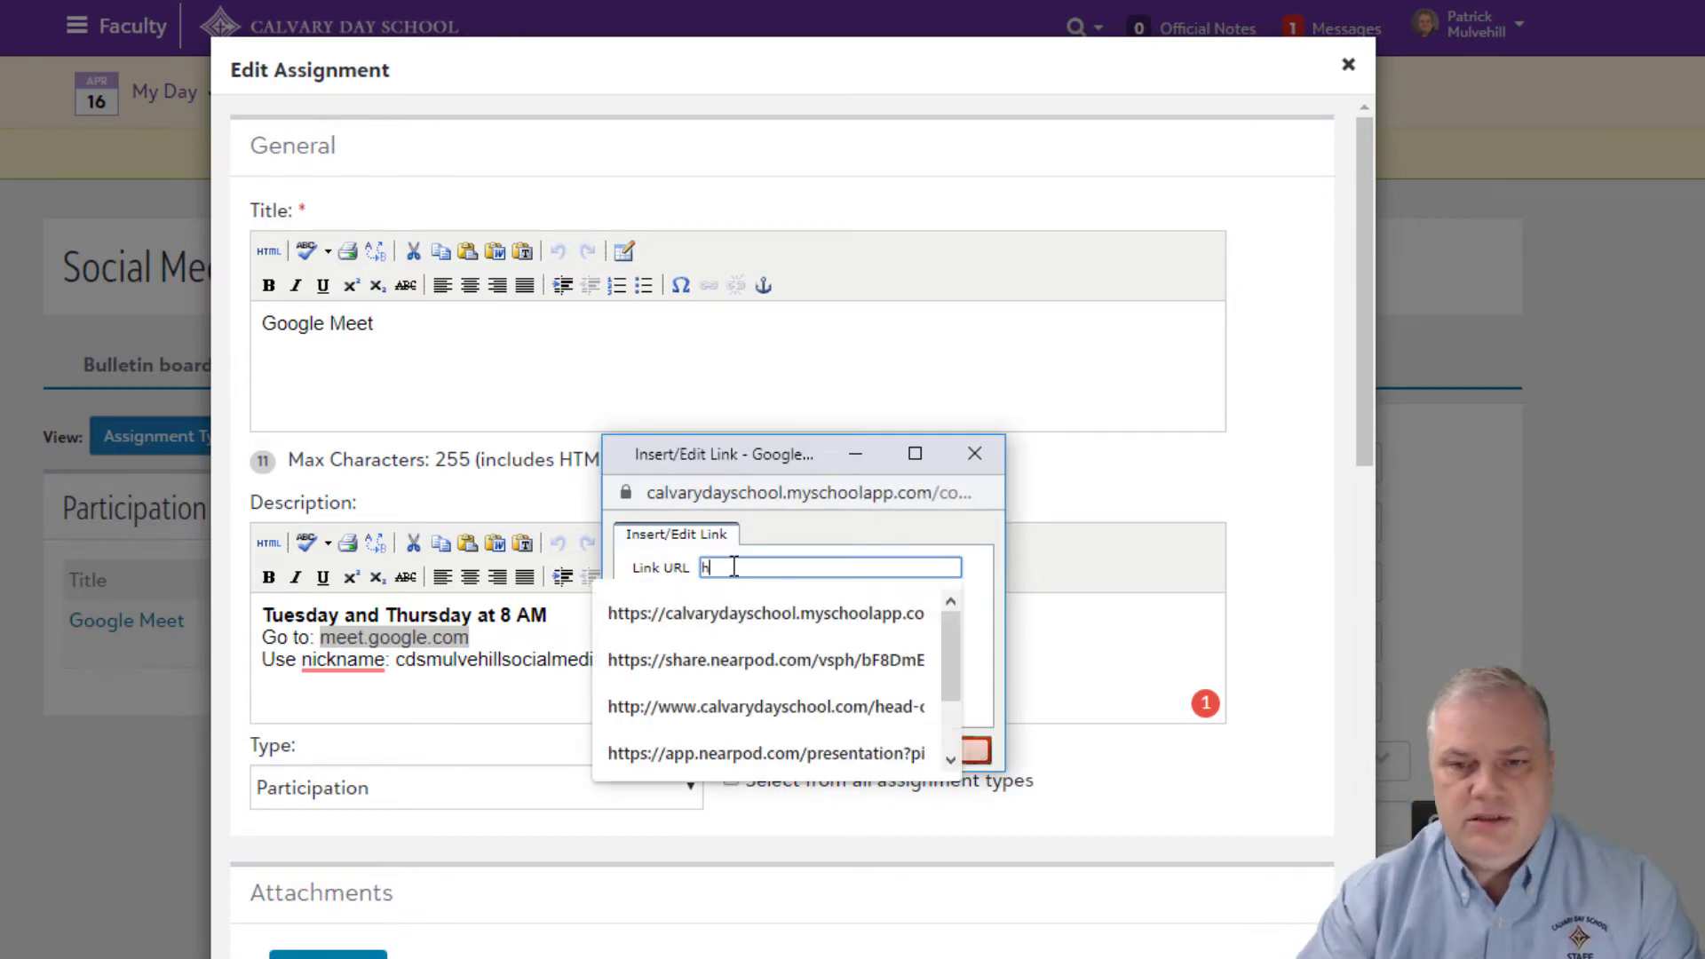
text(ttp:/)
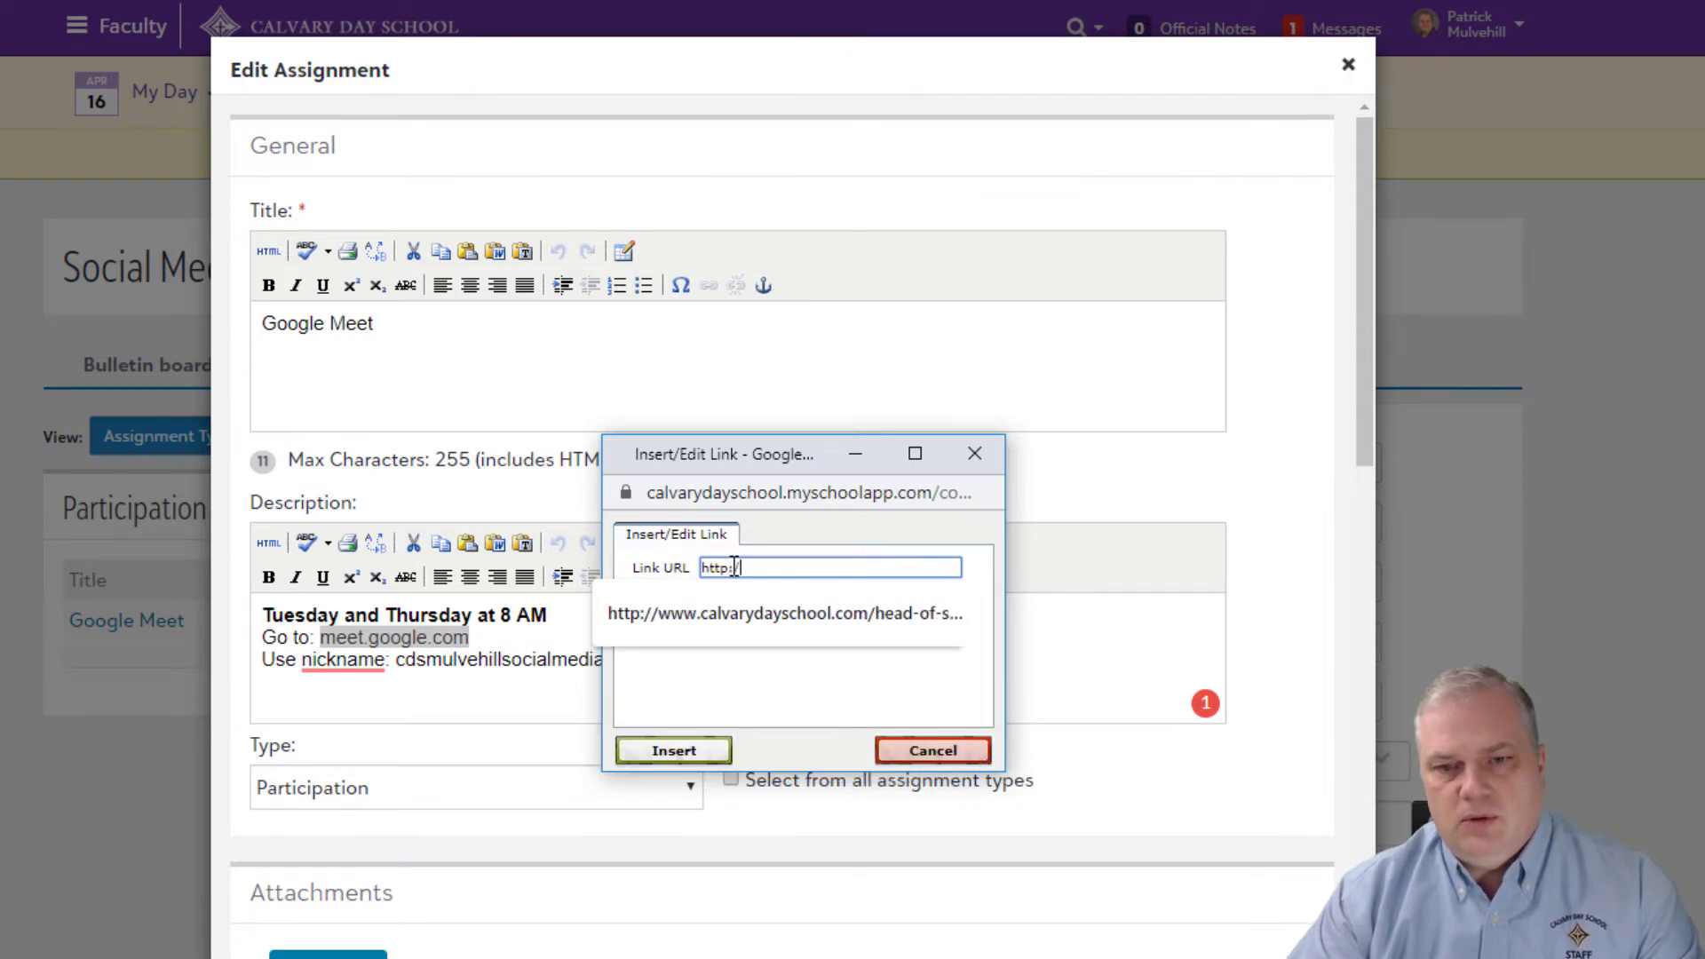
text(/)
key(ctrl+v)
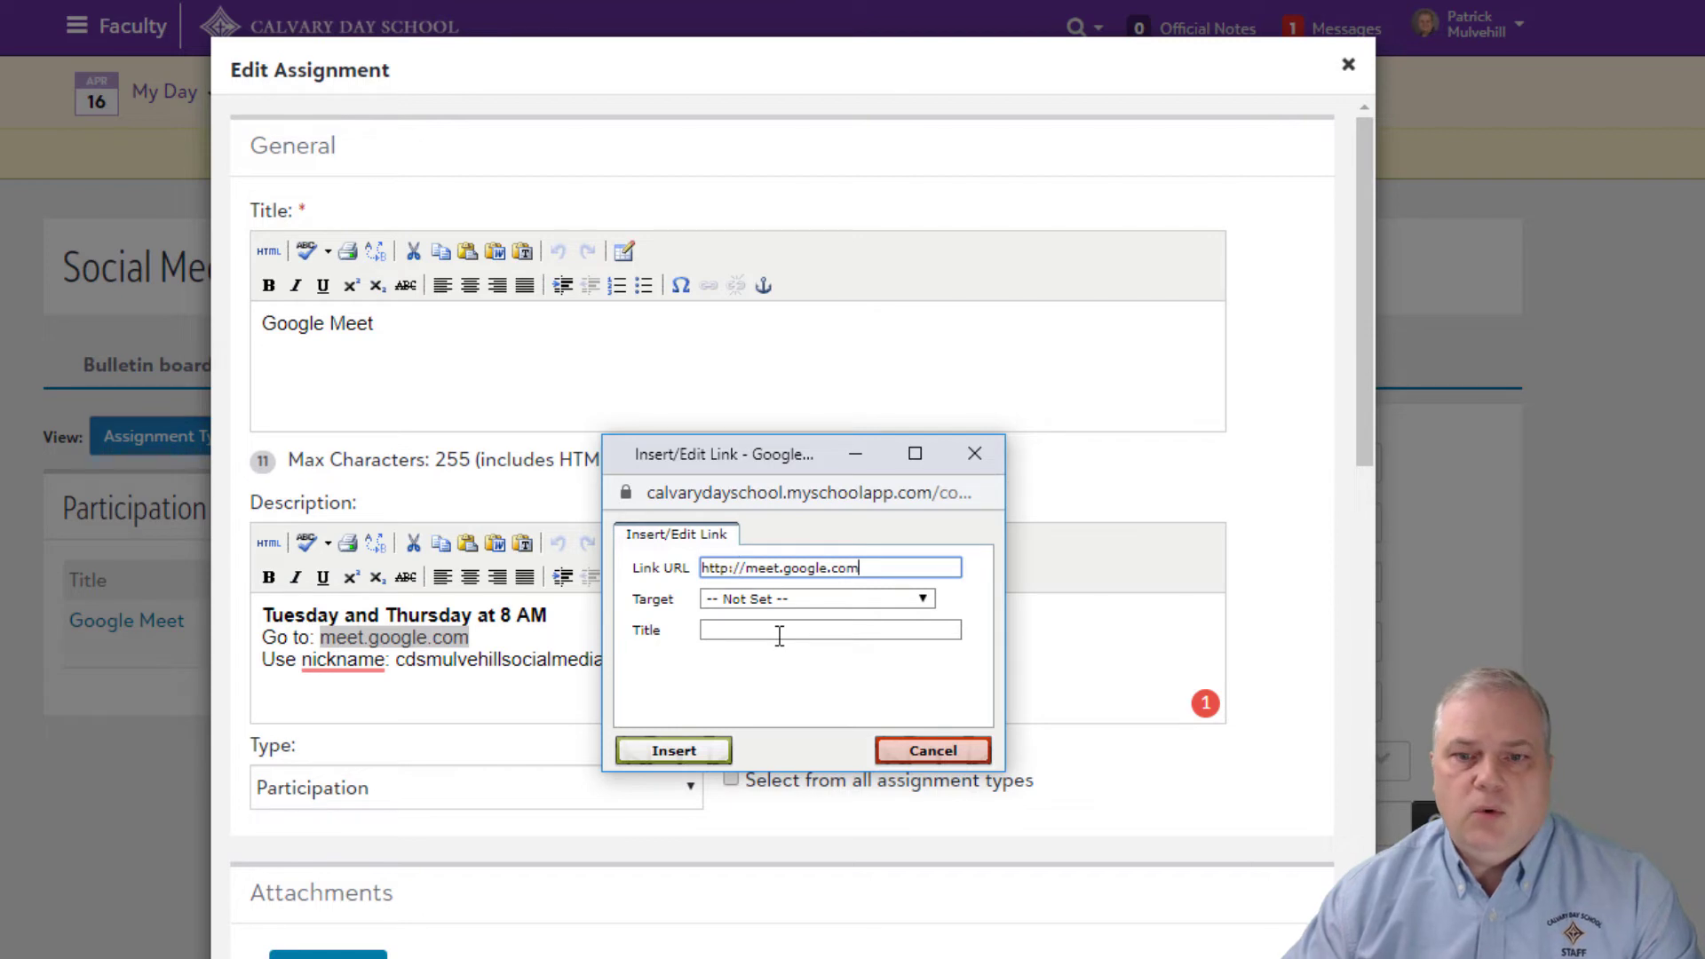
click(806, 598)
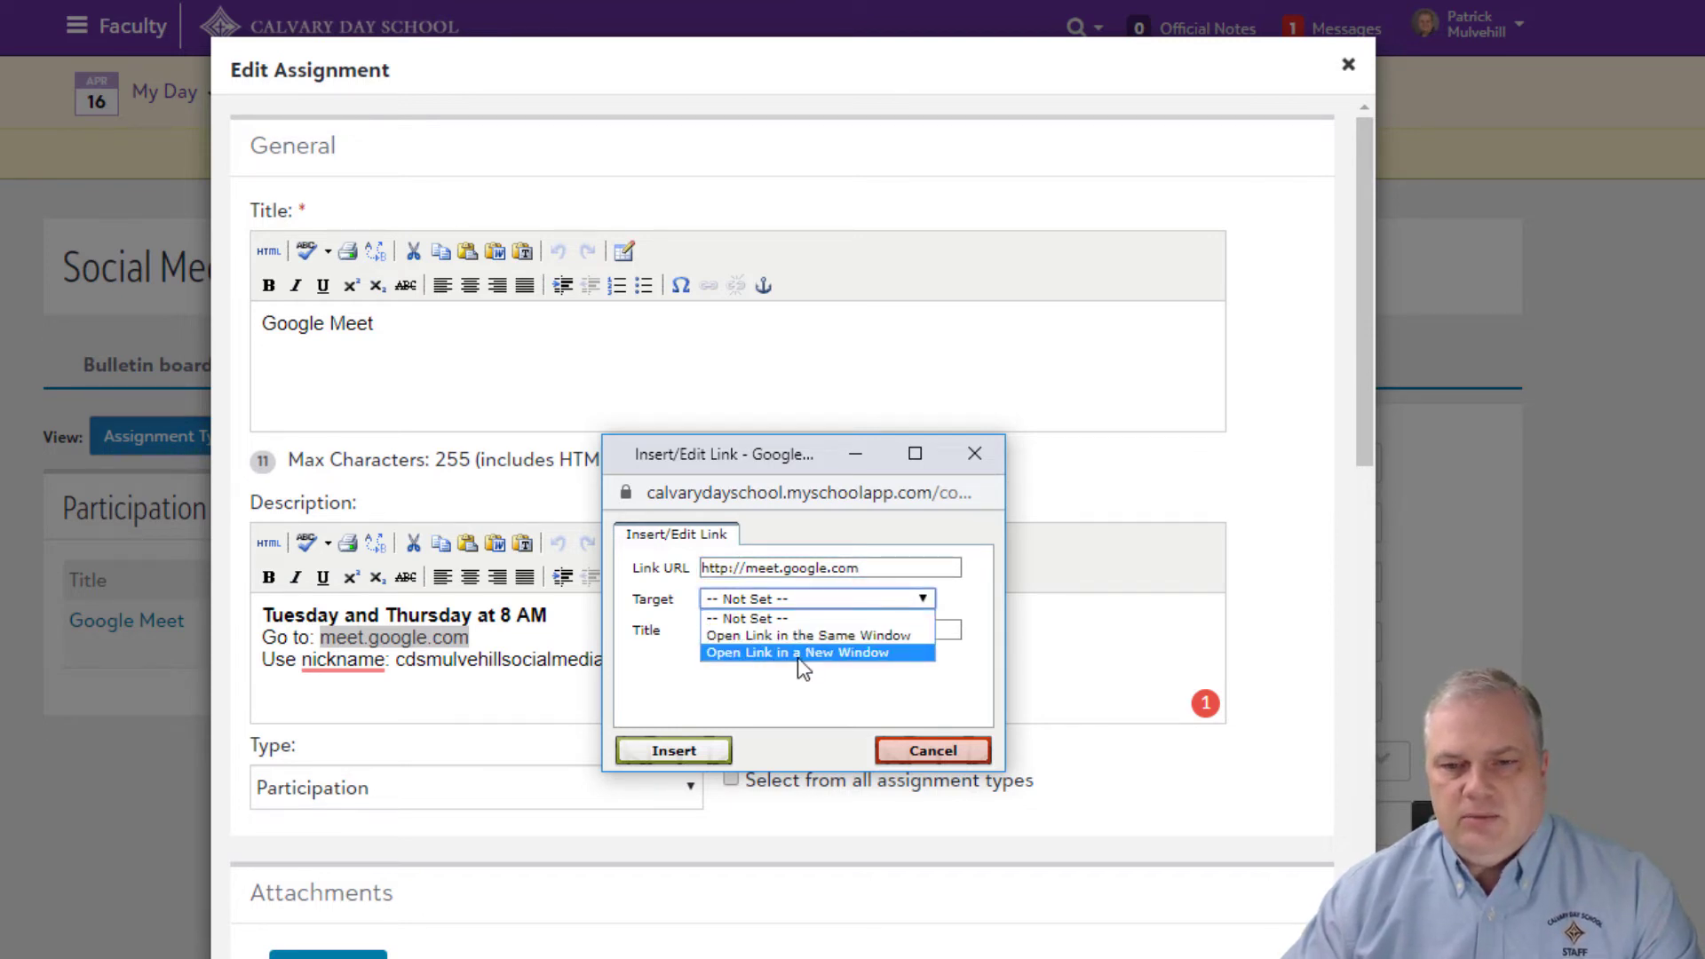
click(771, 655)
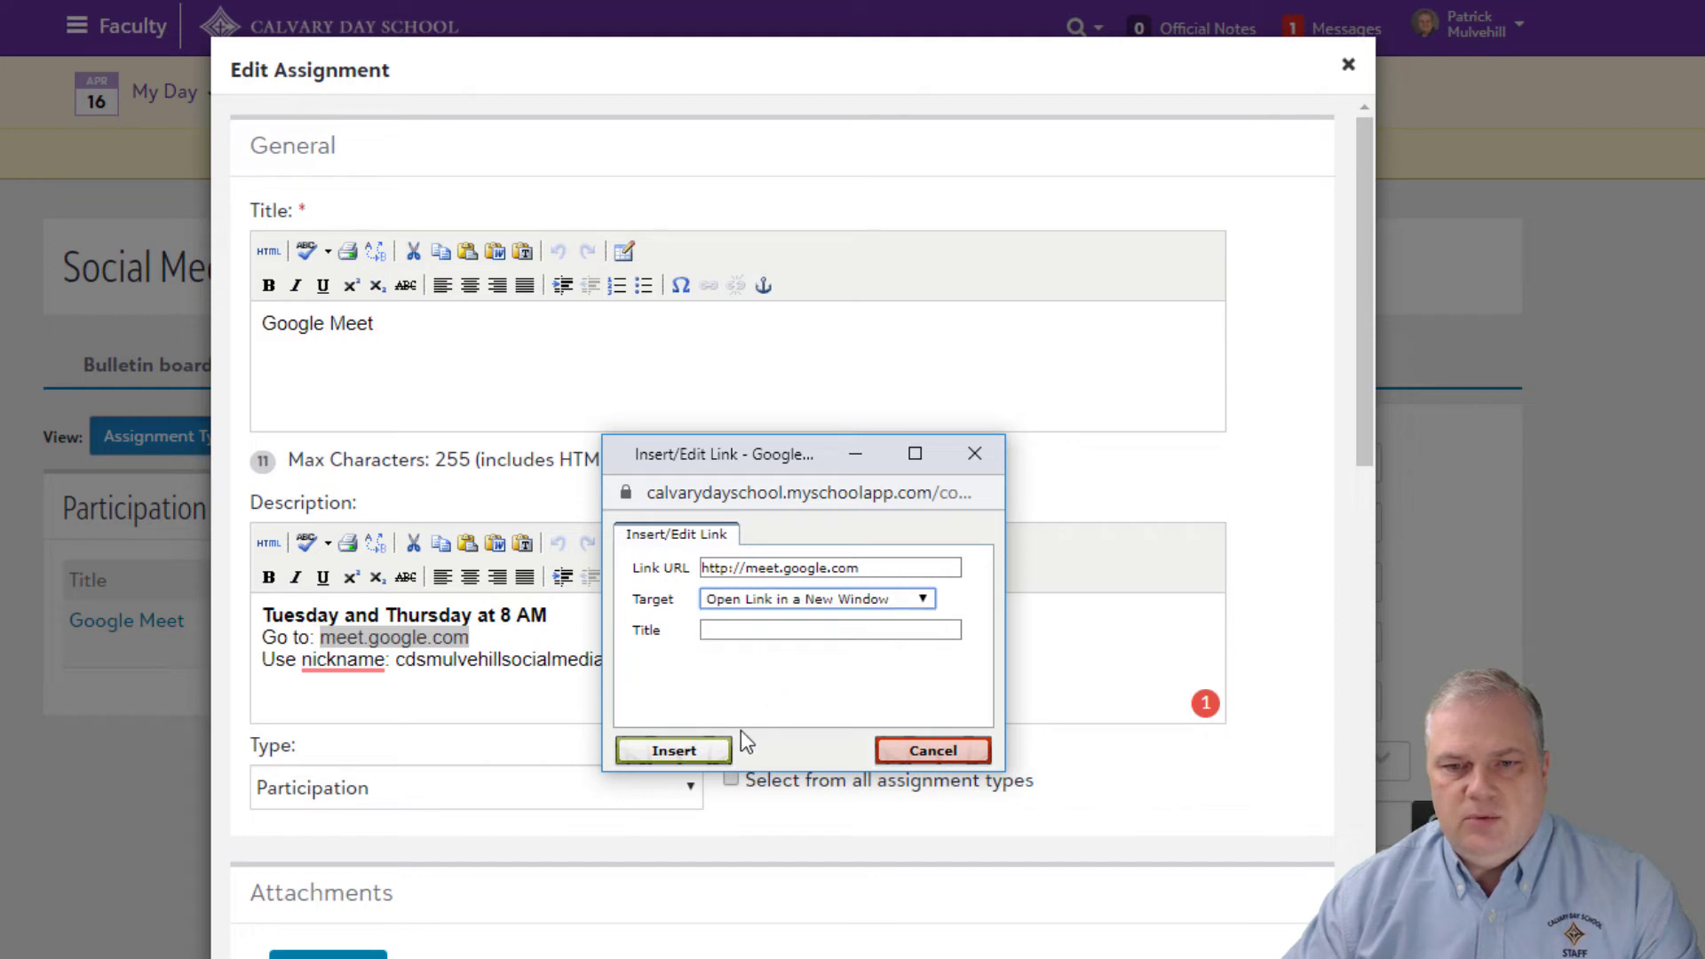
click(685, 751)
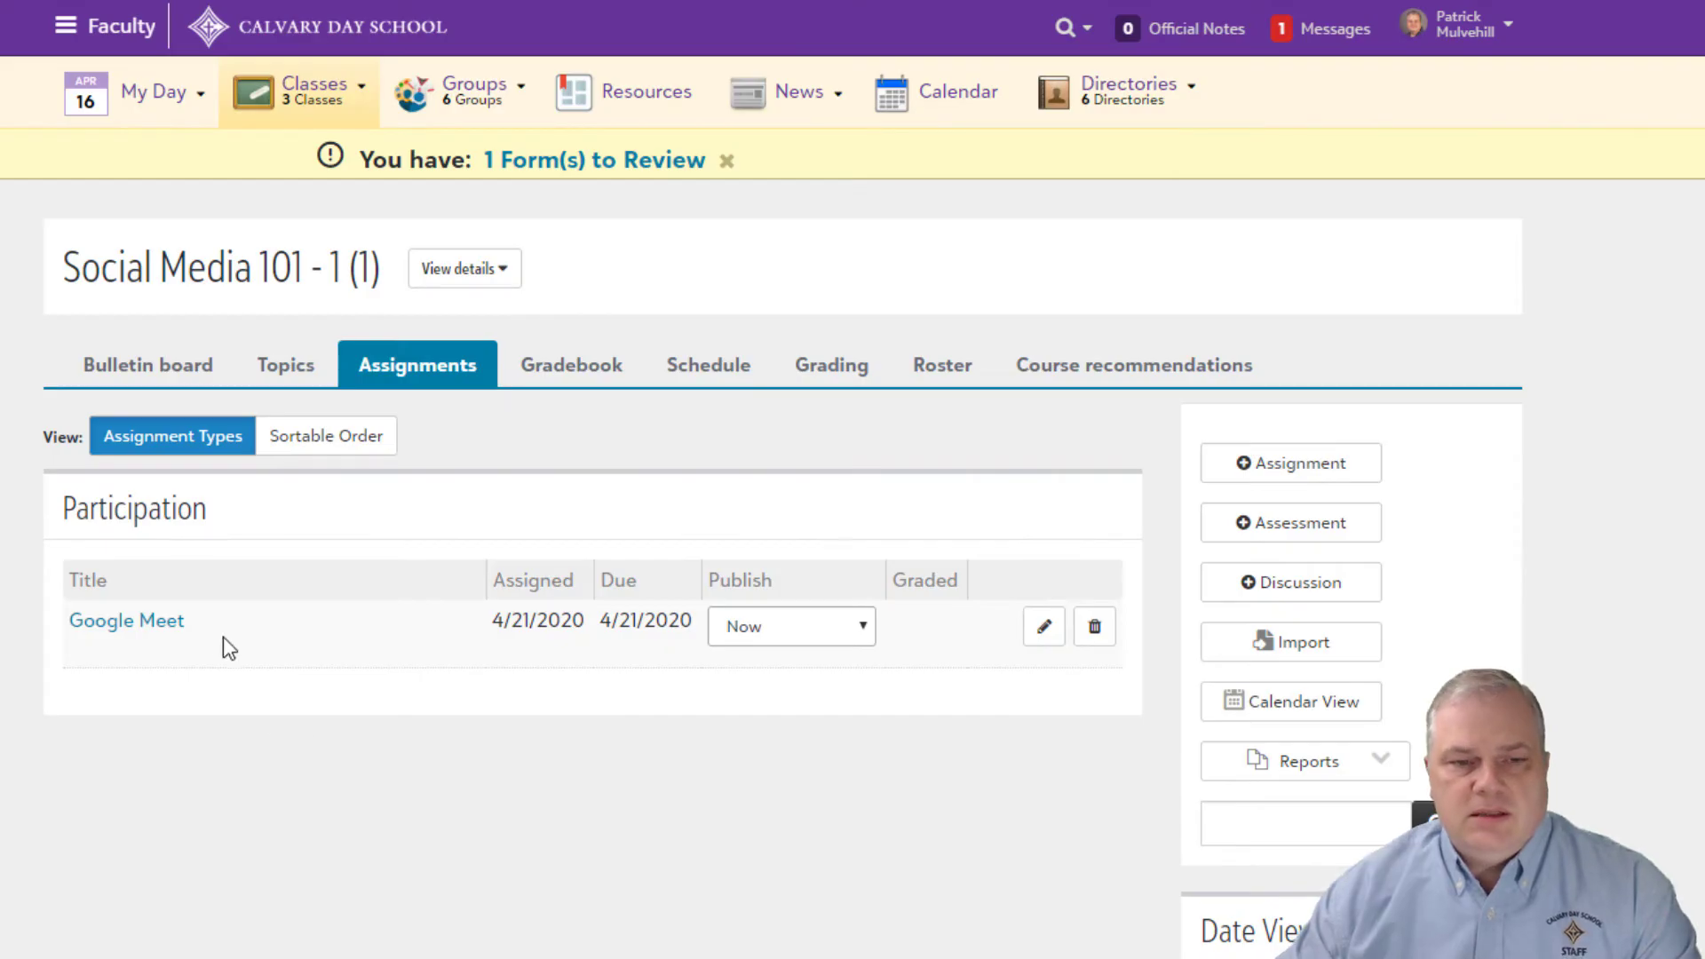
Step: Open the Google Meet assignment, confirm its meet.google.com link opens Meet, then close the Meet tabs
click(161, 622)
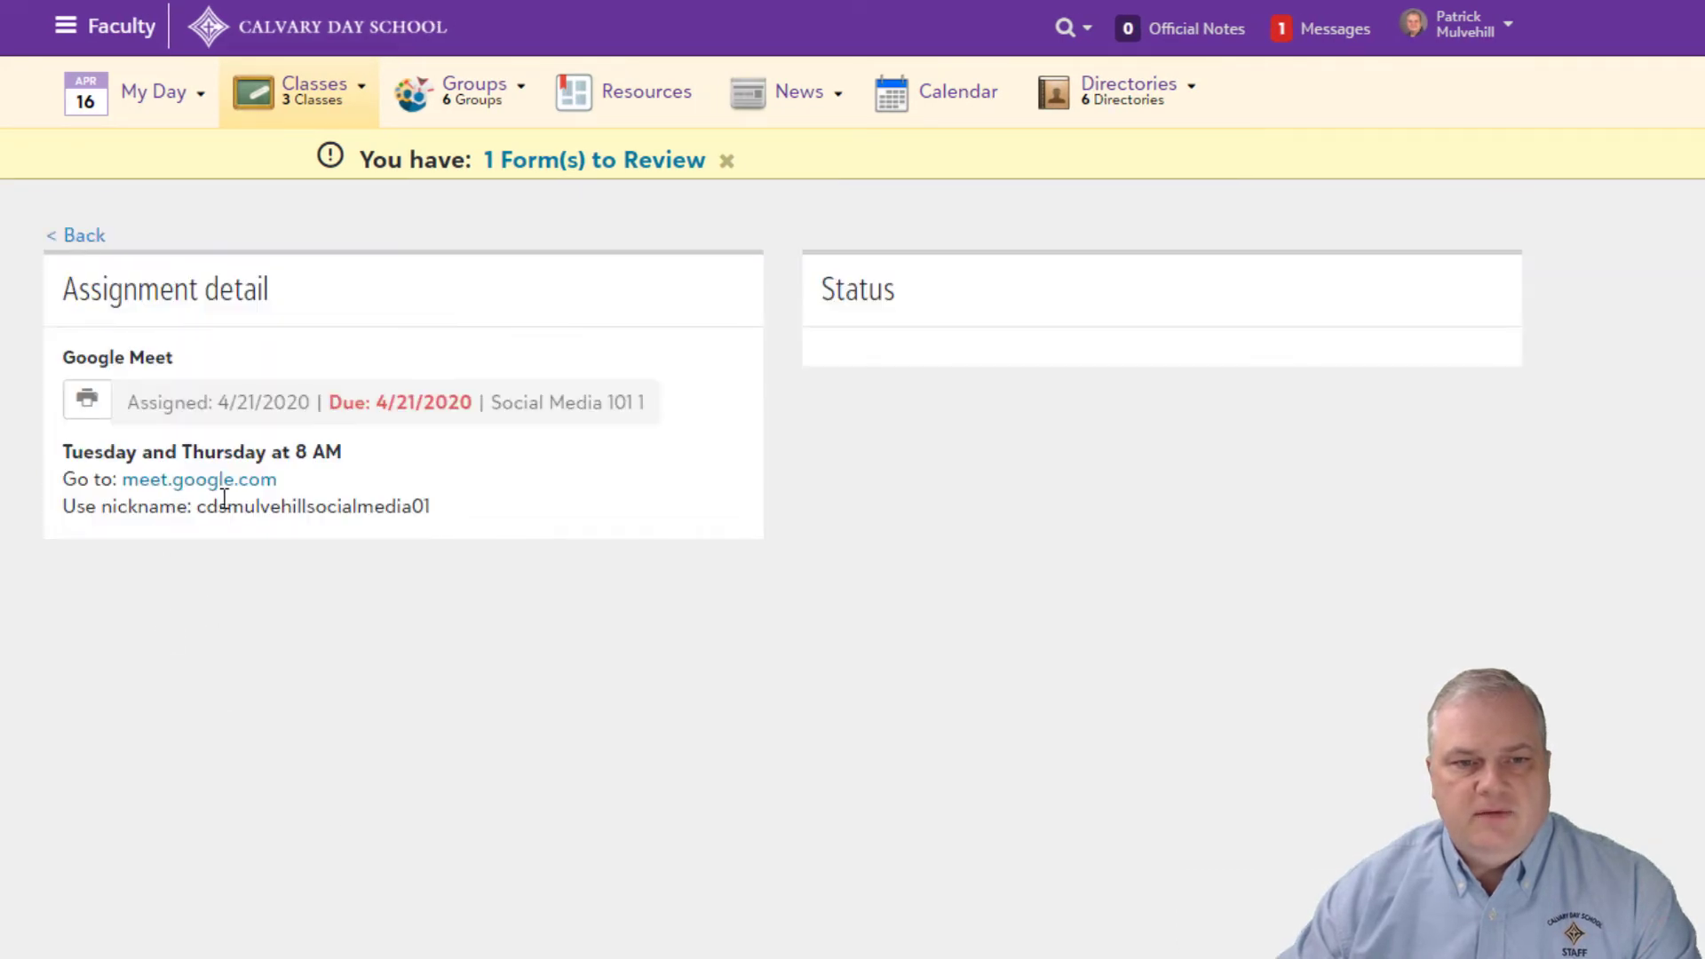
click(194, 484)
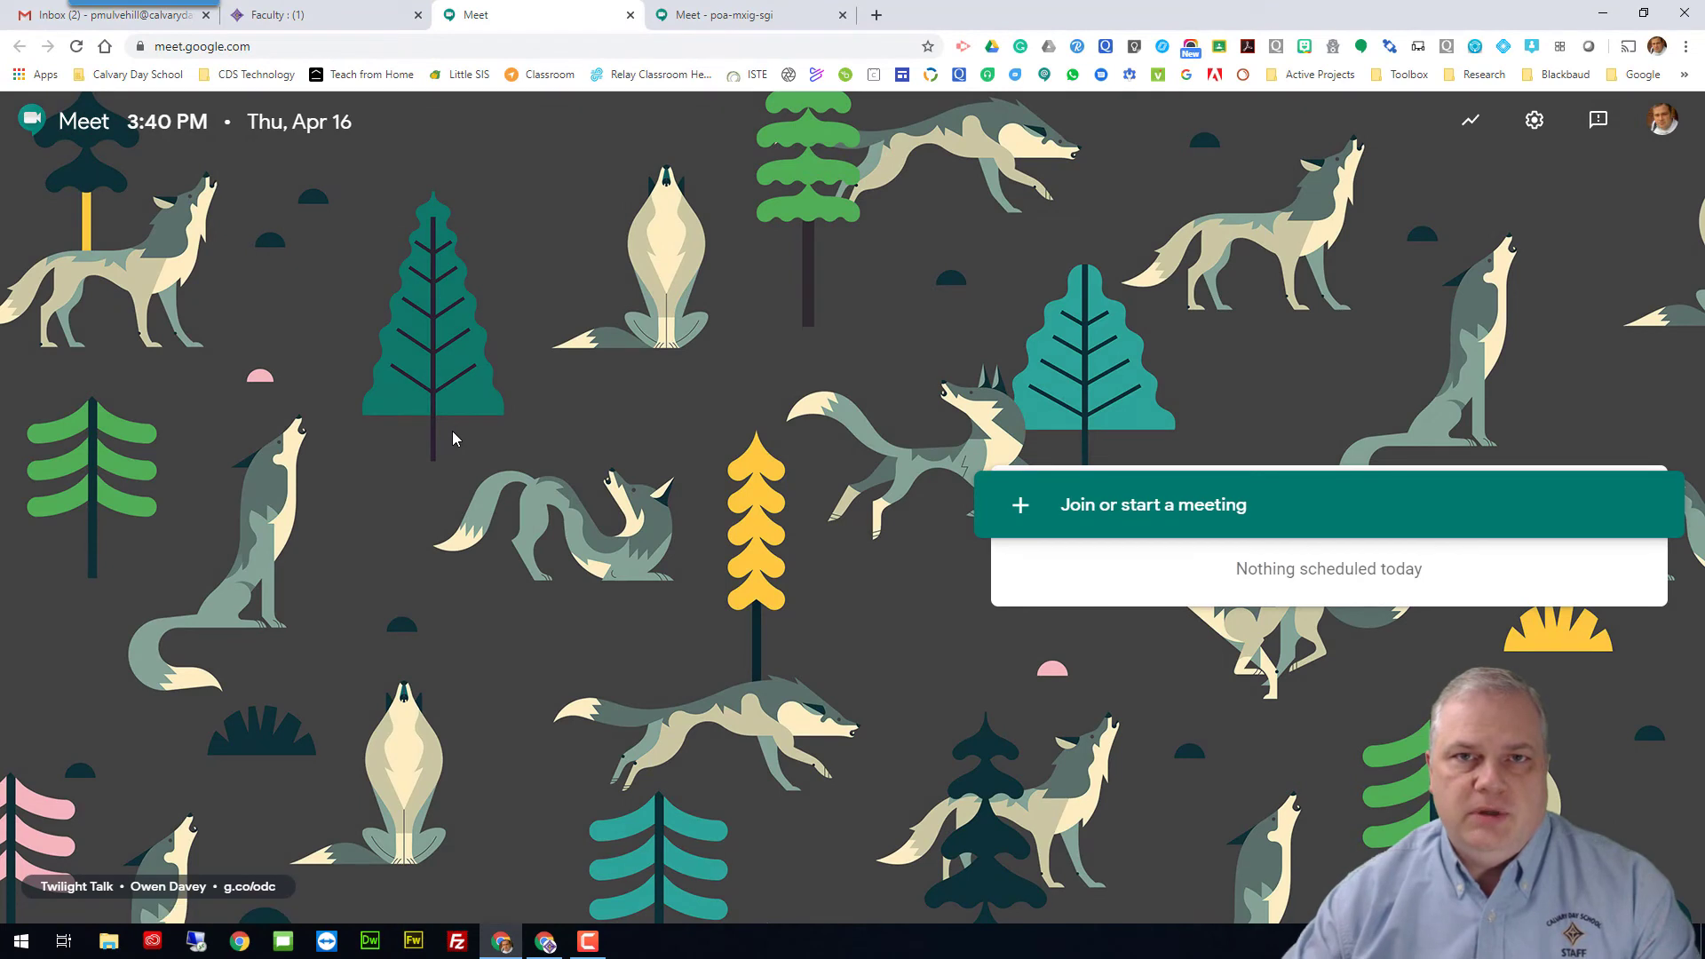
click(842, 14)
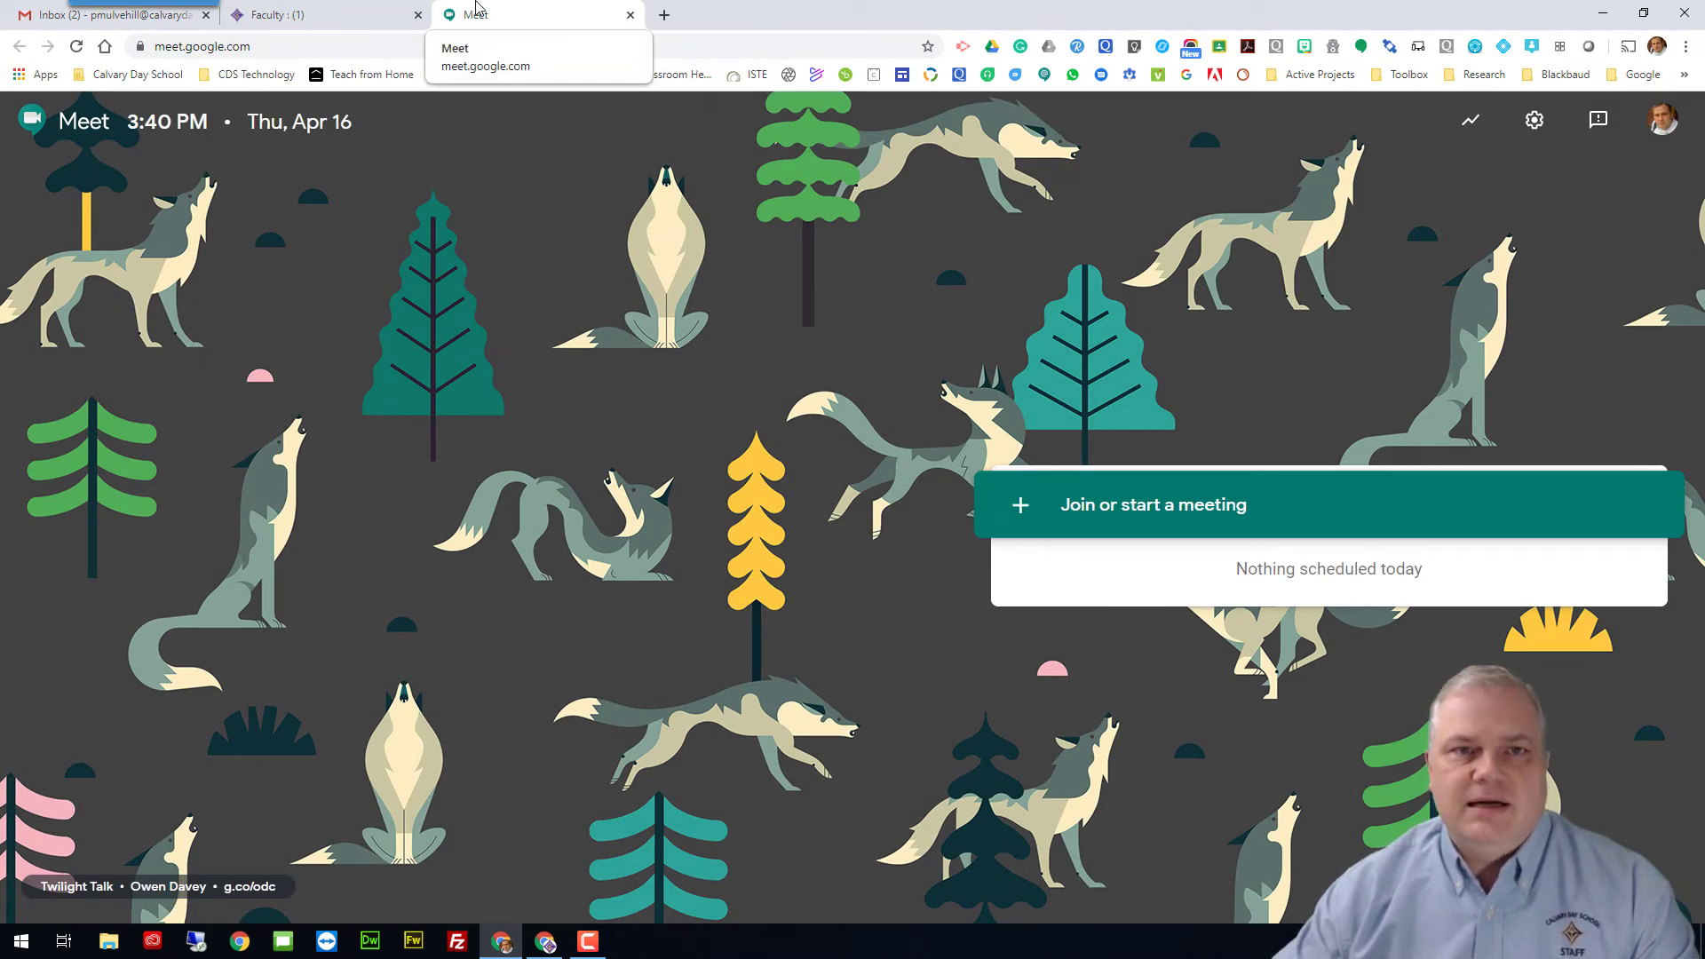
click(630, 15)
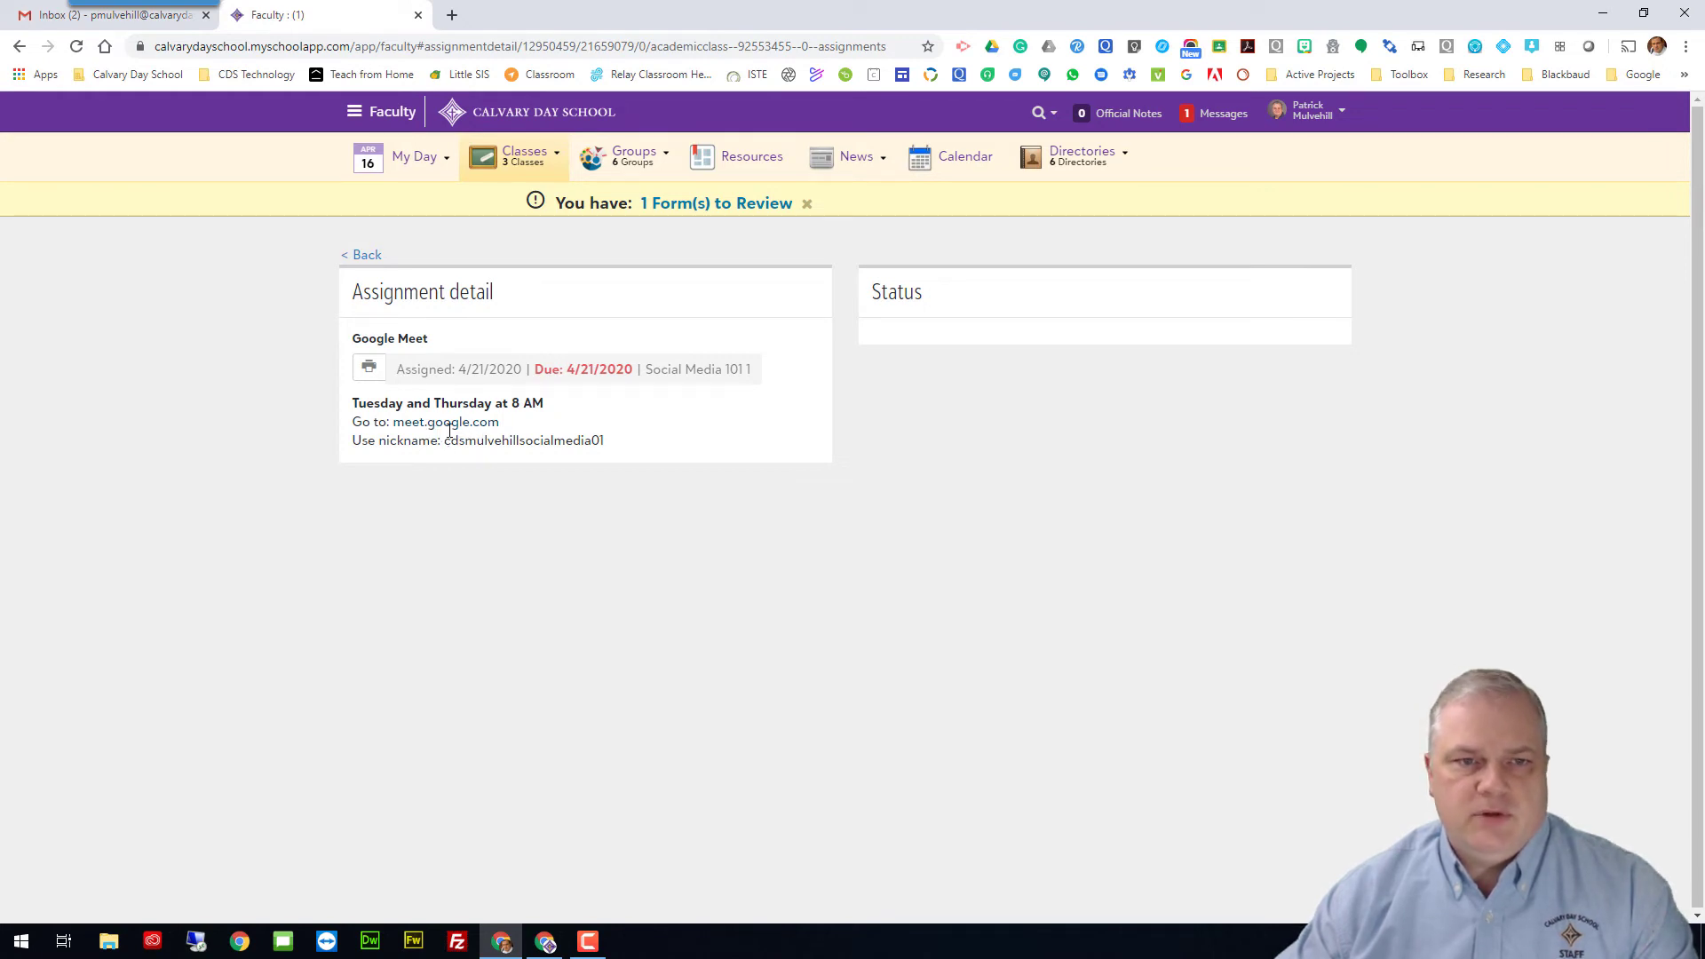
Step: Switch Chrome to the student's profile and open onCampus from the Calvary Day School bookmarks
click(364, 257)
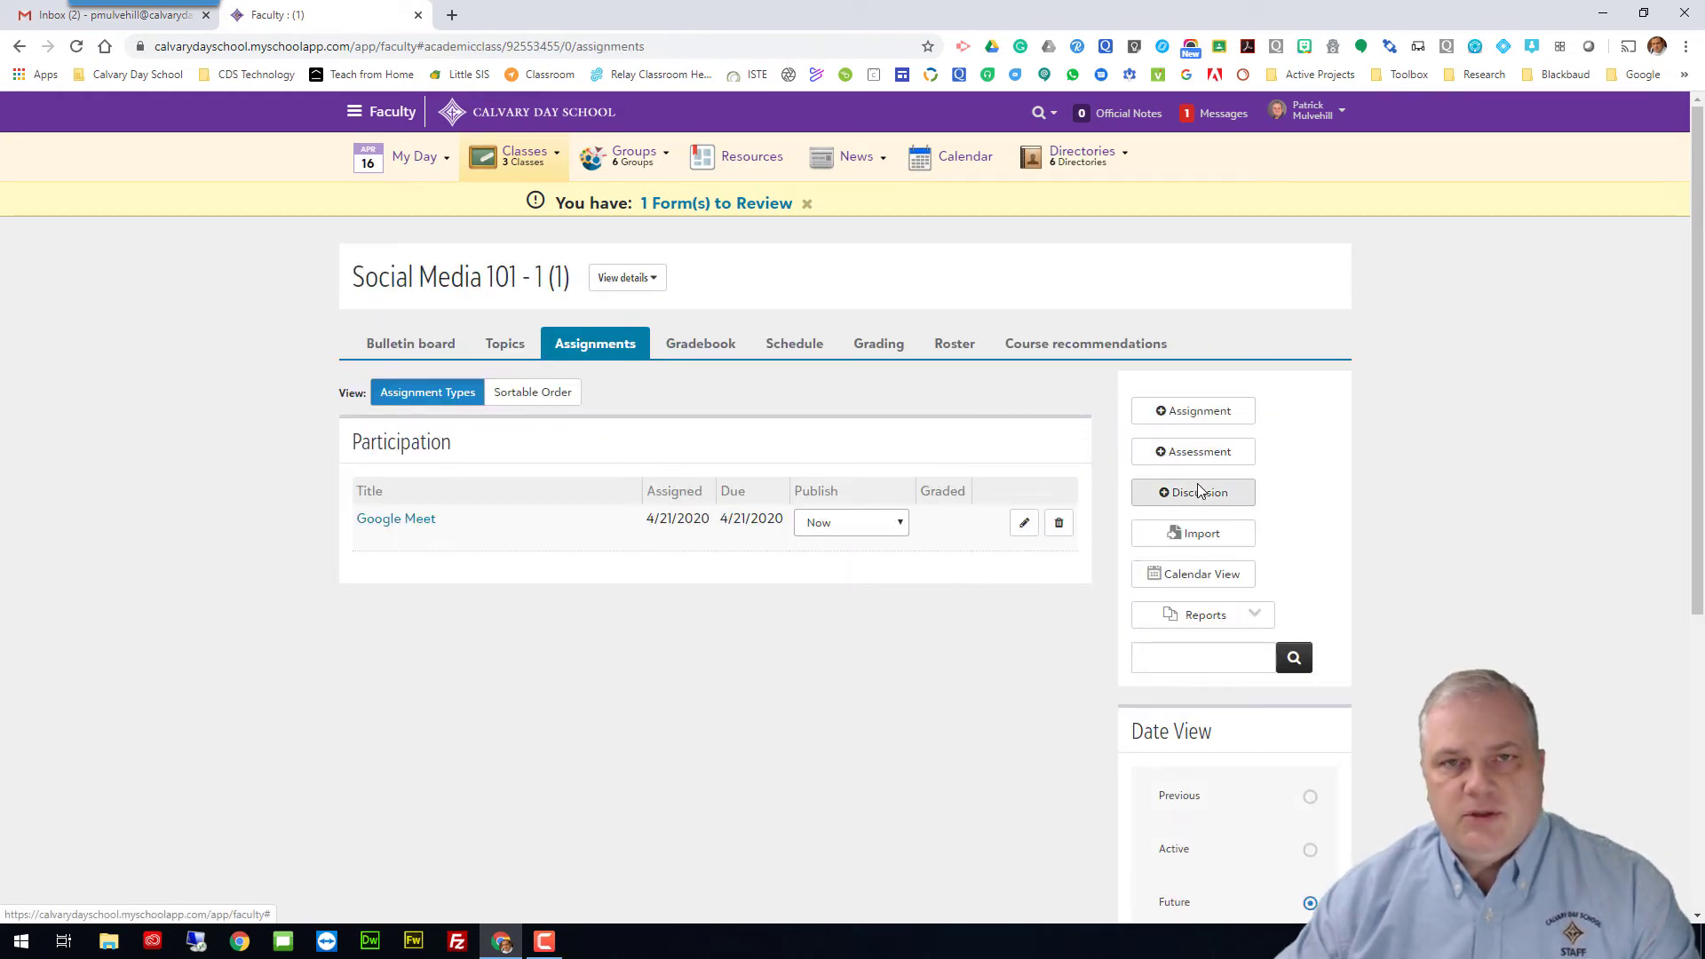
click(1658, 46)
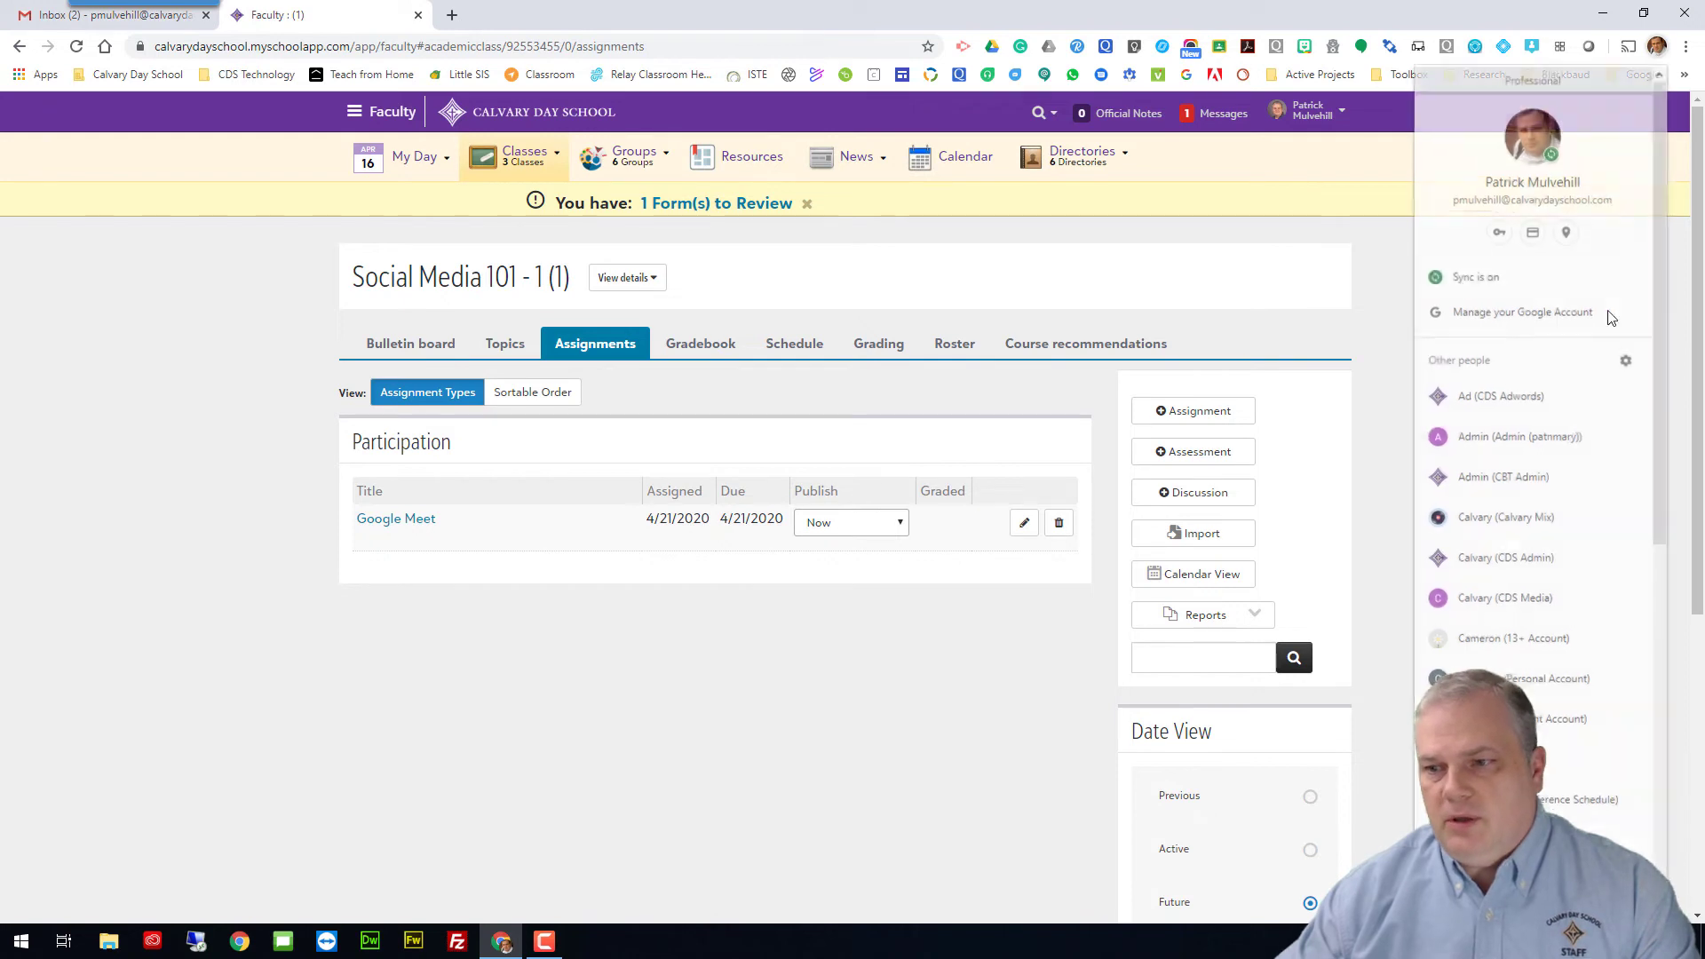
scroll(1529, 621, down, 5)
click(1530, 627)
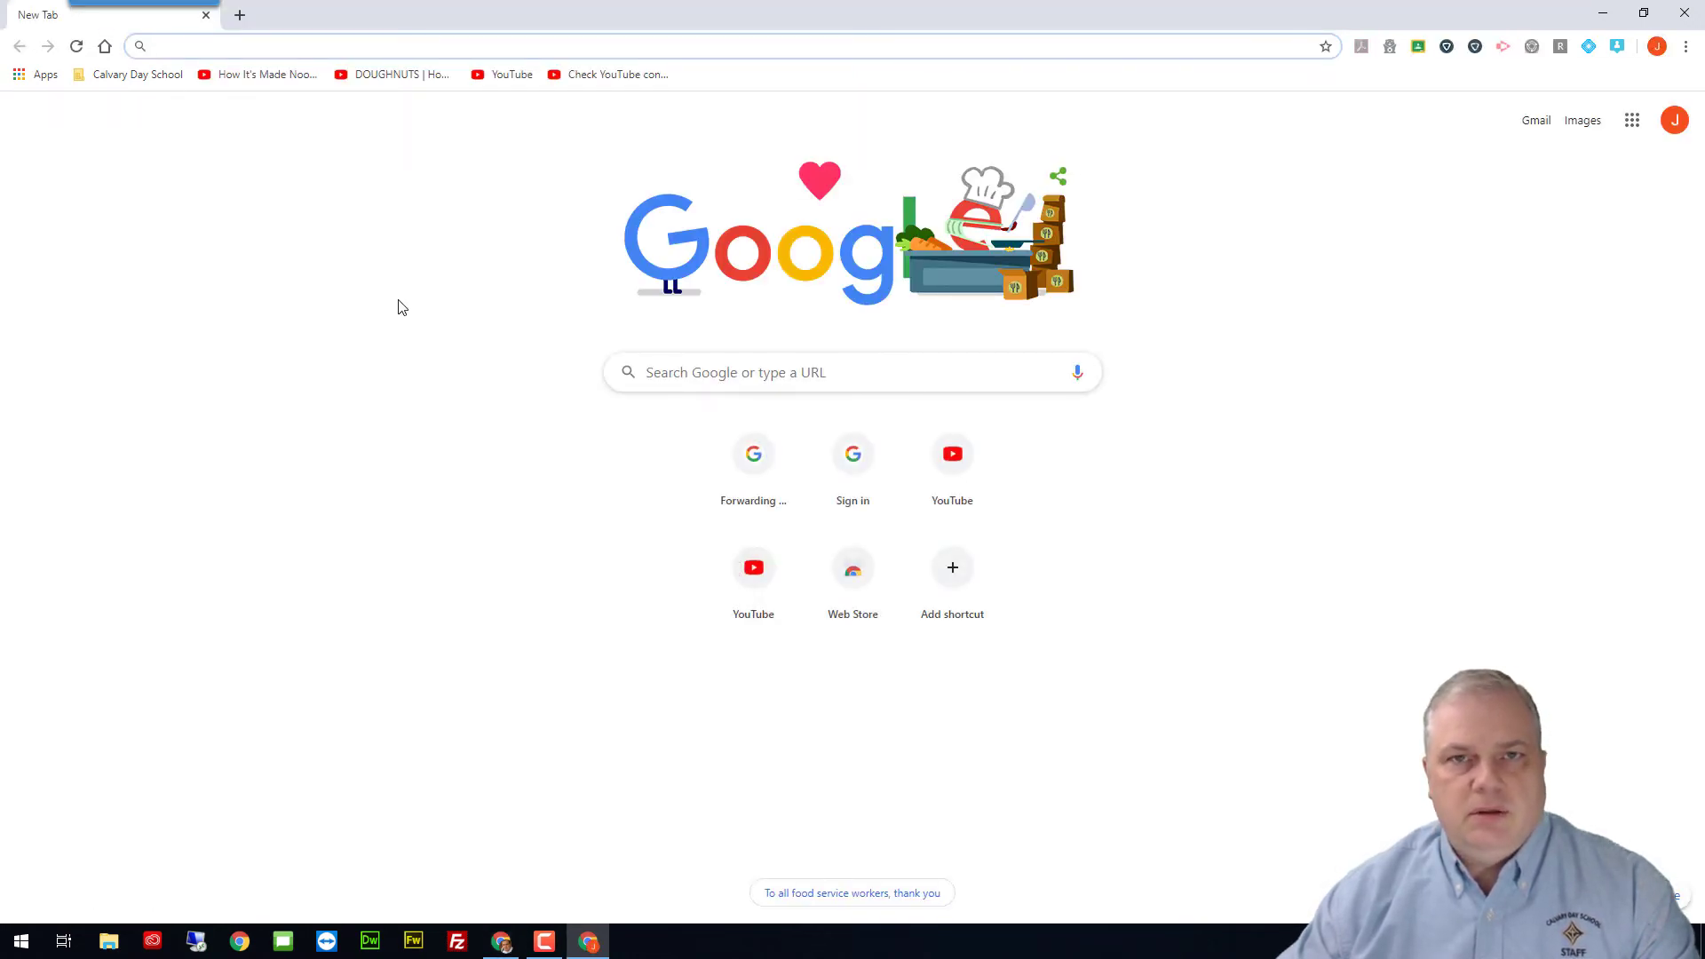
click(138, 74)
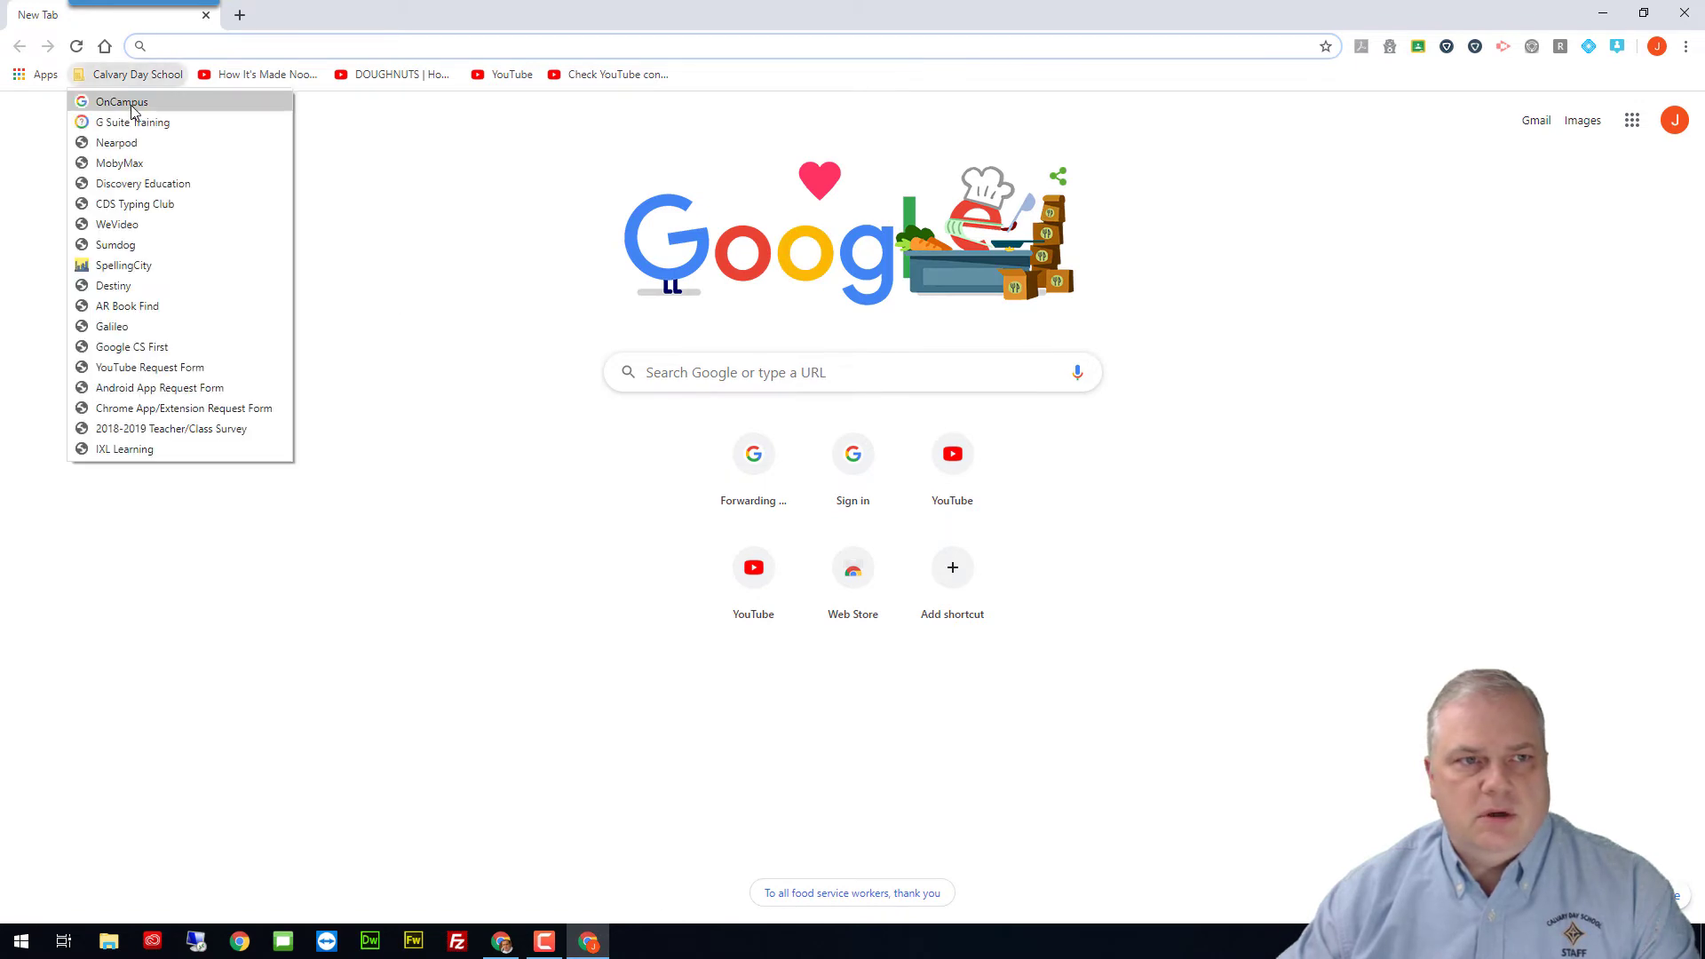
click(135, 99)
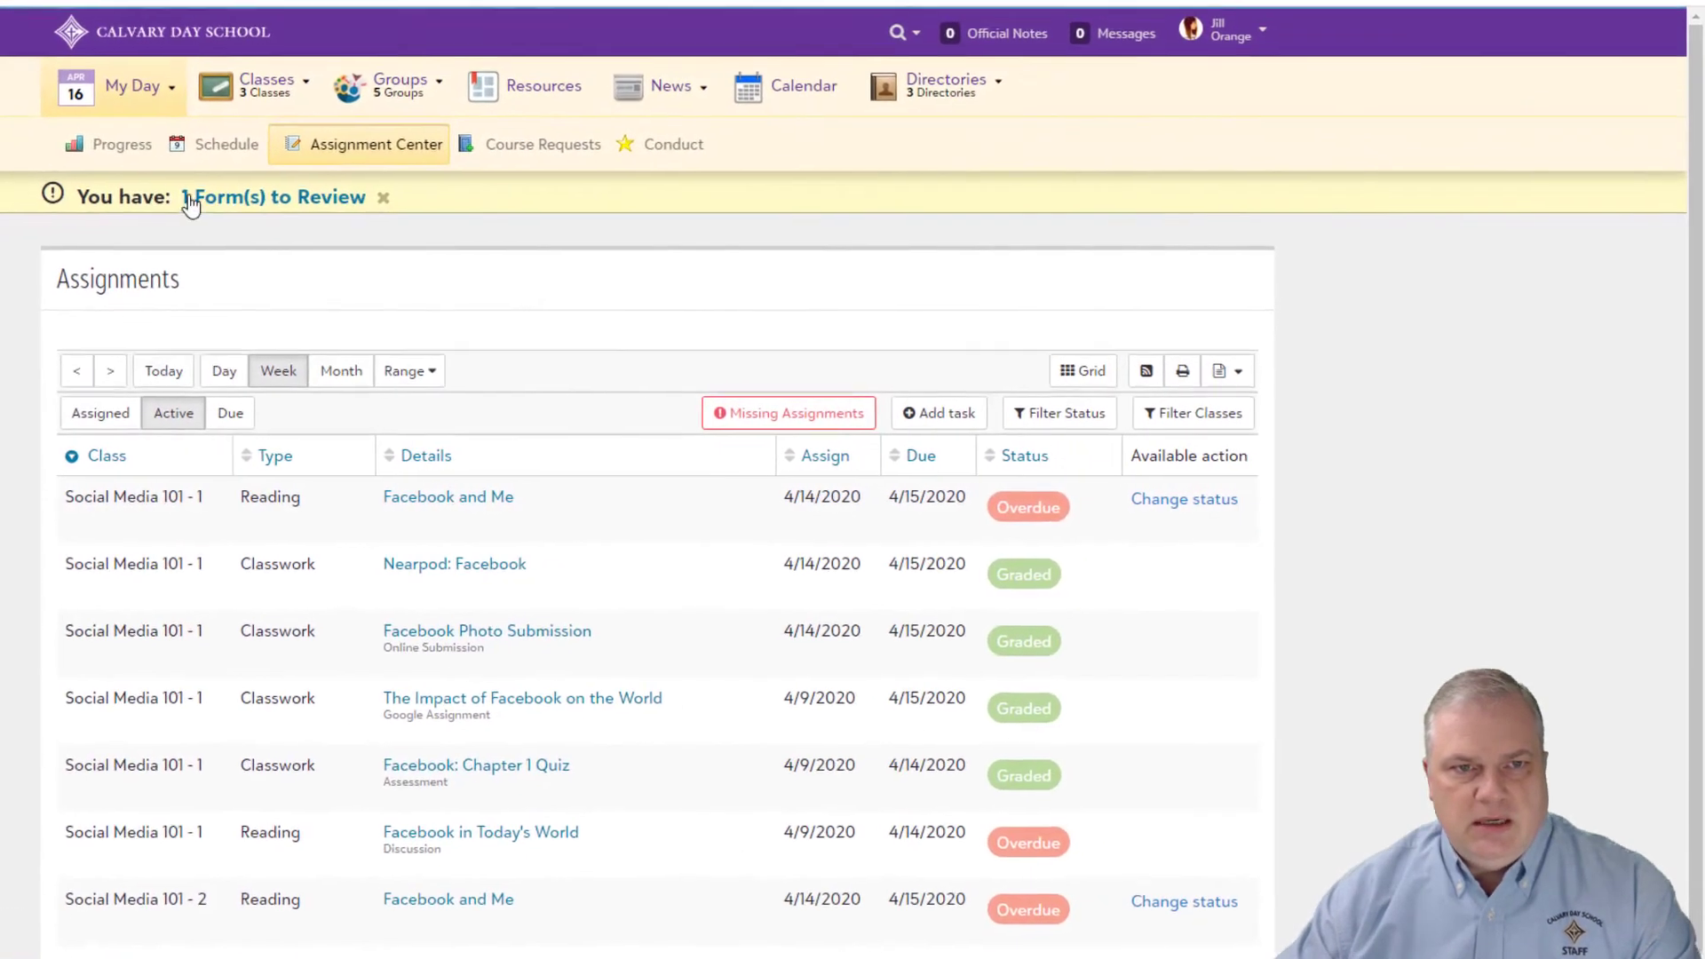
Step: Open Social Media 101 - 1 (1) and review its Google Meet events for Apr 16, 21 and 23
mouse_move(527, 171)
click(265, 142)
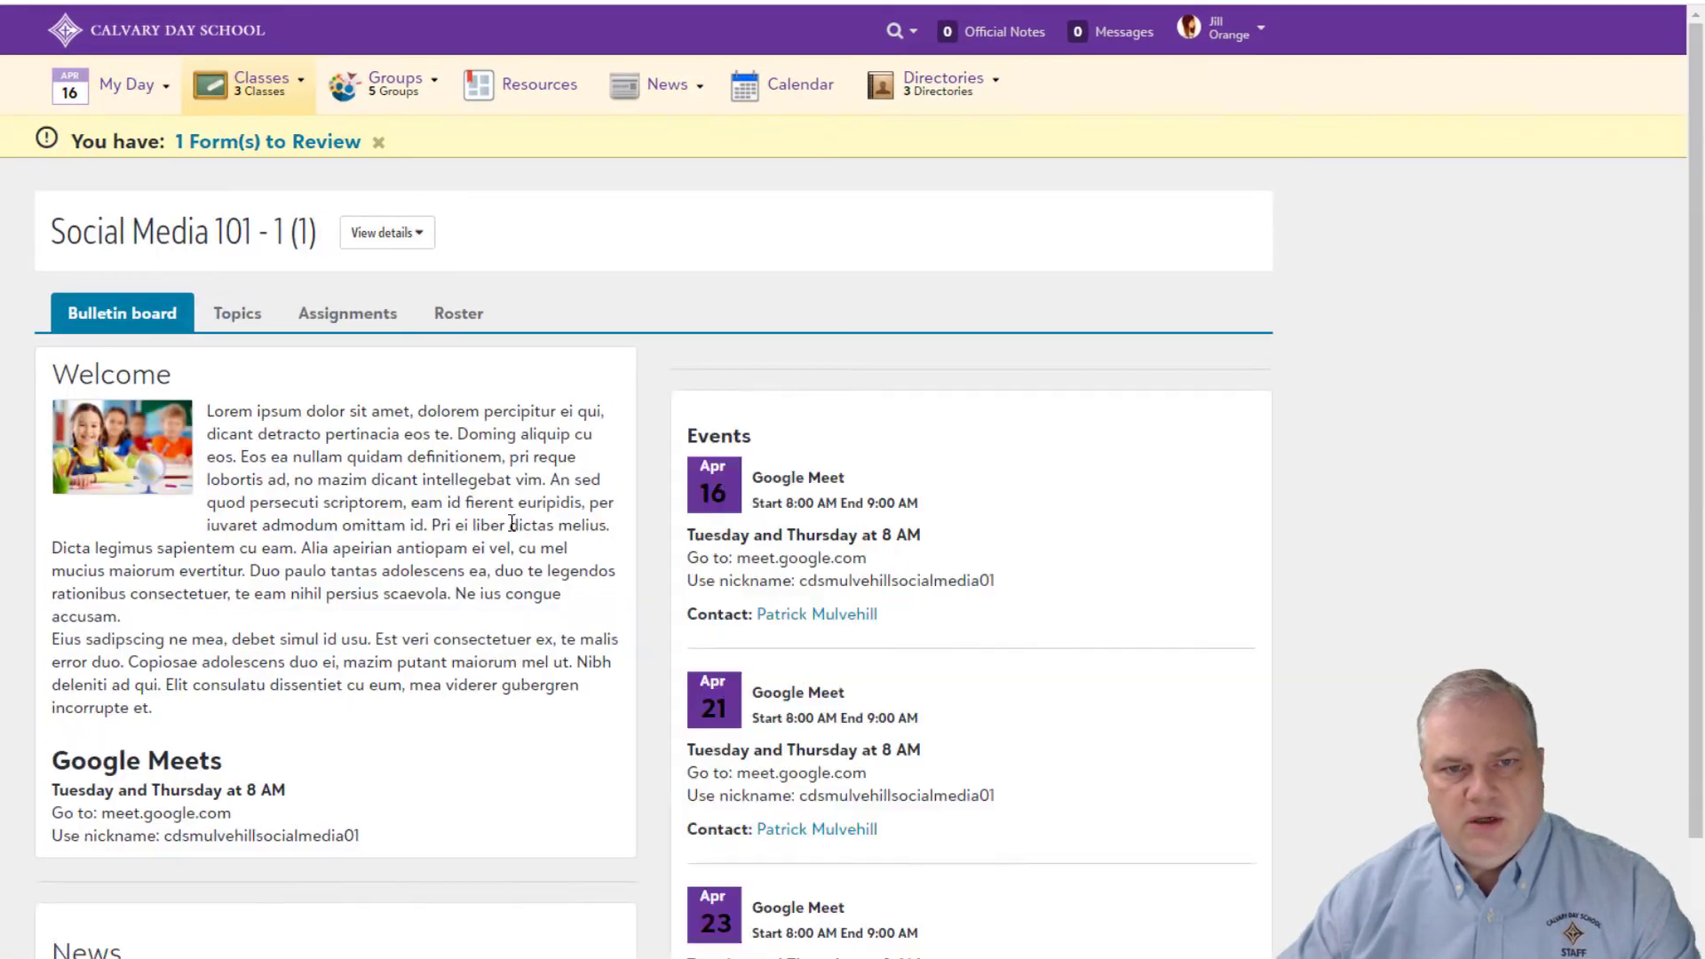
scroll(555, 666, down, 1)
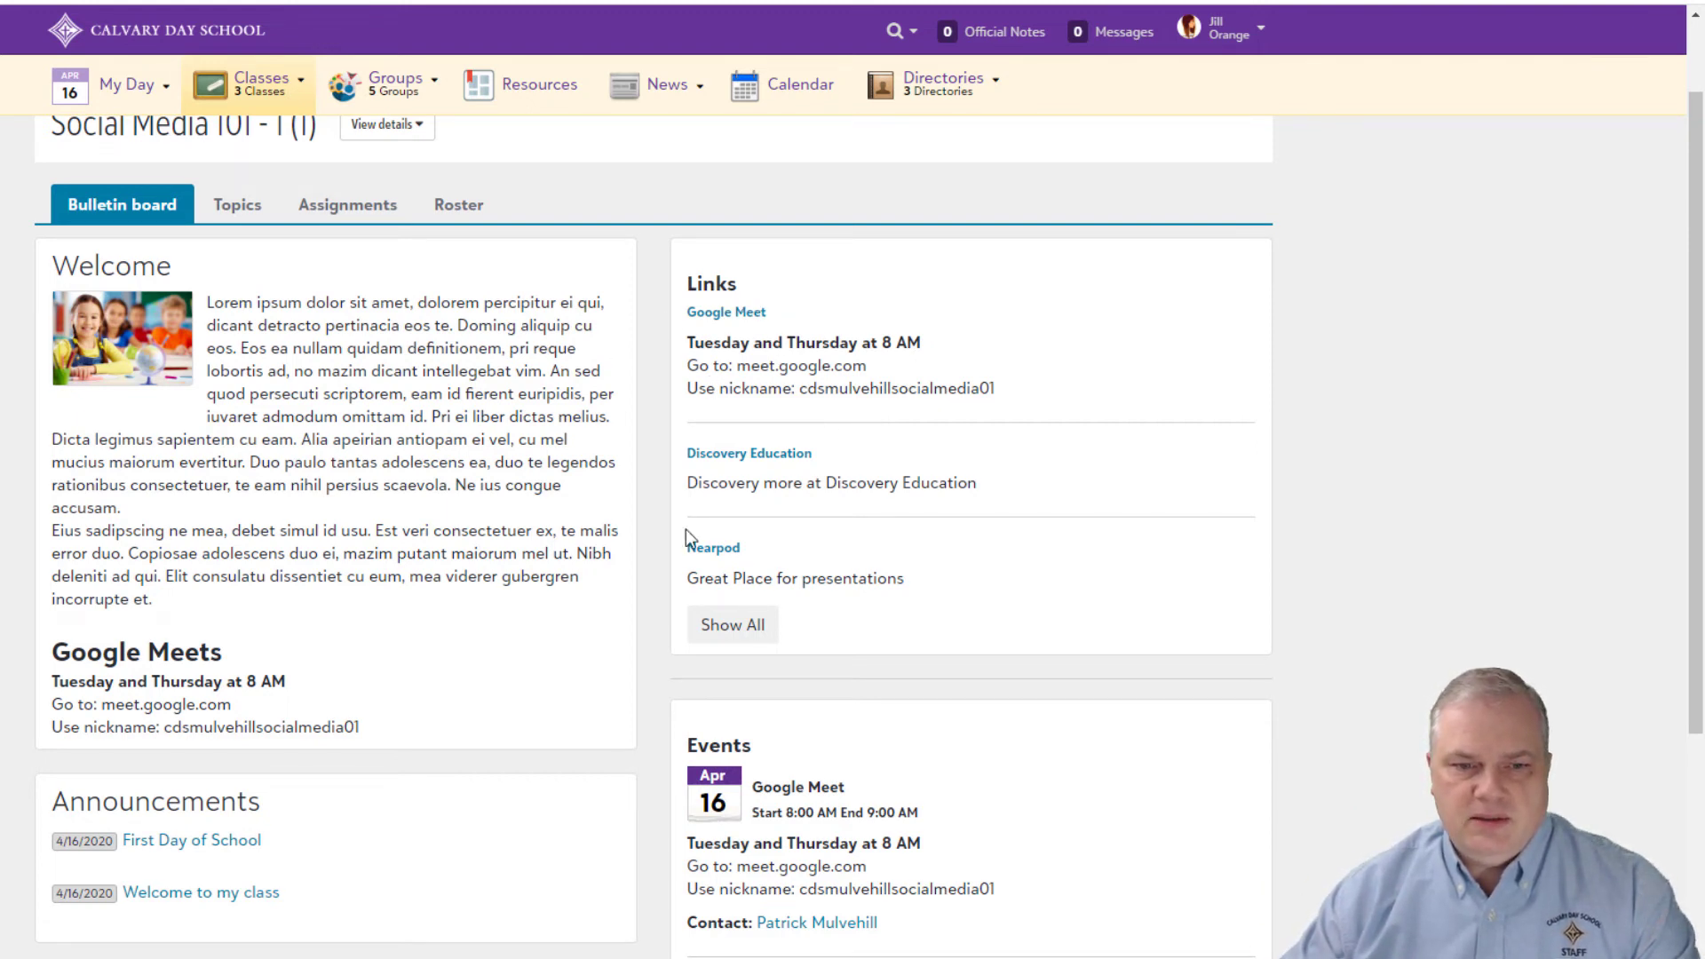
scroll(431, 690, down, 1)
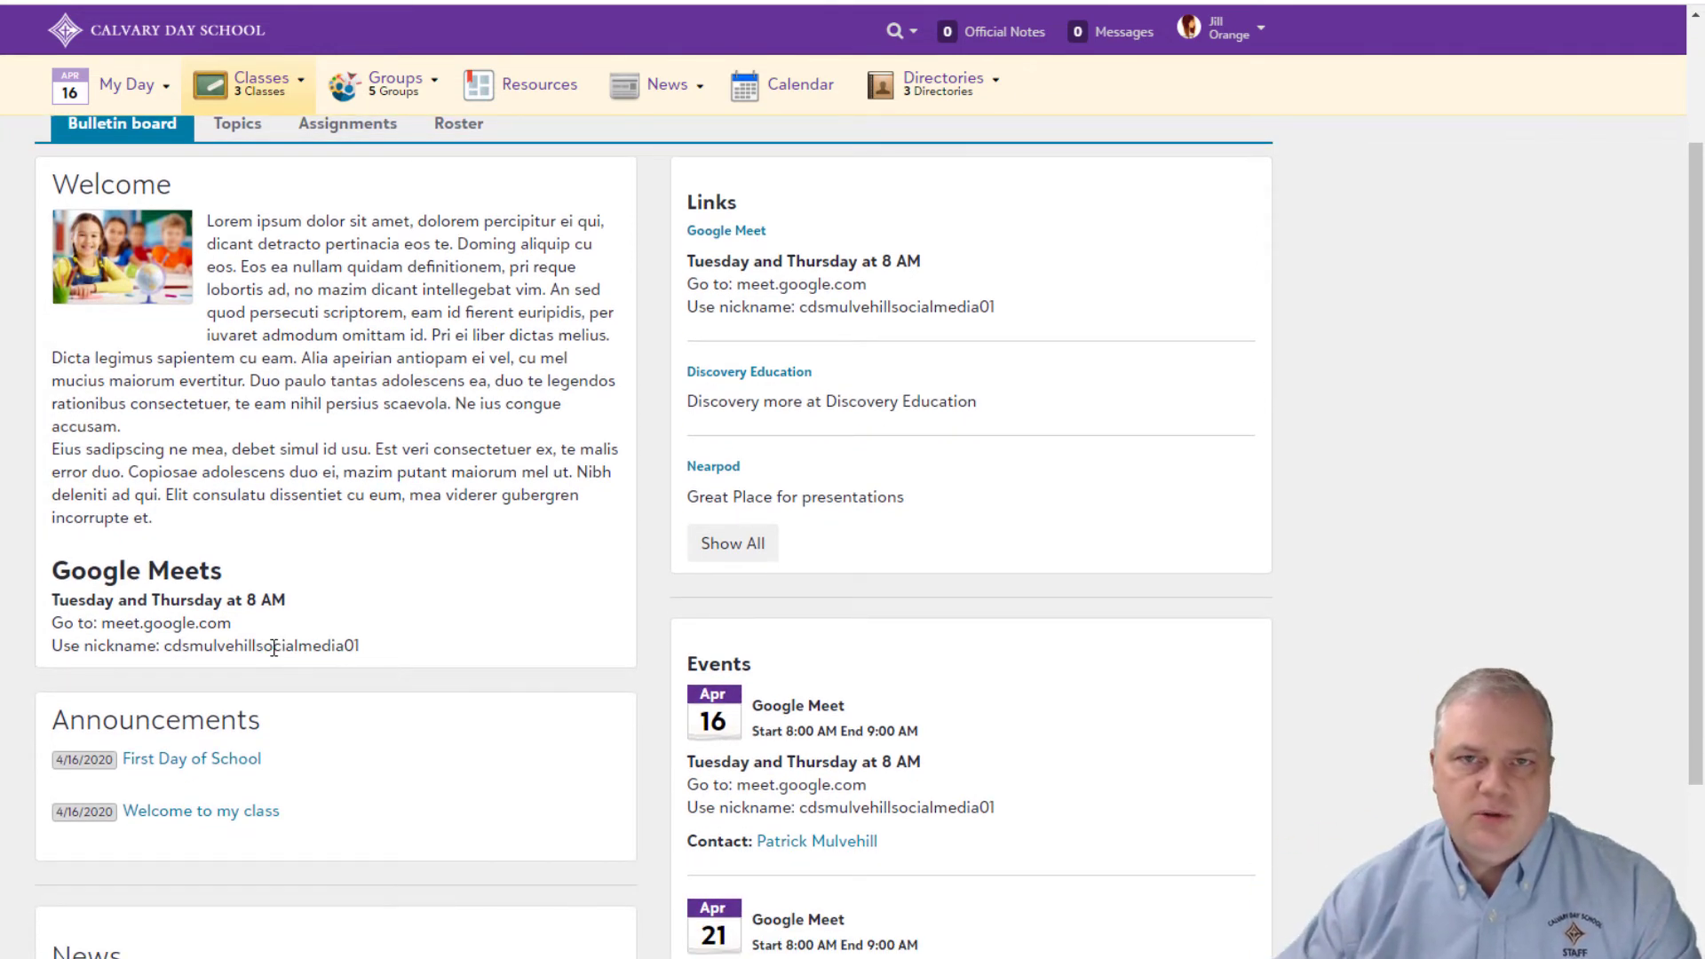
scroll(274, 647, down, 3)
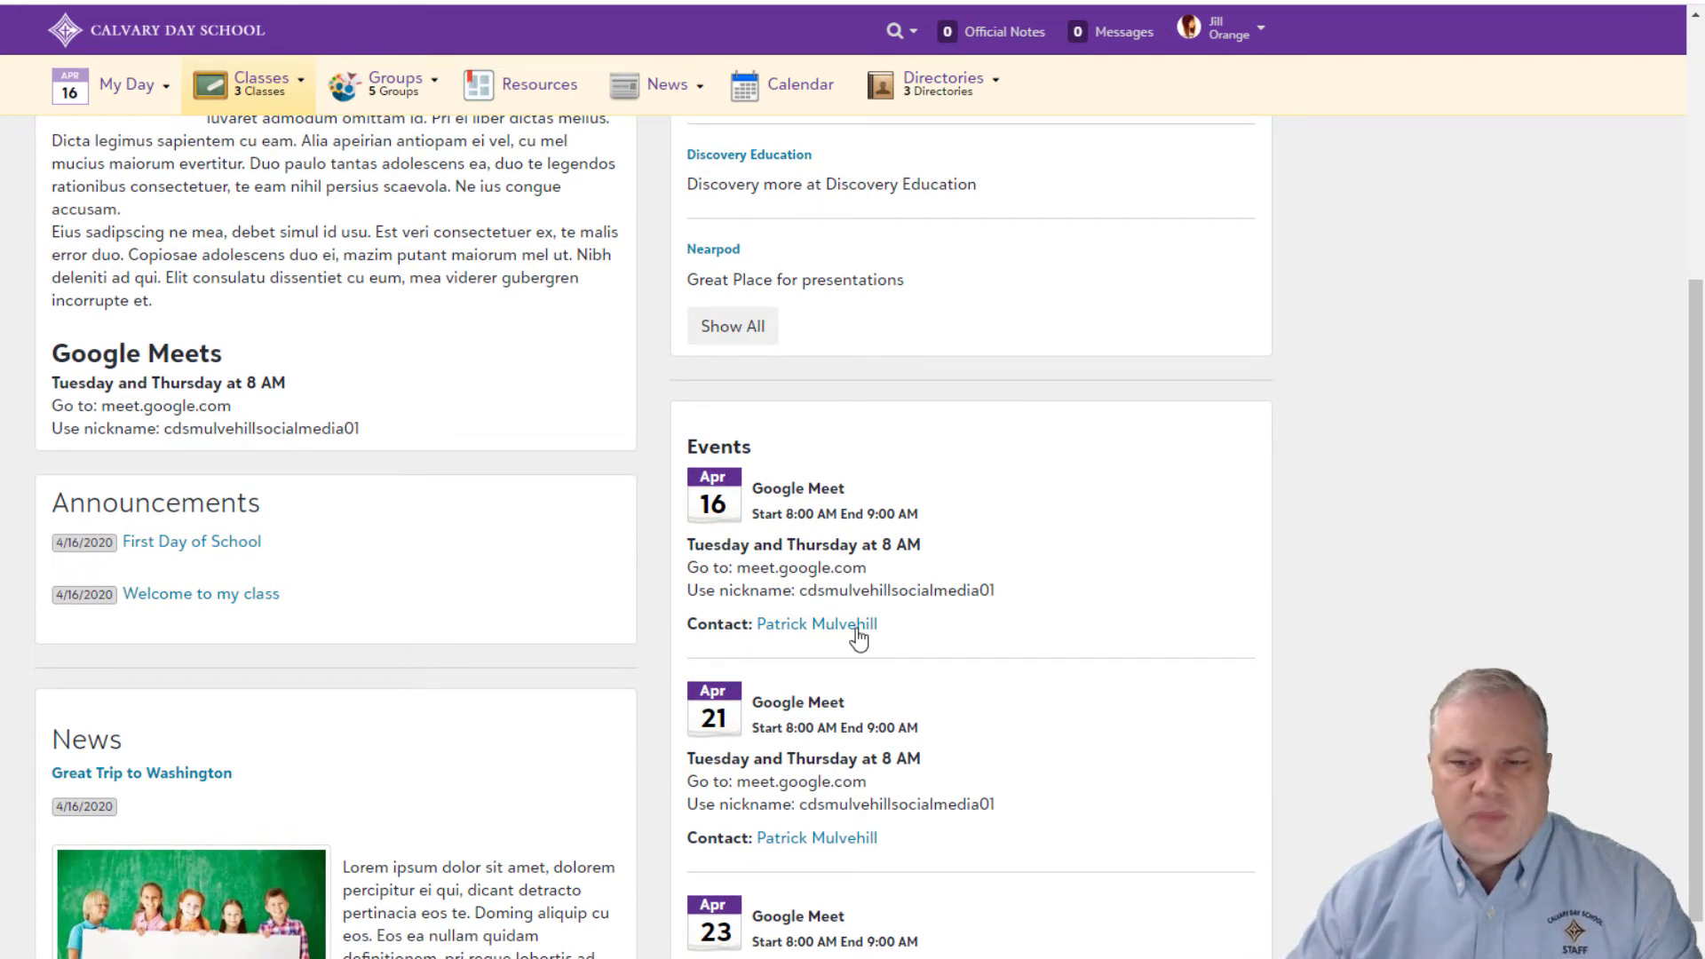
drag(866, 568, 751, 574)
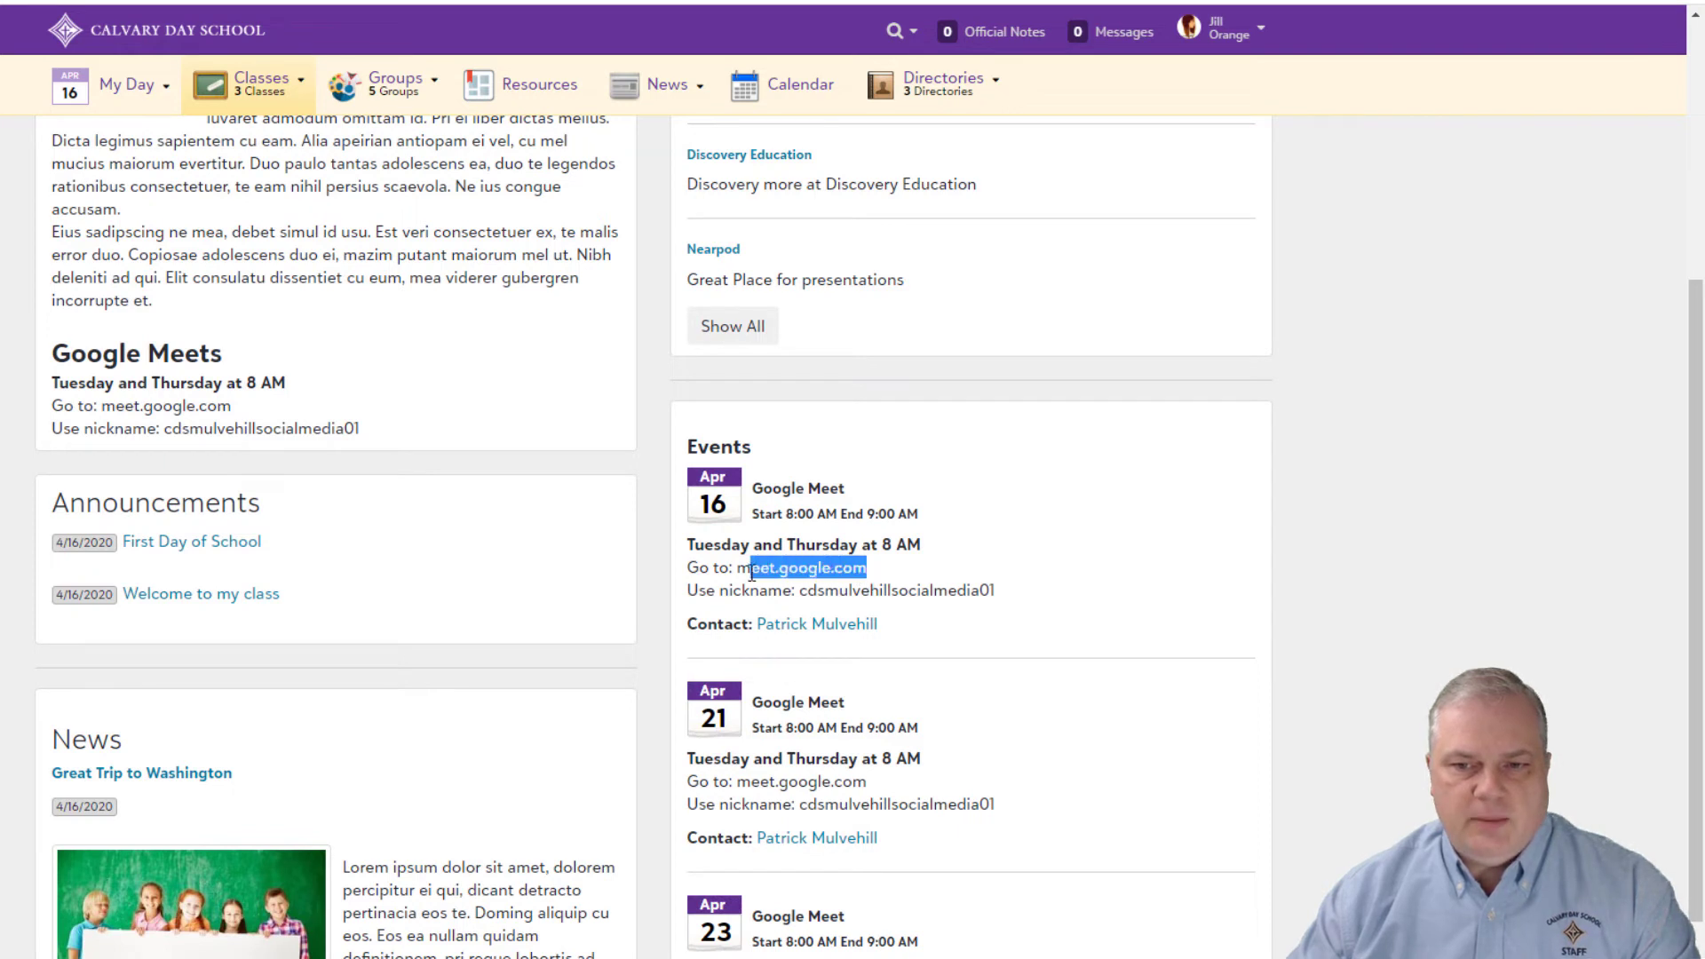
click(835, 608)
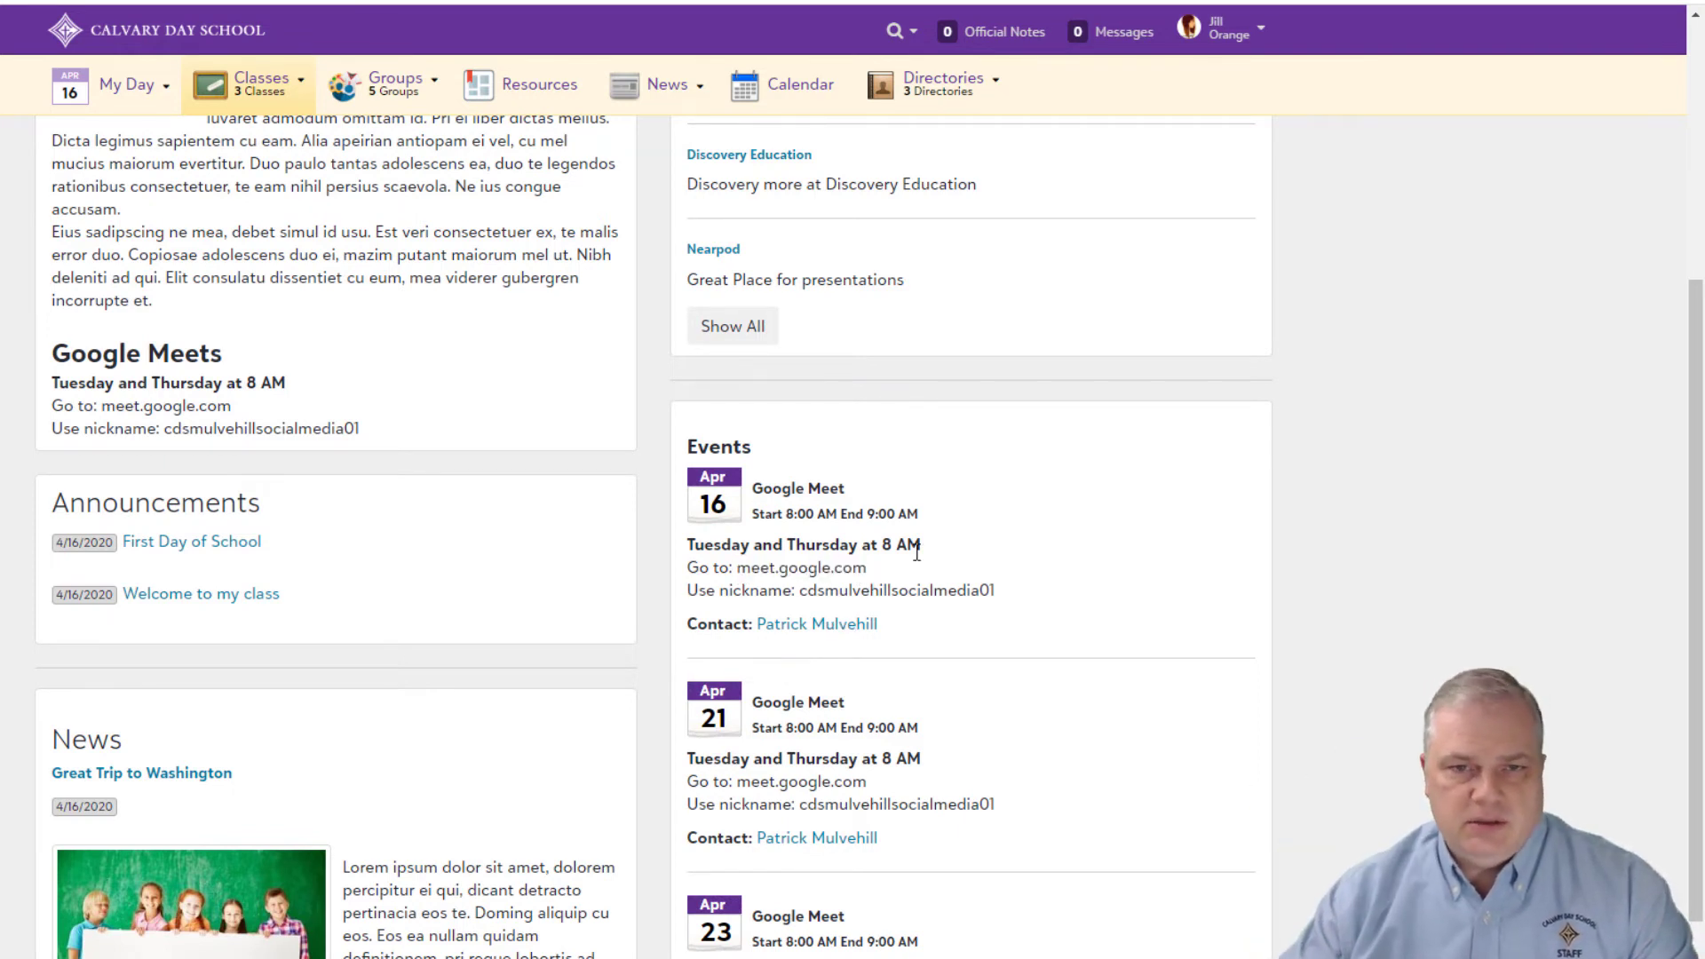
scroll(917, 553, up, 5)
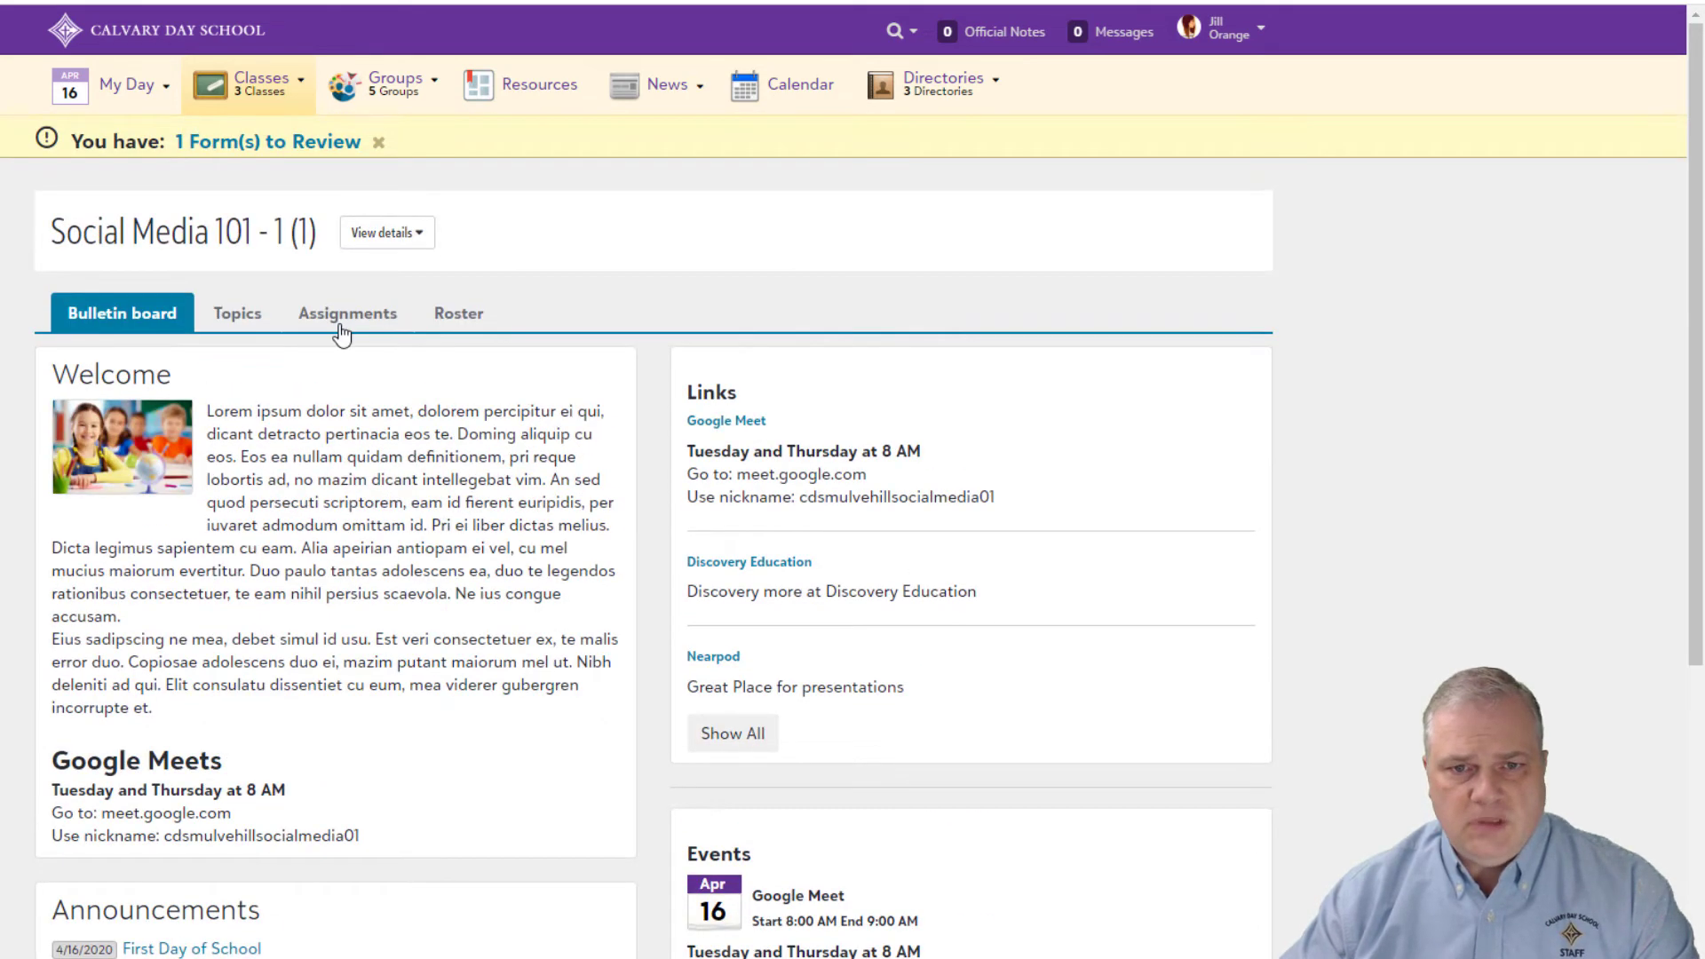
Step: Show the class's Future assignments and open the Google Meet assignment
click(335, 325)
scroll(791, 576, down, 1)
click(1074, 739)
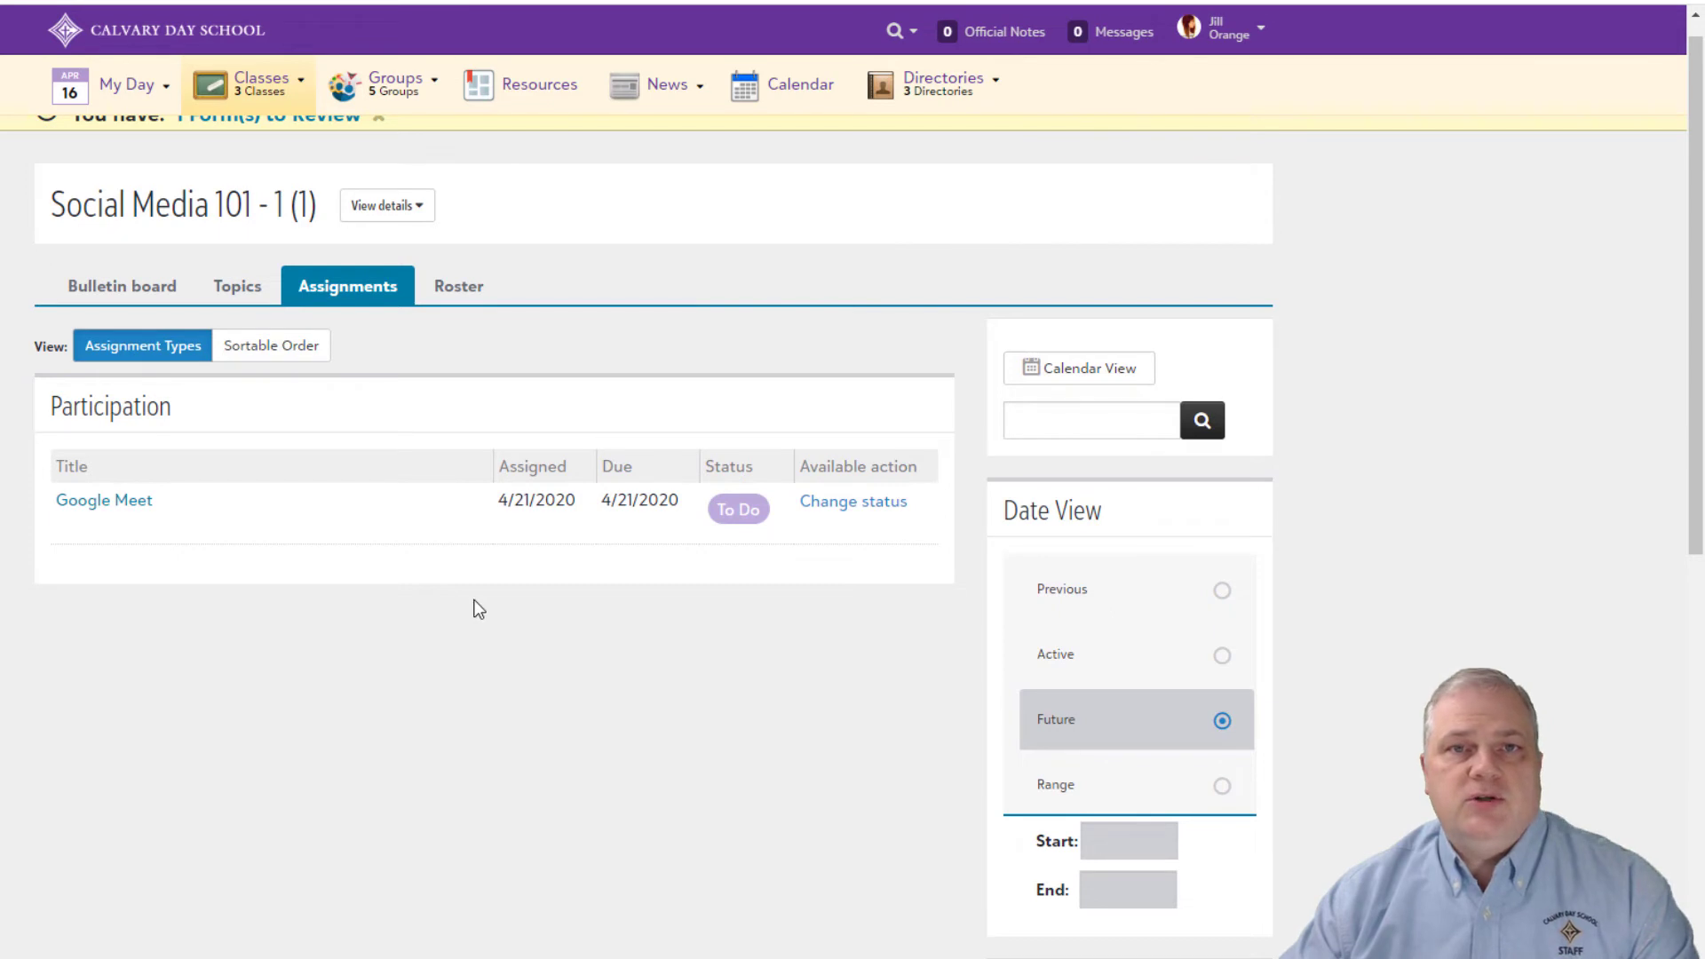
click(85, 502)
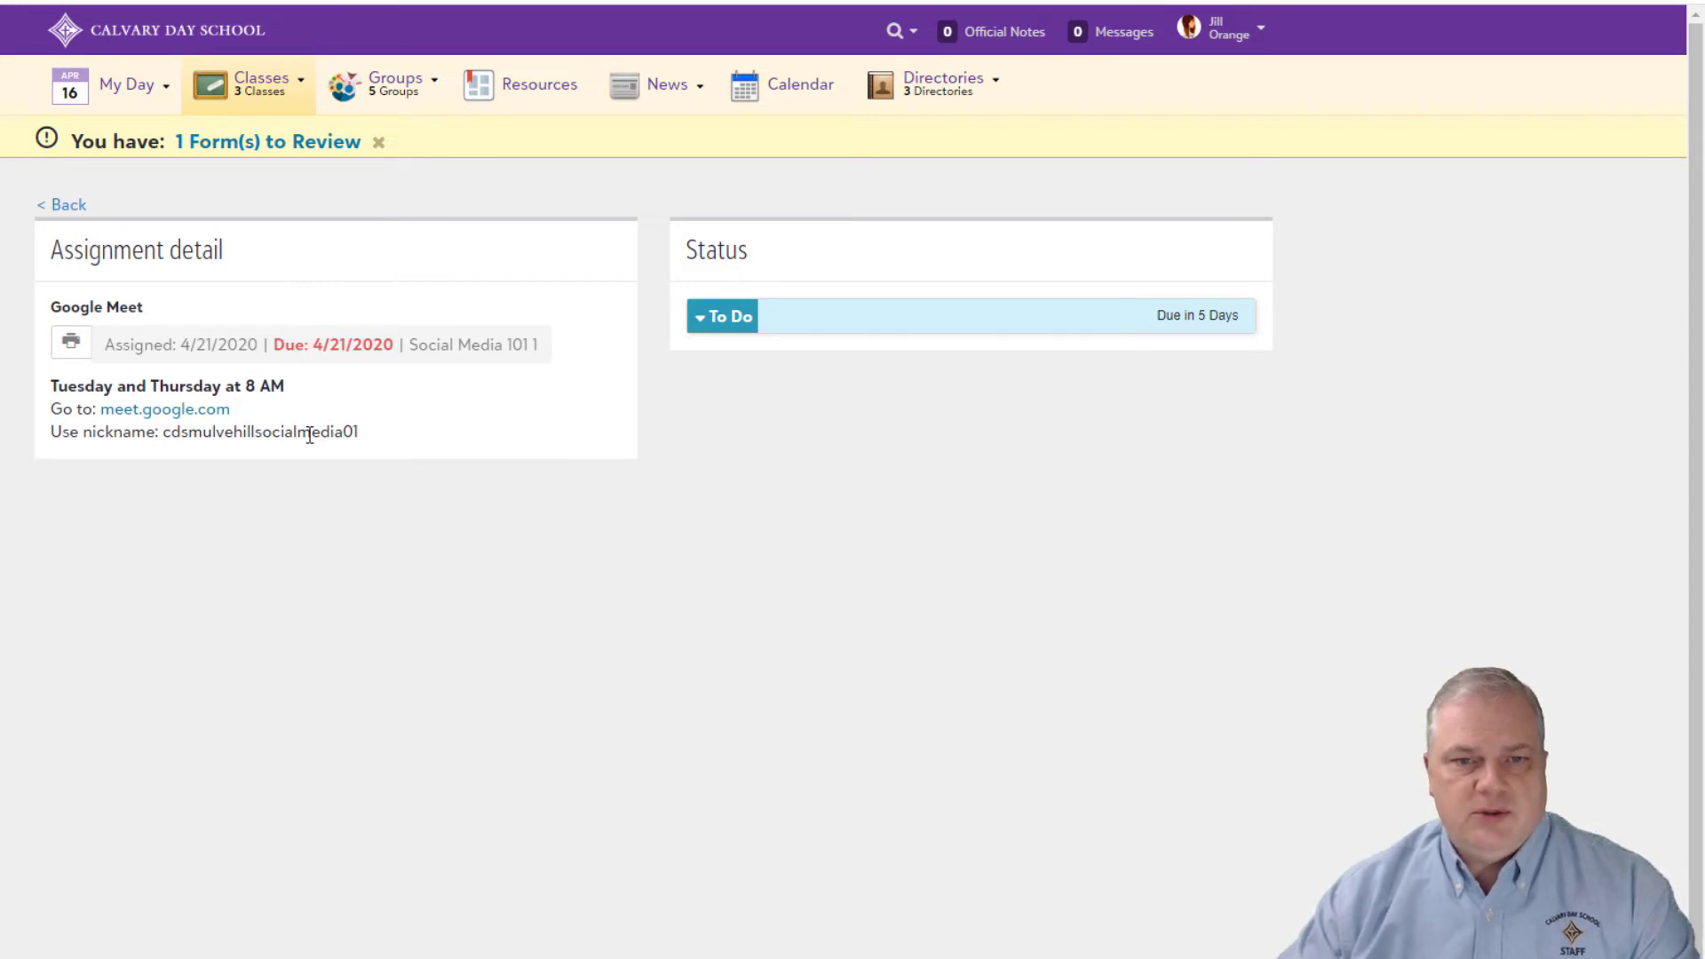
Step: Copy the class meeting nickname and follow the assignment's meet.google.com link
triple_click(311, 432)
click(382, 442)
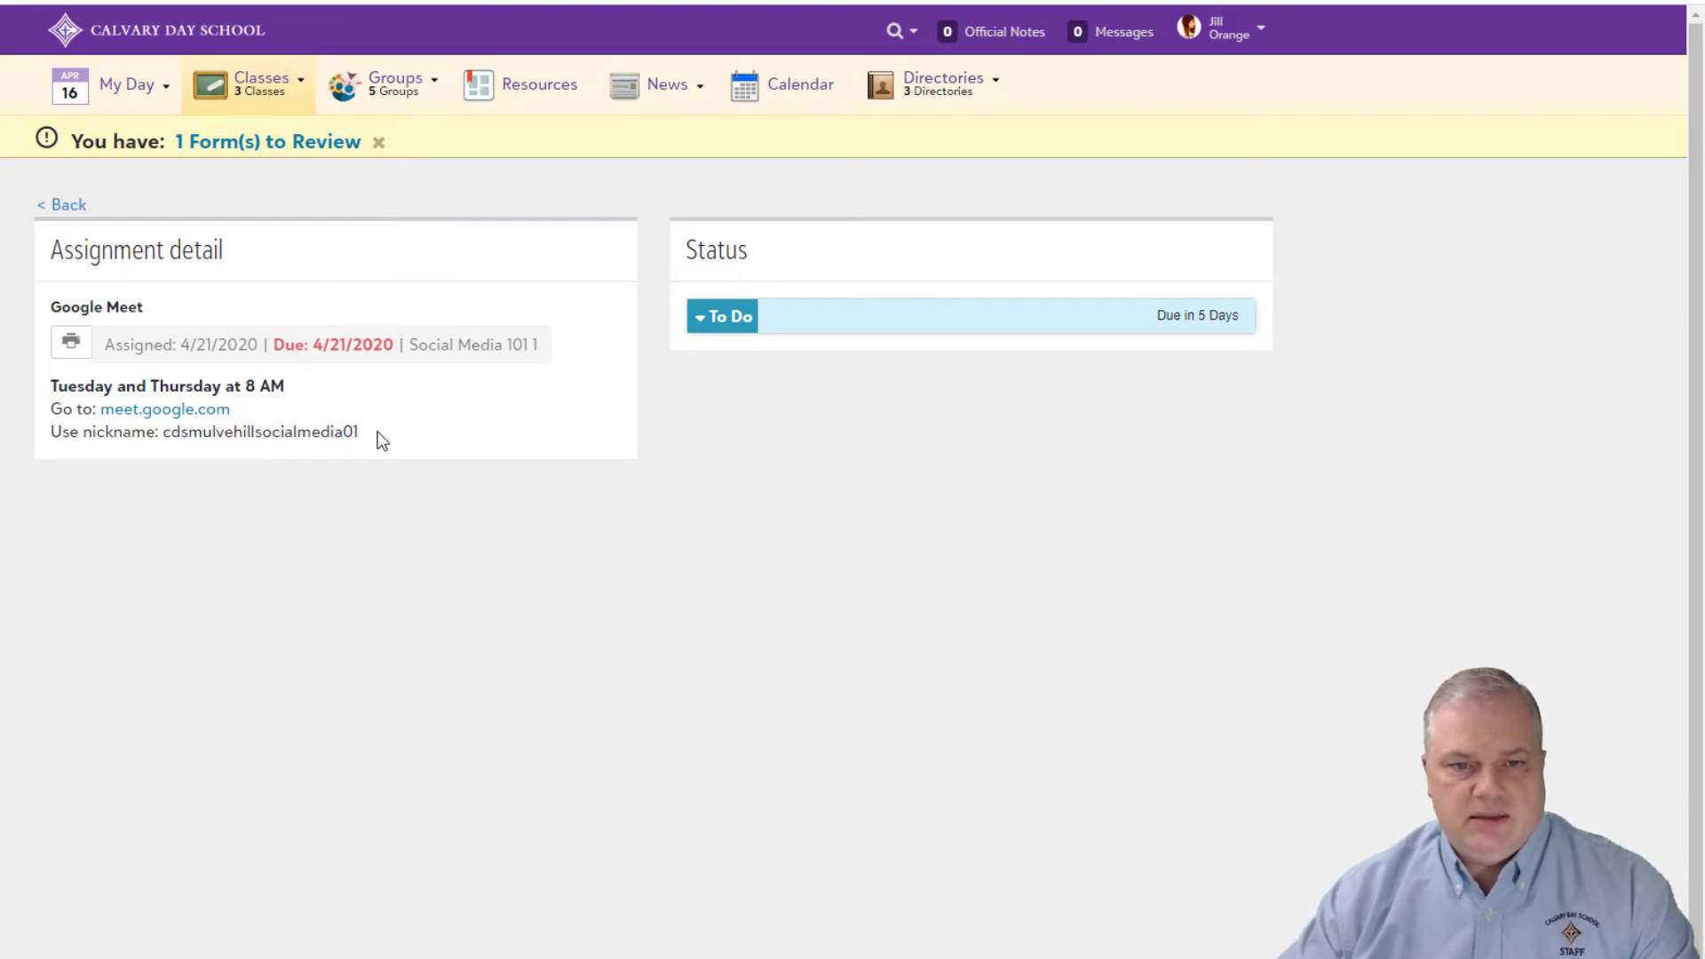
drag(382, 442, 163, 433)
key(ctrl+c)
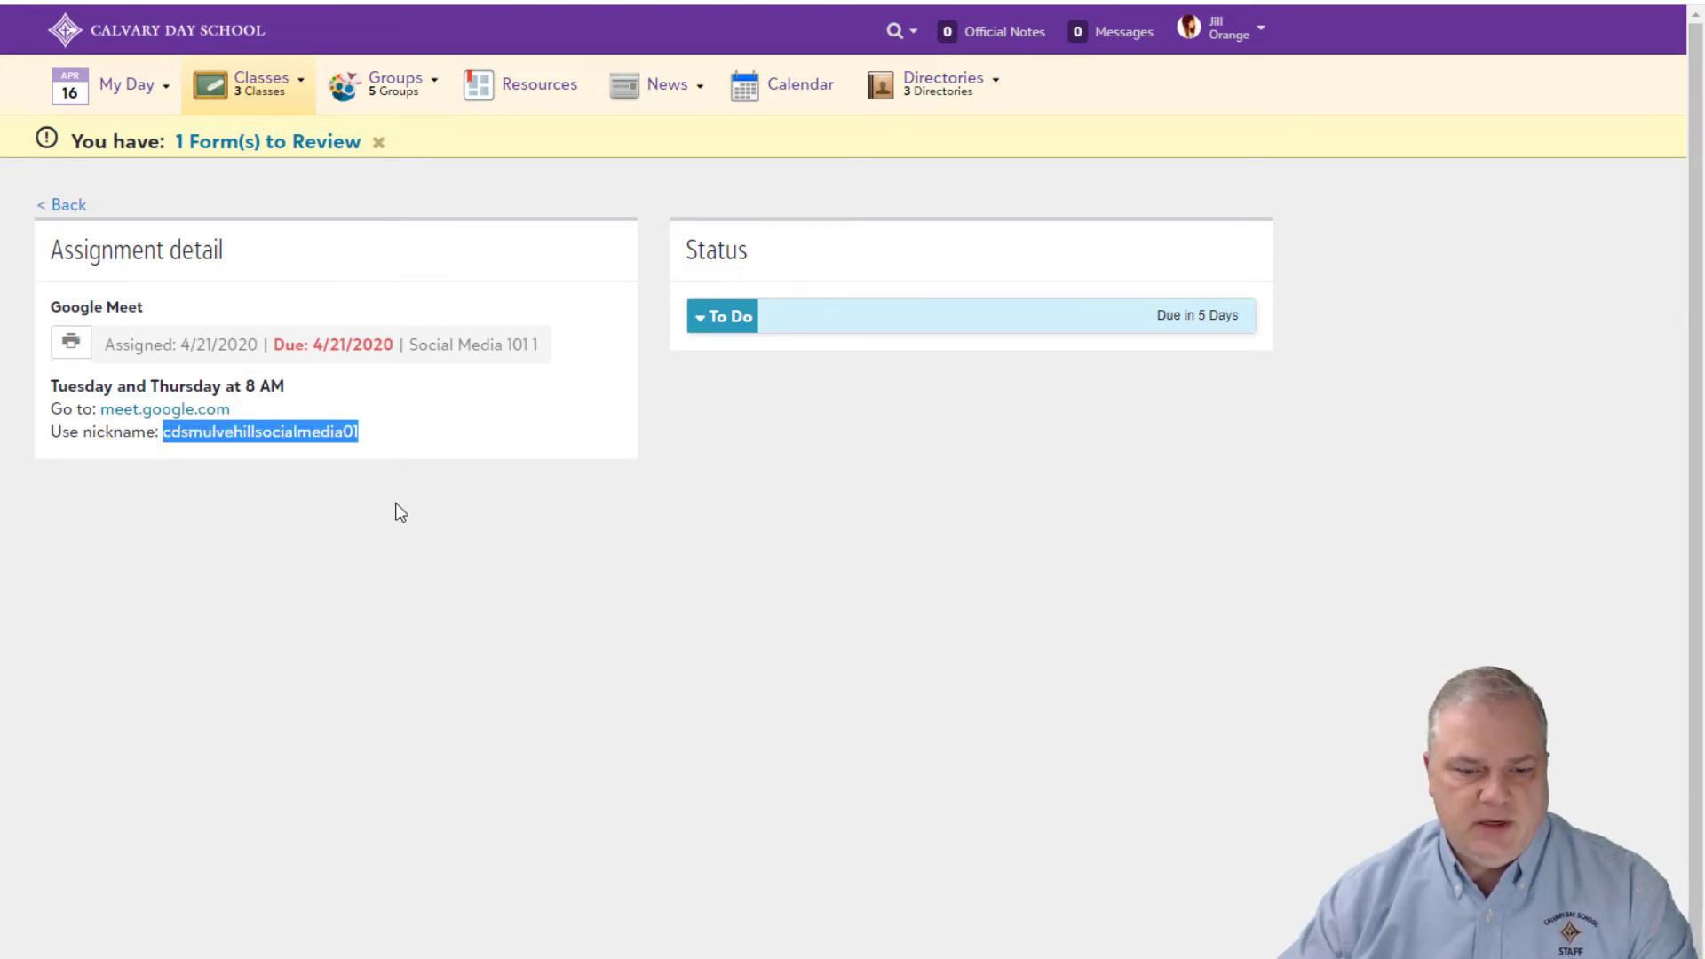
click(203, 411)
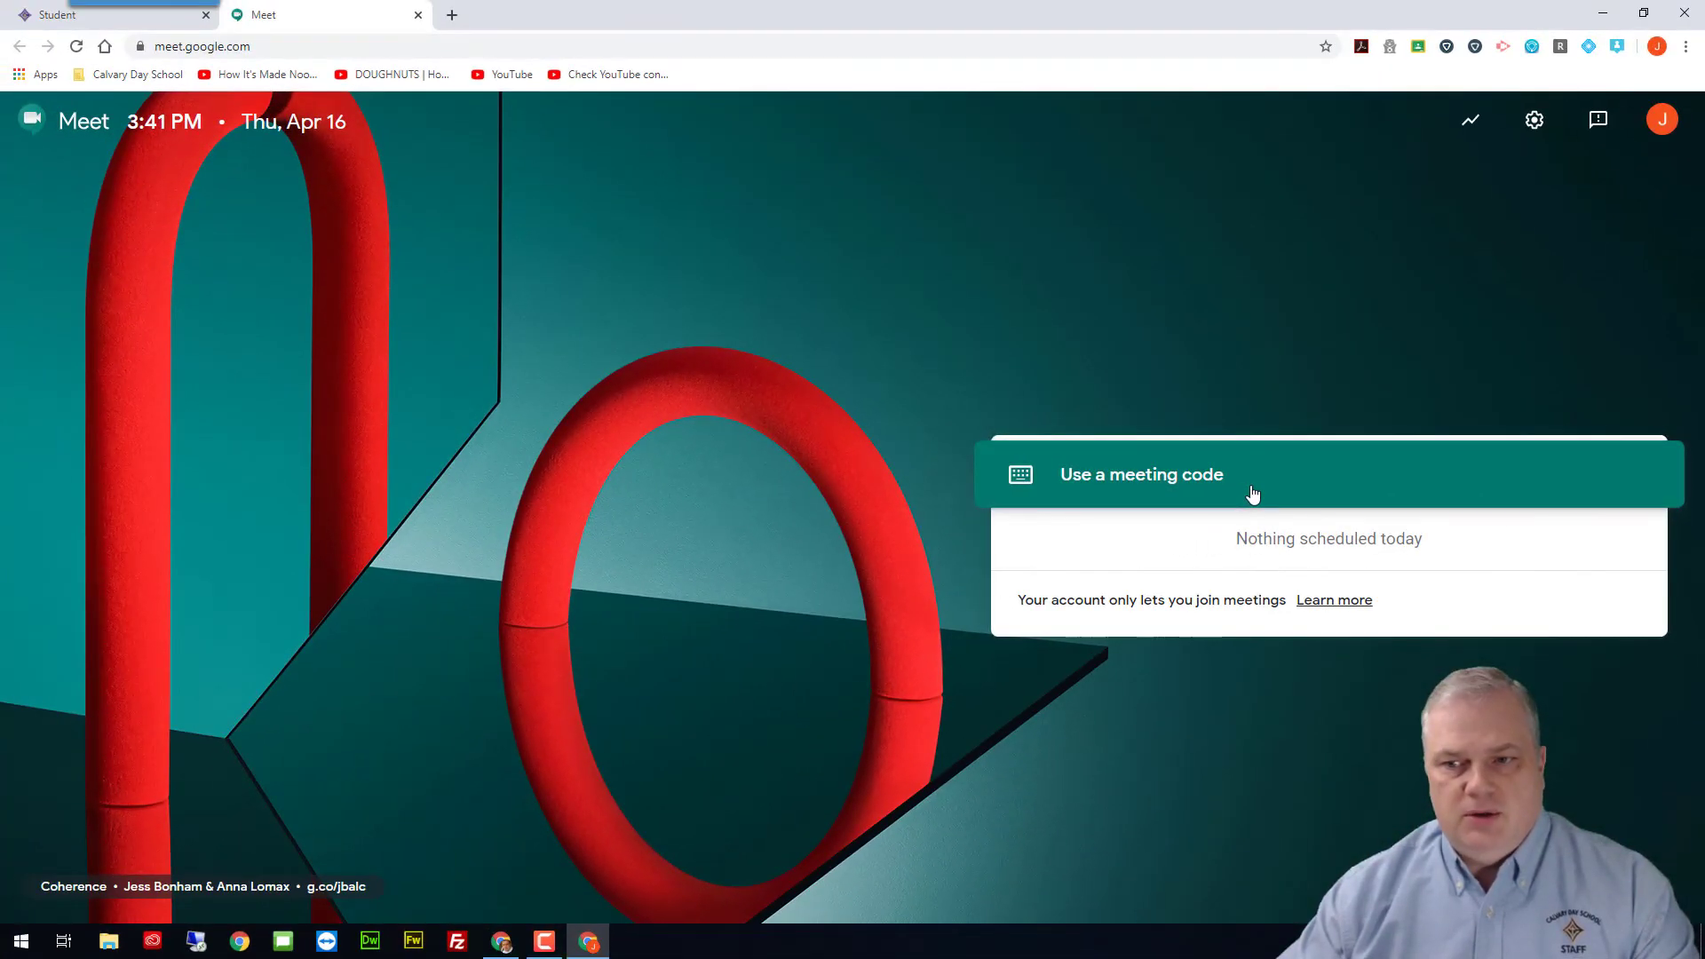
Step: As the student, try joining Meet twice with the pasted class nickname as the meeting code
click(1253, 494)
key(ctrl+v)
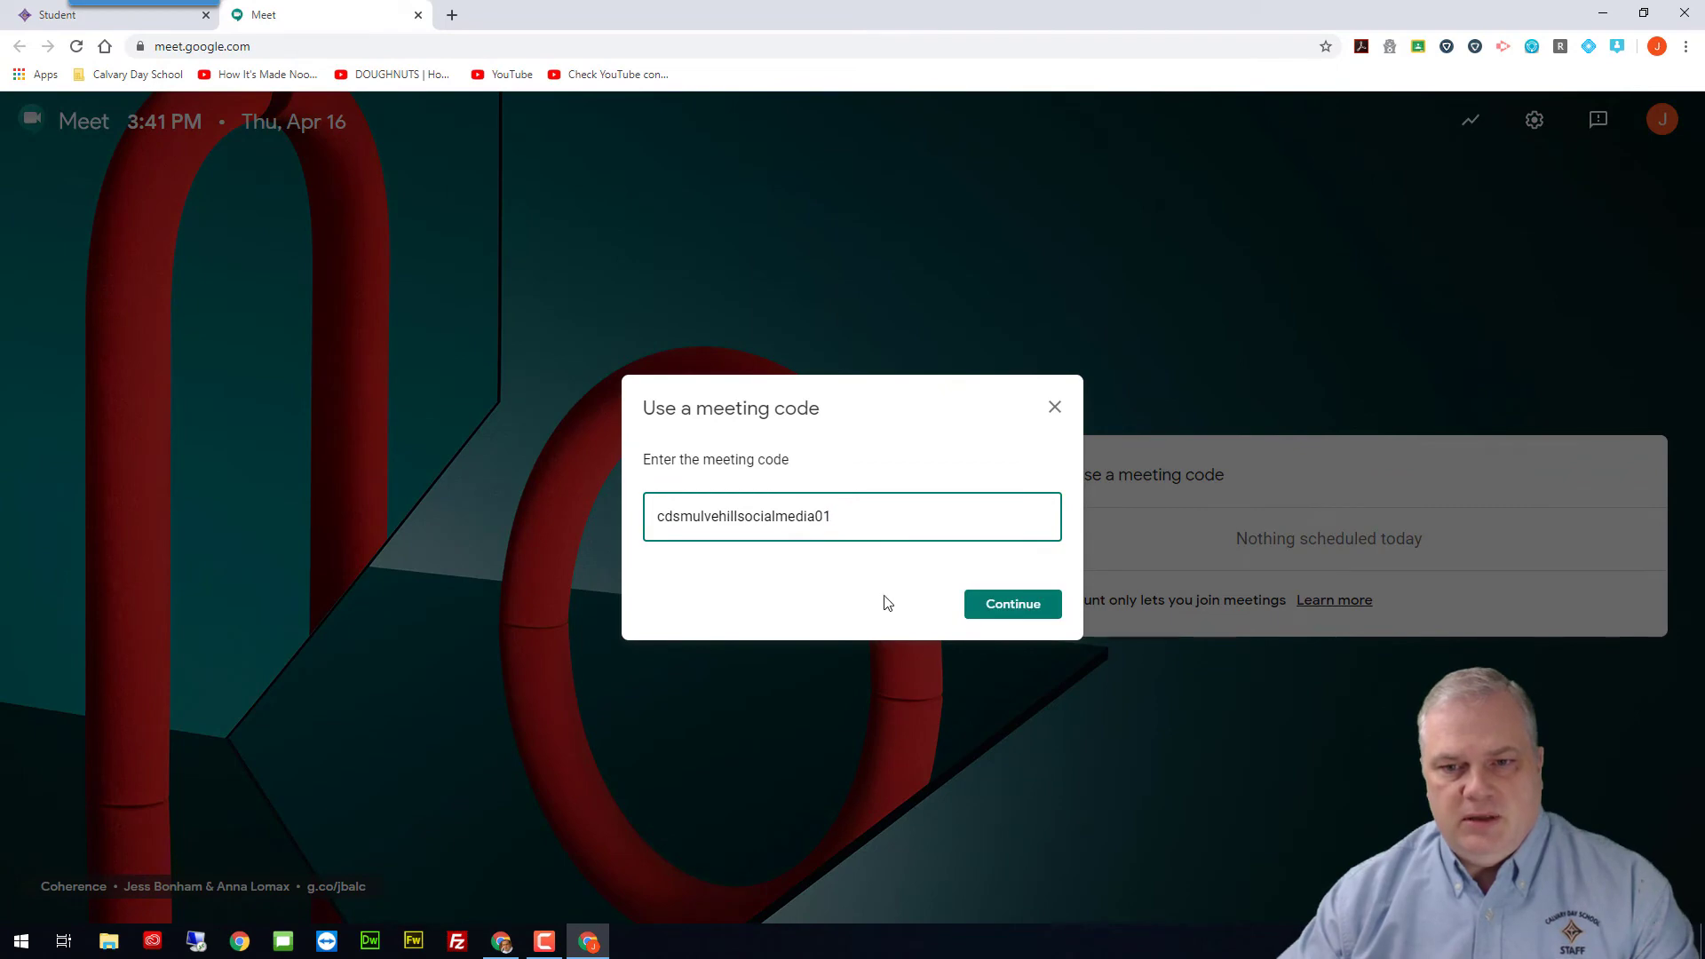
click(1029, 607)
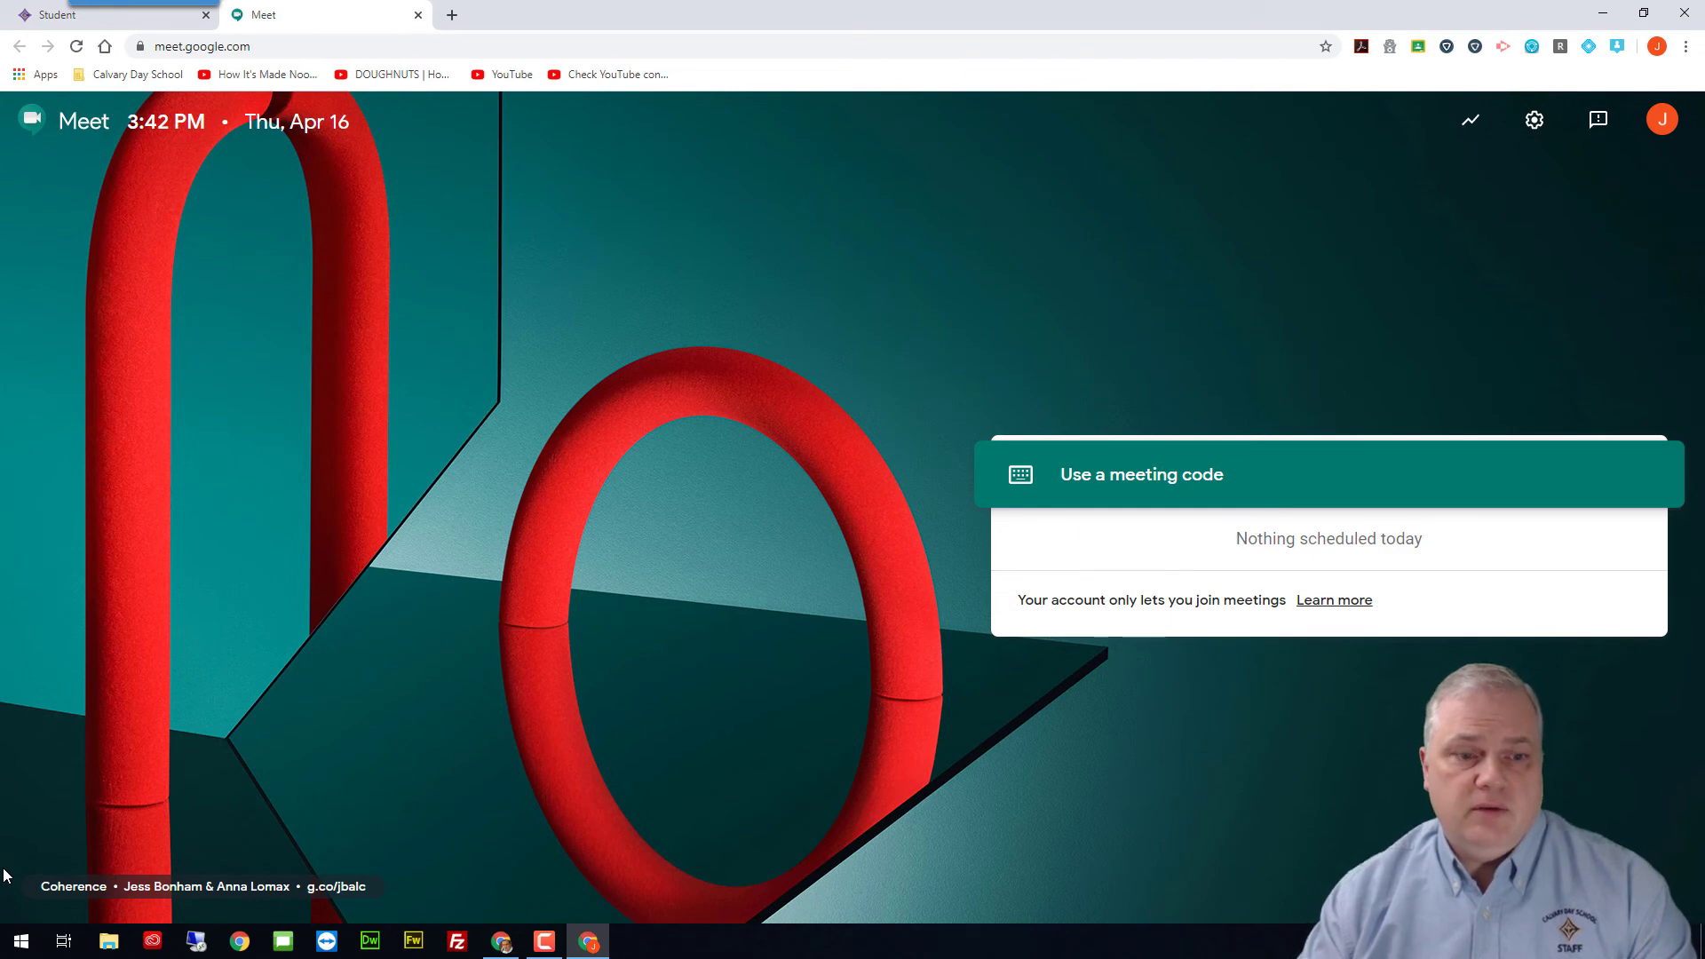
click(1229, 491)
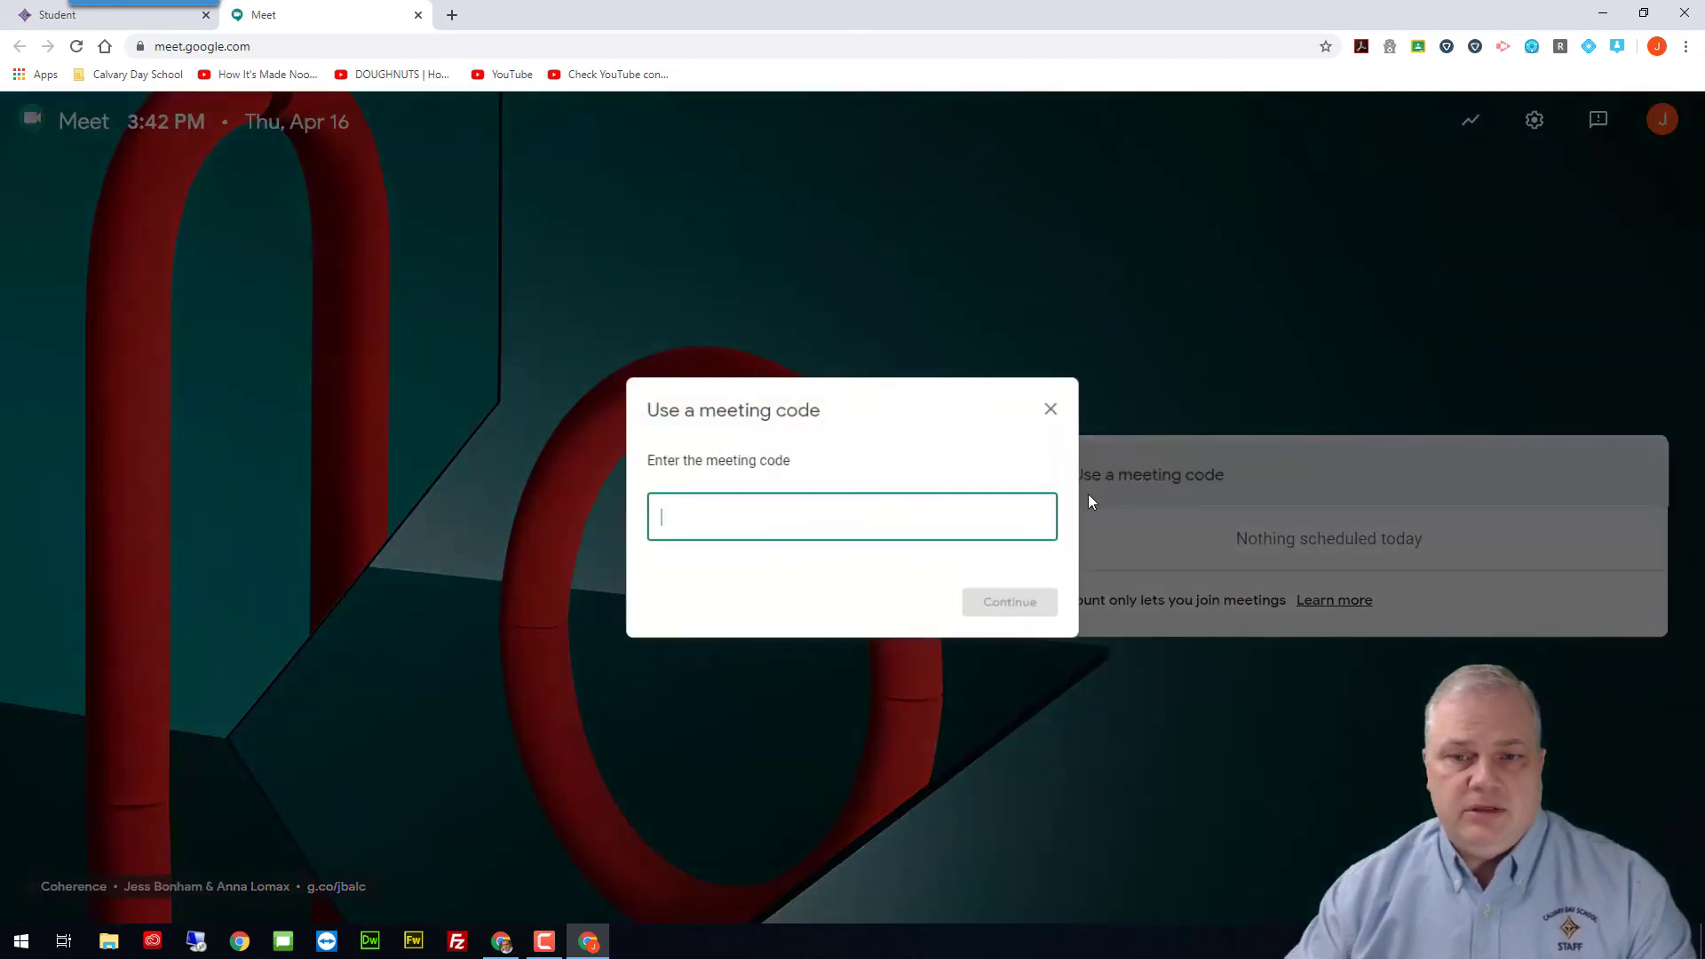
key(ctrl+v)
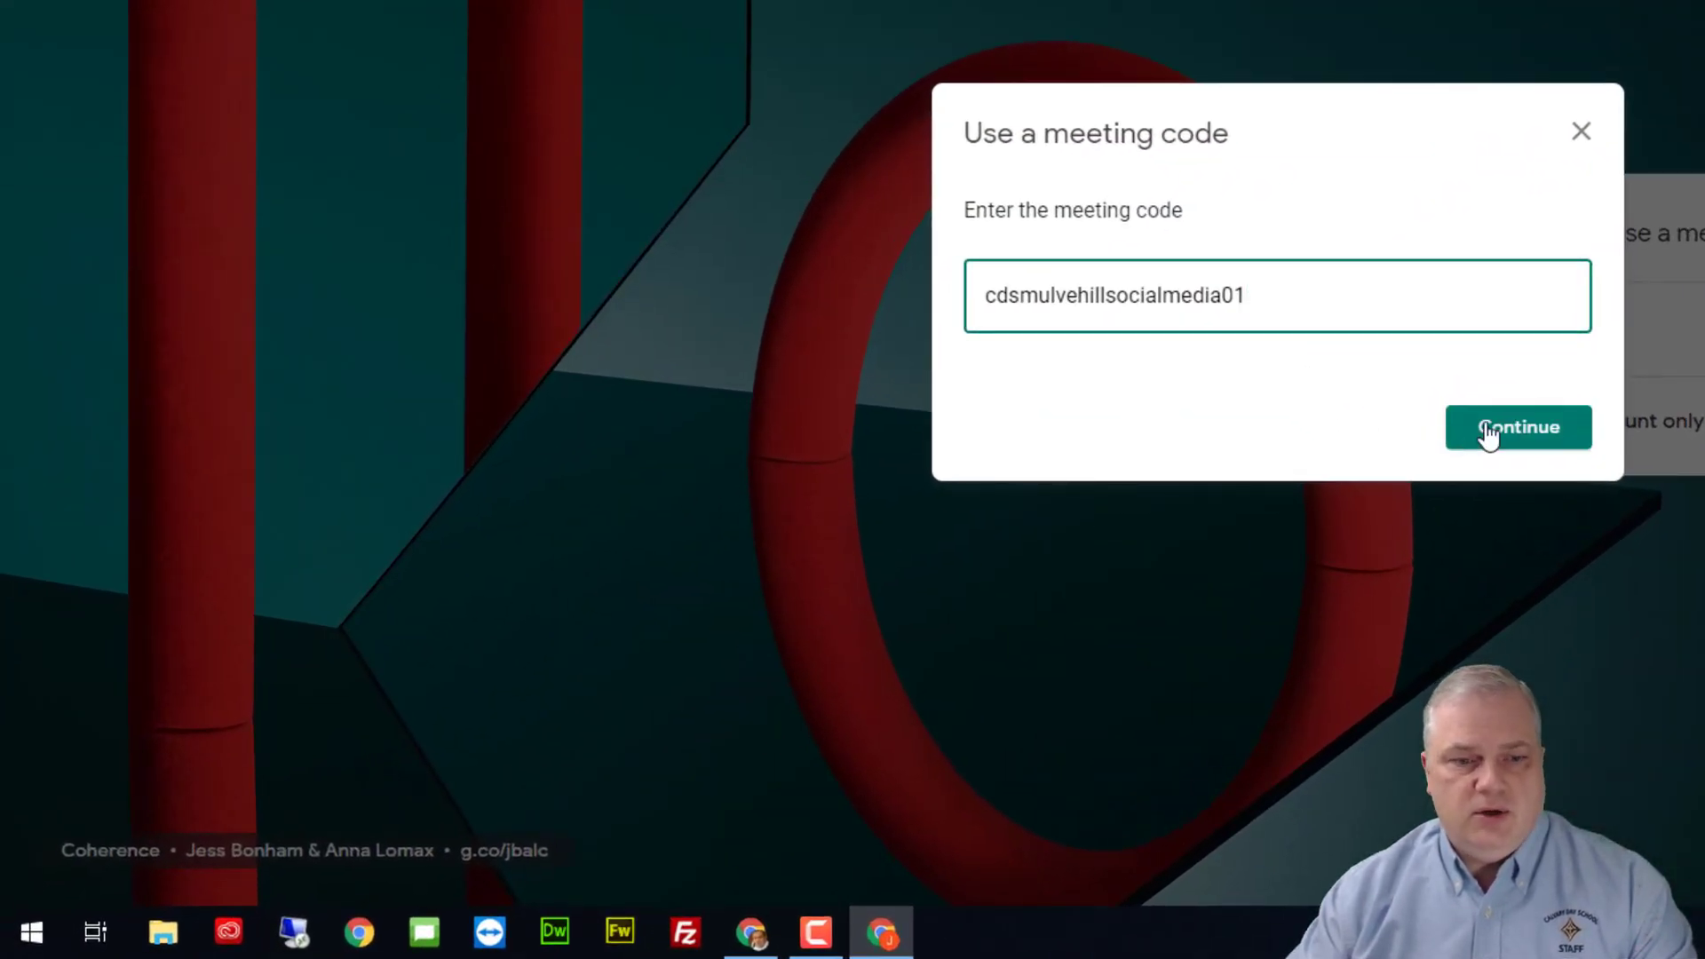
click(1488, 435)
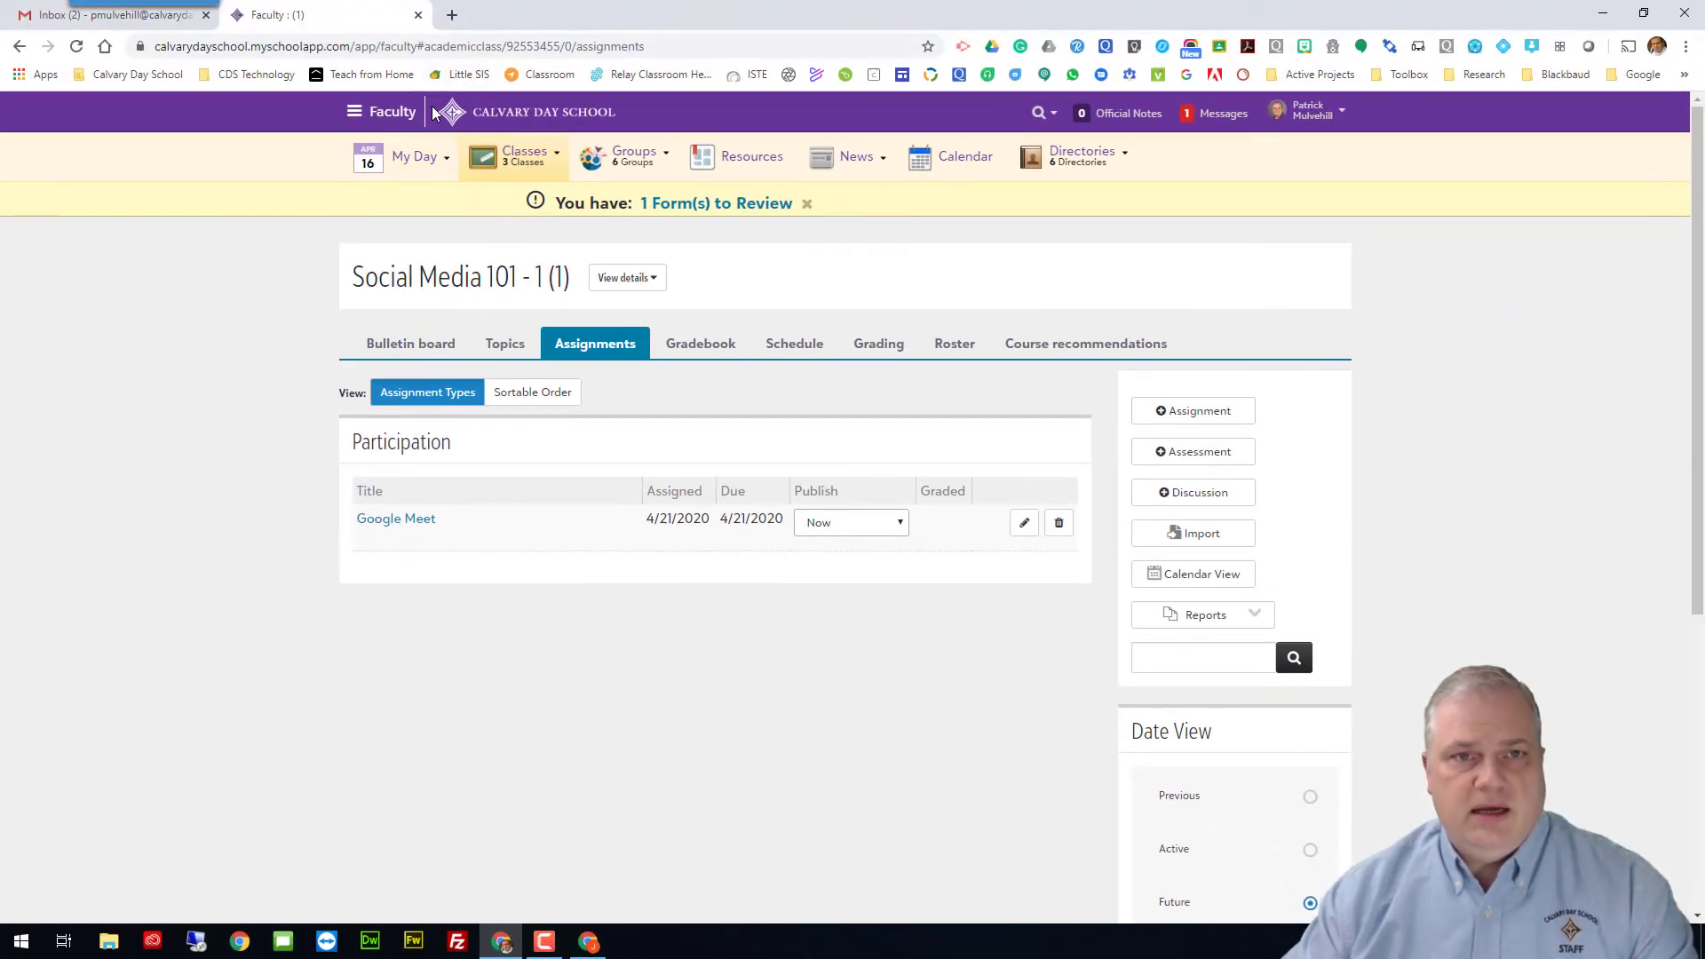
Step: In a new tab at meet.google.com, start and join a meeting using the pasted class nickname
click(452, 15)
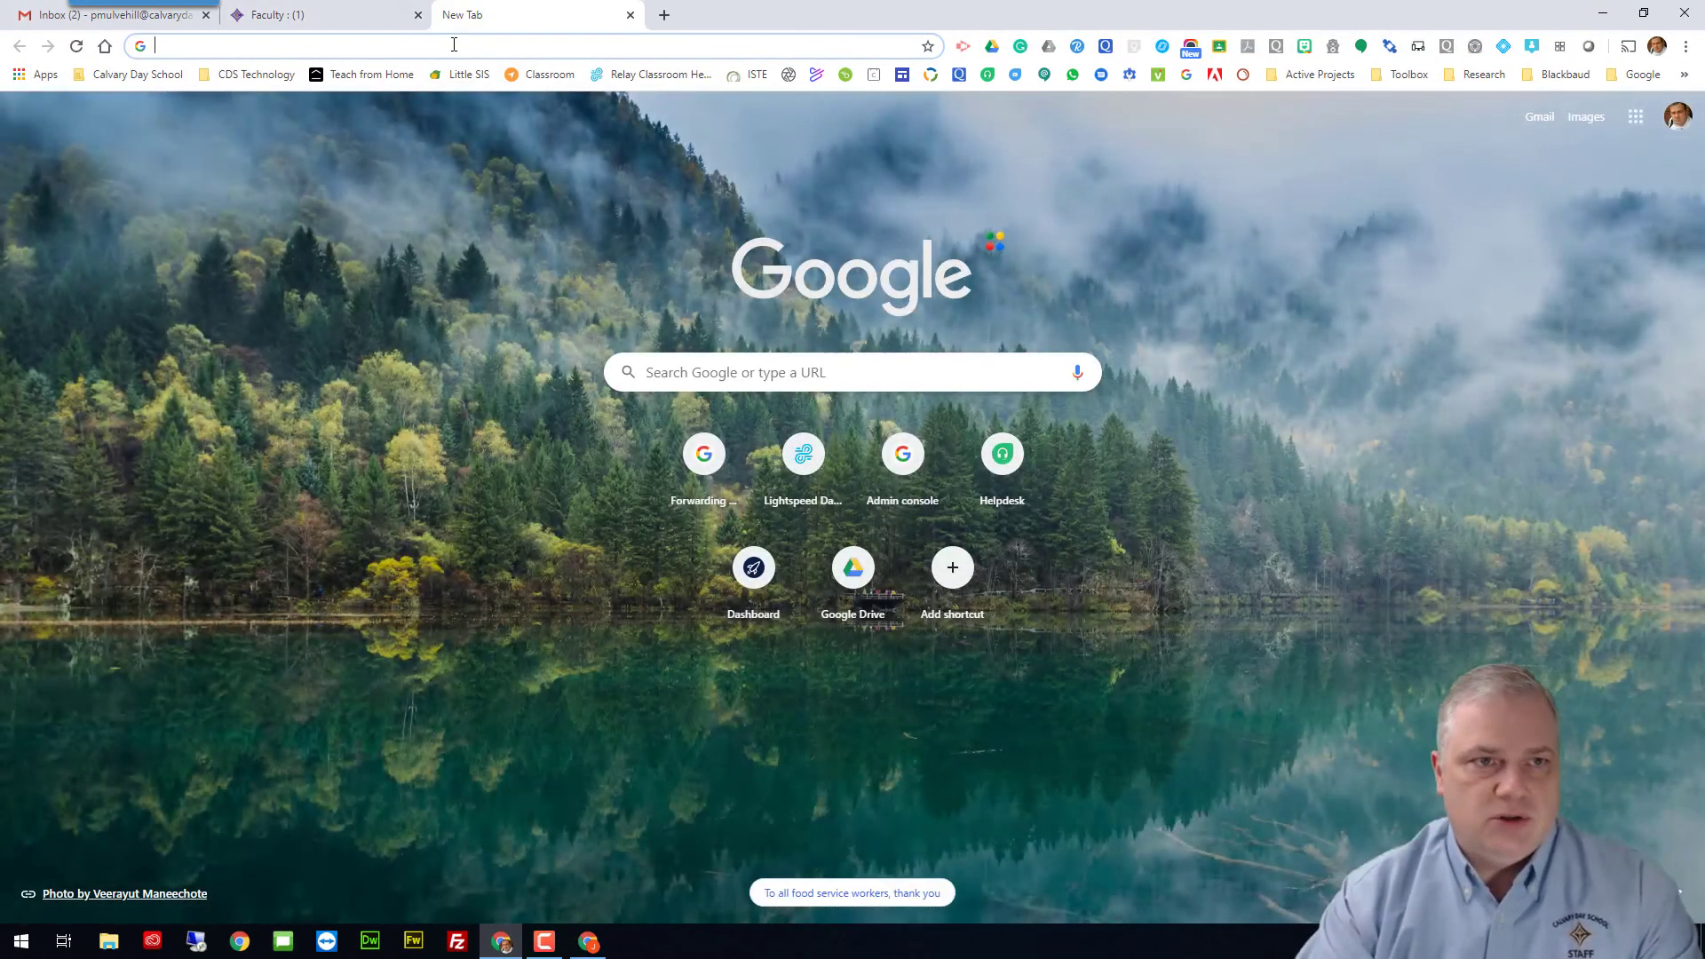
text(meet)
key(Return)
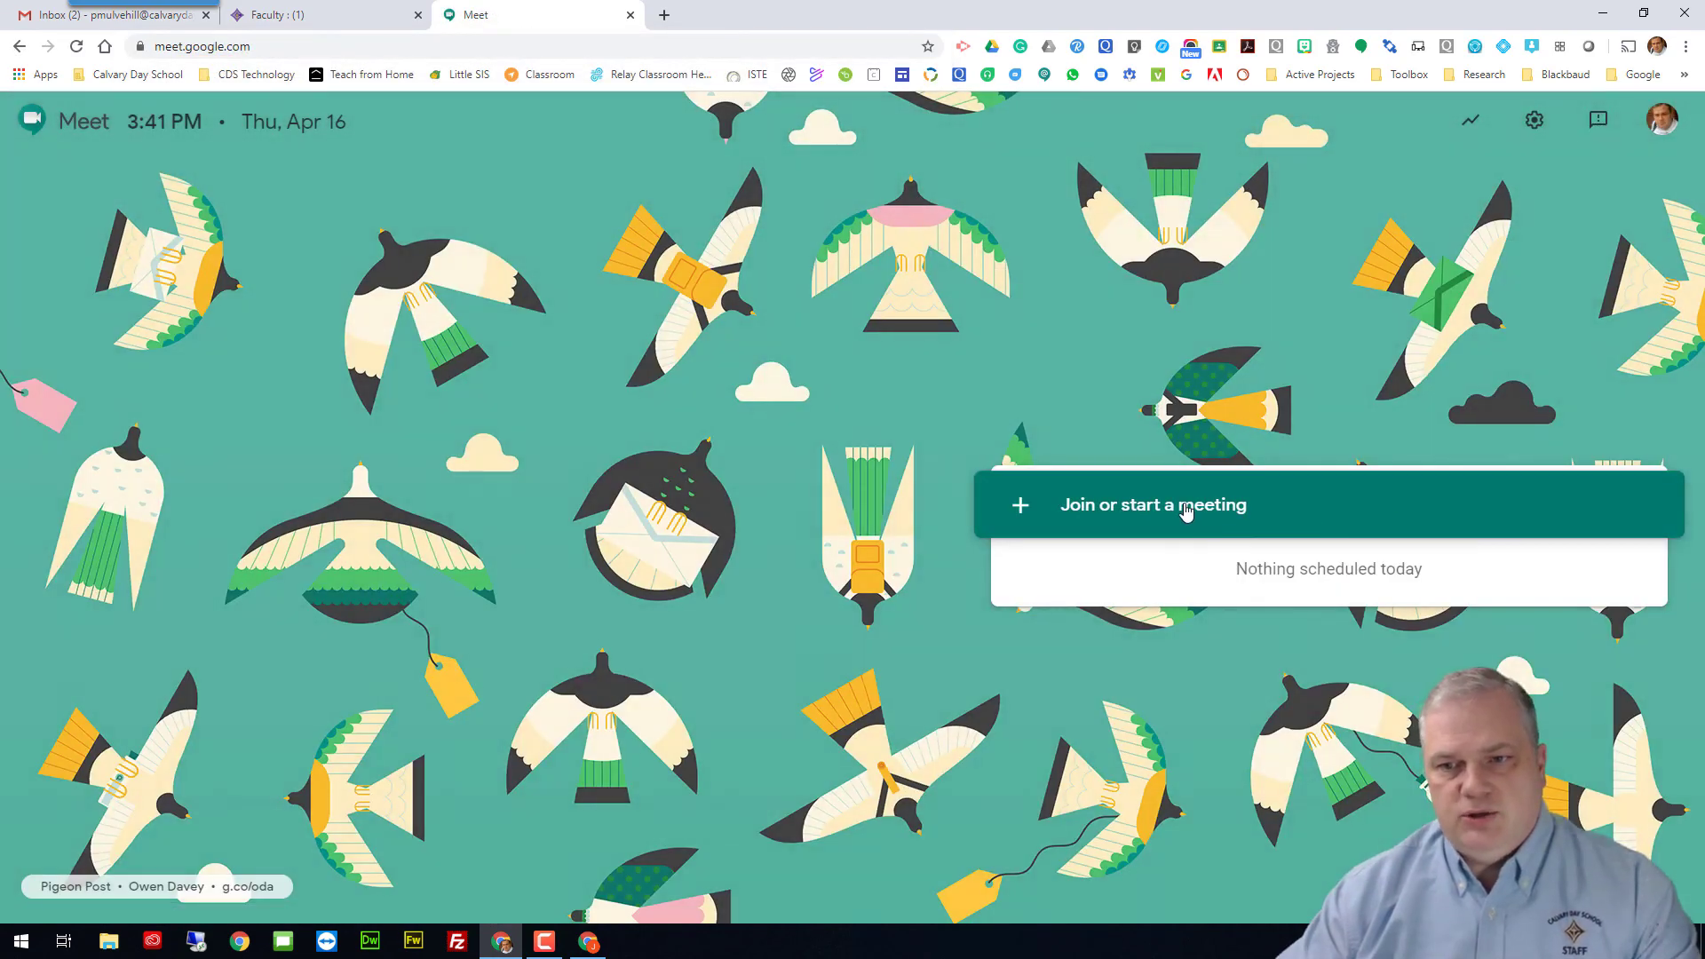
click(1187, 506)
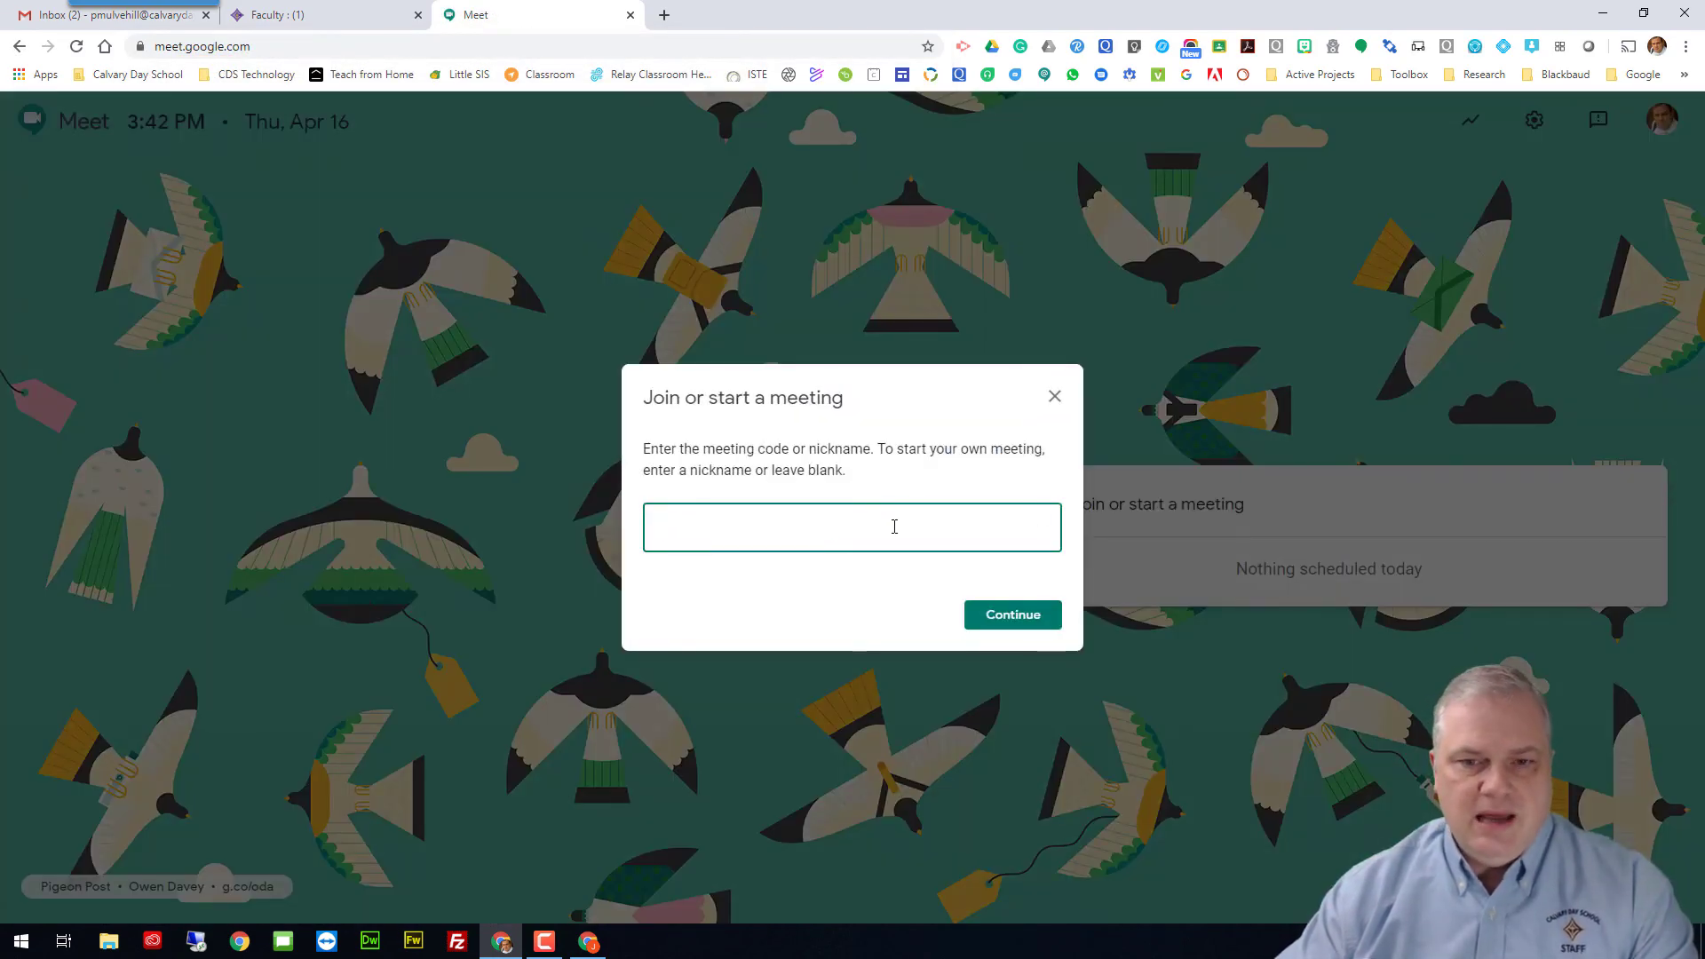
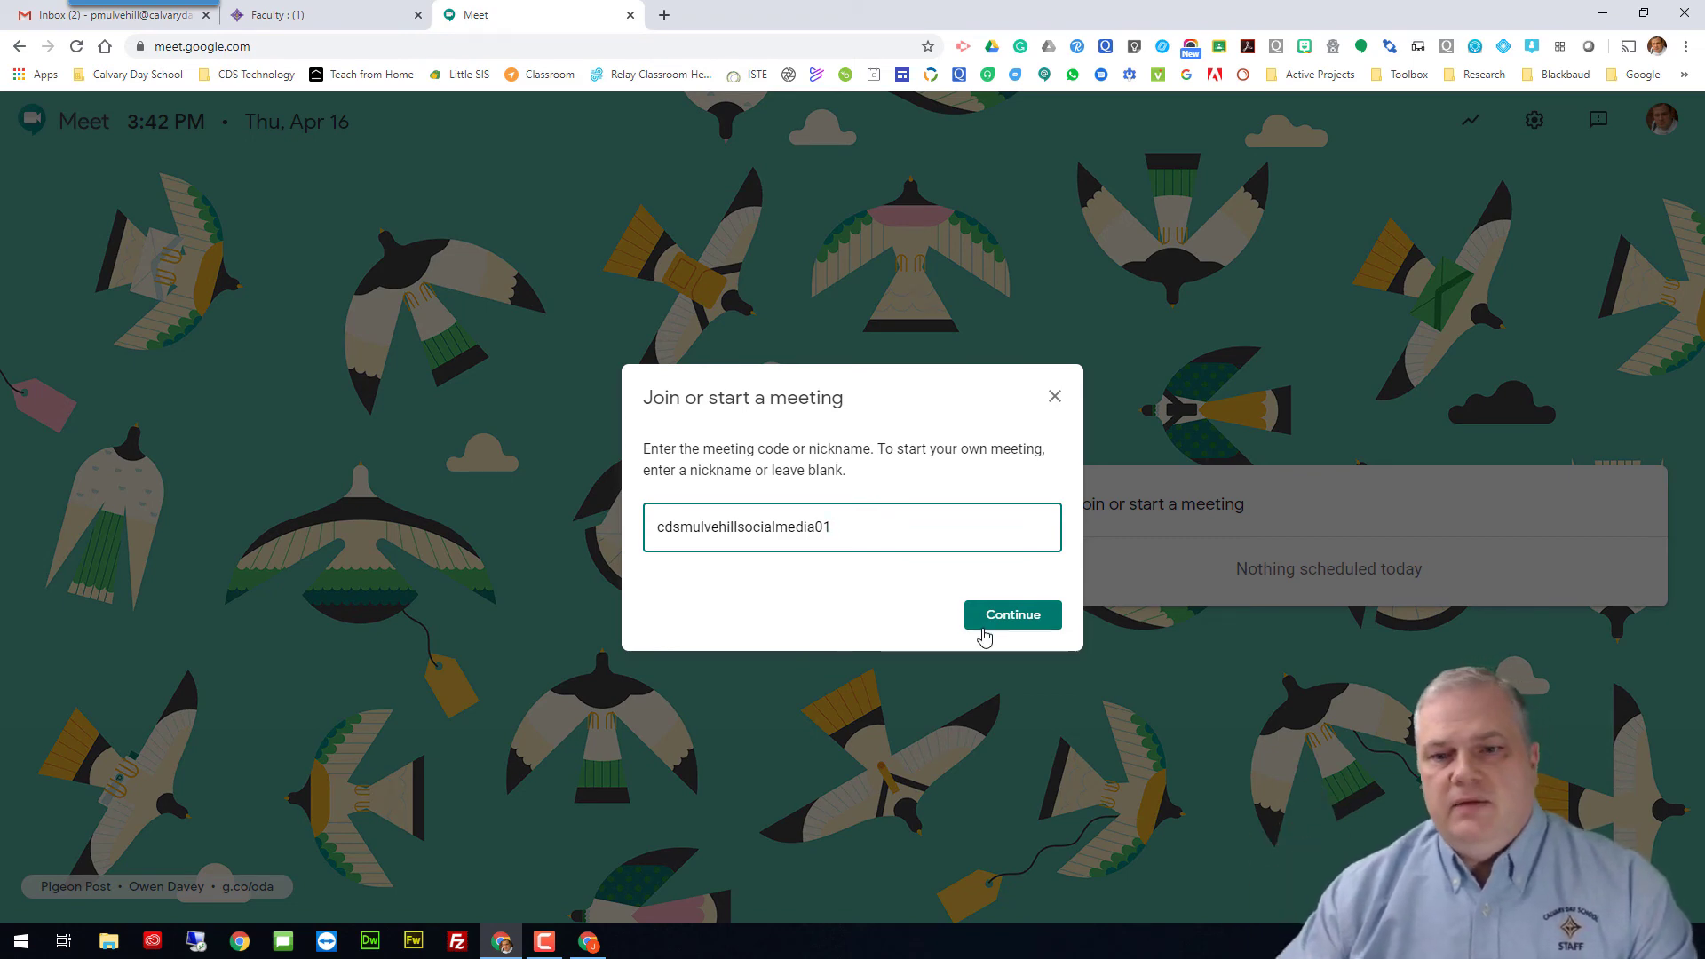
click(1010, 624)
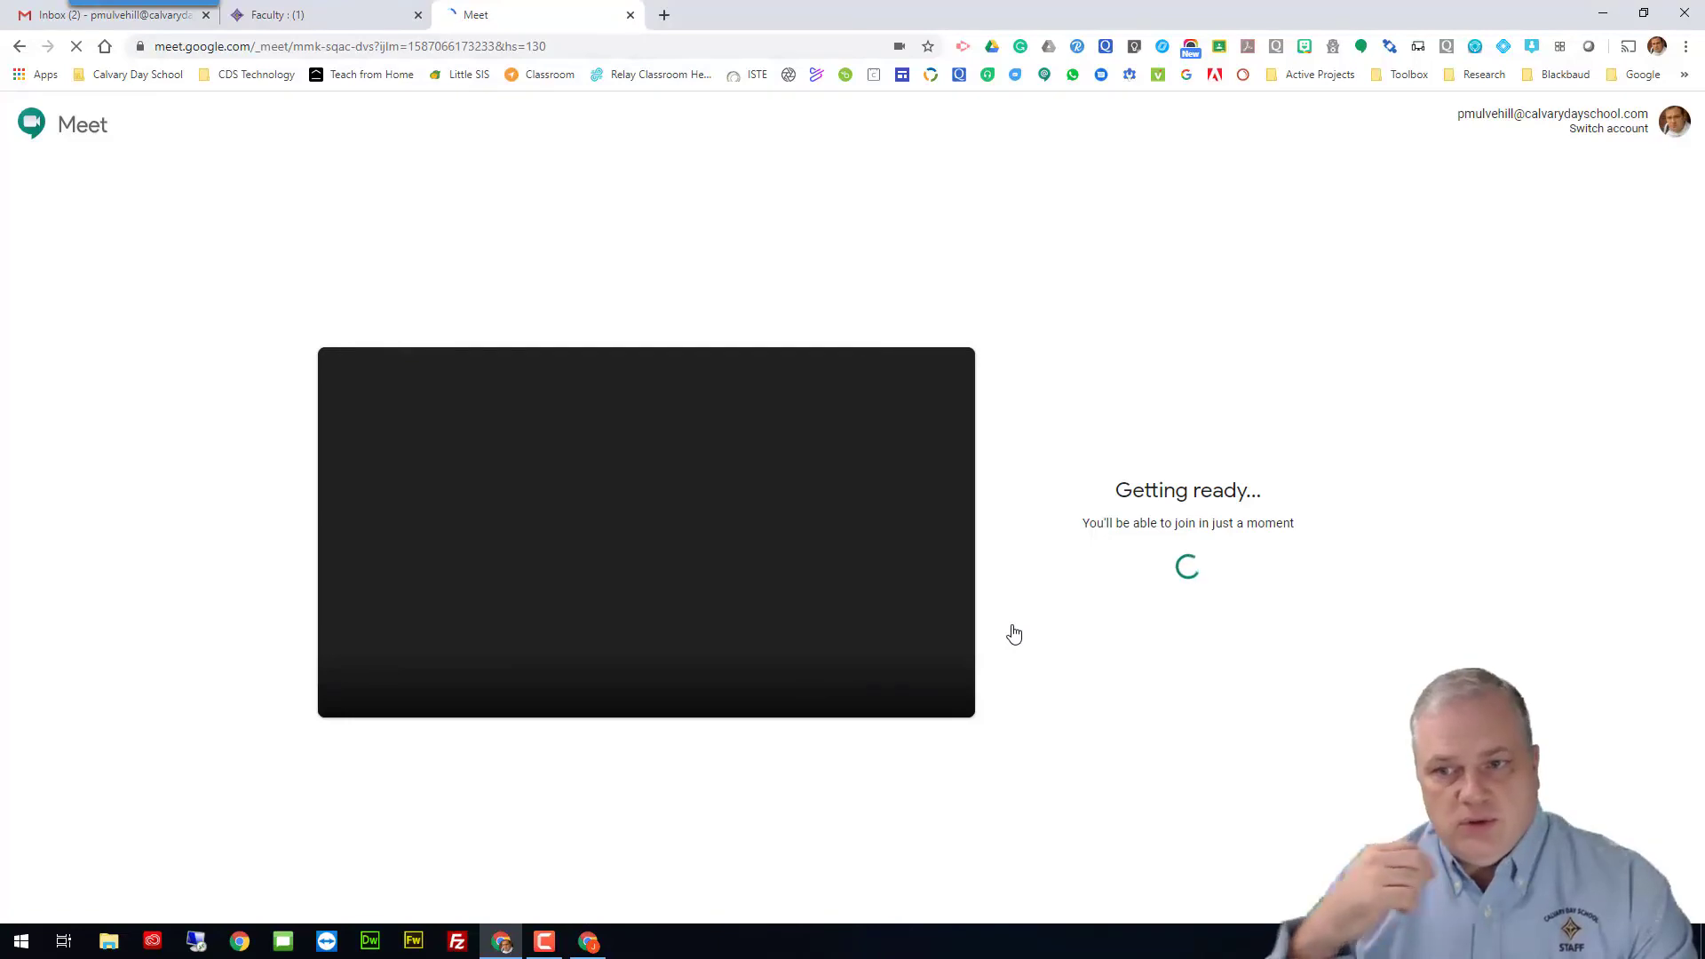
click(1120, 533)
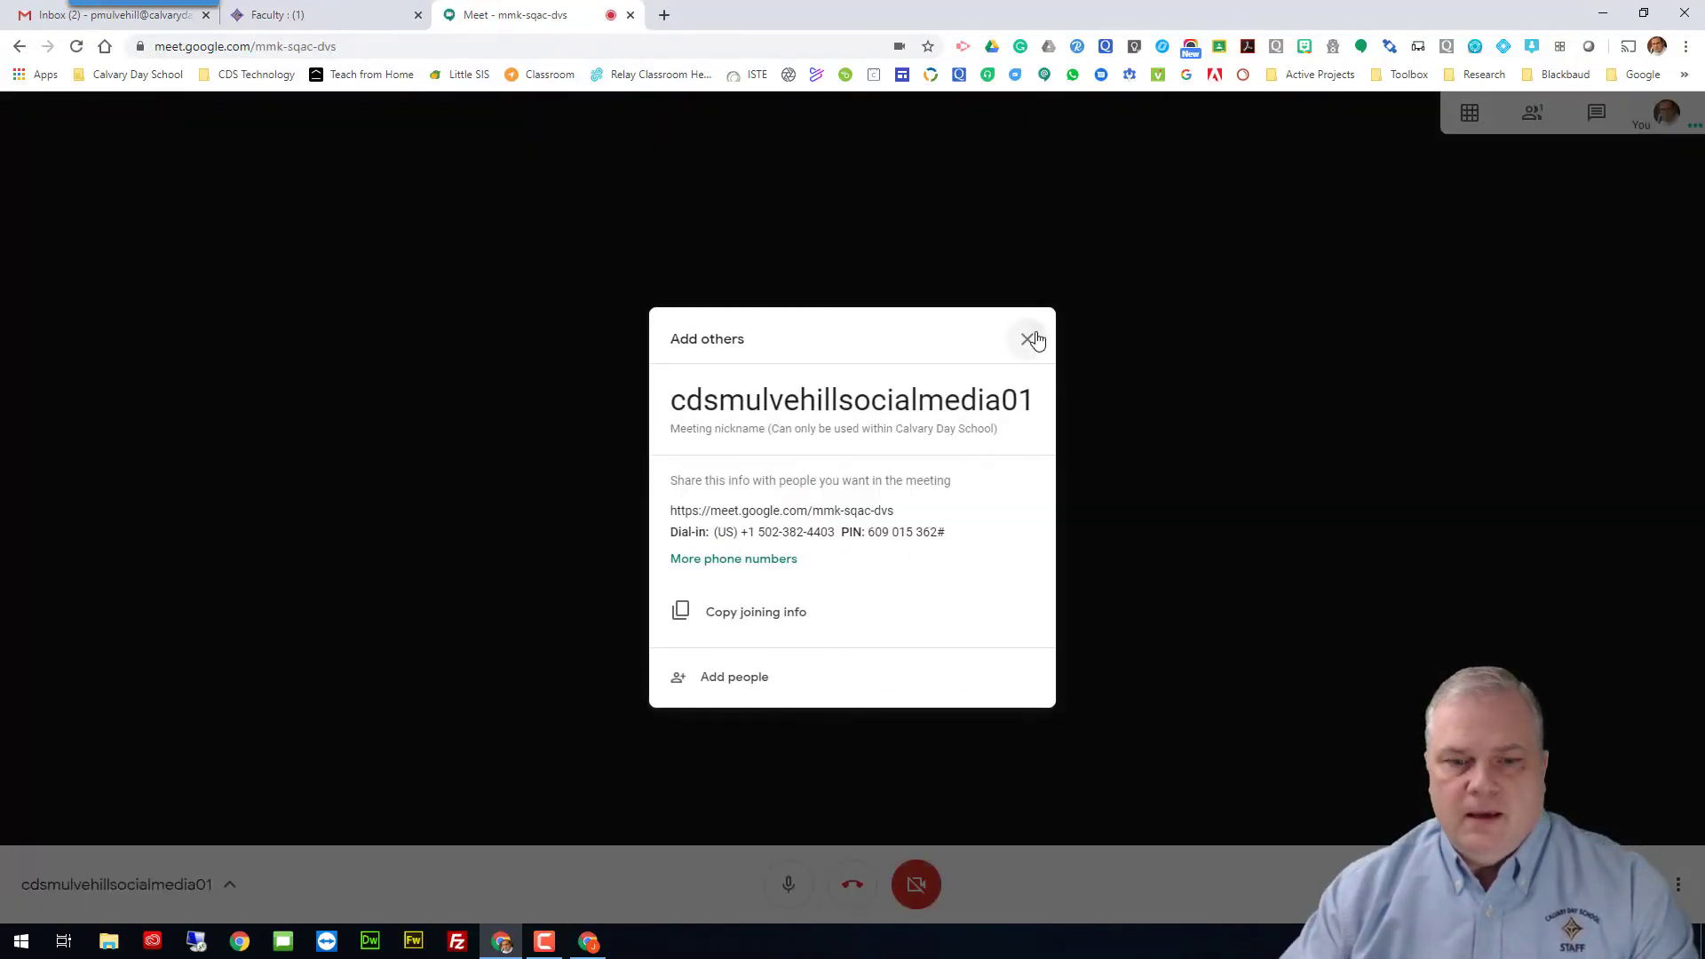
Step: Close the joining info and, as the student, enter the class nickname as the meeting code
click(1027, 339)
click(589, 941)
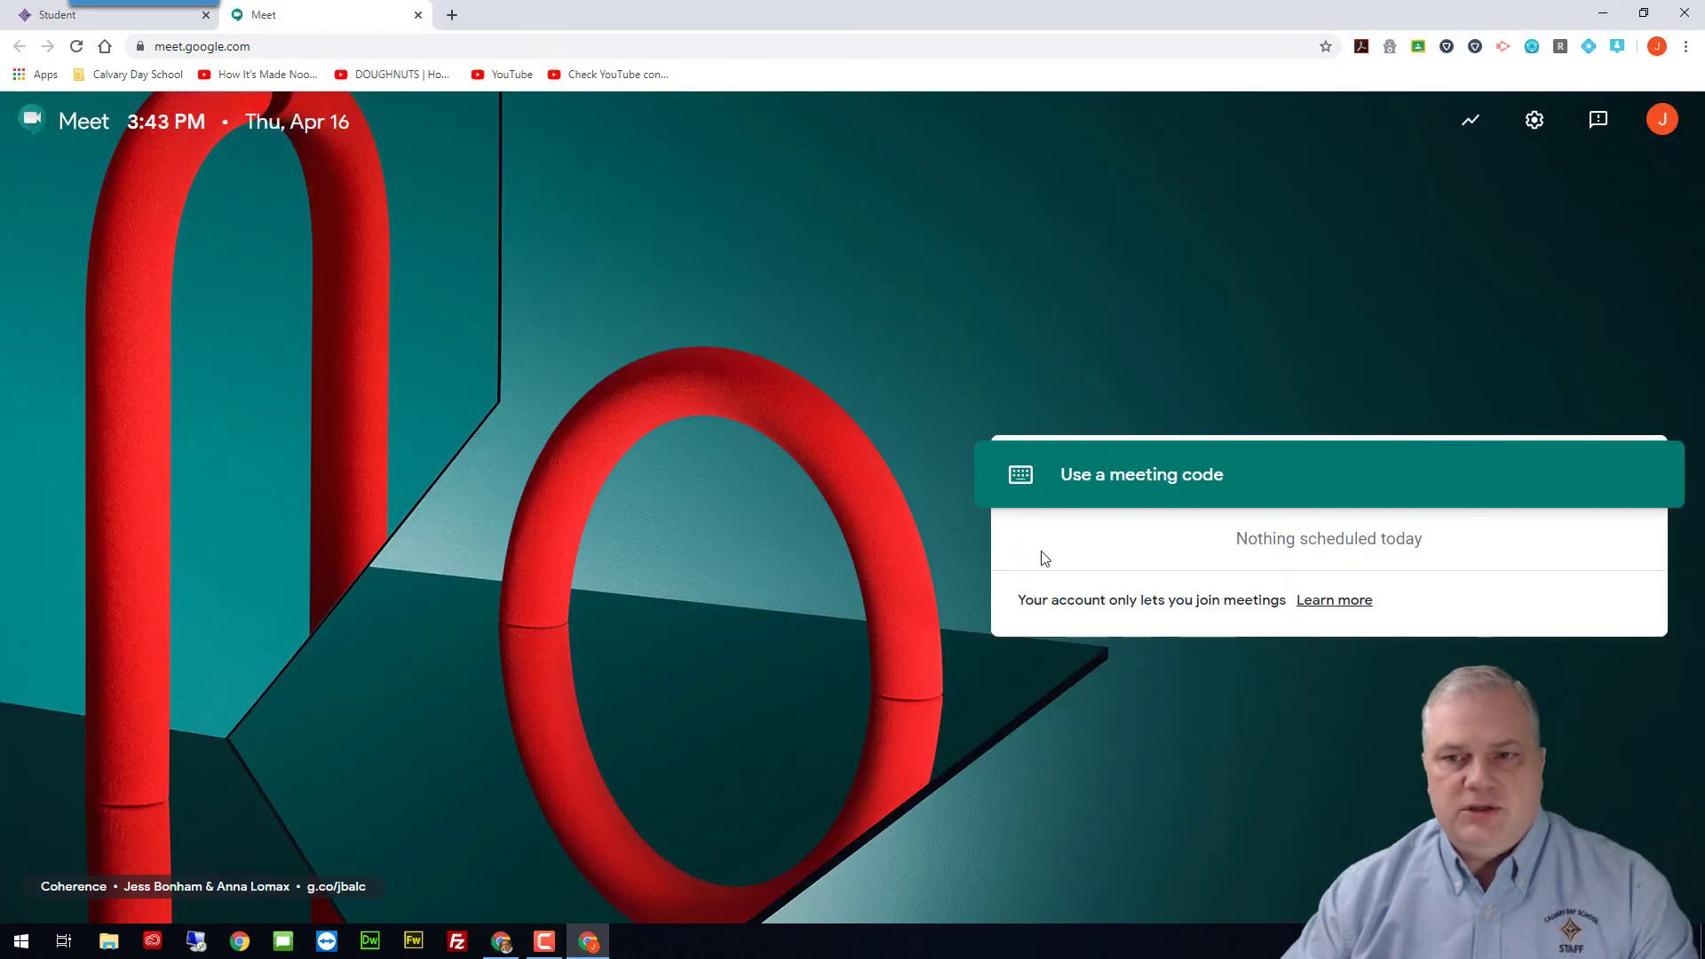
click(1115, 484)
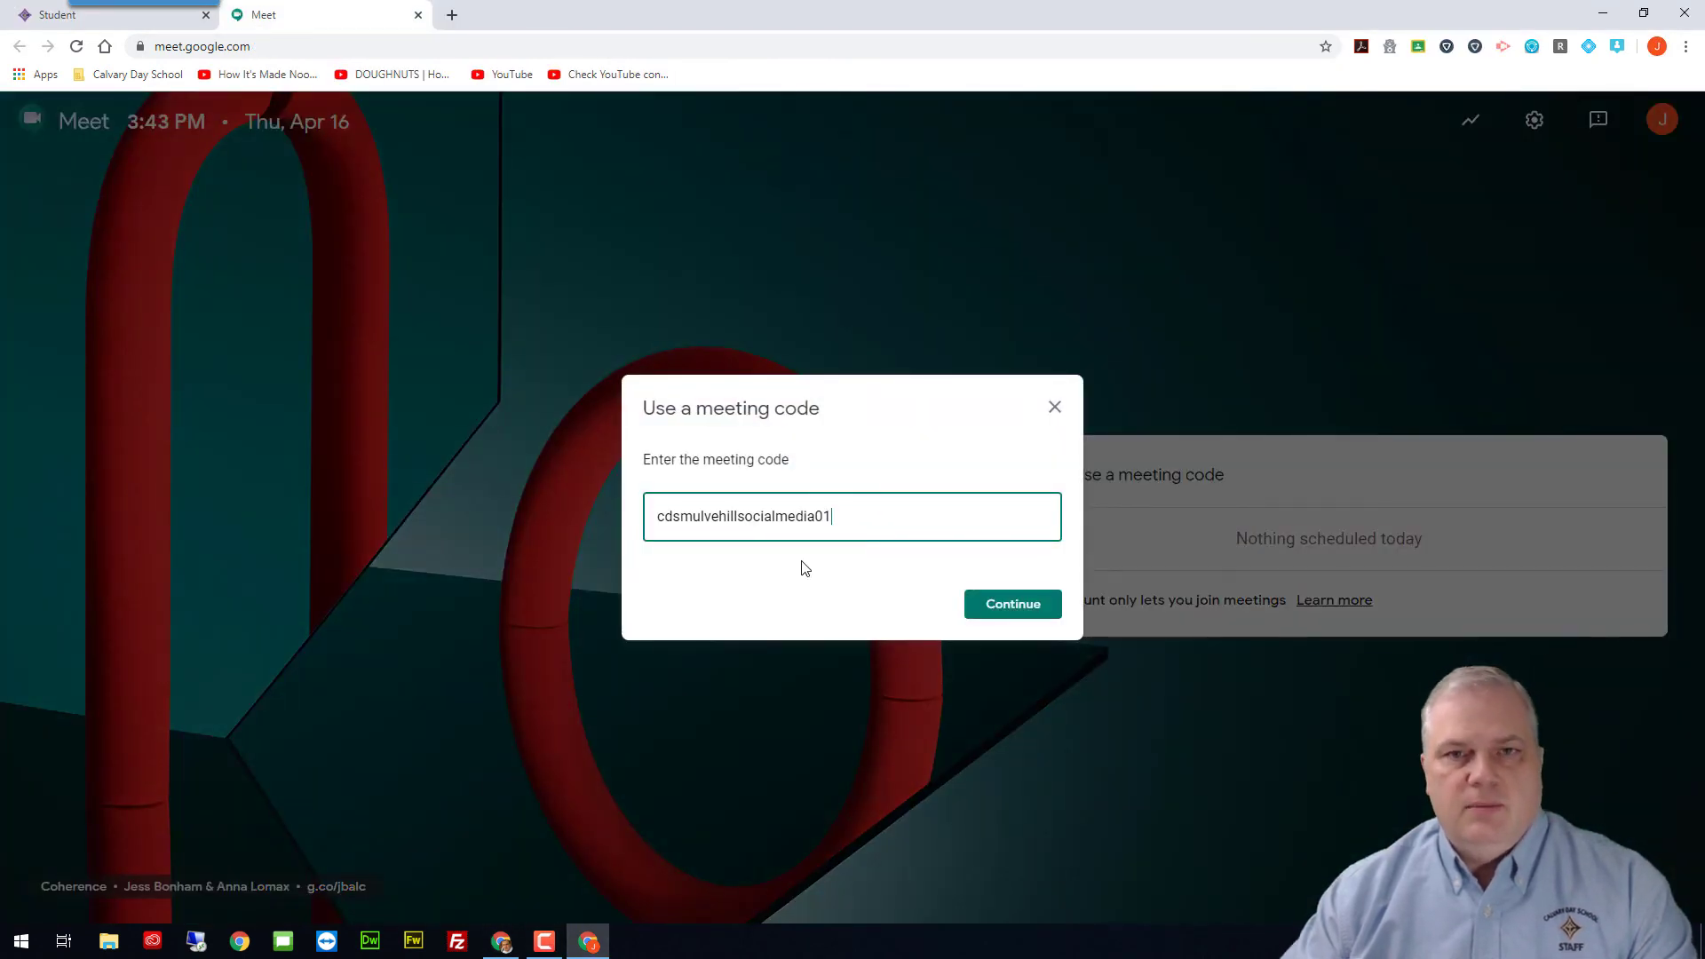
click(993, 606)
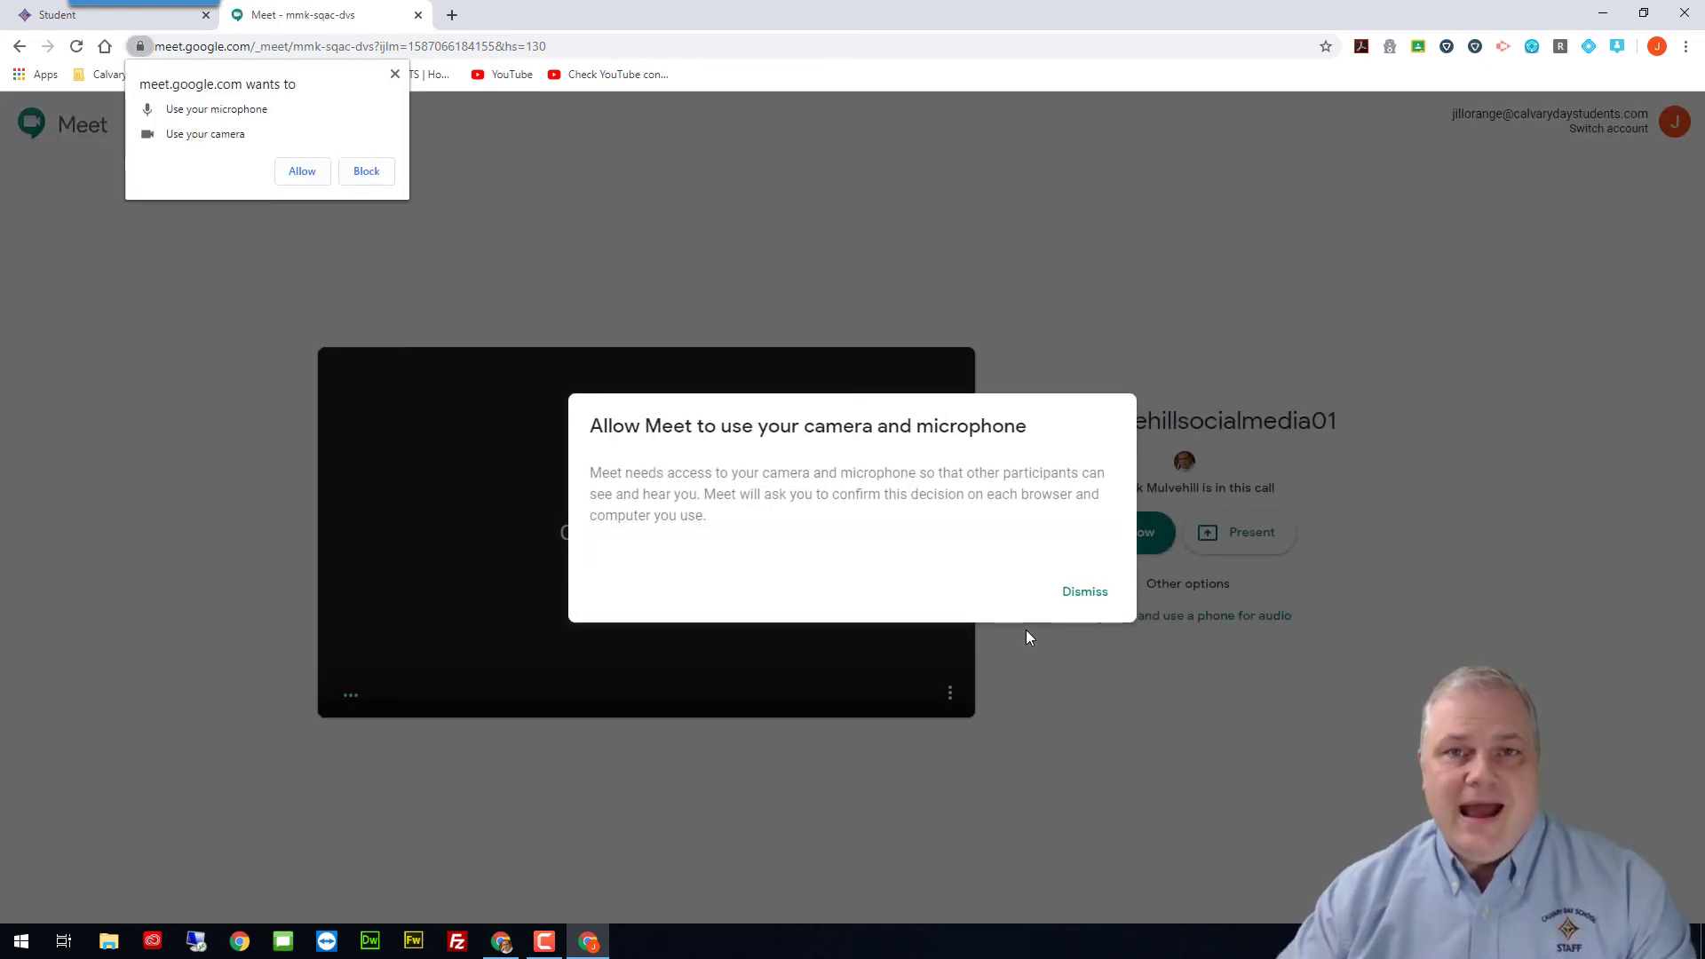
Step: Allow camera, microphone and notifications, join the call as the student, then leave it
click(1085, 592)
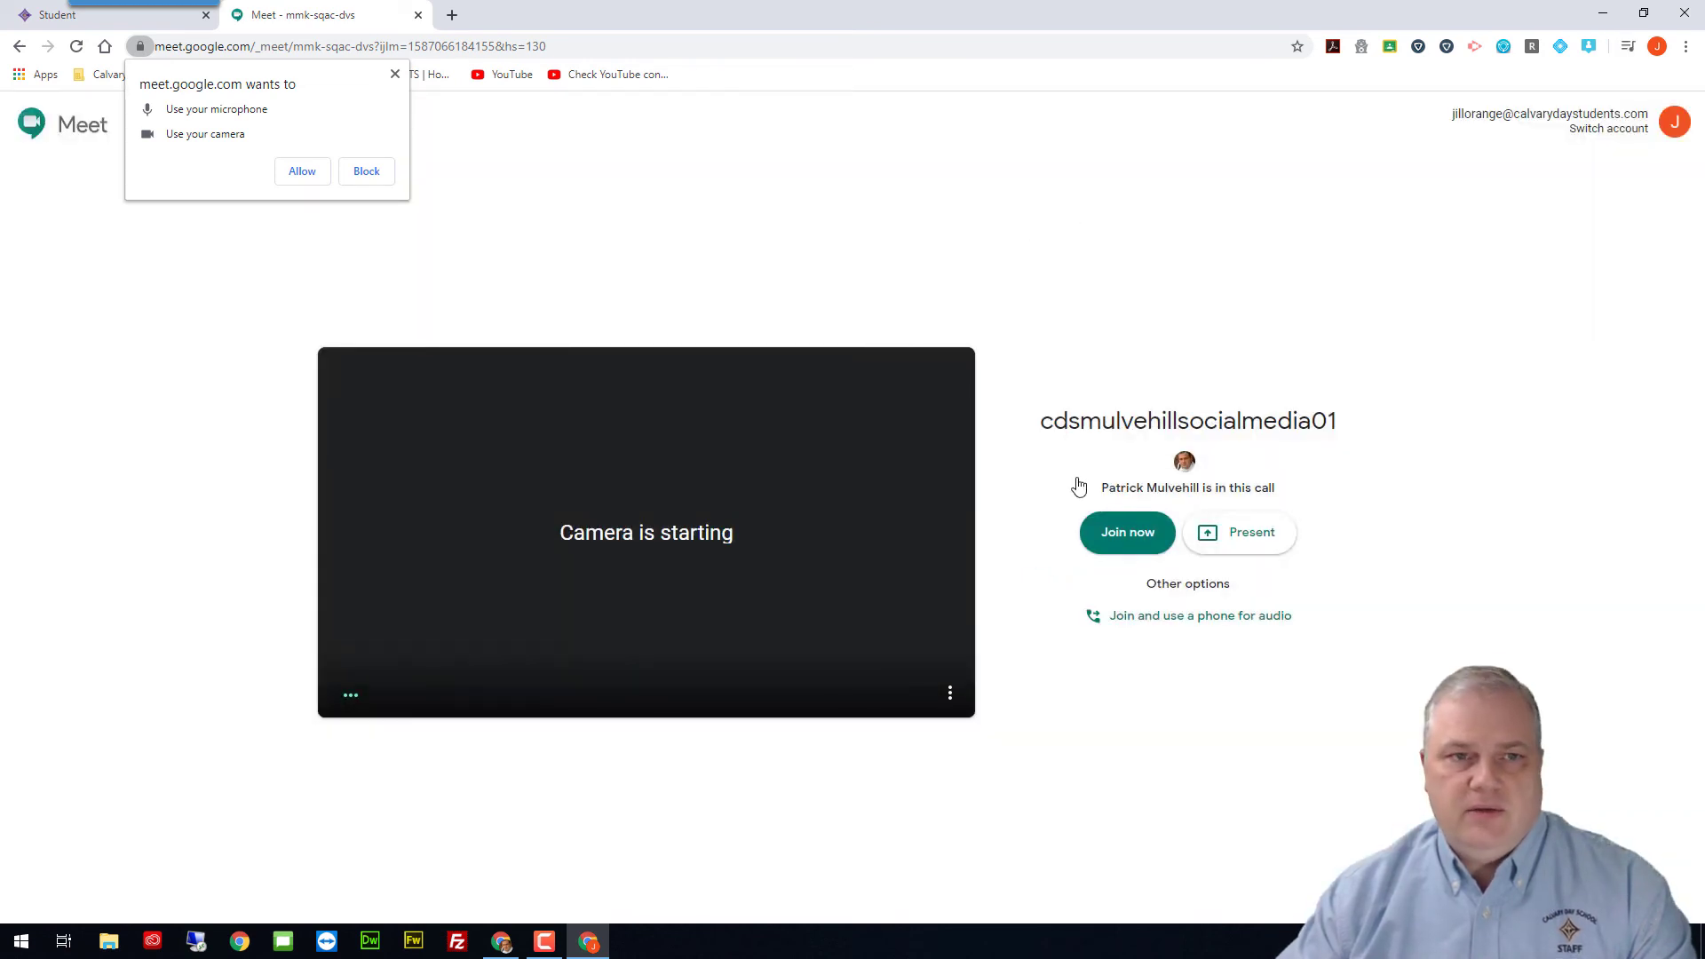
click(302, 172)
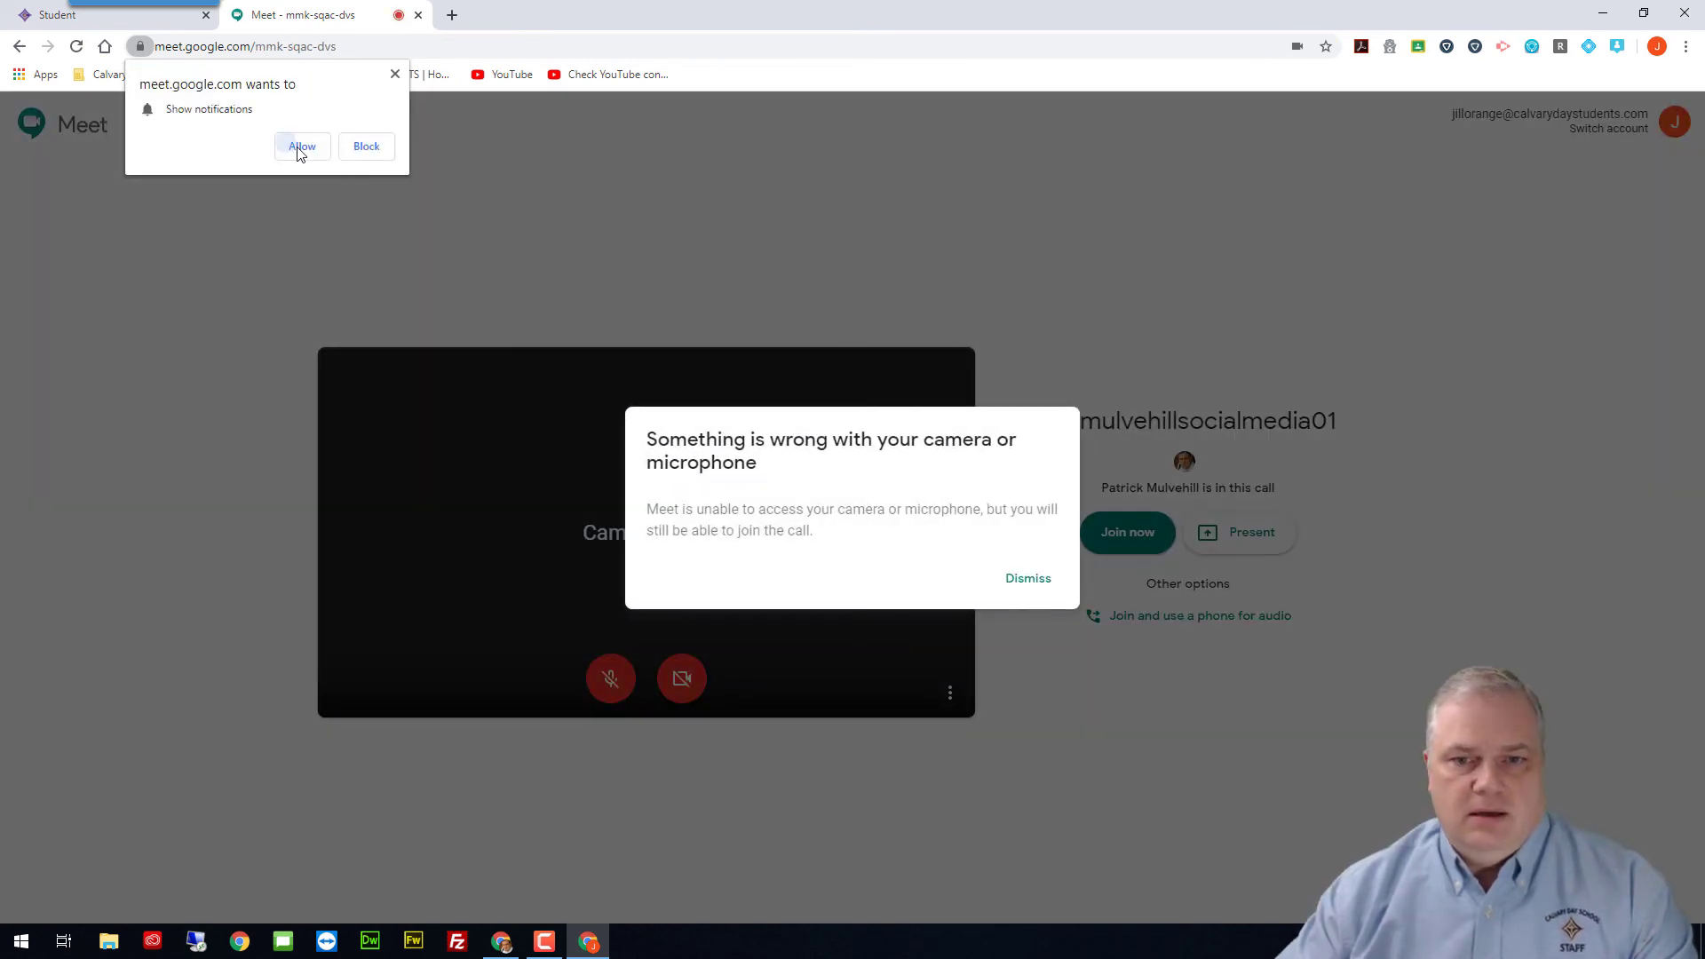
click(300, 171)
click(1048, 579)
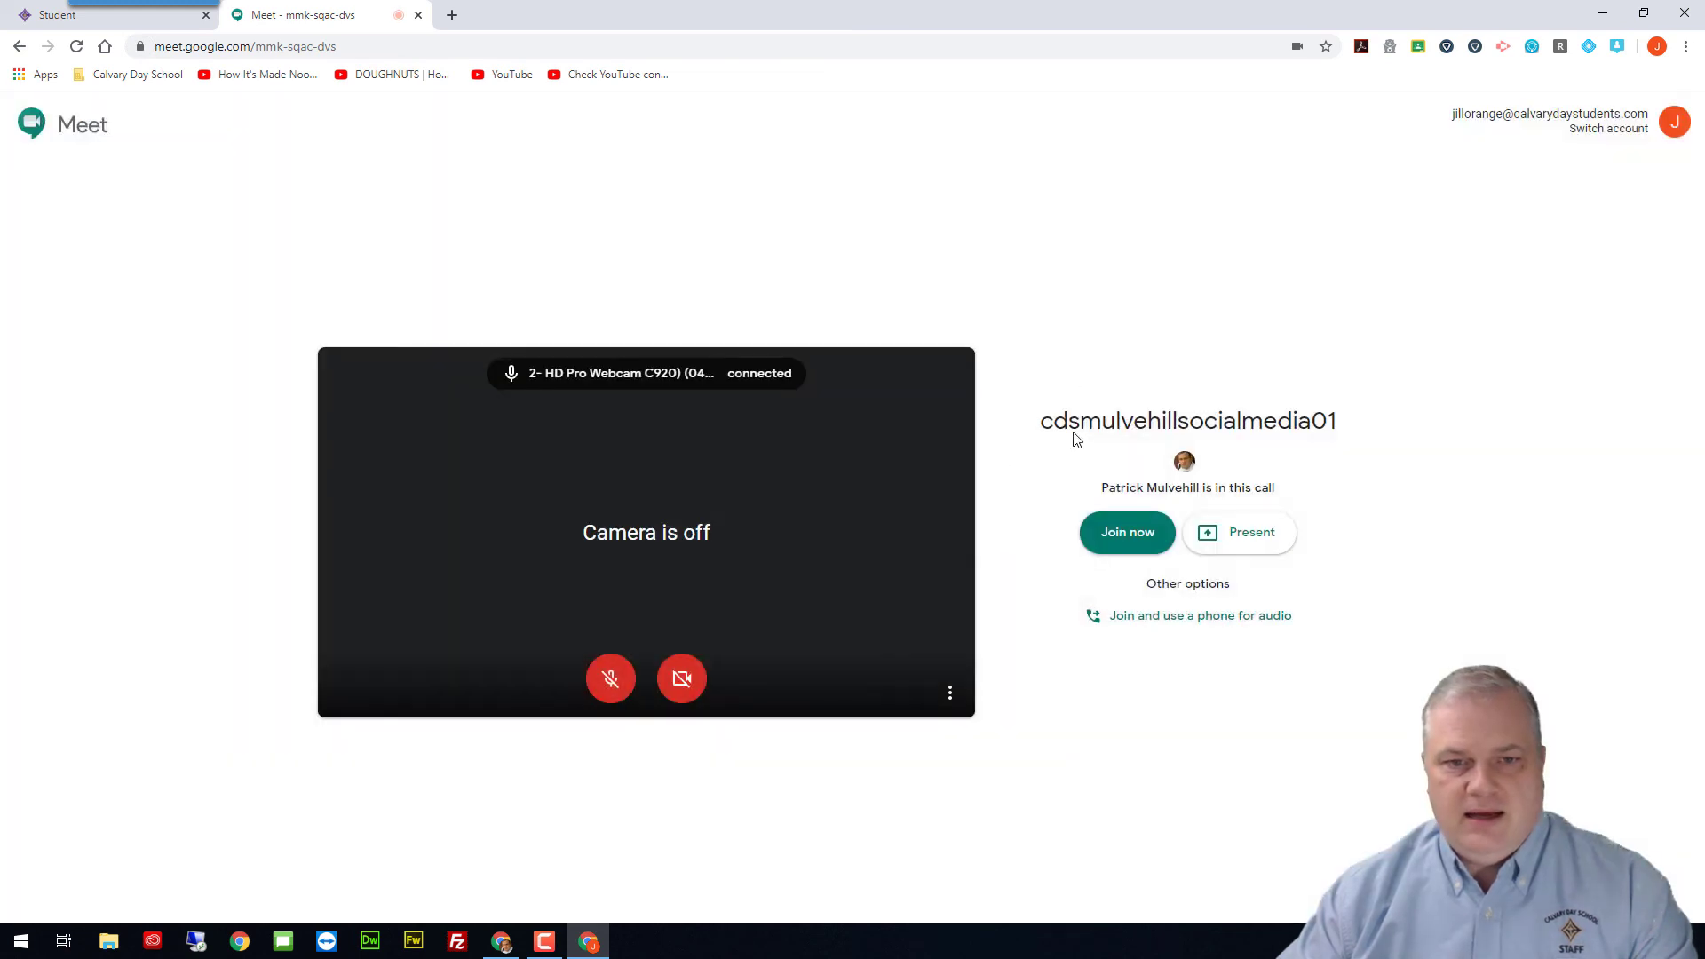
click(1124, 535)
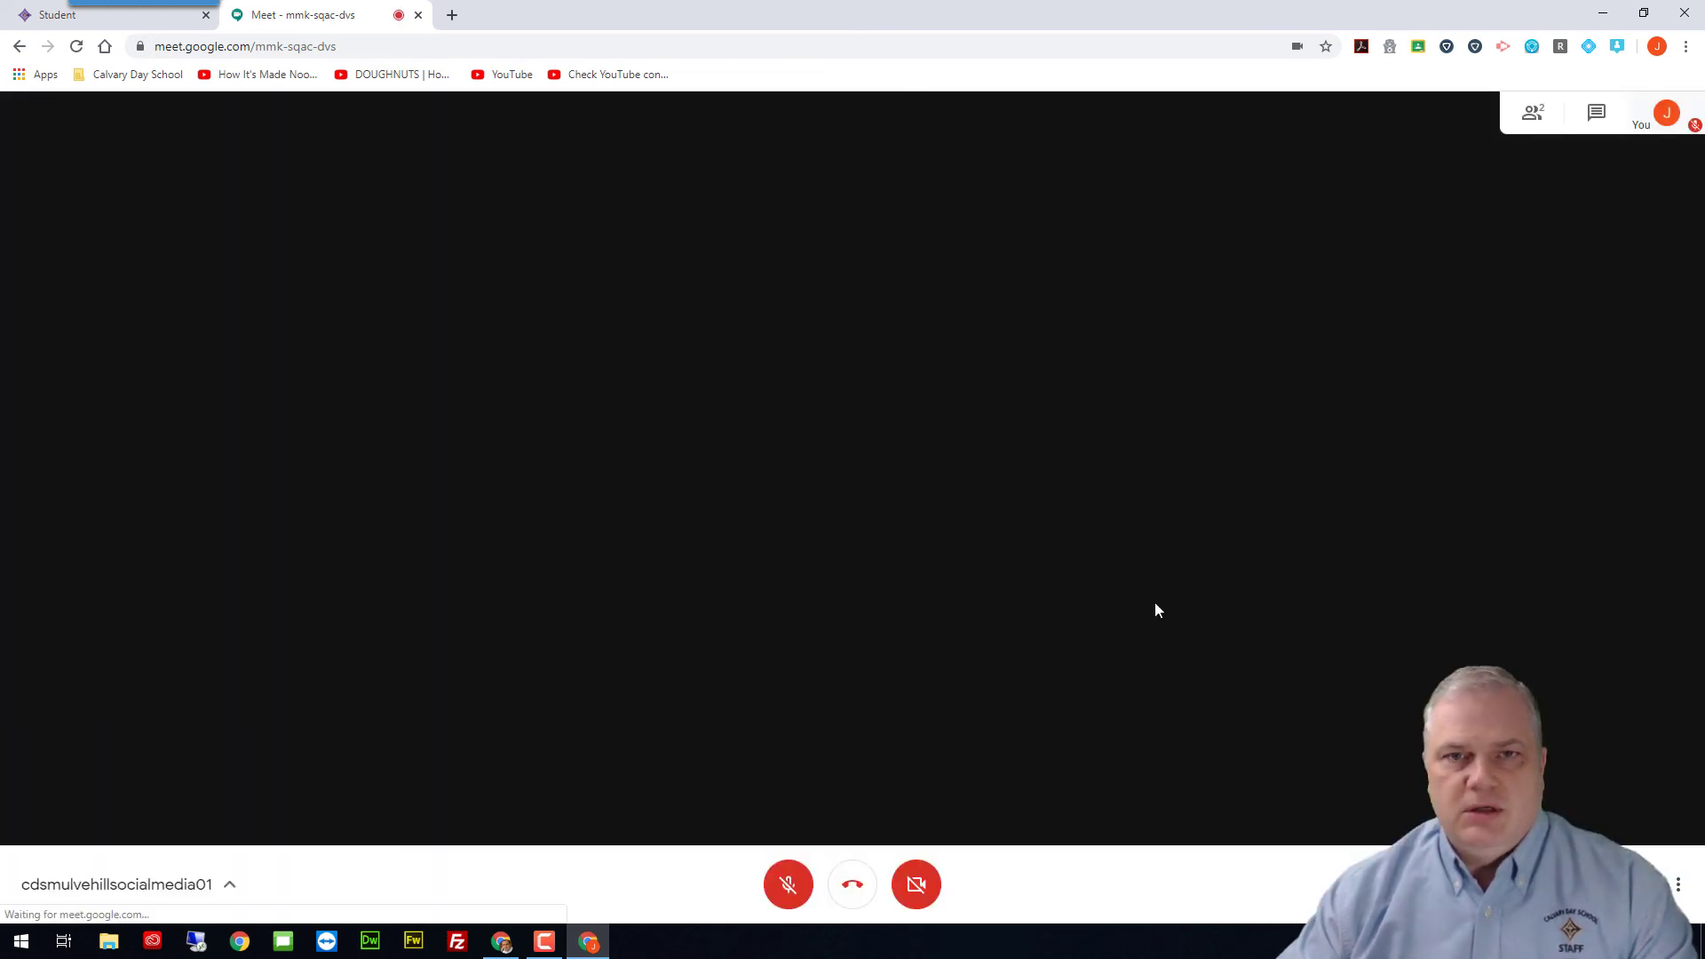
click(855, 885)
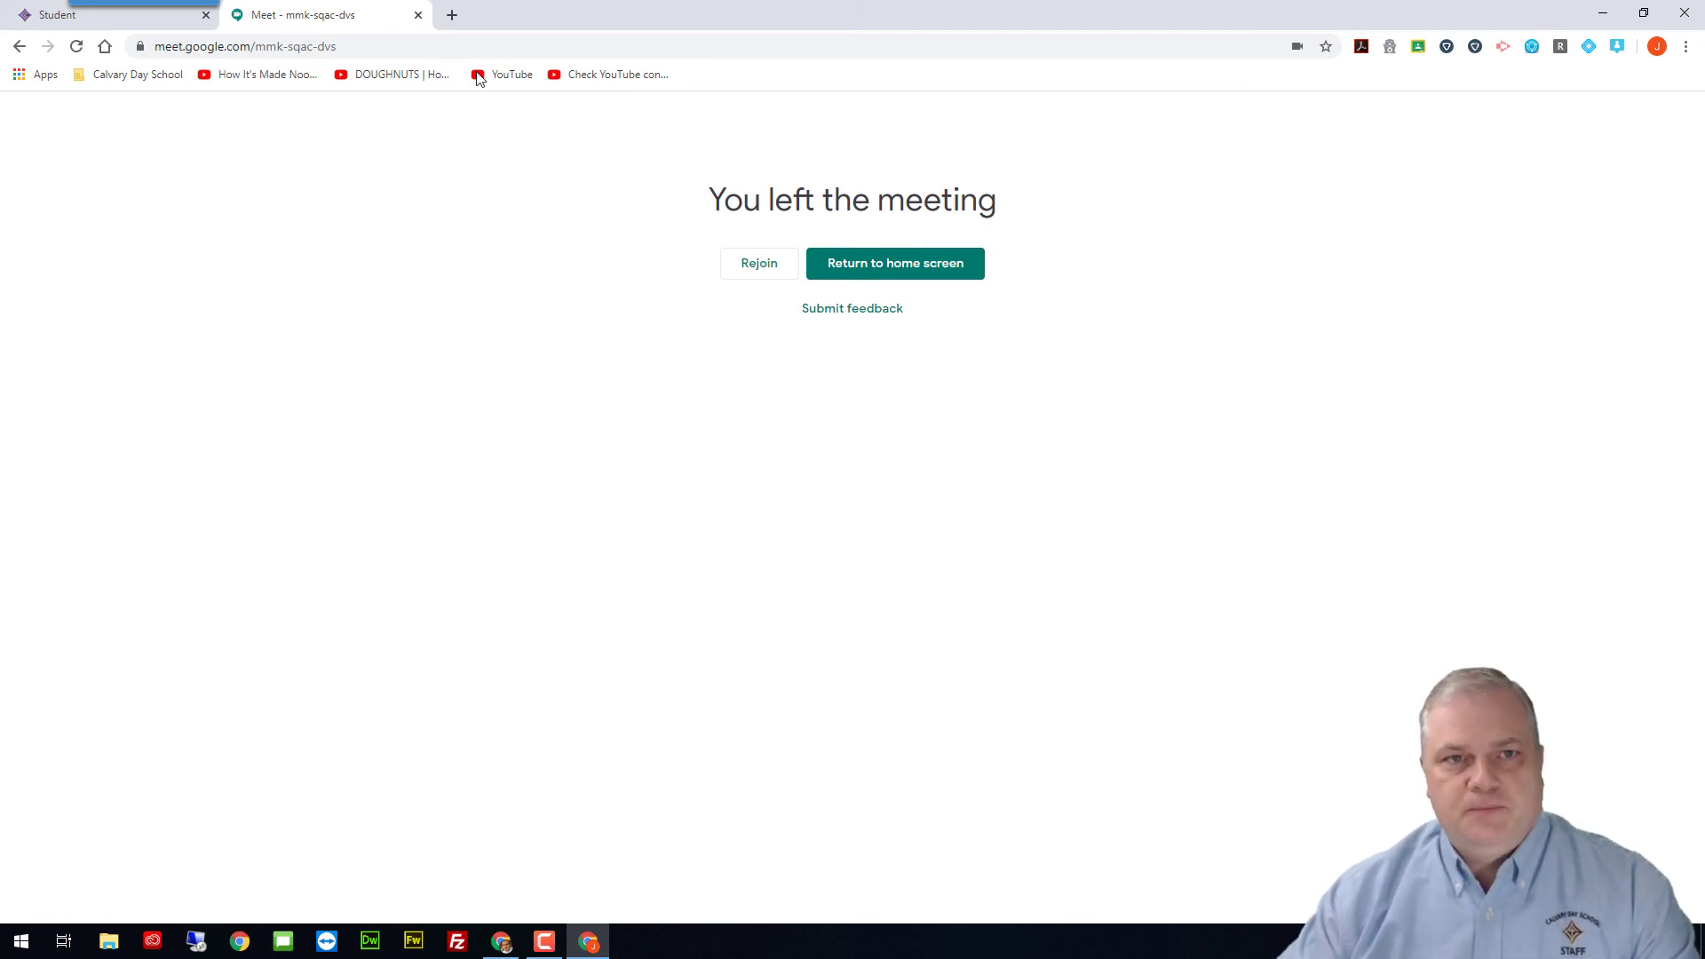
Step: Close the student's Meet tab and the teacher's ended meeting tab
click(418, 16)
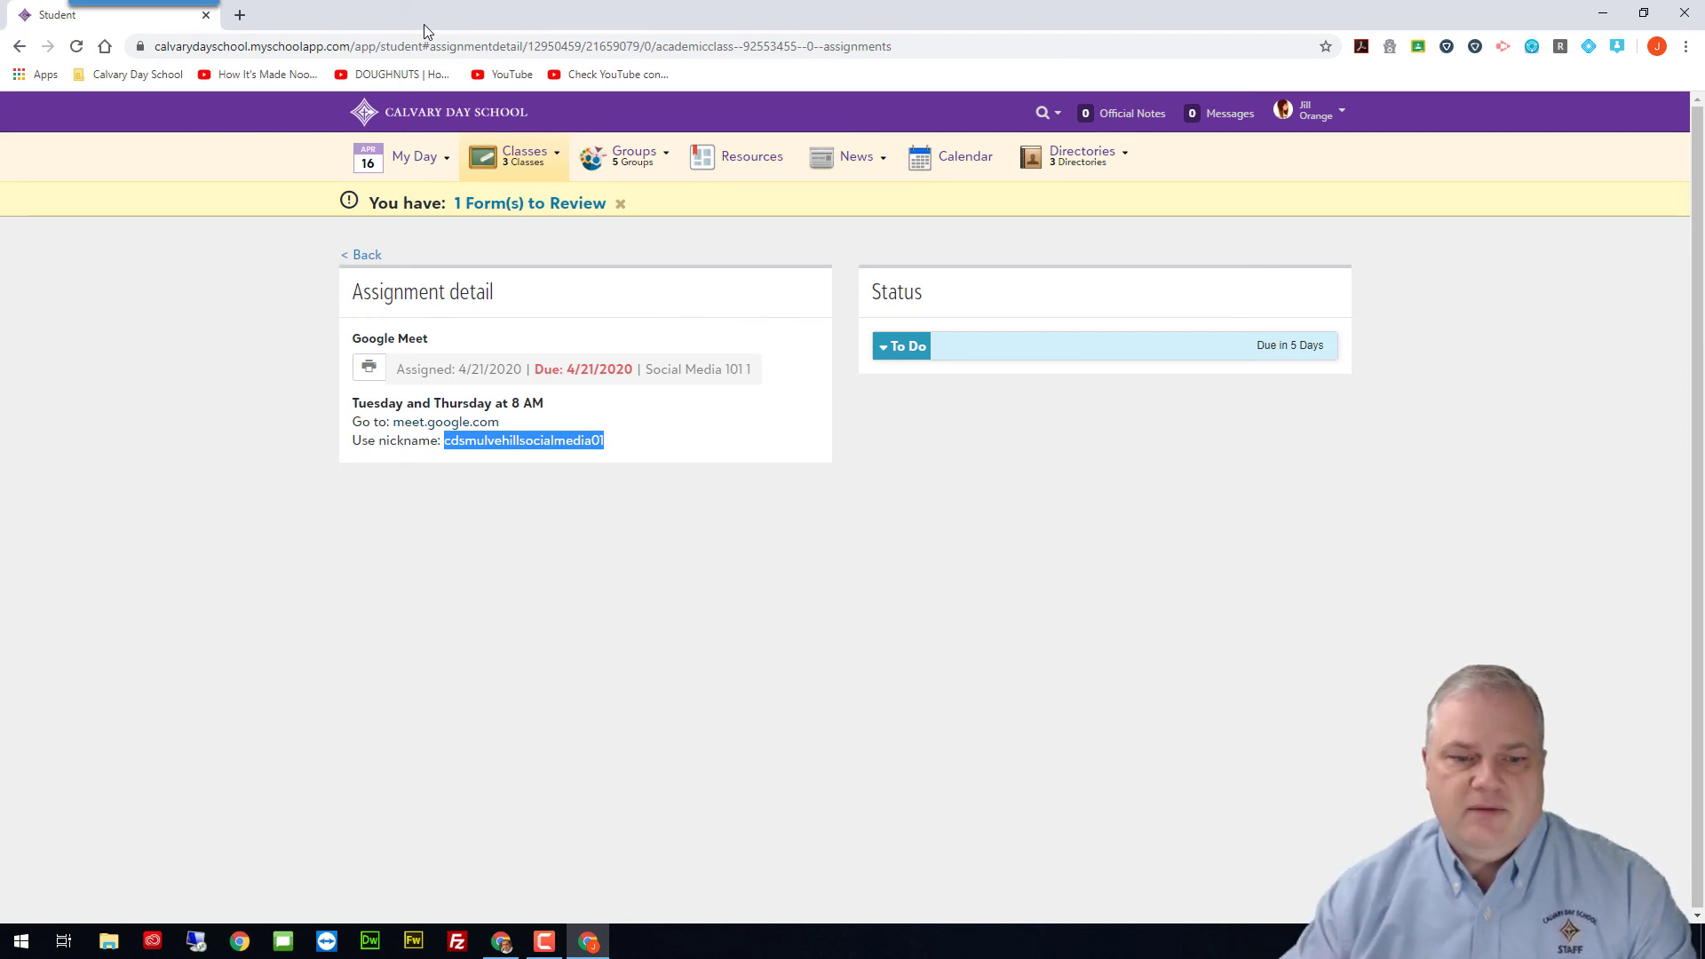
click(500, 941)
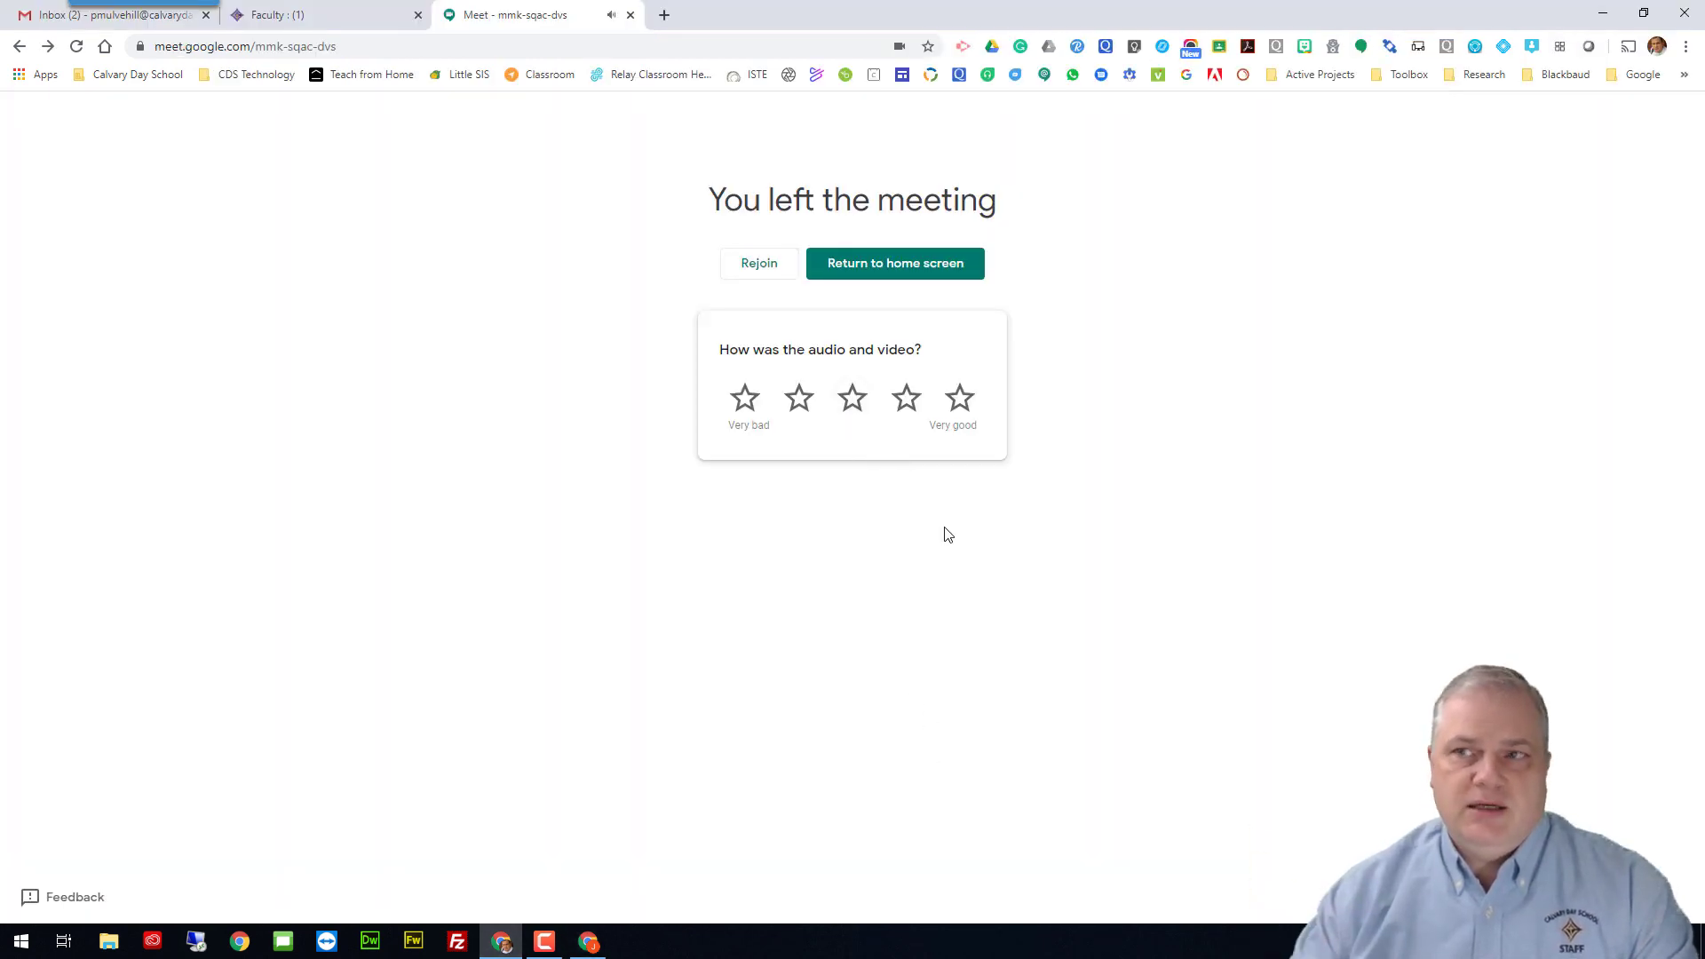
click(631, 15)
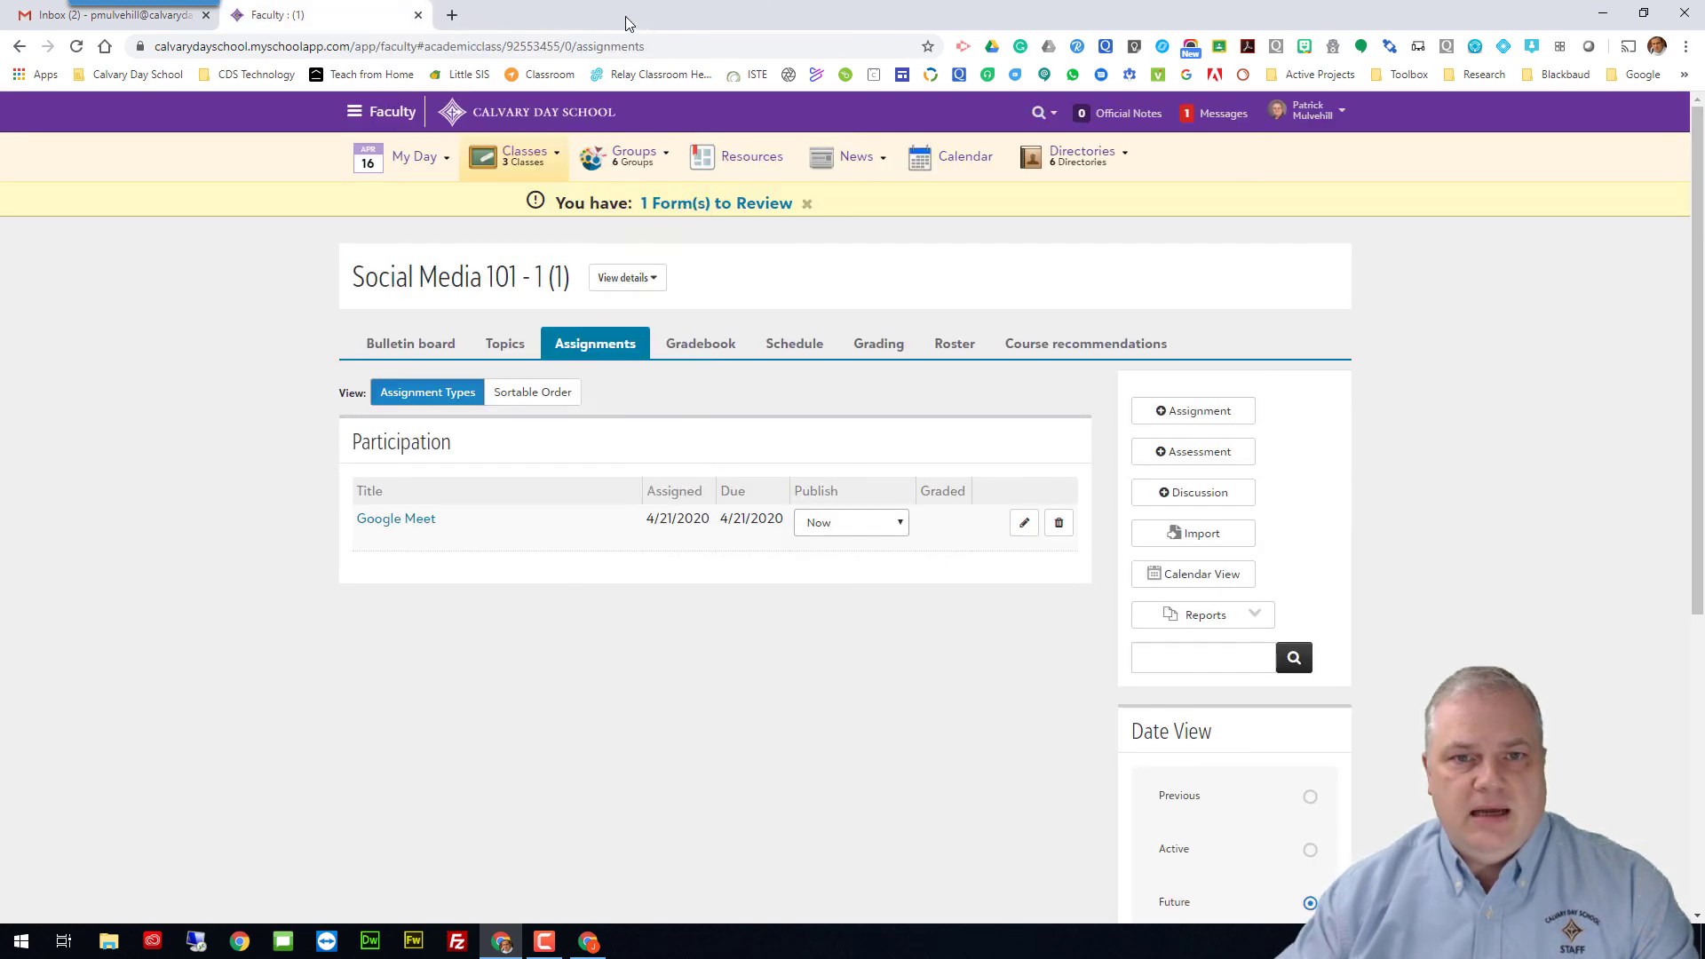
Step: From the student's assignment link, retry the nickname code, then return to the assignment details
mouse_move(634, 156)
click(588, 942)
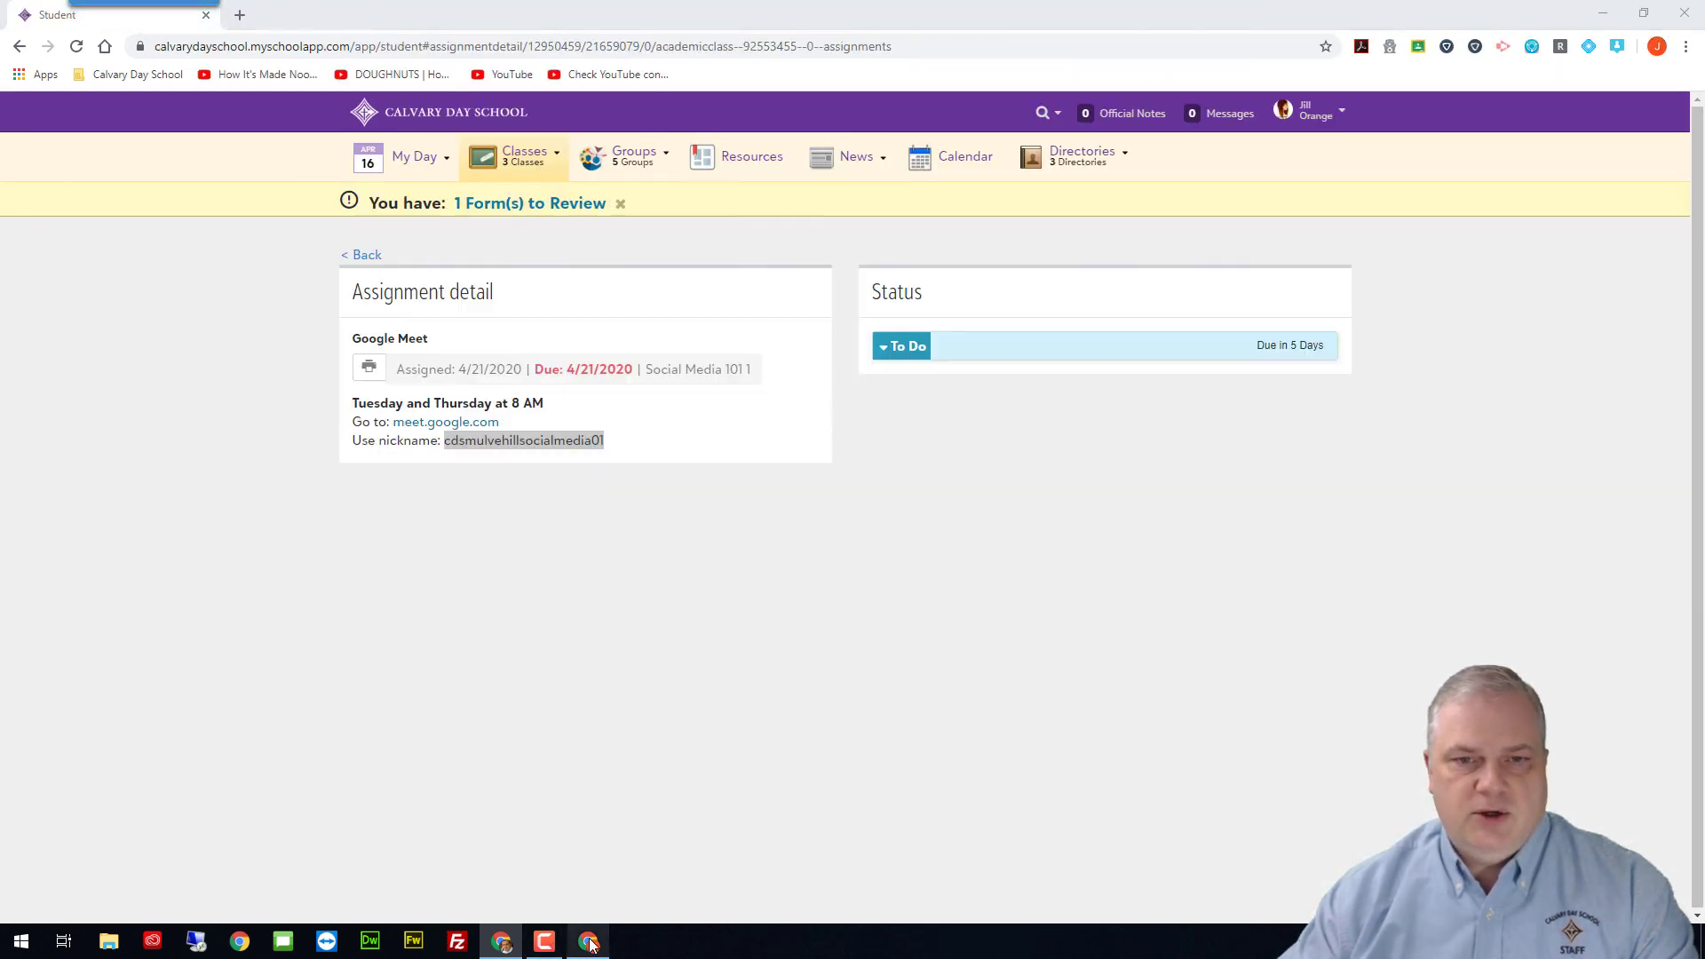
click(455, 423)
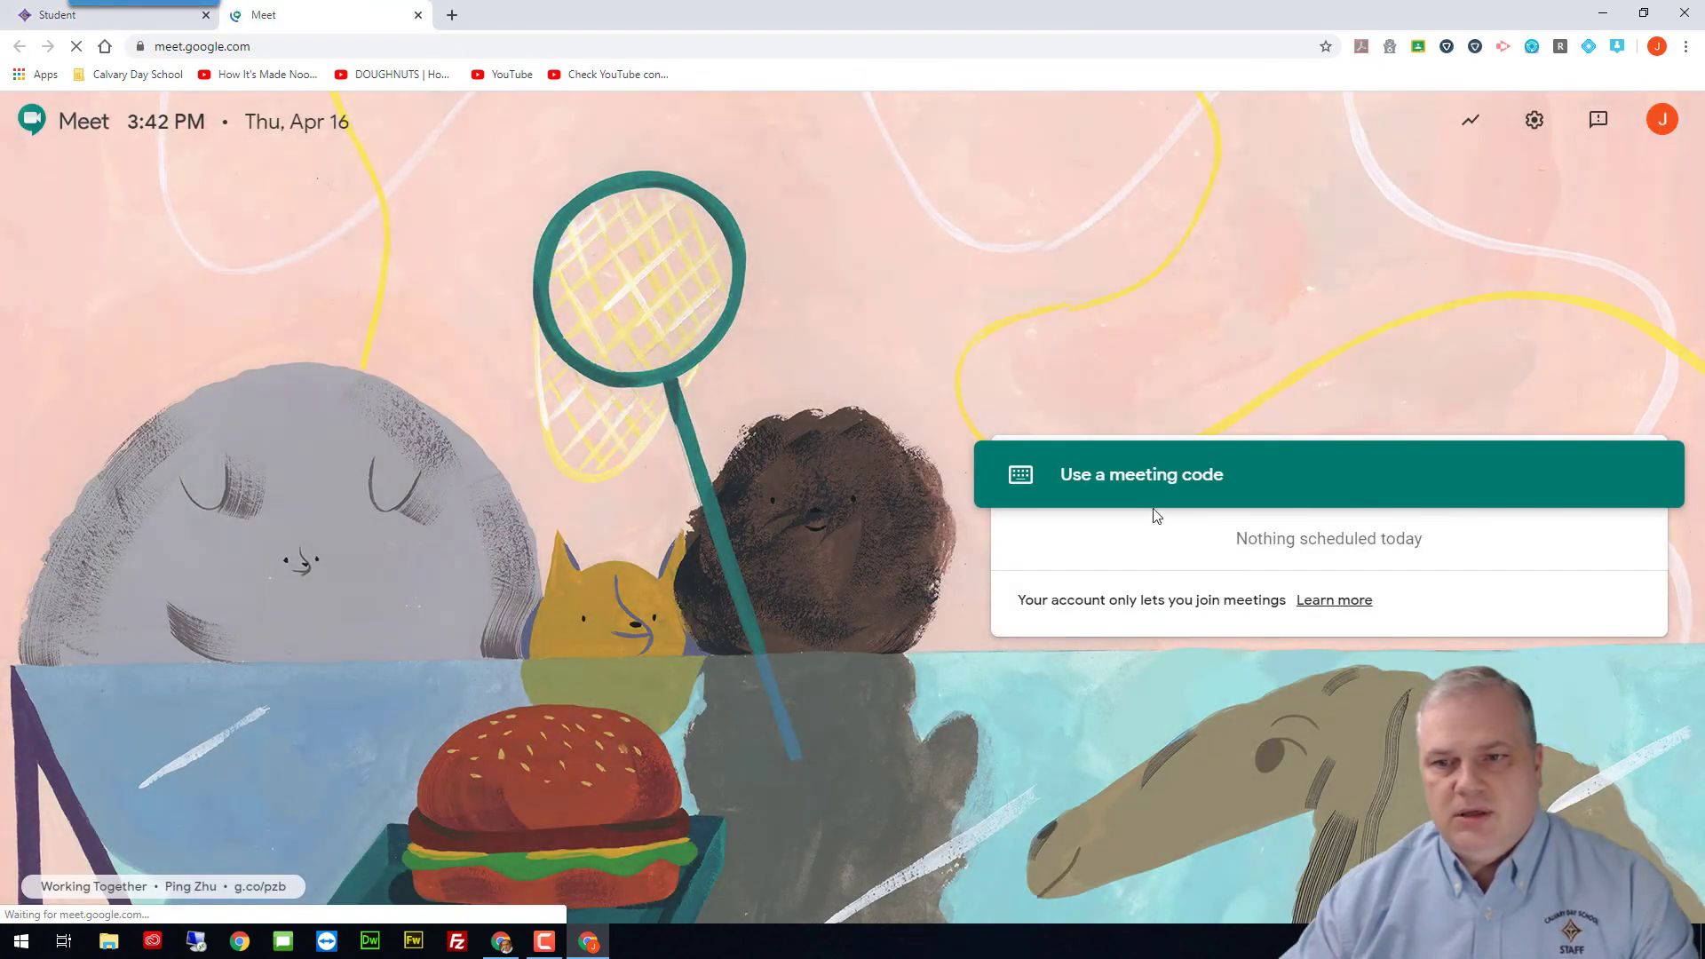
click(1132, 482)
key(ctrl+v)
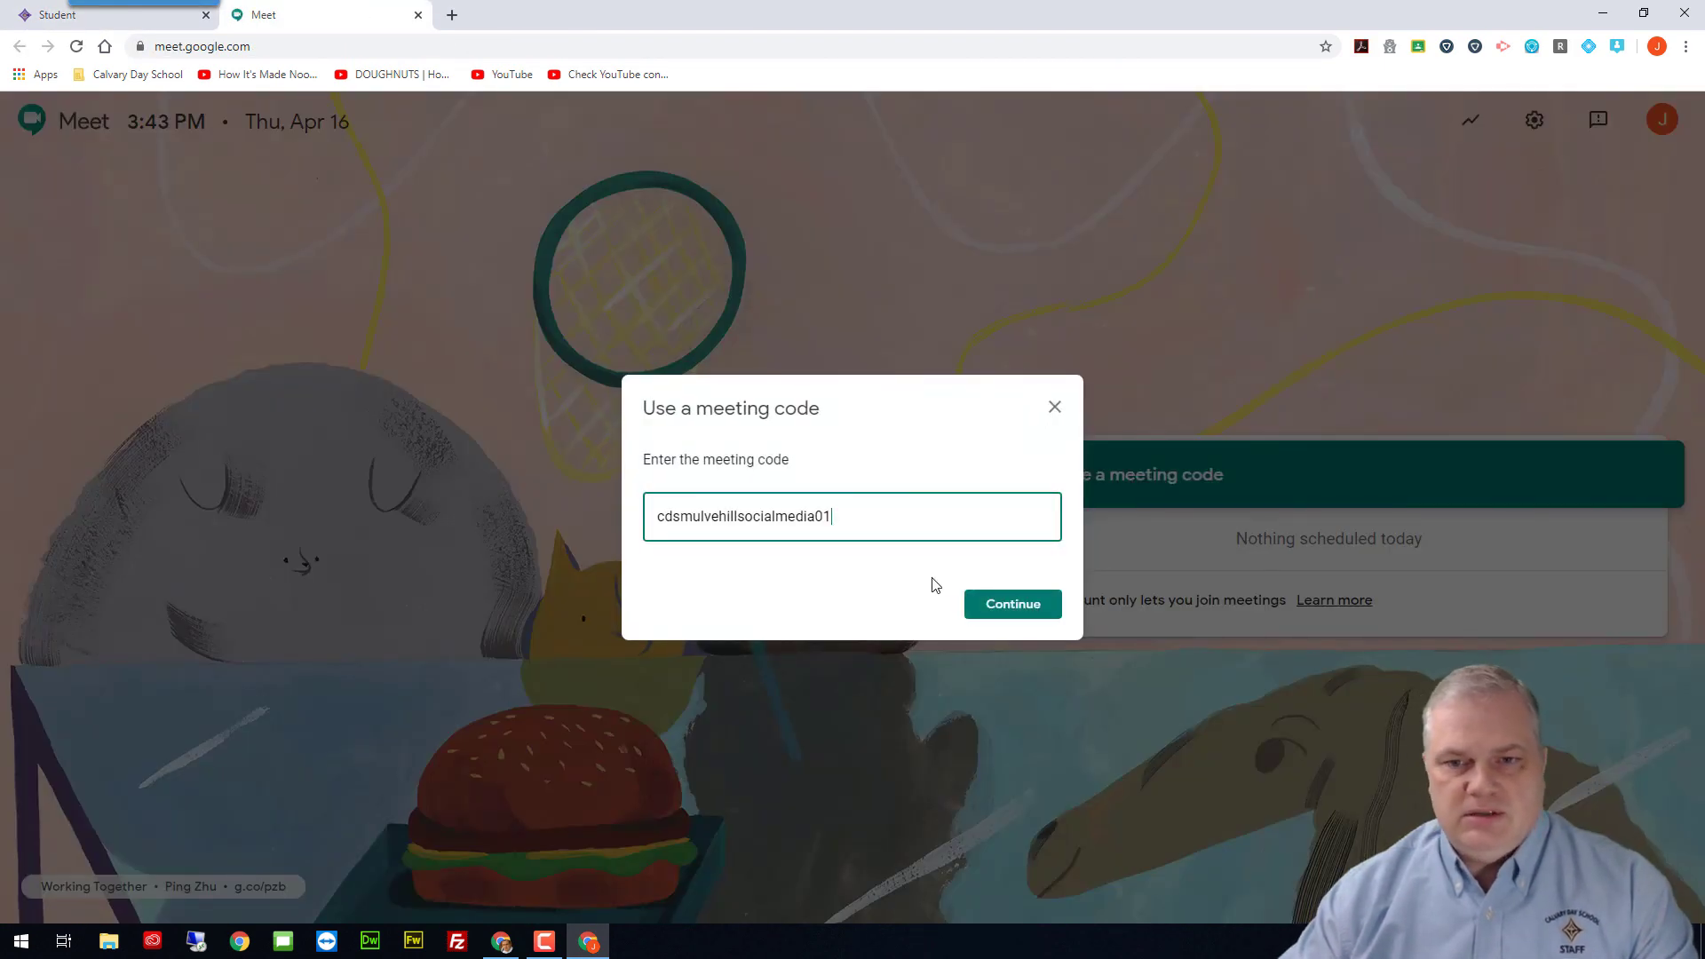
click(998, 605)
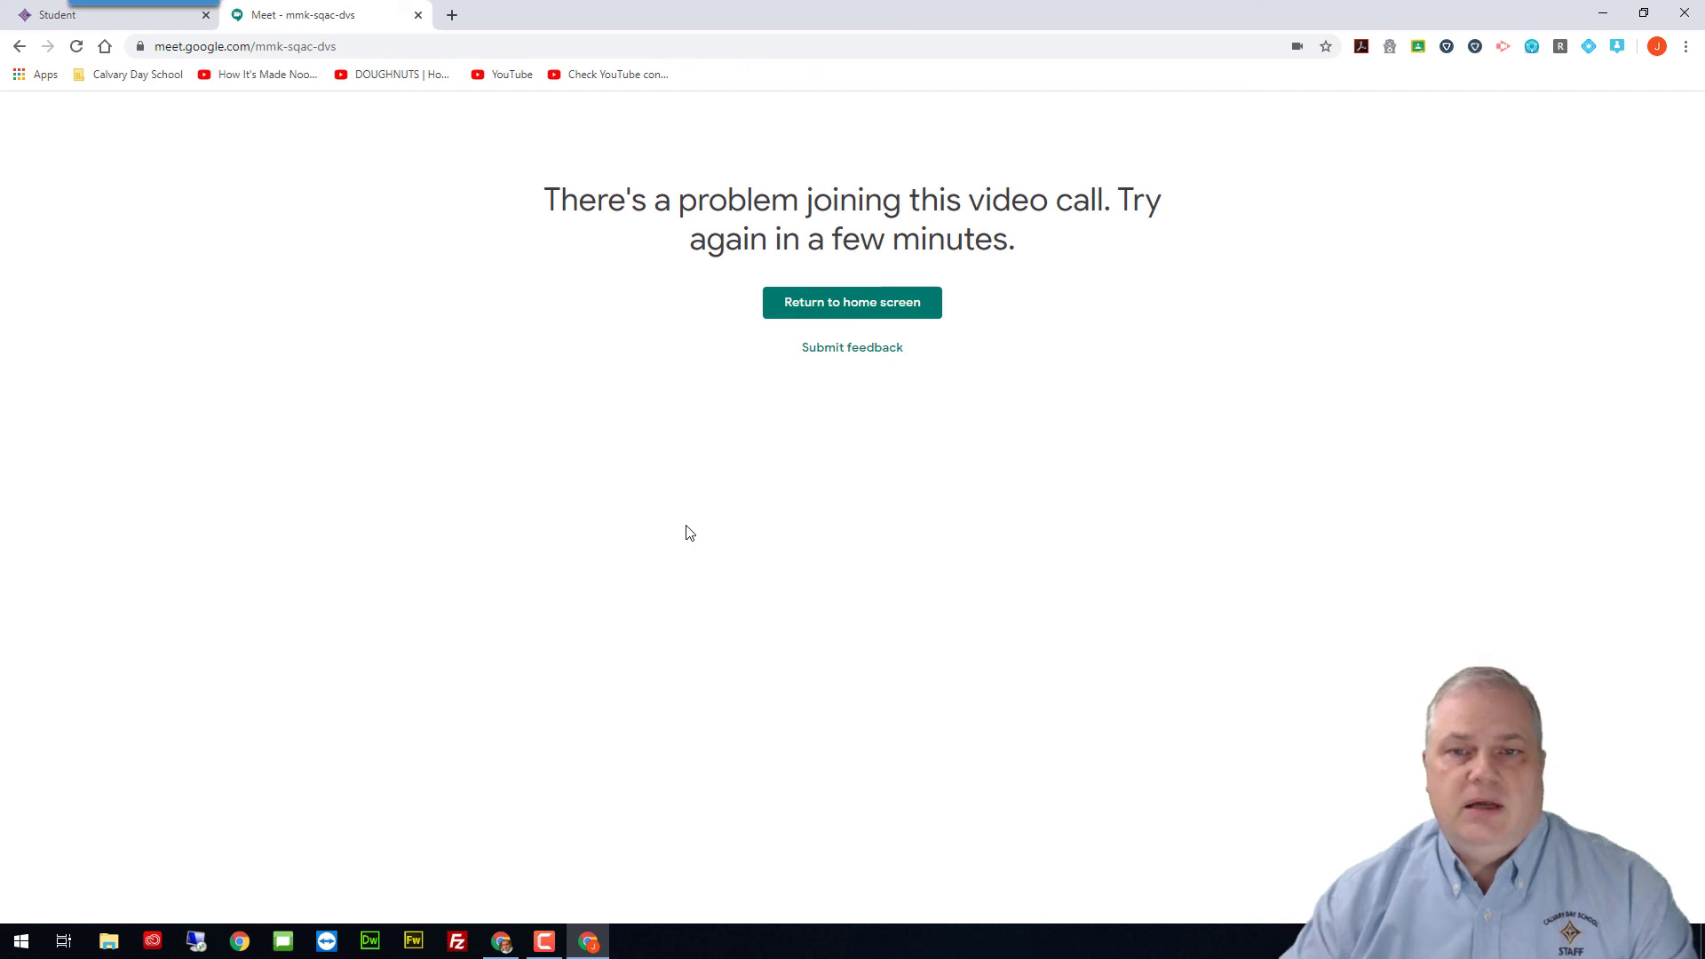
click(142, 19)
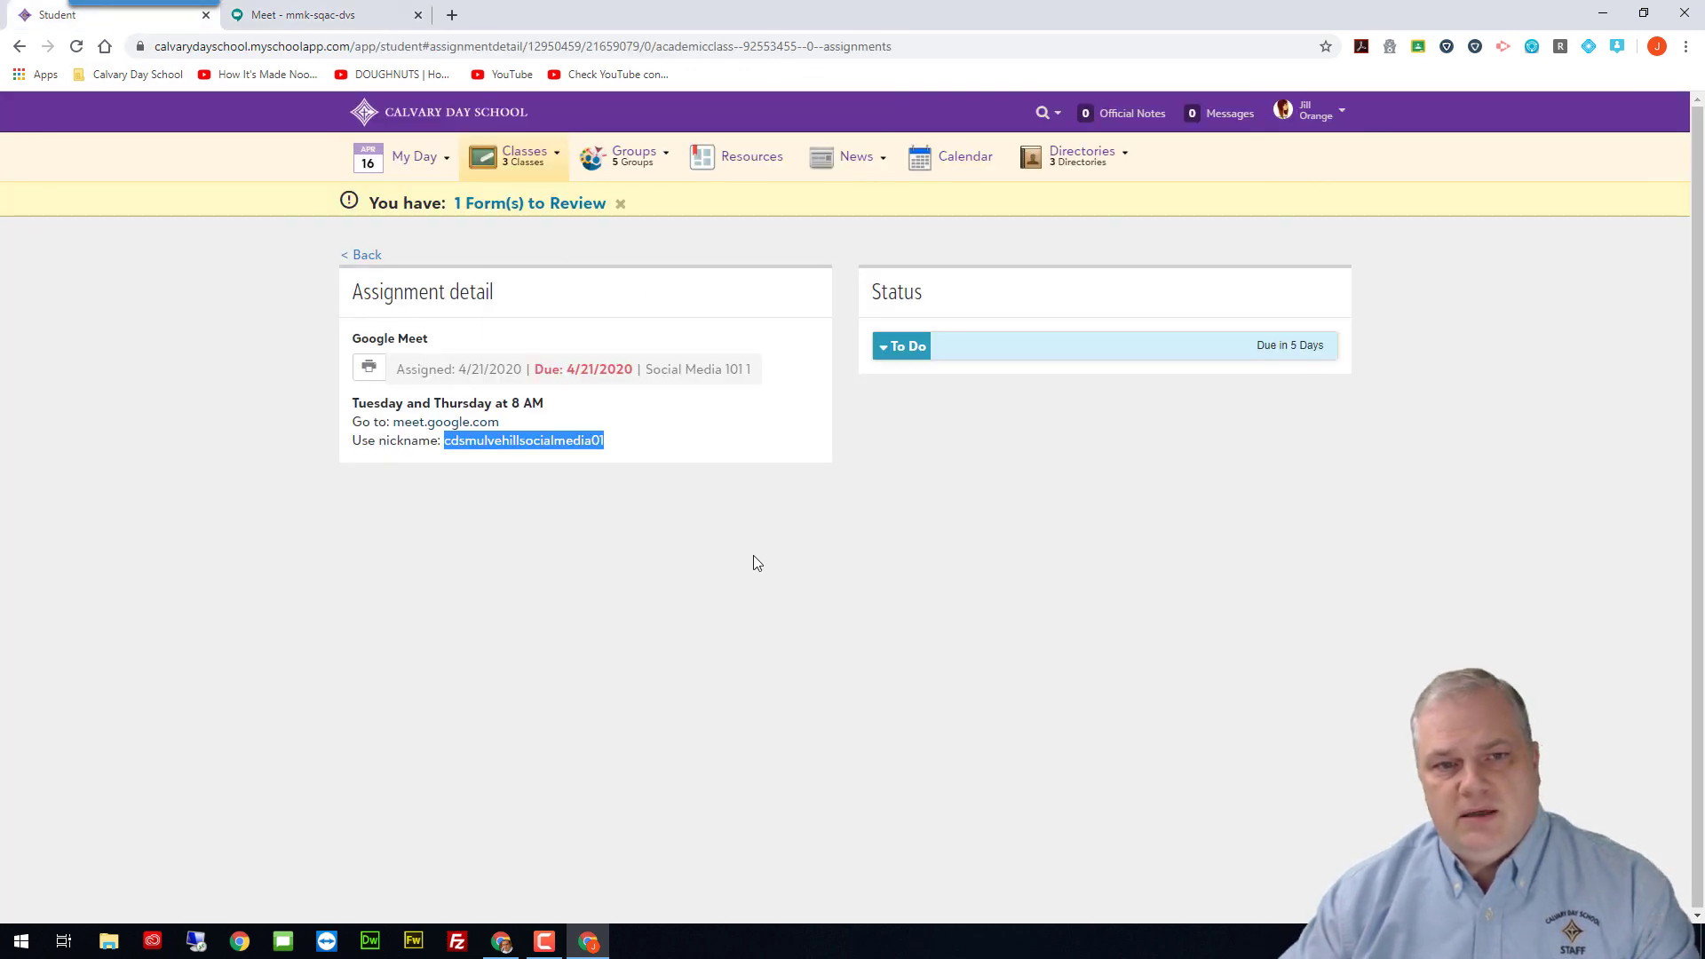
Step: Return to the teacher's window and open the Social Media 101 - 1 (1) bulletin board
click(501, 941)
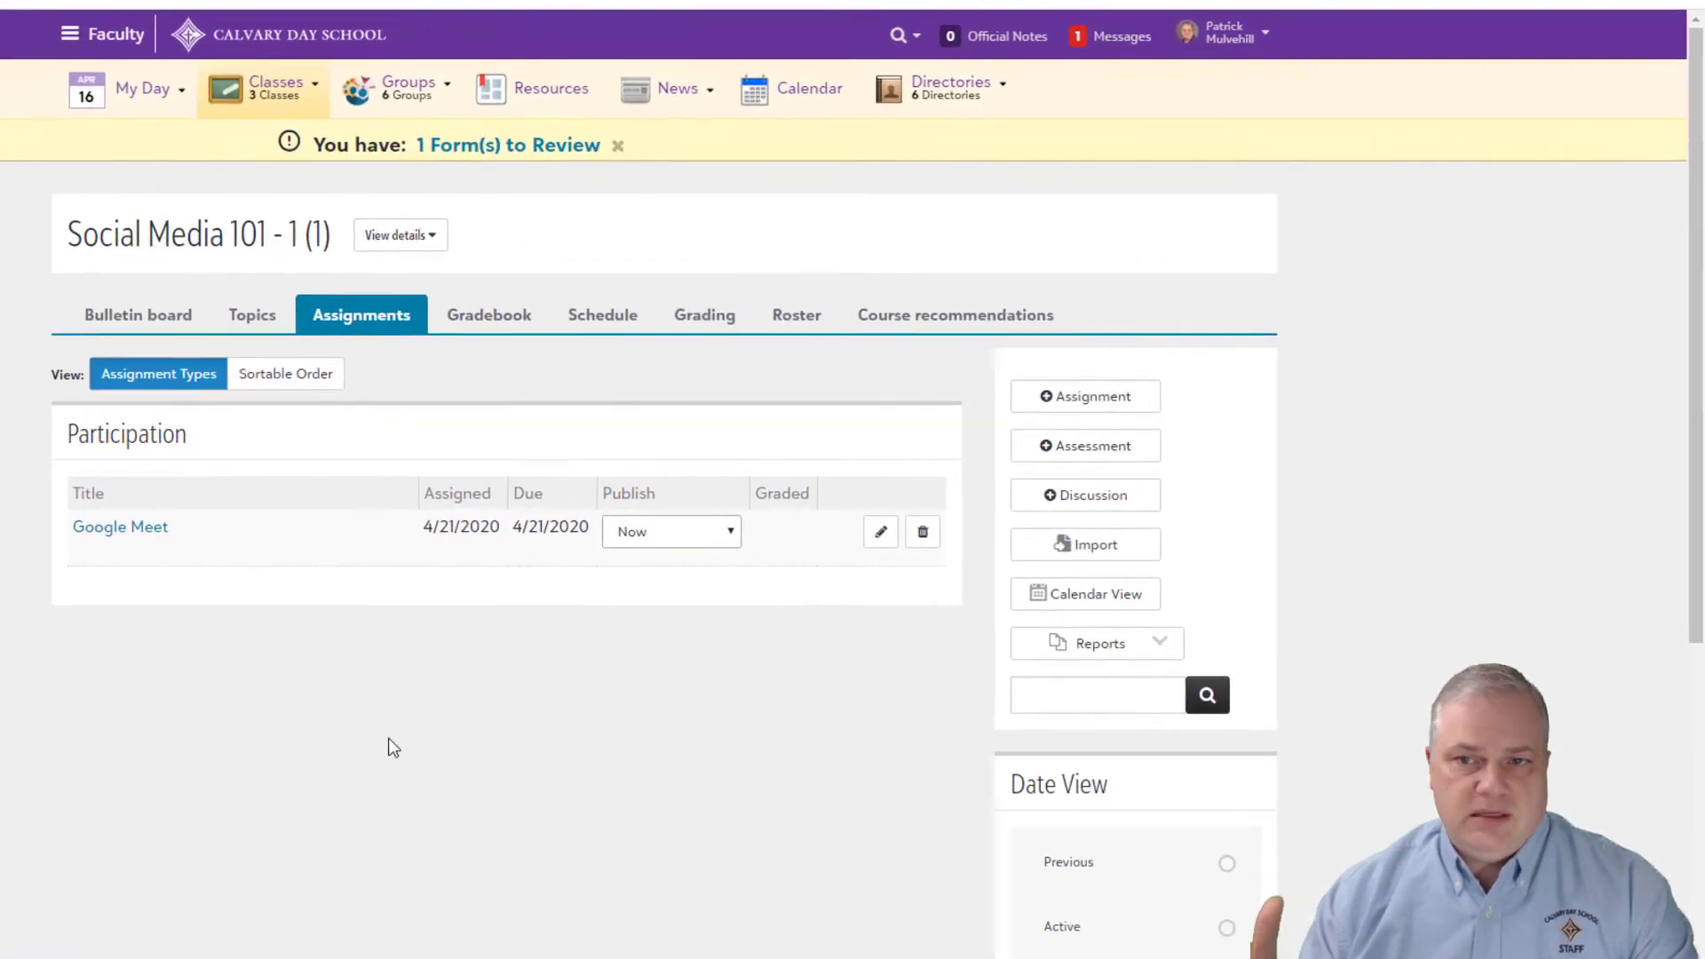
click(124, 320)
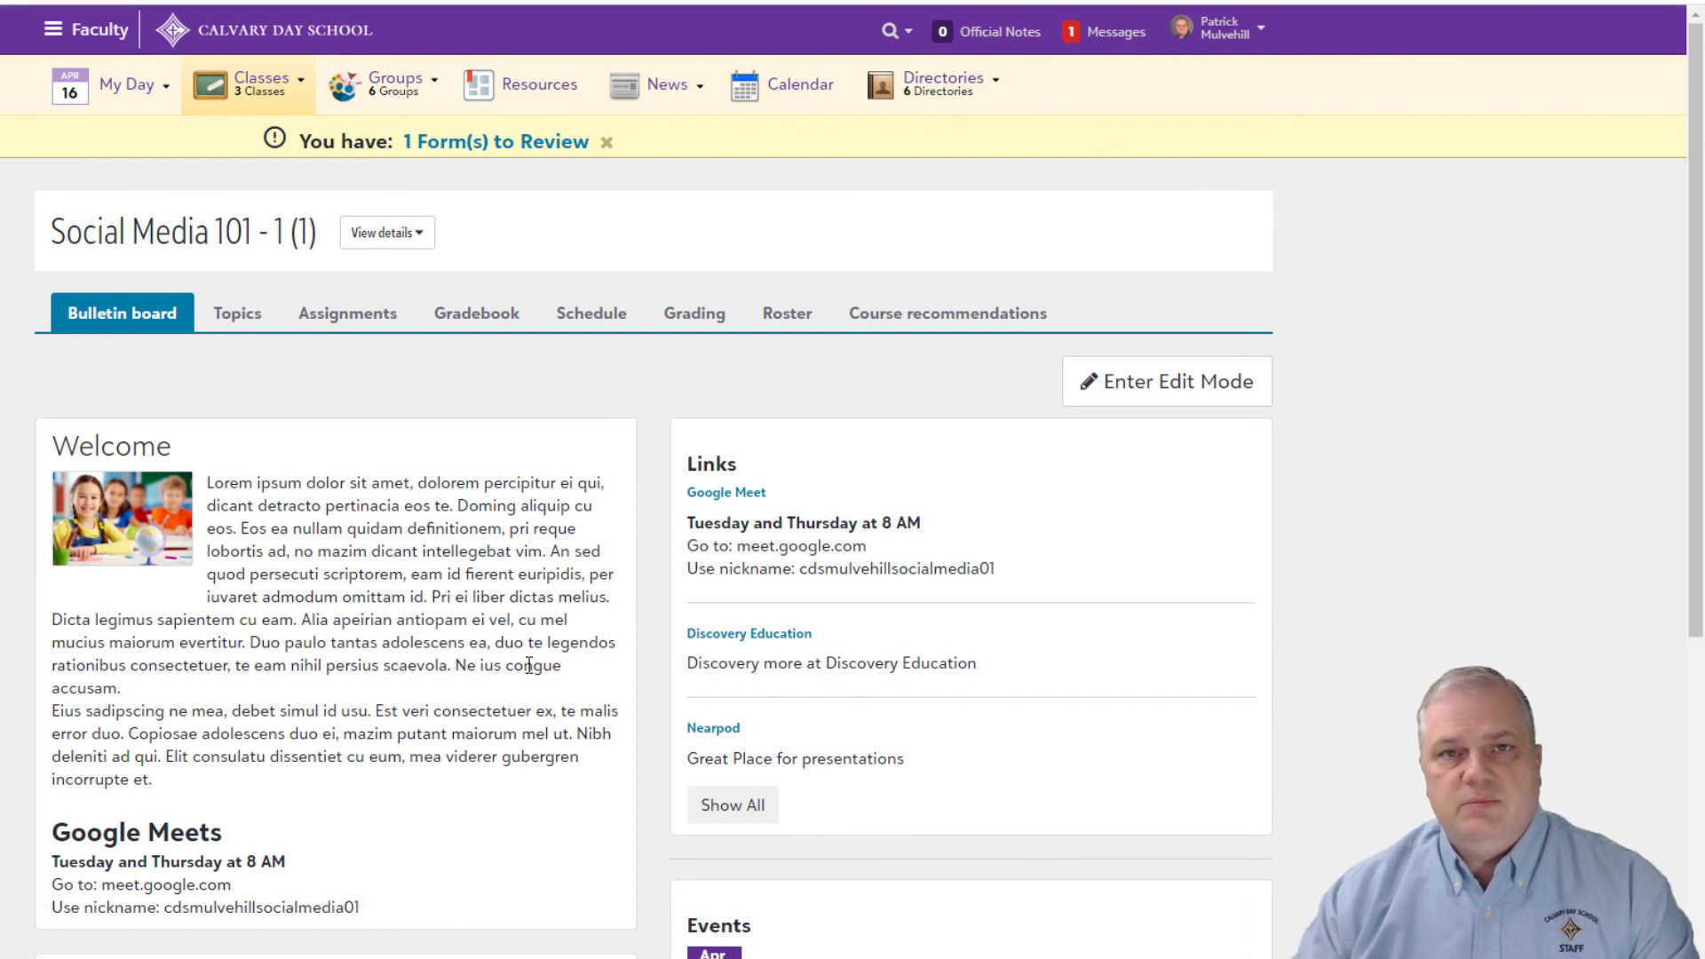